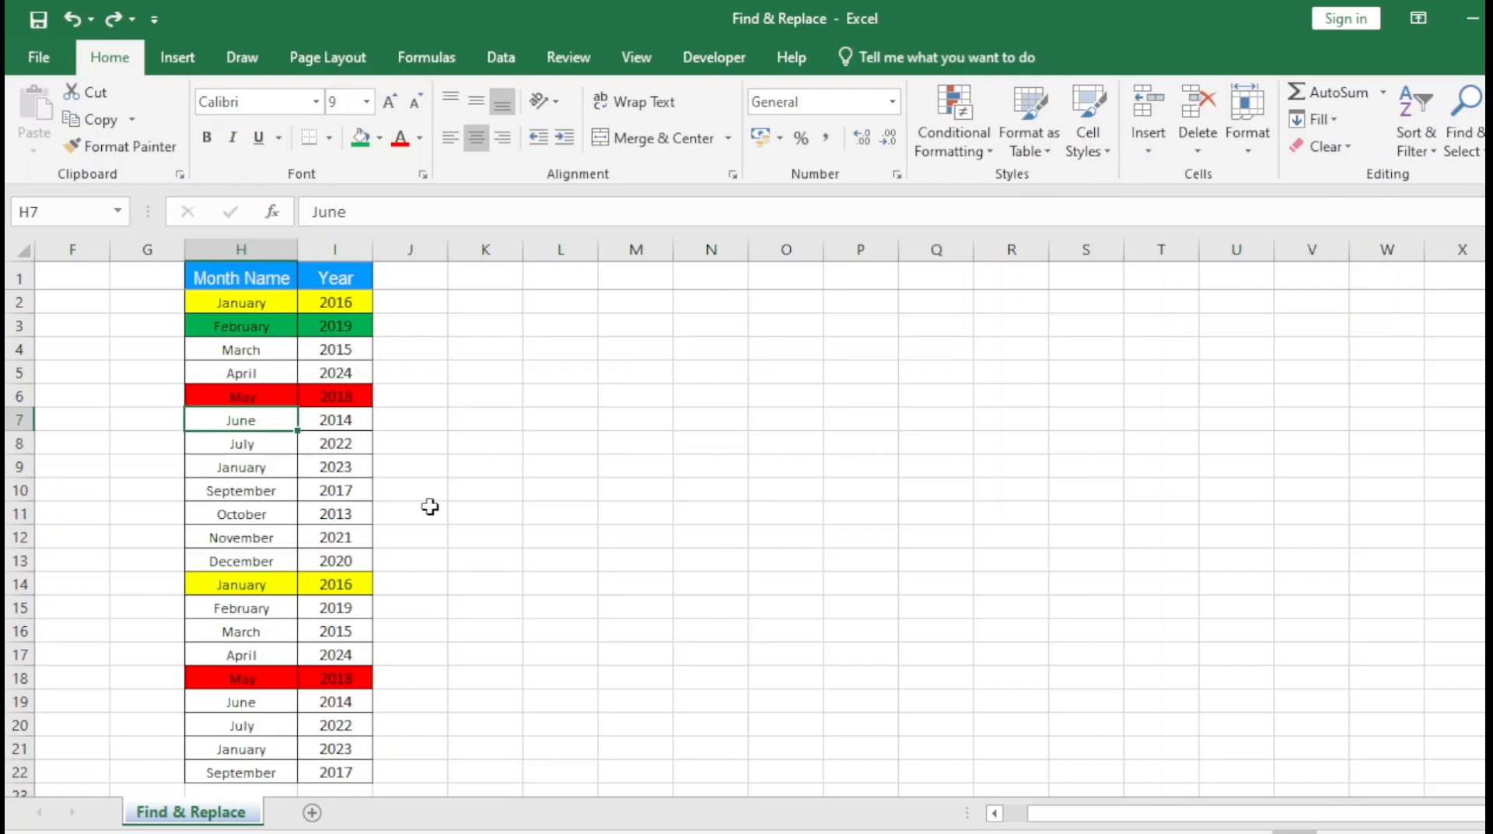
mouse_move(167, 249)
left_mouse_down()
mouse_move(374, 401)
mouse_move(430, 794)
mouse_move(402, 778)
left_mouse_up()
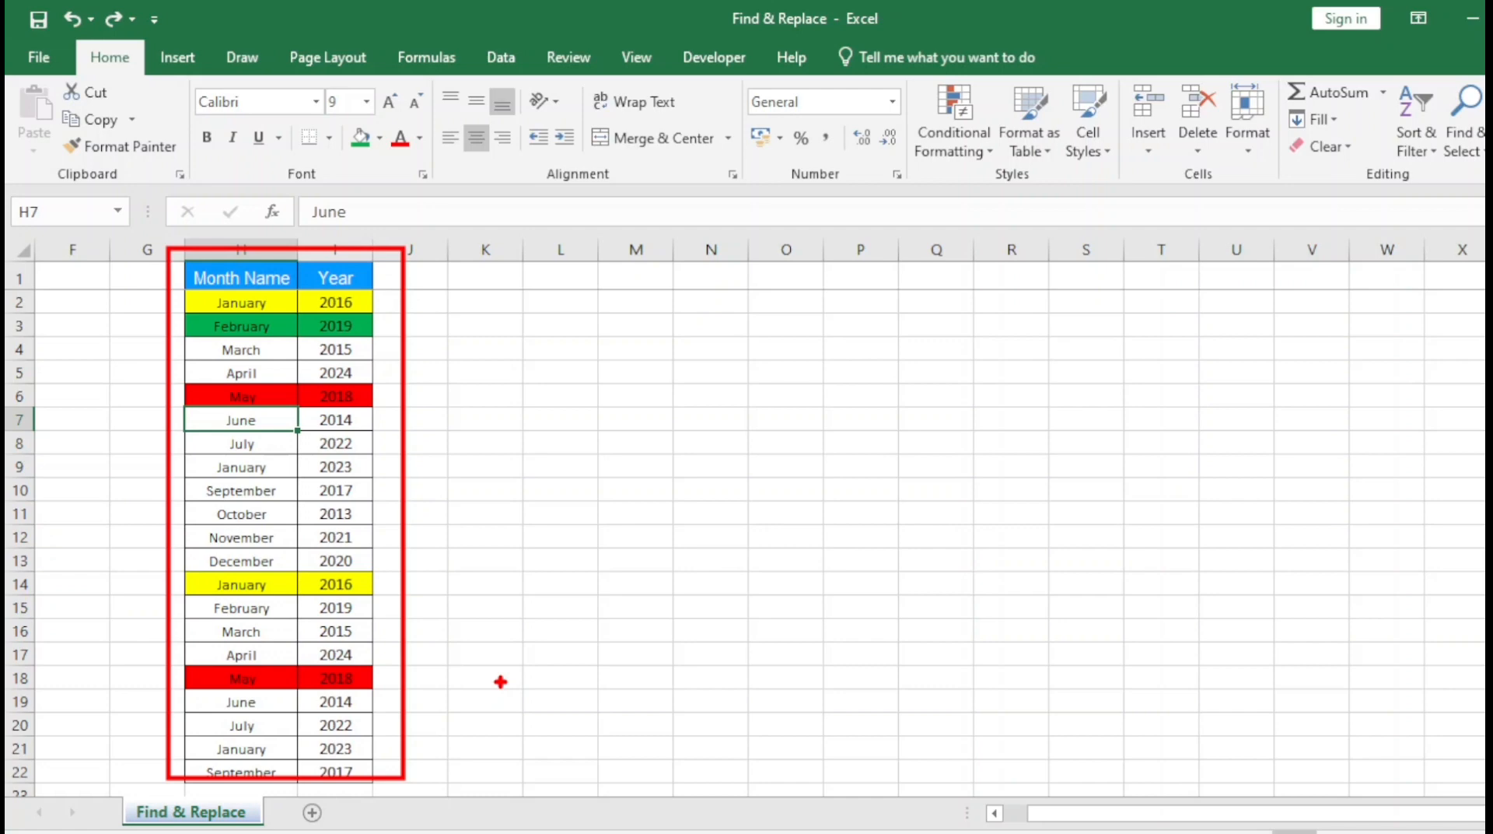
left_click_drag(196, 737, 281, 762)
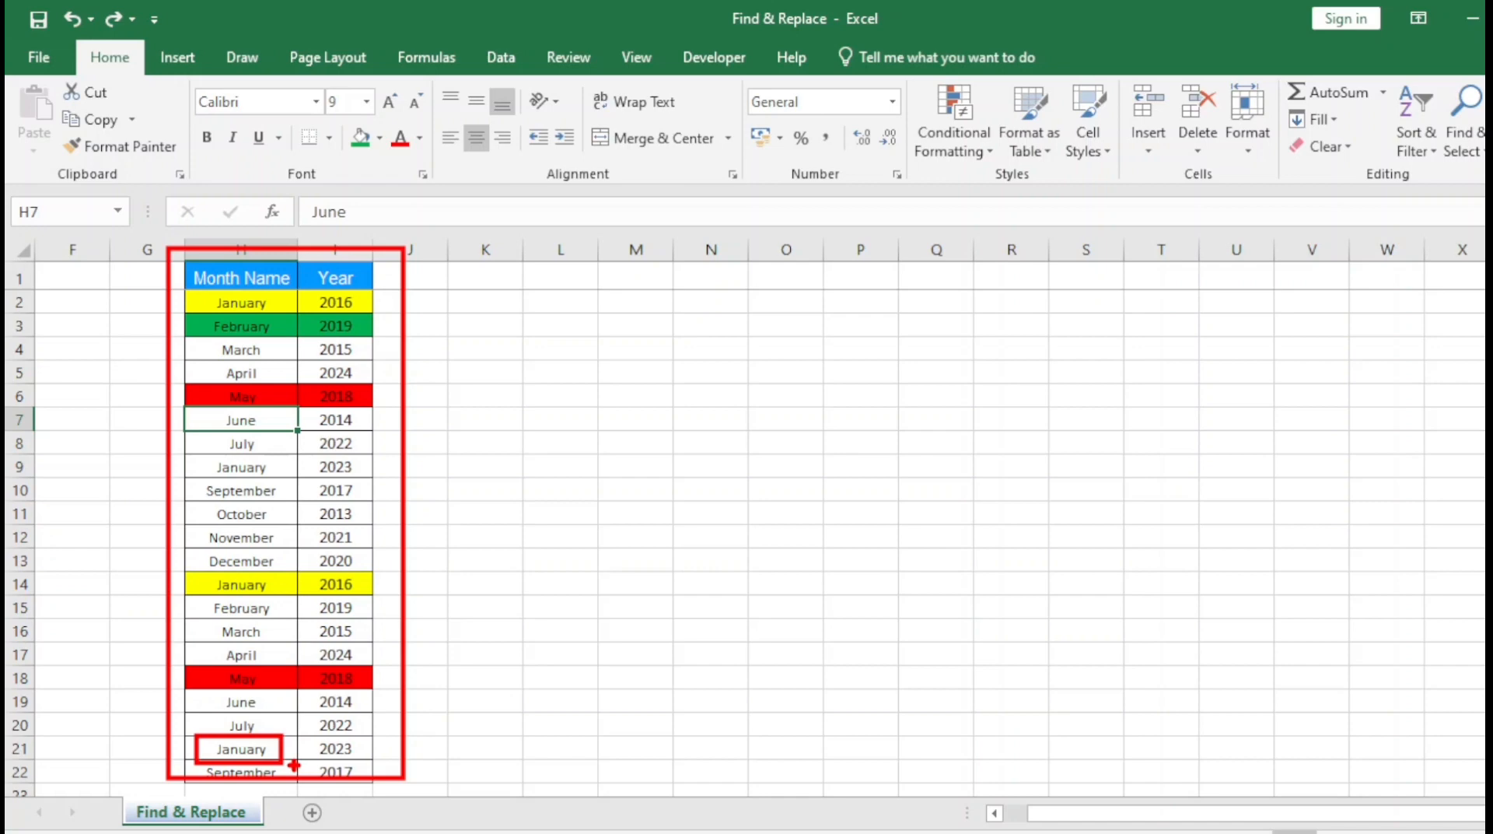
key("Escape")
Select the January cells H2, H14 and H21 together, and move on to the cell below the last one.
left_click(247, 302)
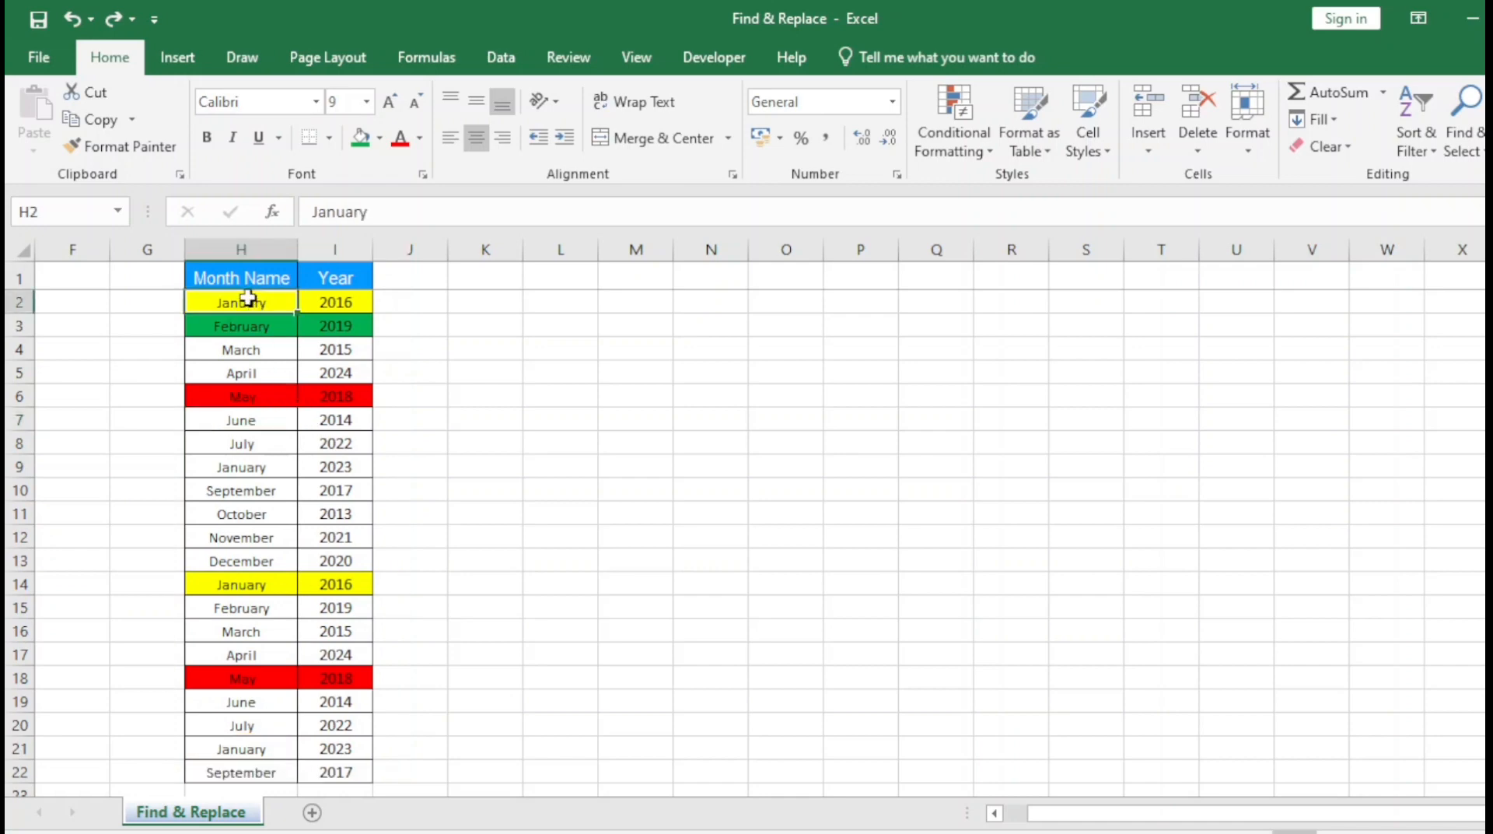
left_click(234, 583, "ctrl")
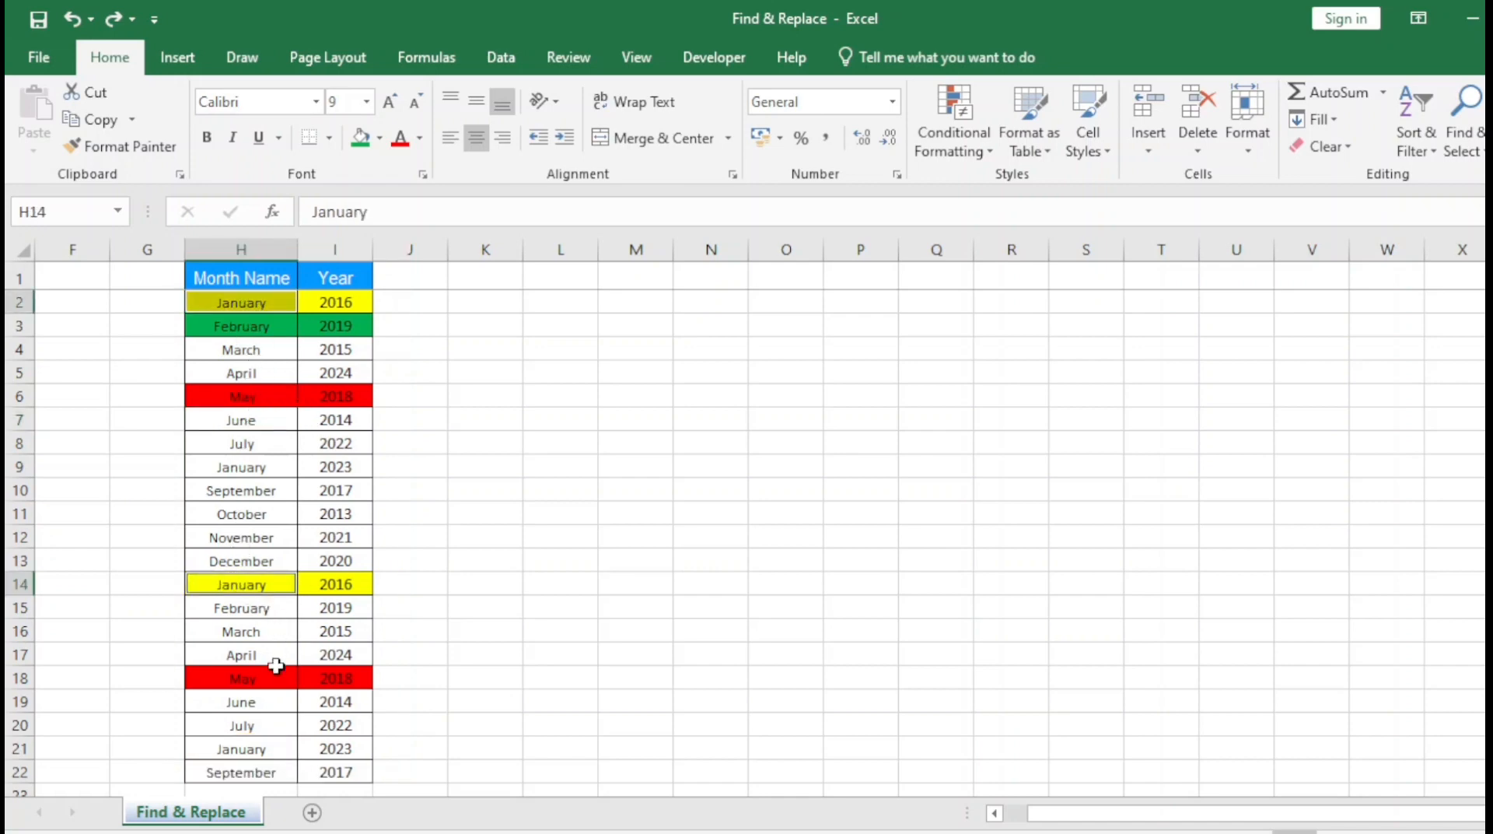
left_click(240, 747, "ctrl")
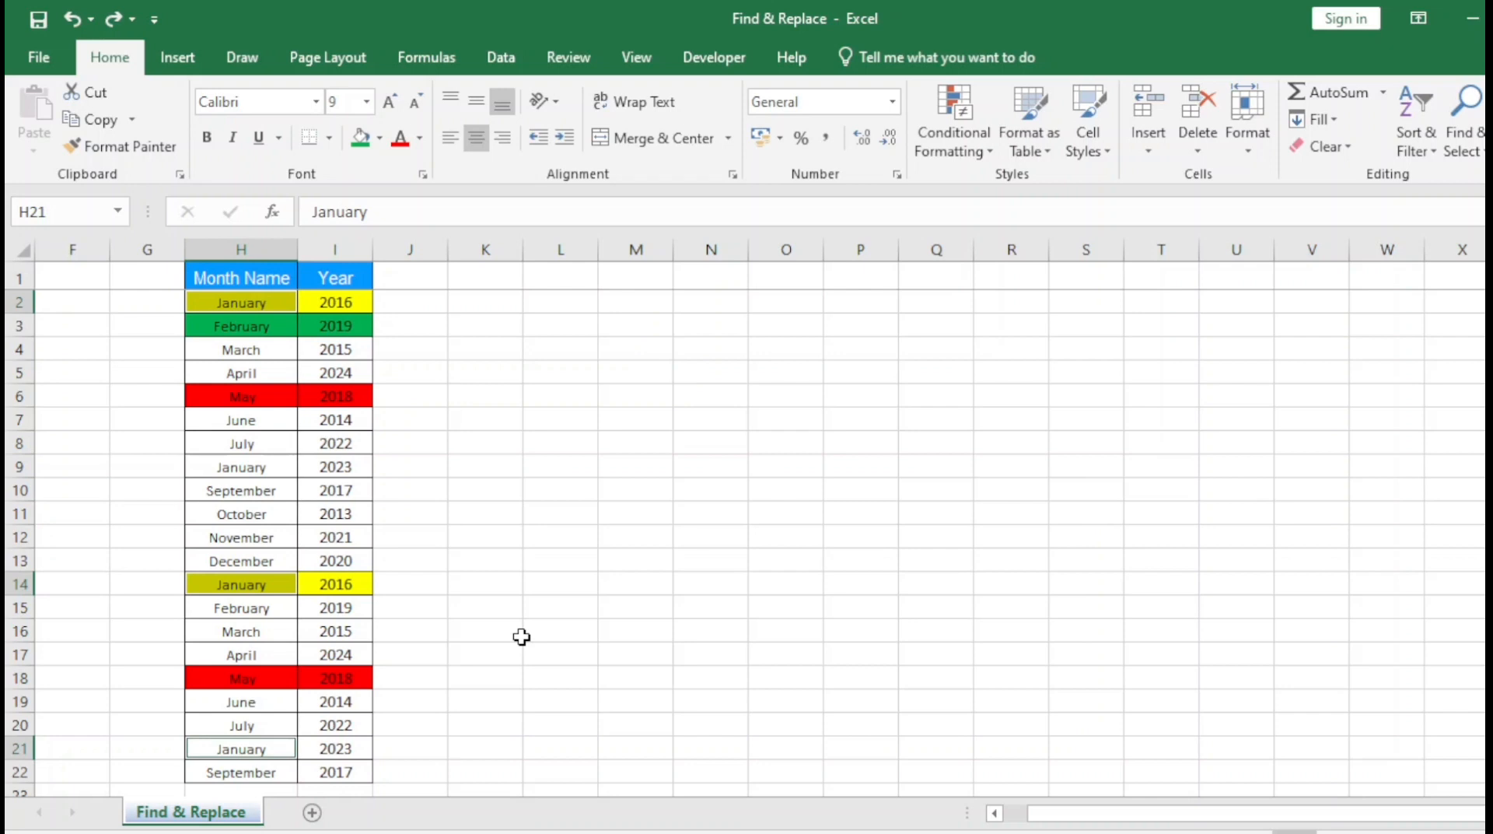
key("Down")
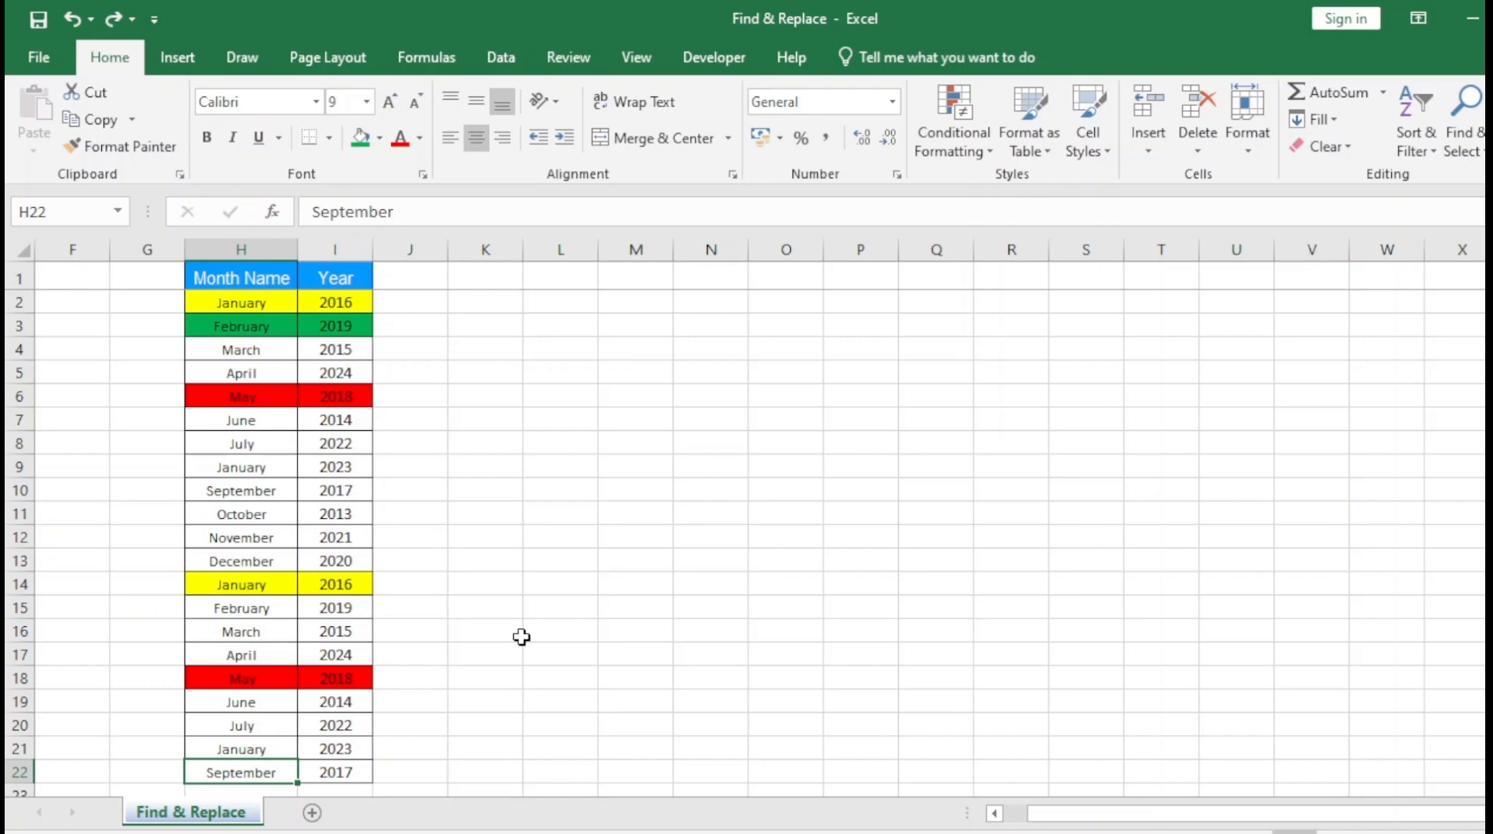
Shorten the month name in cell H2 to Jan by editing the cell's text.
left_click(228, 304)
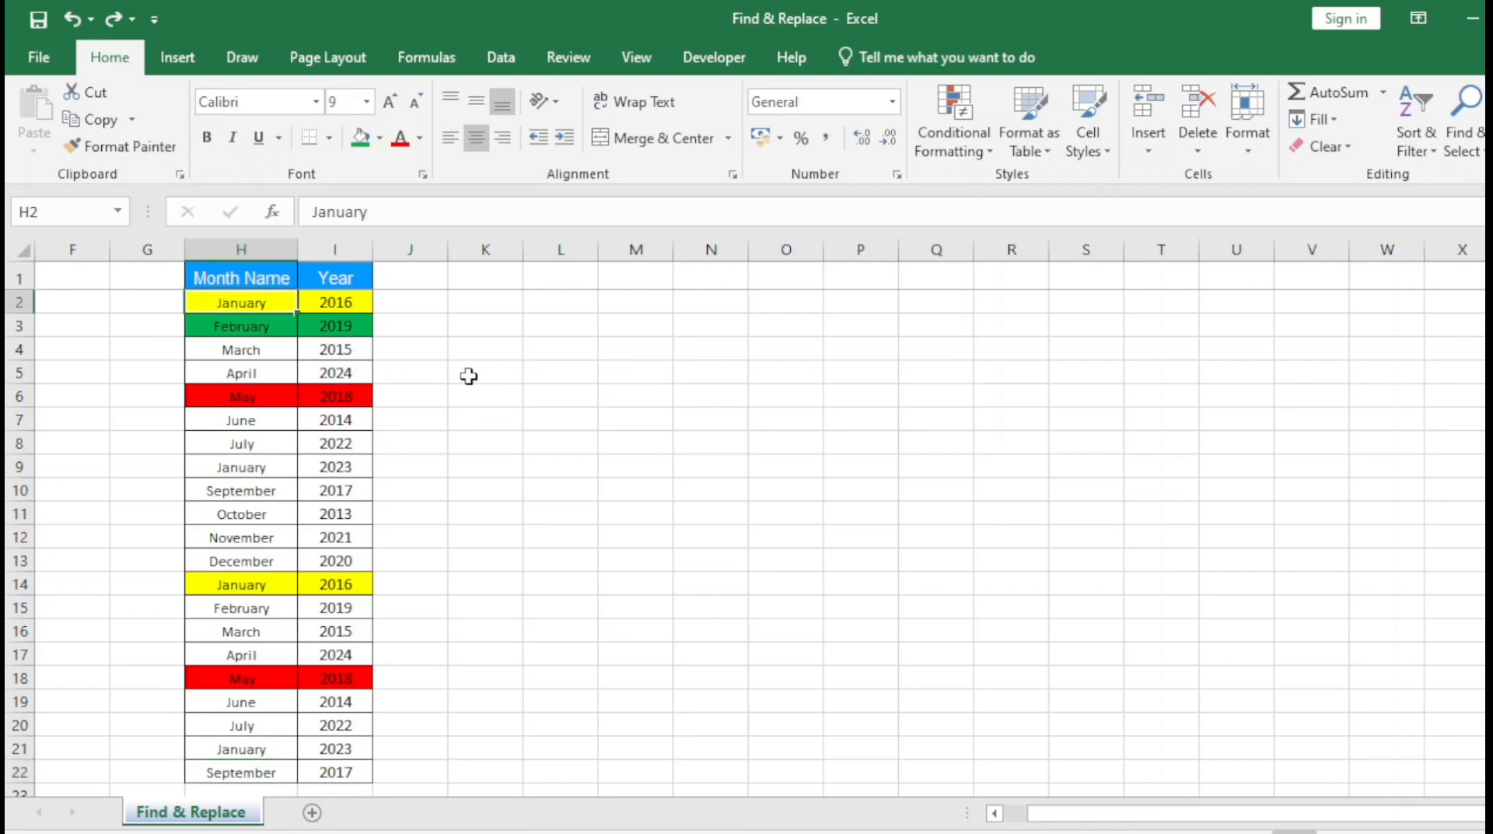
key("F2")
key("Return")
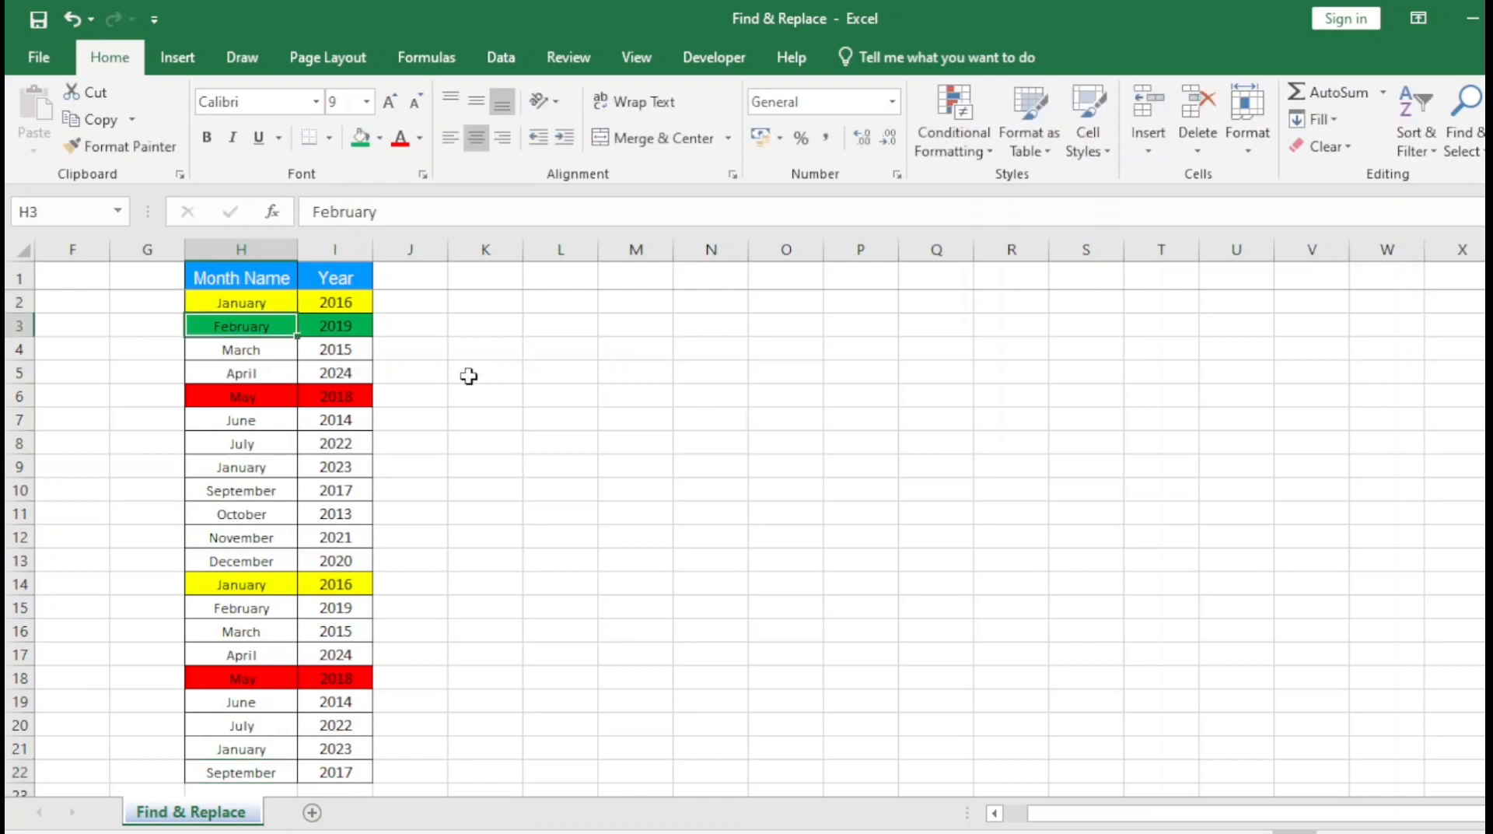
key("Up")
key("F2")
key("shift+Left")
key("shift+Left")
key("shift+Left")
key("shift+Left")
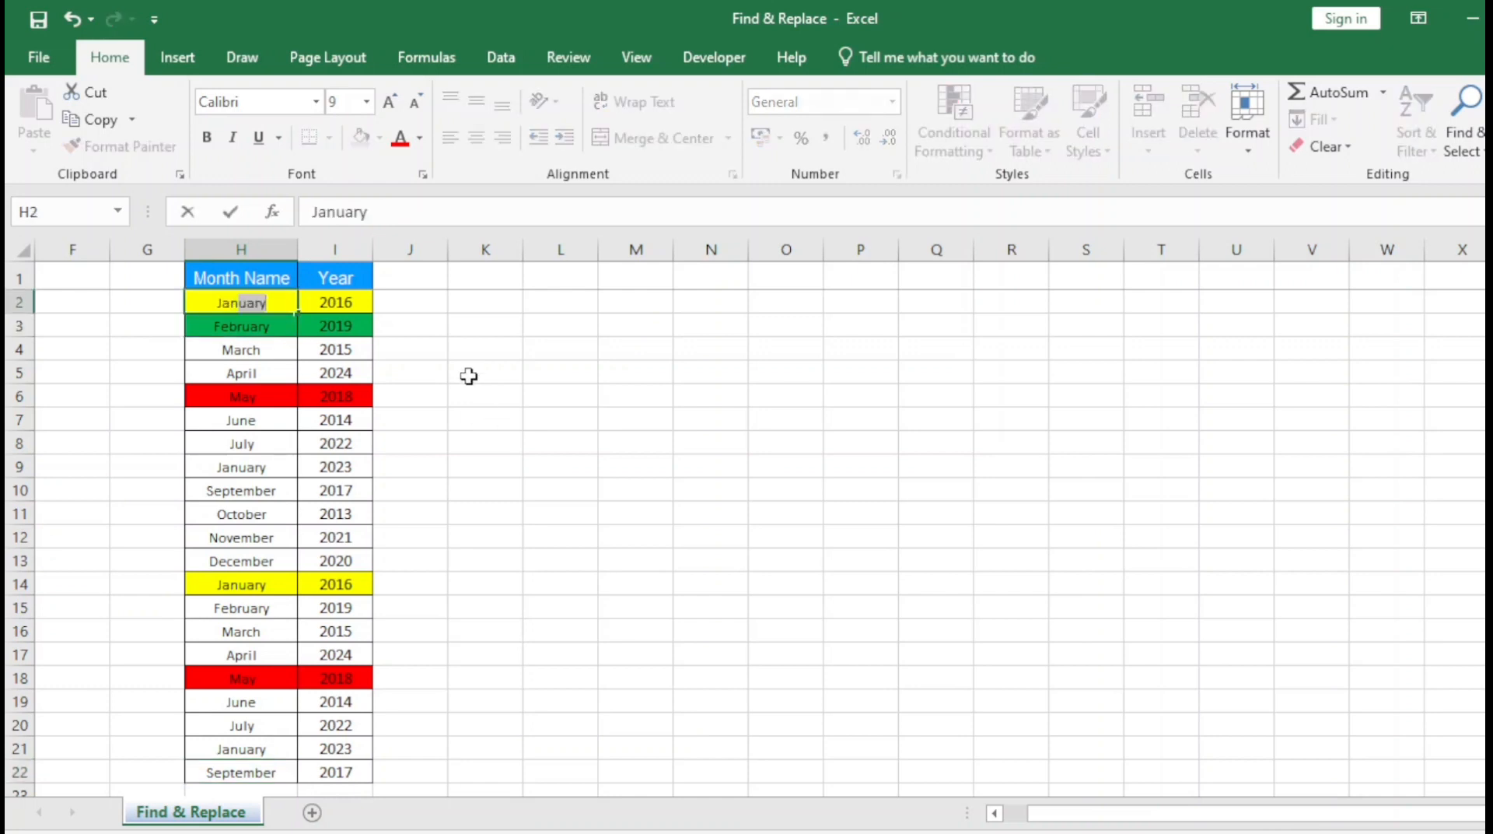
key("Delete")
key("Return")
key("Up")
key("Up")
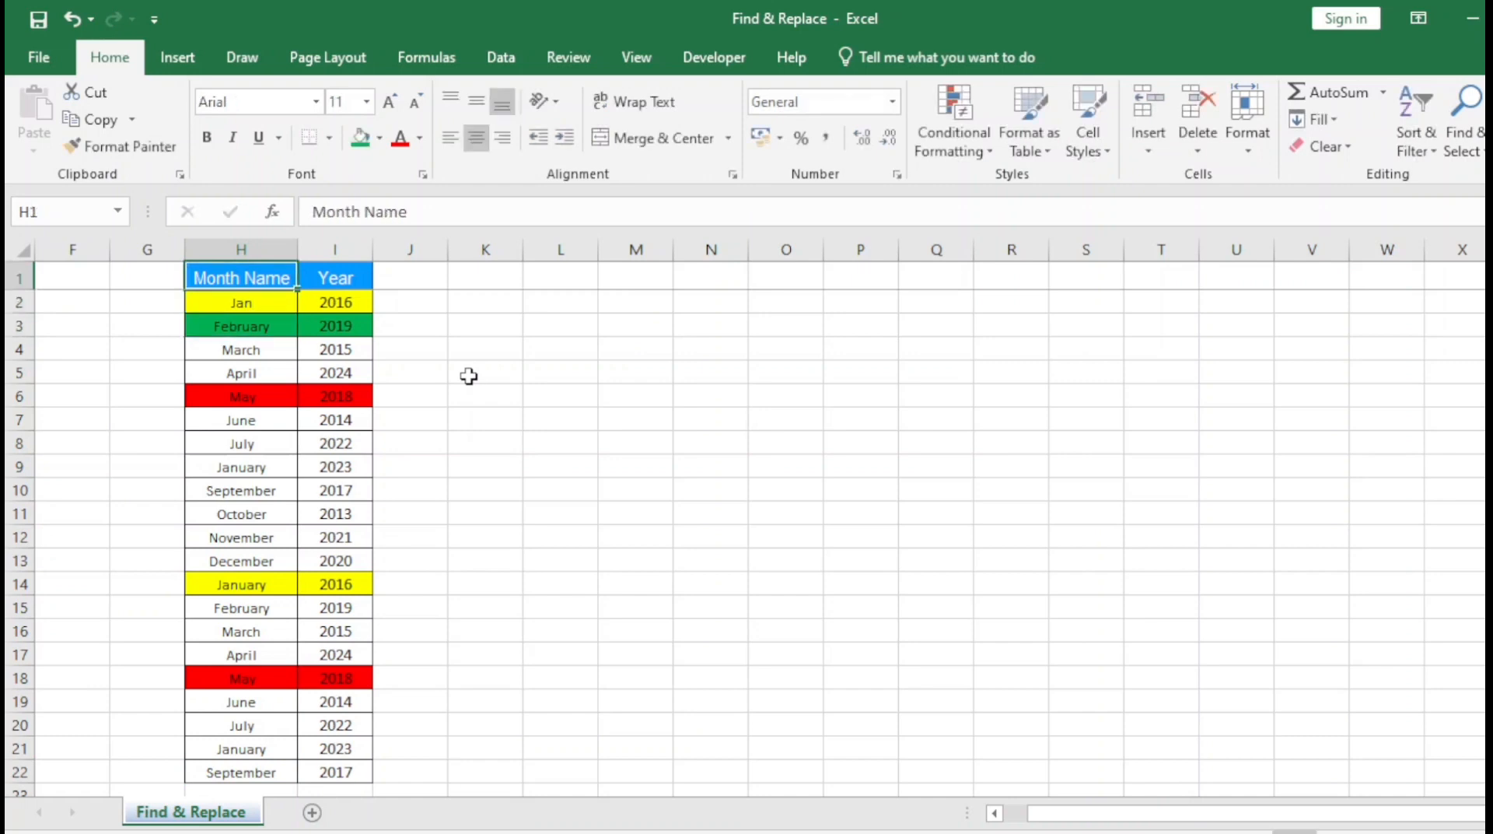
Undo the month name edit in cell H2 and return the selection to that cell.
key("ctrl+z")
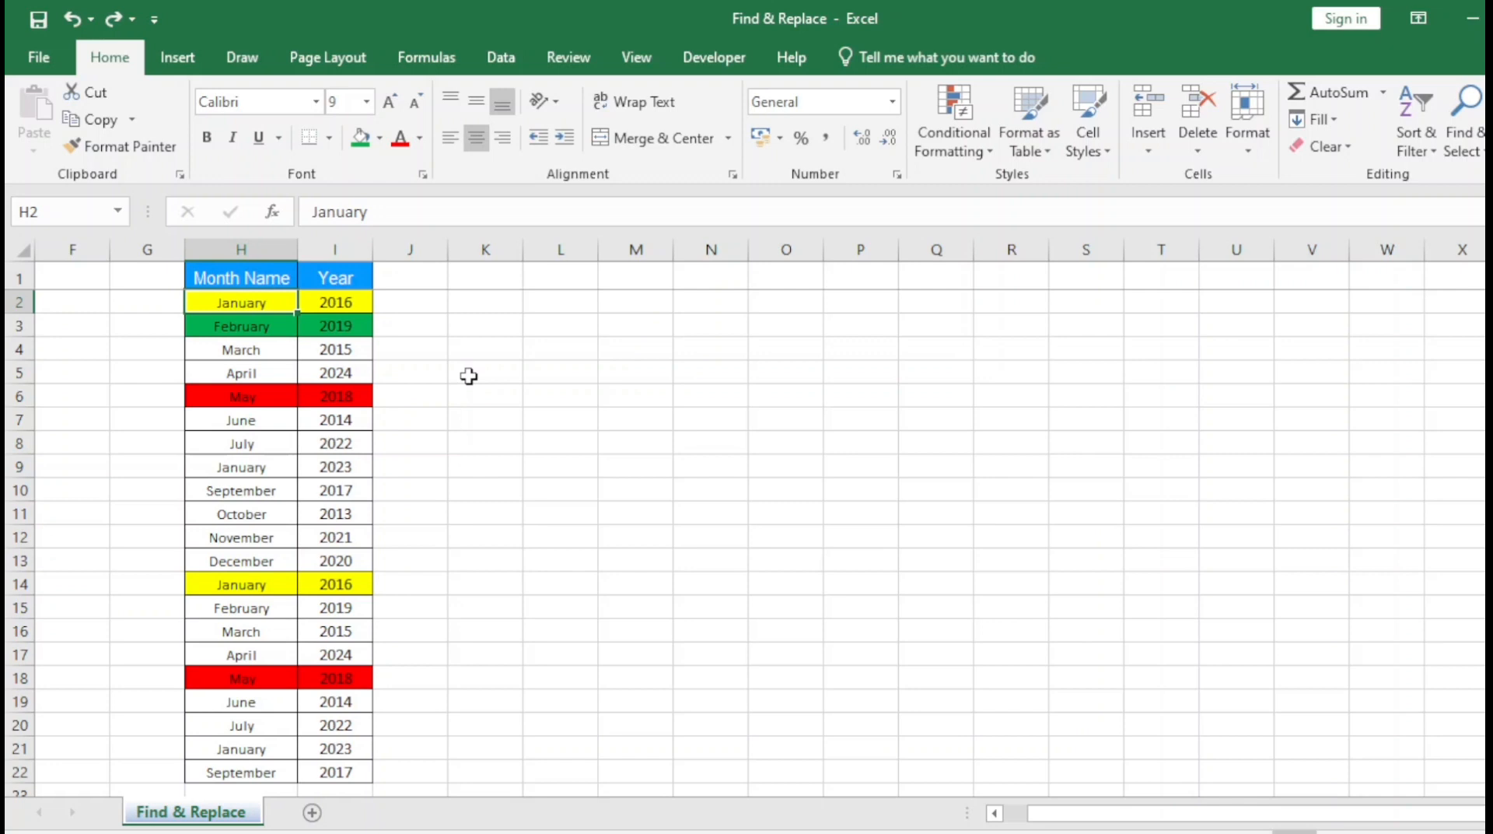
key("Down")
key("Up")
key("Up")
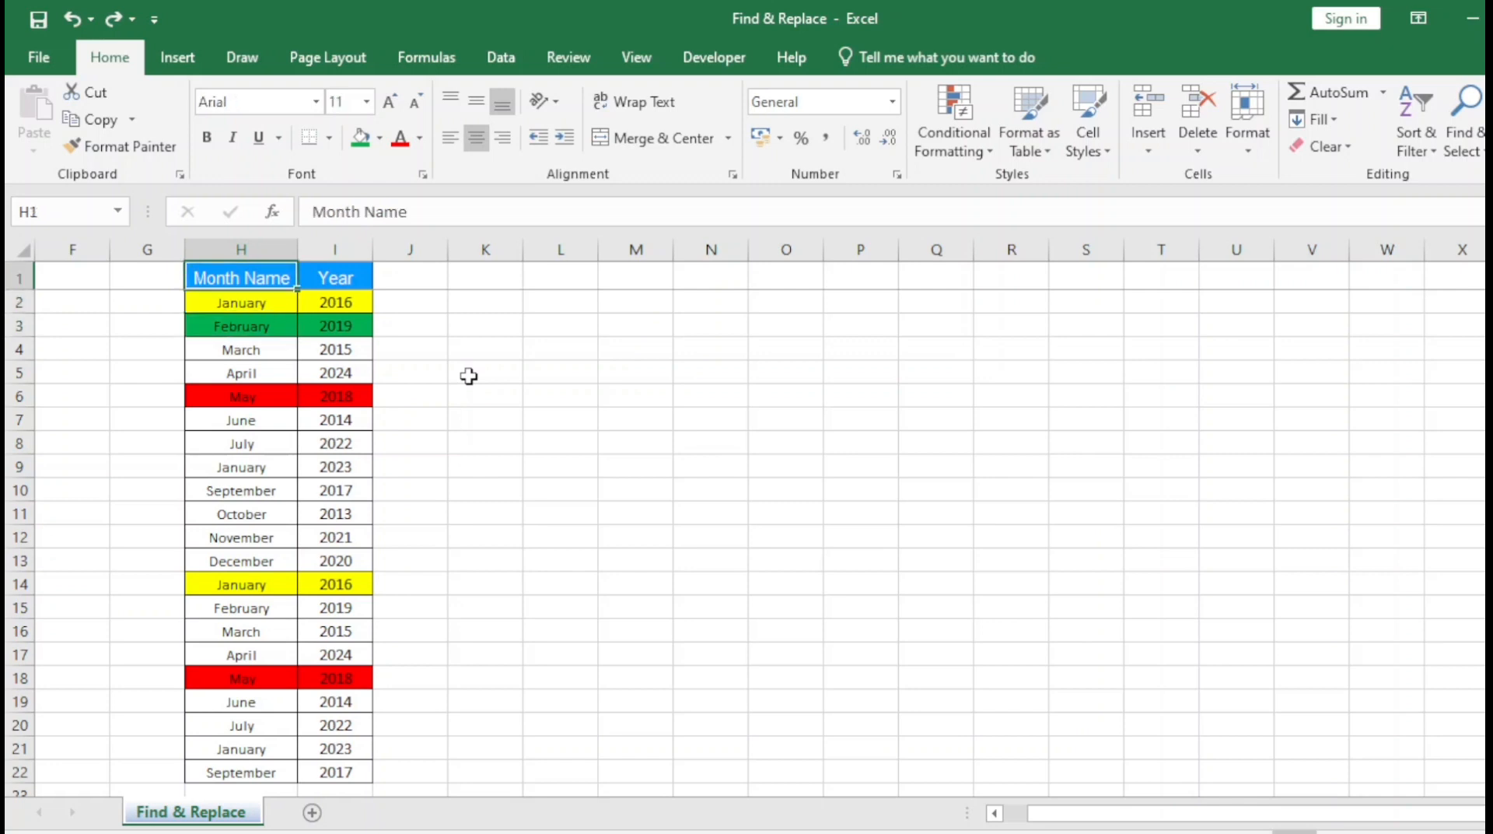
key("Down")
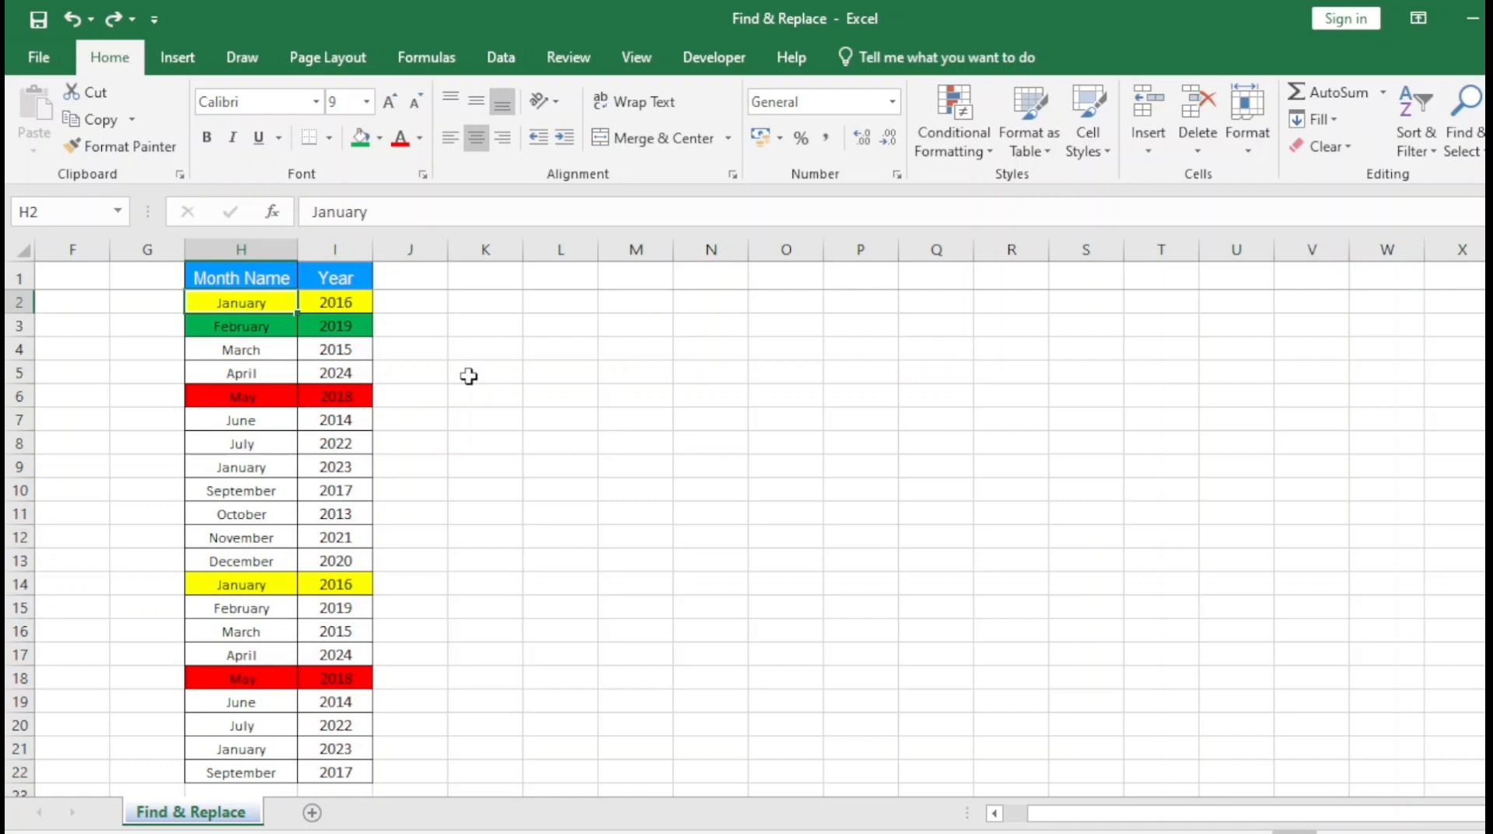
Clear the cell format from the Find criteria and collapse the extra search options, leaving the dialog closed.
key("ctrl+f")
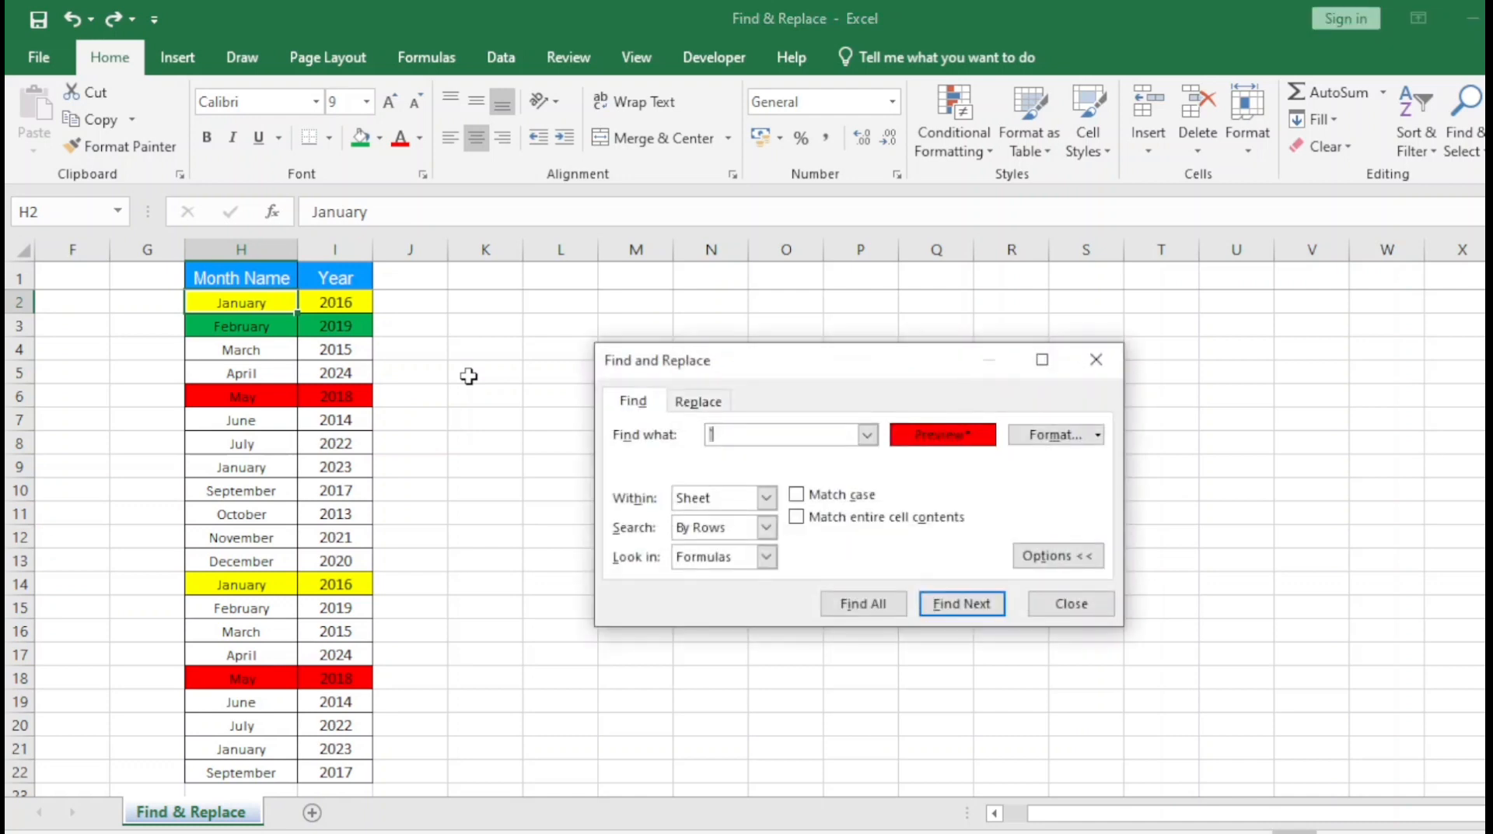
left_click(1098, 434)
left_click(1103, 522)
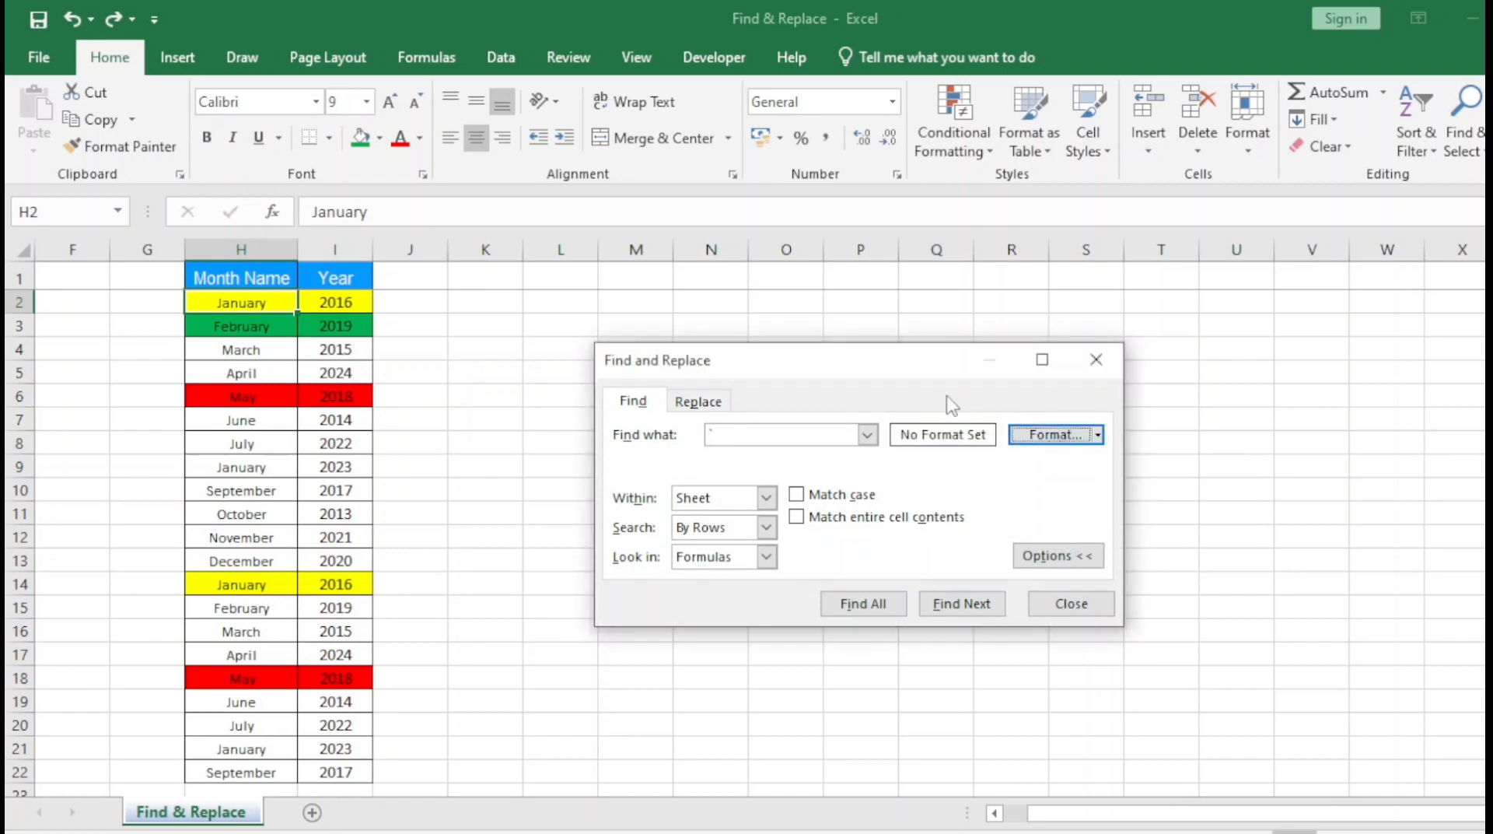
left_click_drag(913, 364, 920, 294)
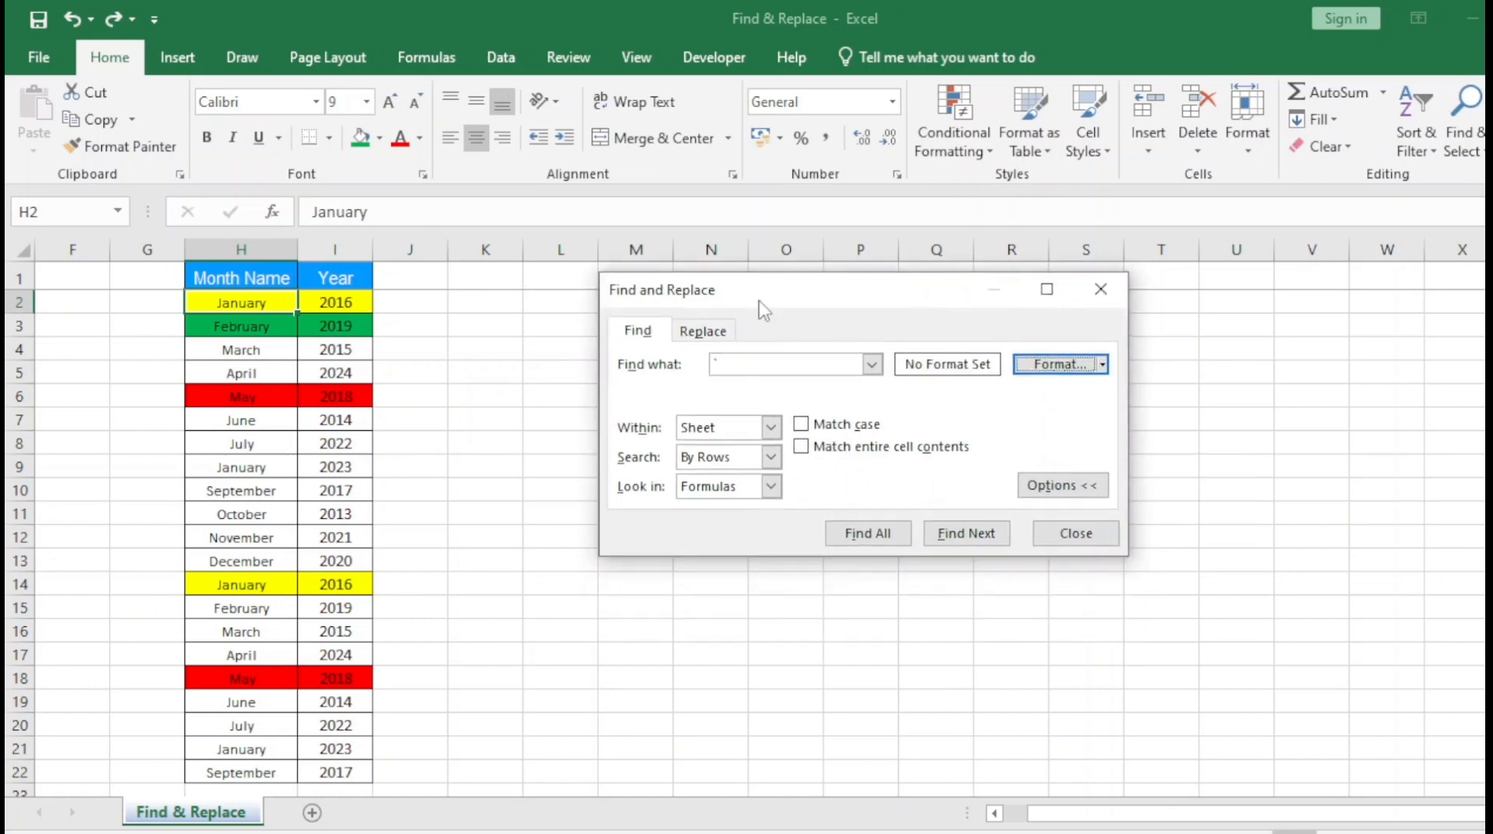
left_click_drag(601, 279, 732, 310)
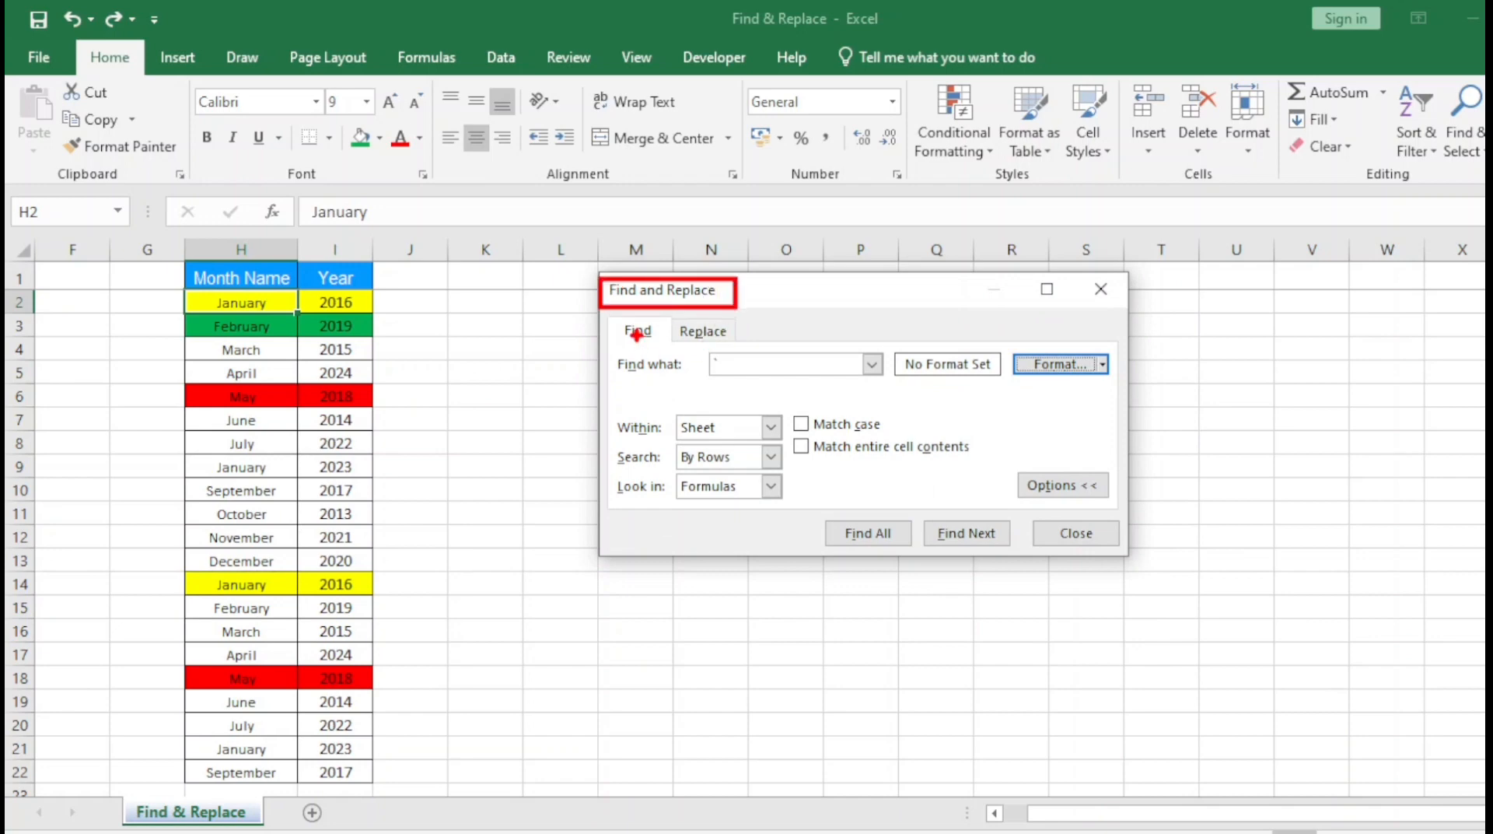
mouse_move(618, 318)
left_mouse_down()
mouse_move(662, 343)
mouse_move(616, 354)
mouse_move(705, 393)
mouse_move(892, 390)
left_mouse_up()
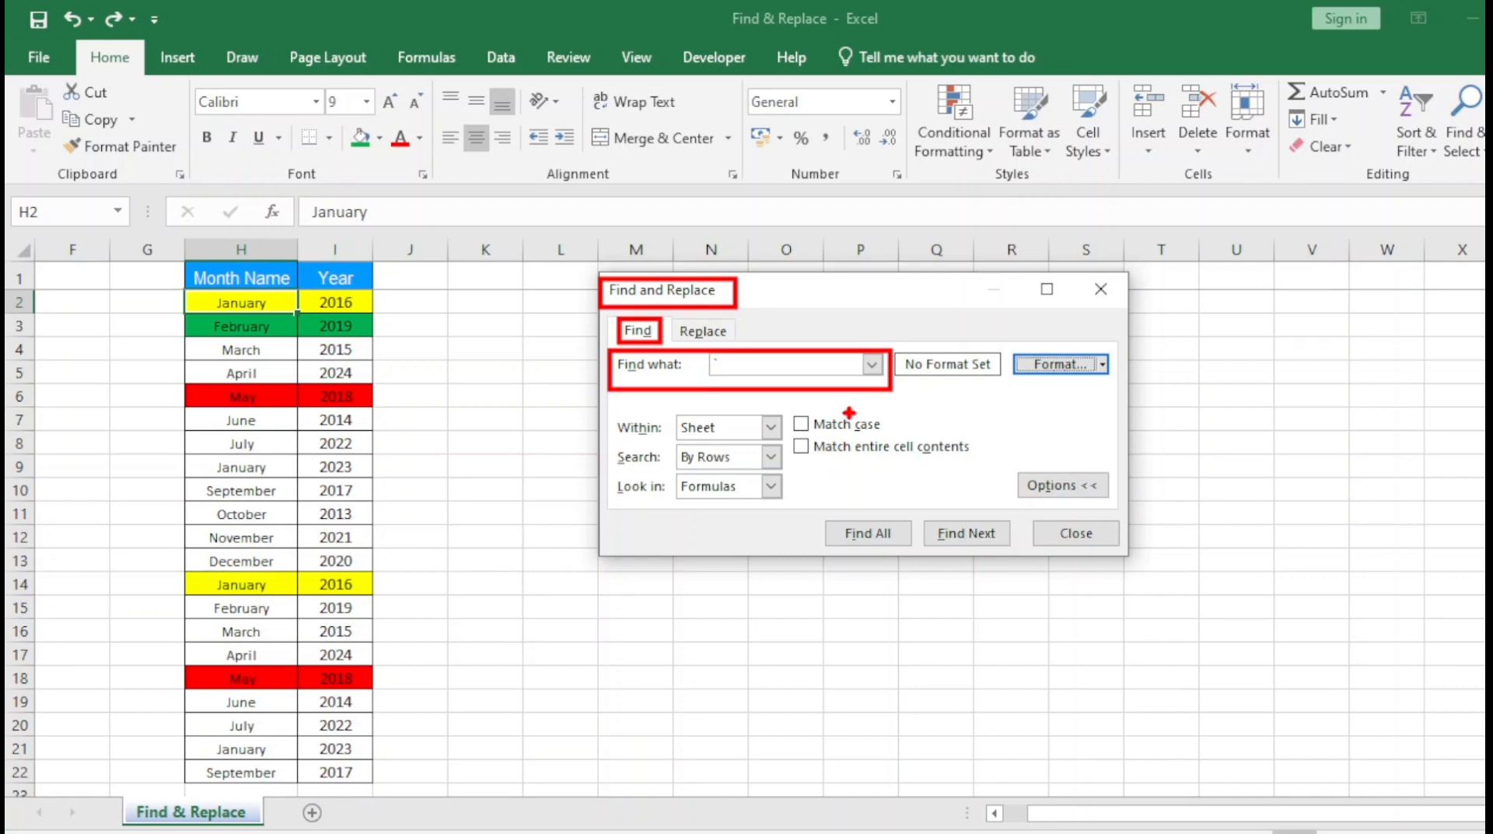
key("Escape")
left_click(1062, 485)
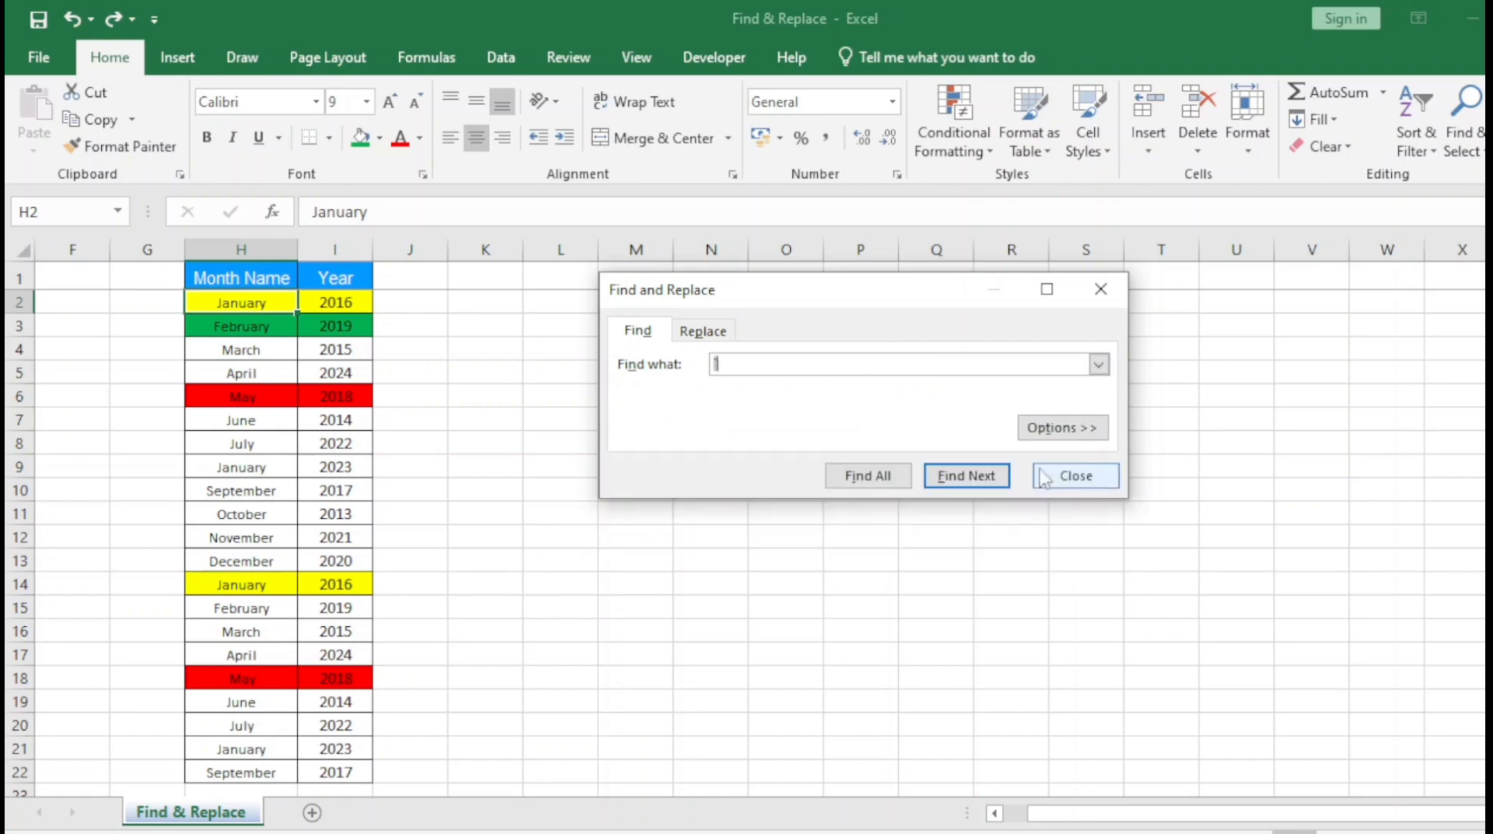
left_click(1101, 289)
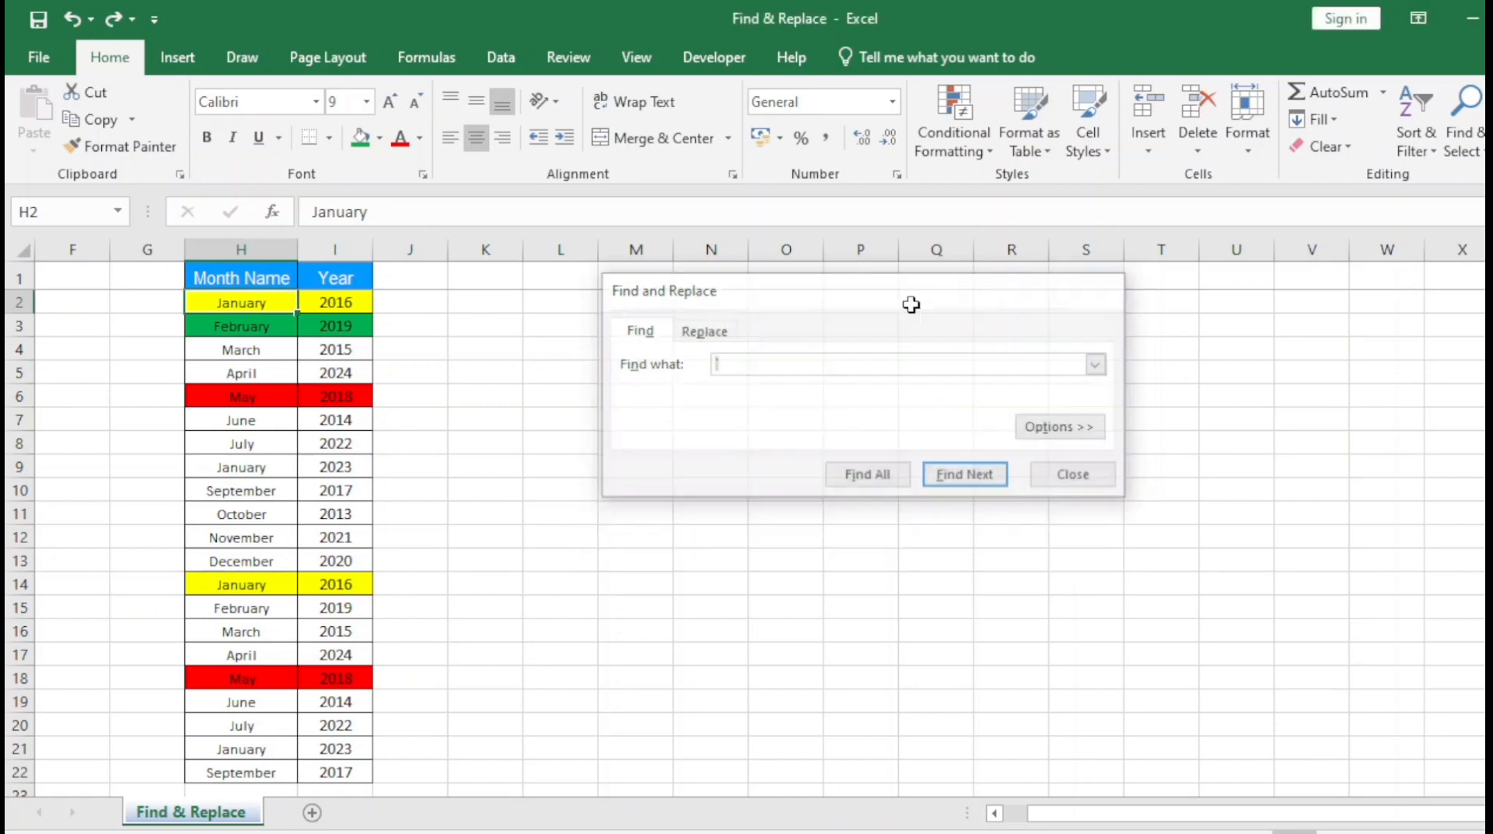
key("ctrl+f")
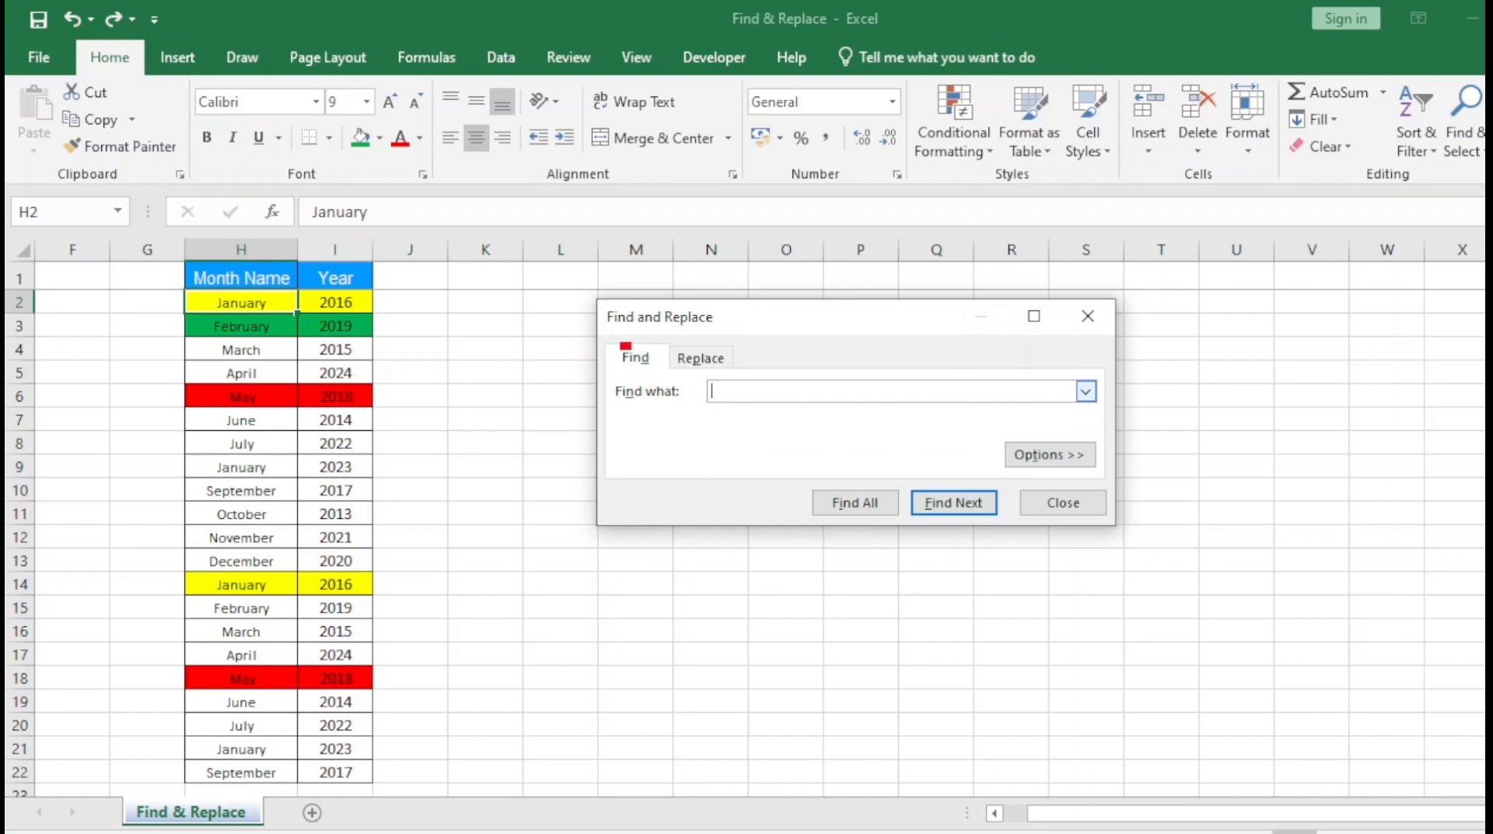
mouse_move(620, 343)
left_mouse_down()
mouse_move(655, 370)
mouse_move(623, 393)
mouse_move(794, 420)
left_mouse_up()
key("Escape")
left_click(227, 301)
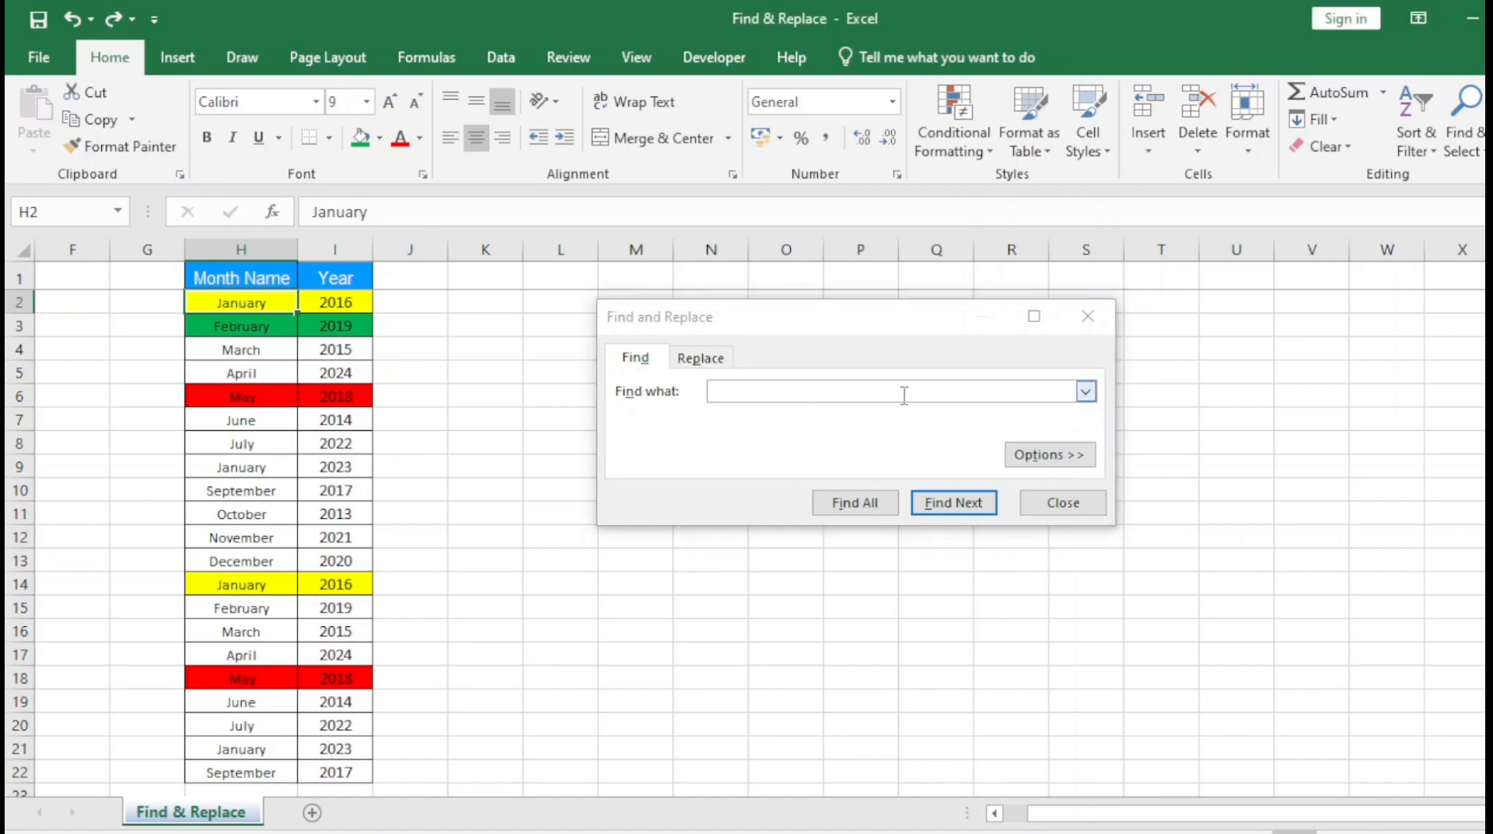
left_click(774, 392)
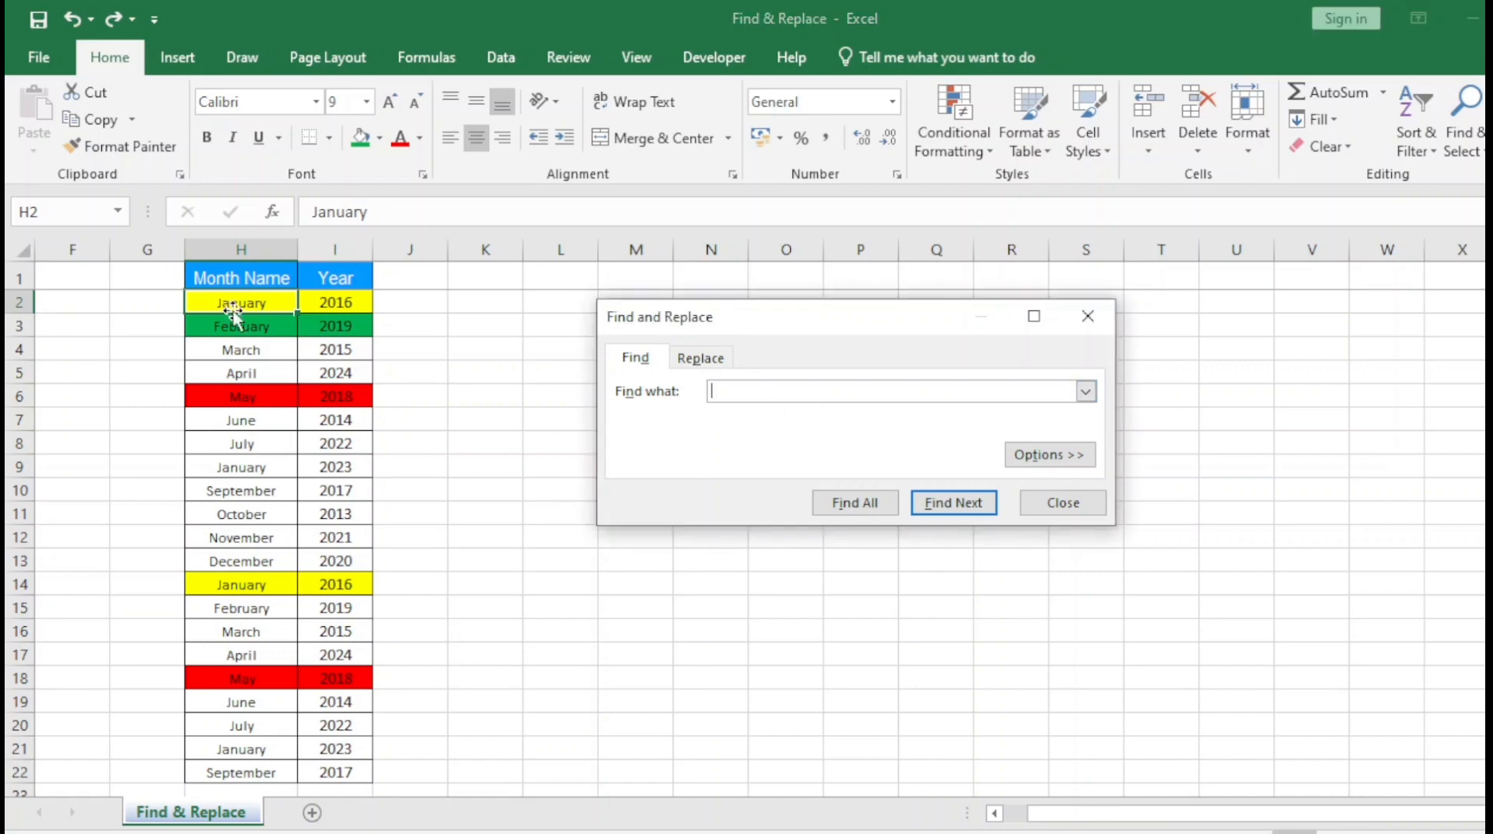
left_click(233, 302)
left_click(736, 393)
key("Escape")
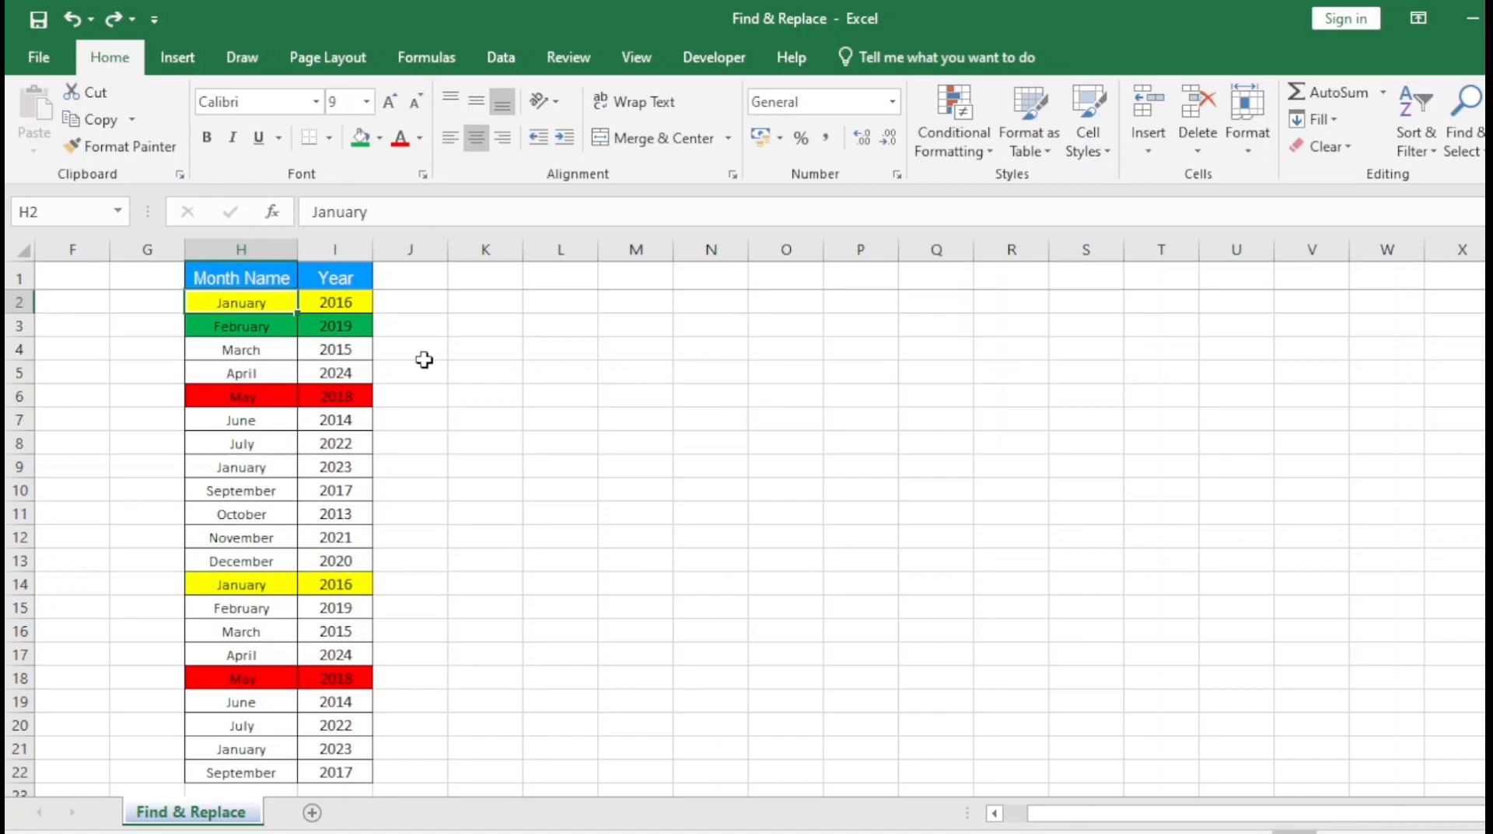
Search the sheet for January starting from cell H2, stepping through the matches one at a time with Find Next.
left_click(86, 348)
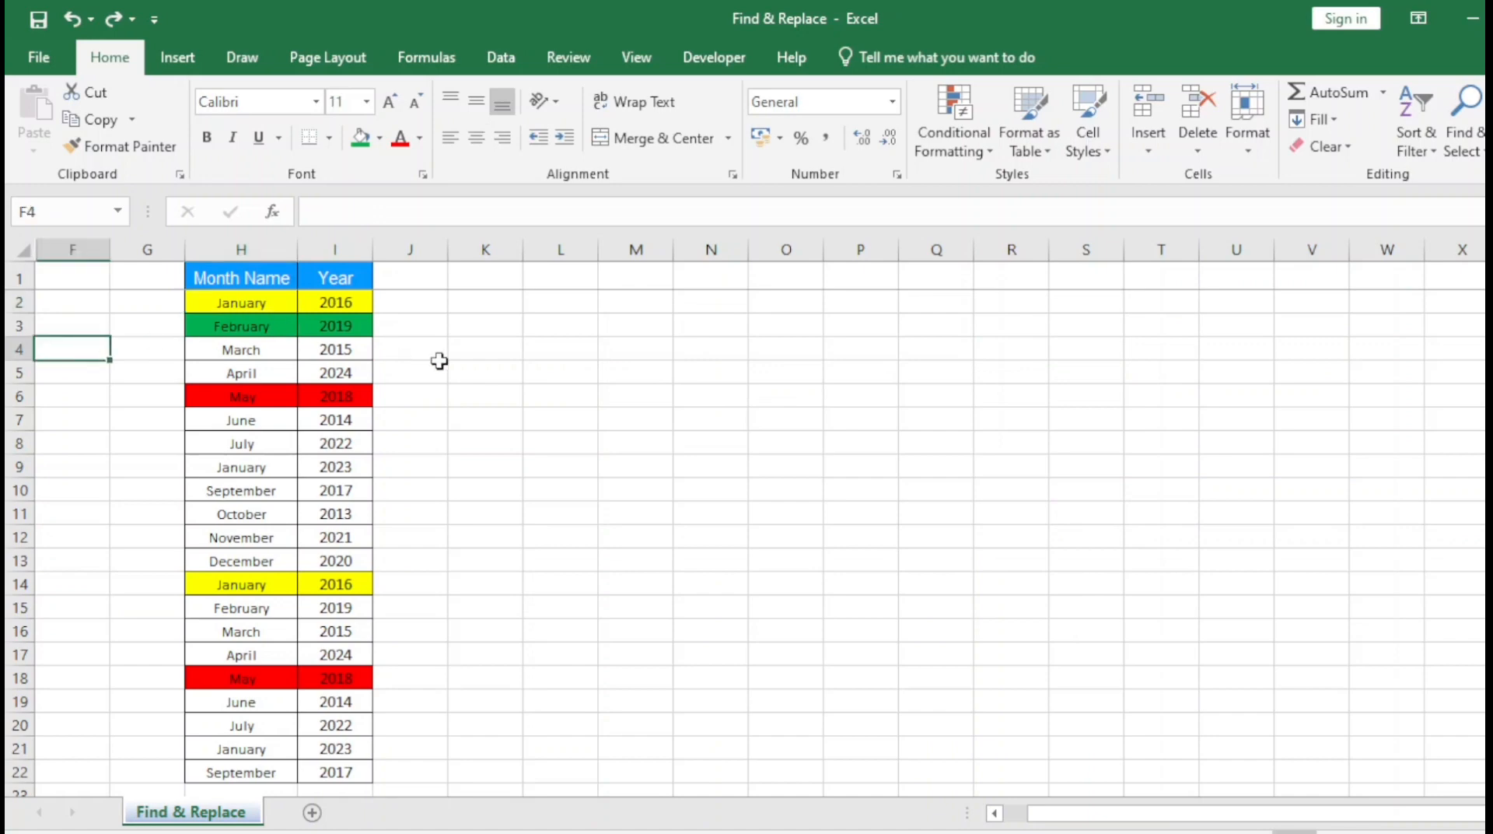
key("ctrl+f")
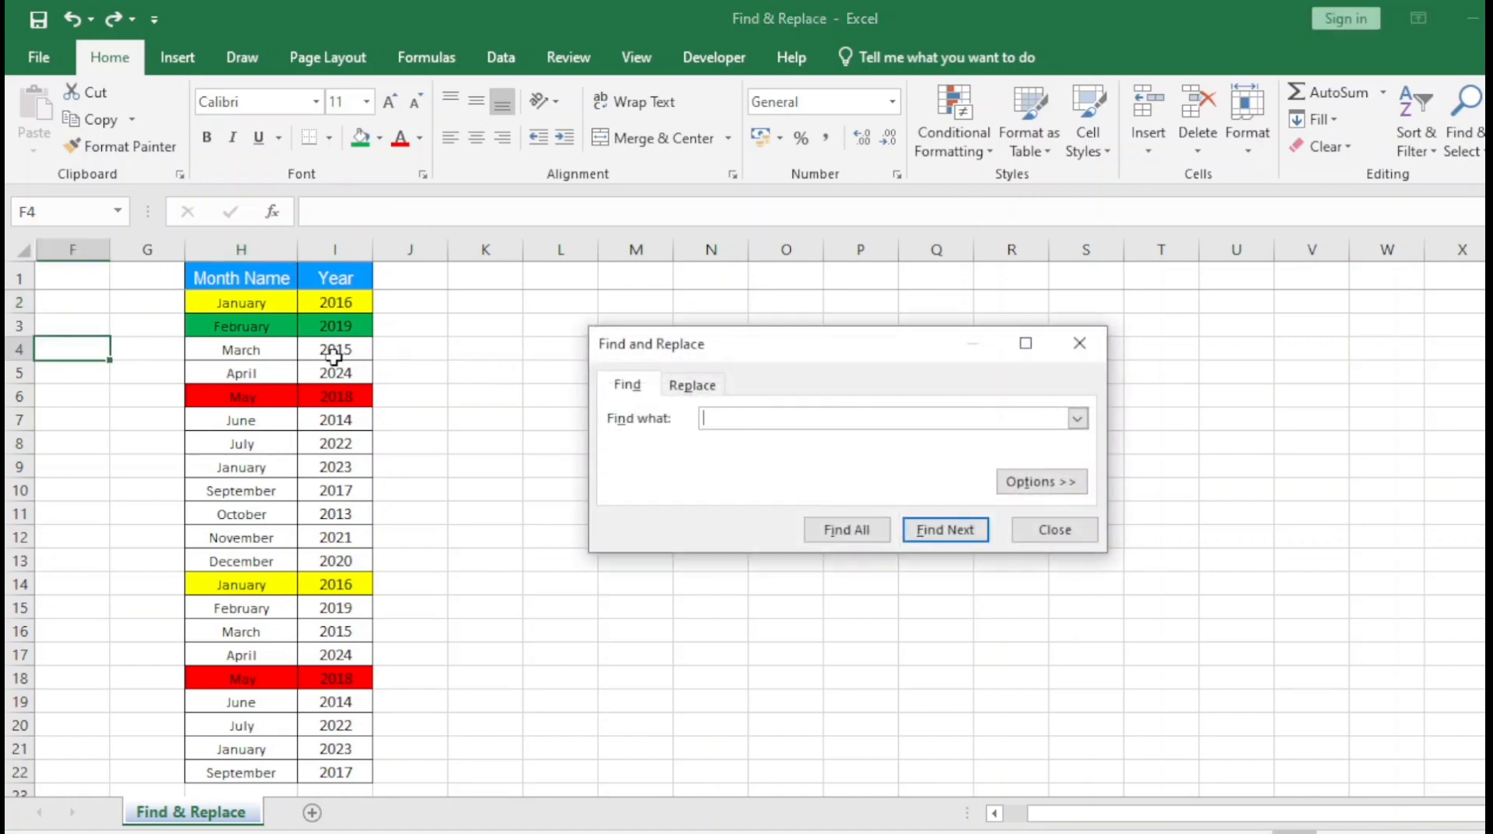
left_click(234, 301)
left_click(724, 419)
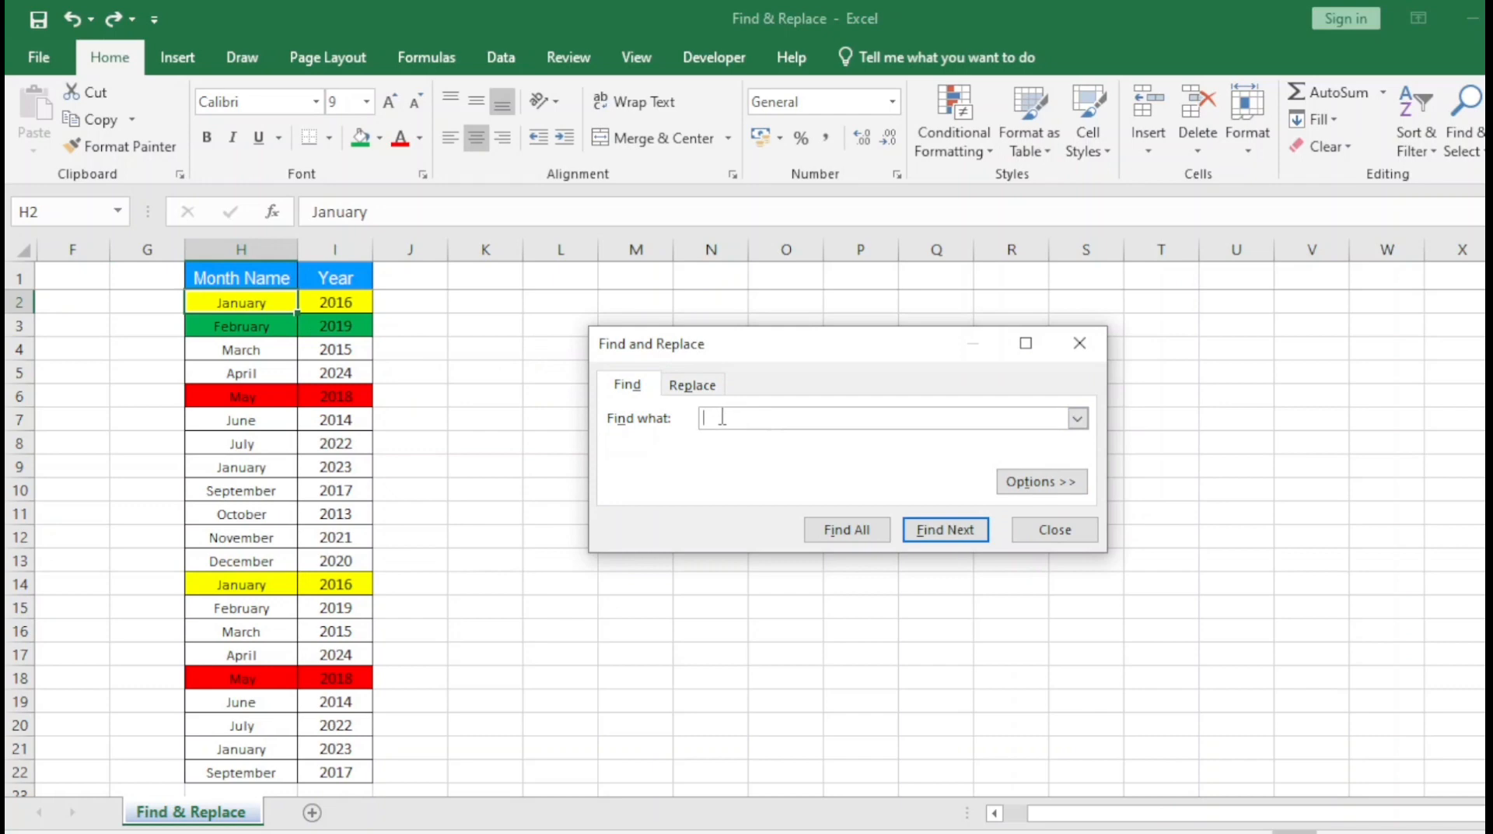
type("January")
left_click(943, 535)
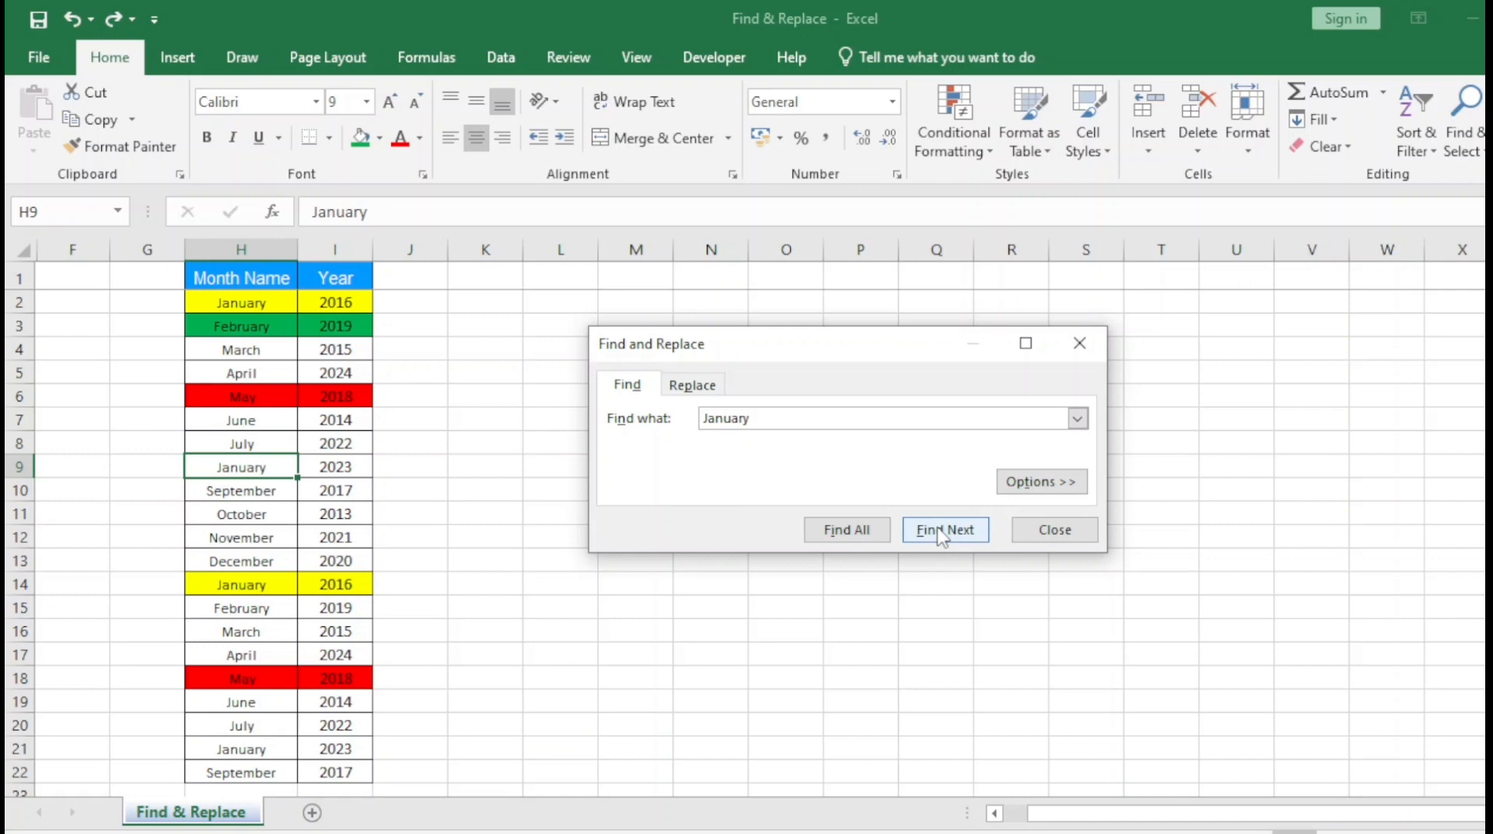
left_click(942, 535)
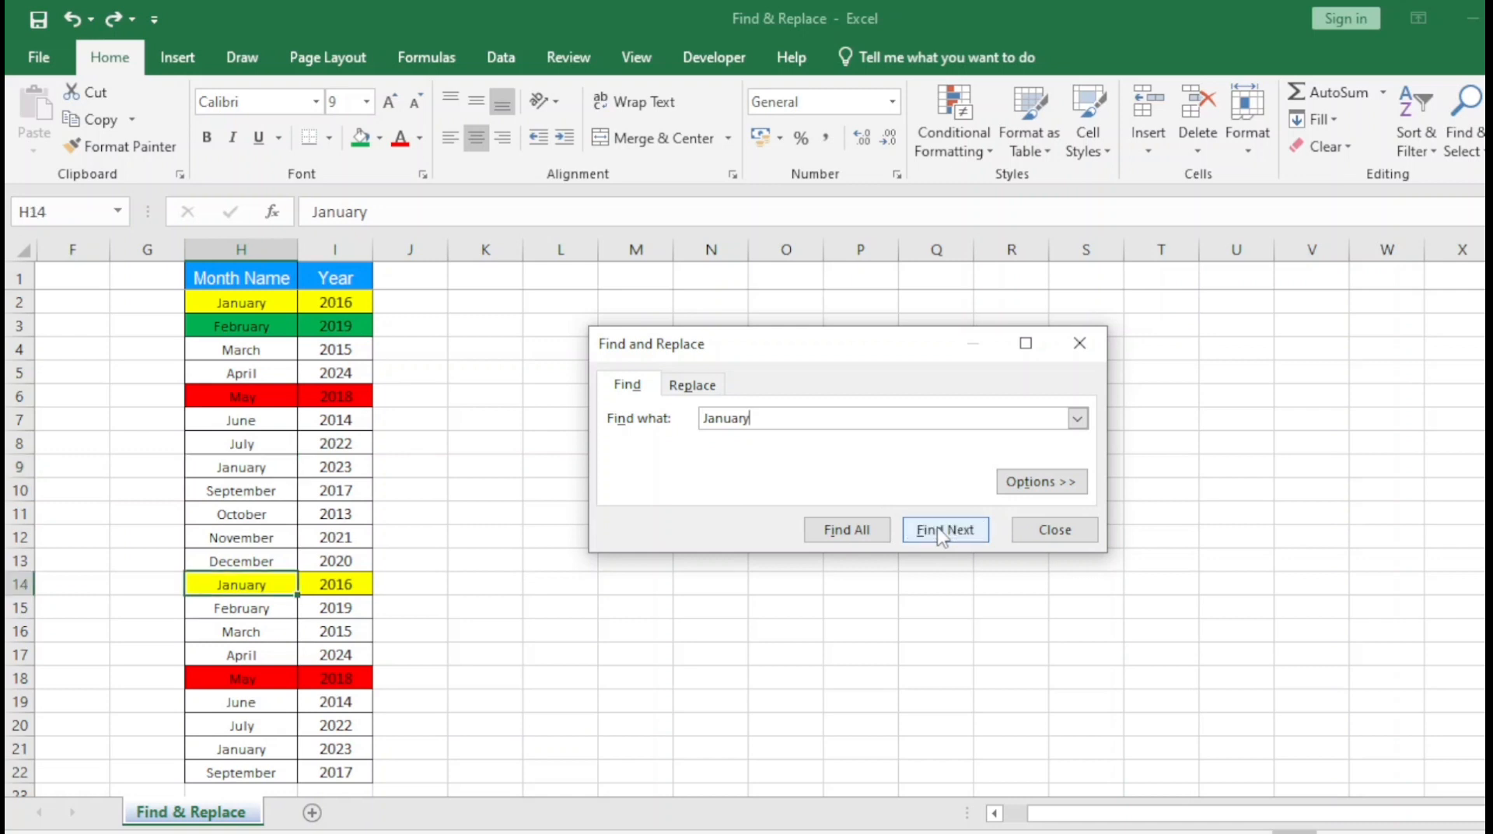
left_click(943, 535)
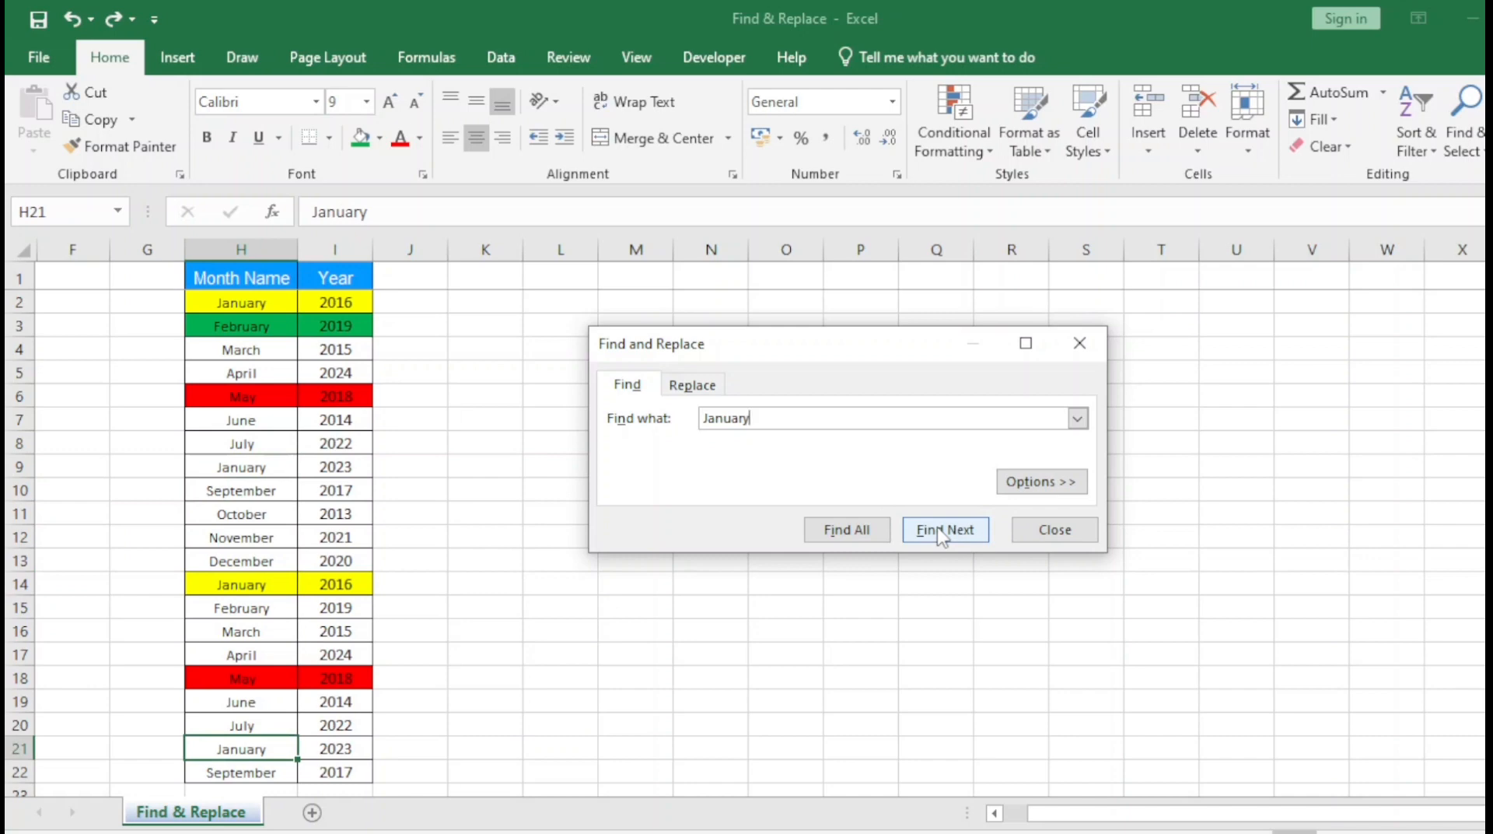
List all cells containing January with Find All, and examine the book, sheet, cell and value details of the matches.
left_click_drag(802, 342, 805, 319)
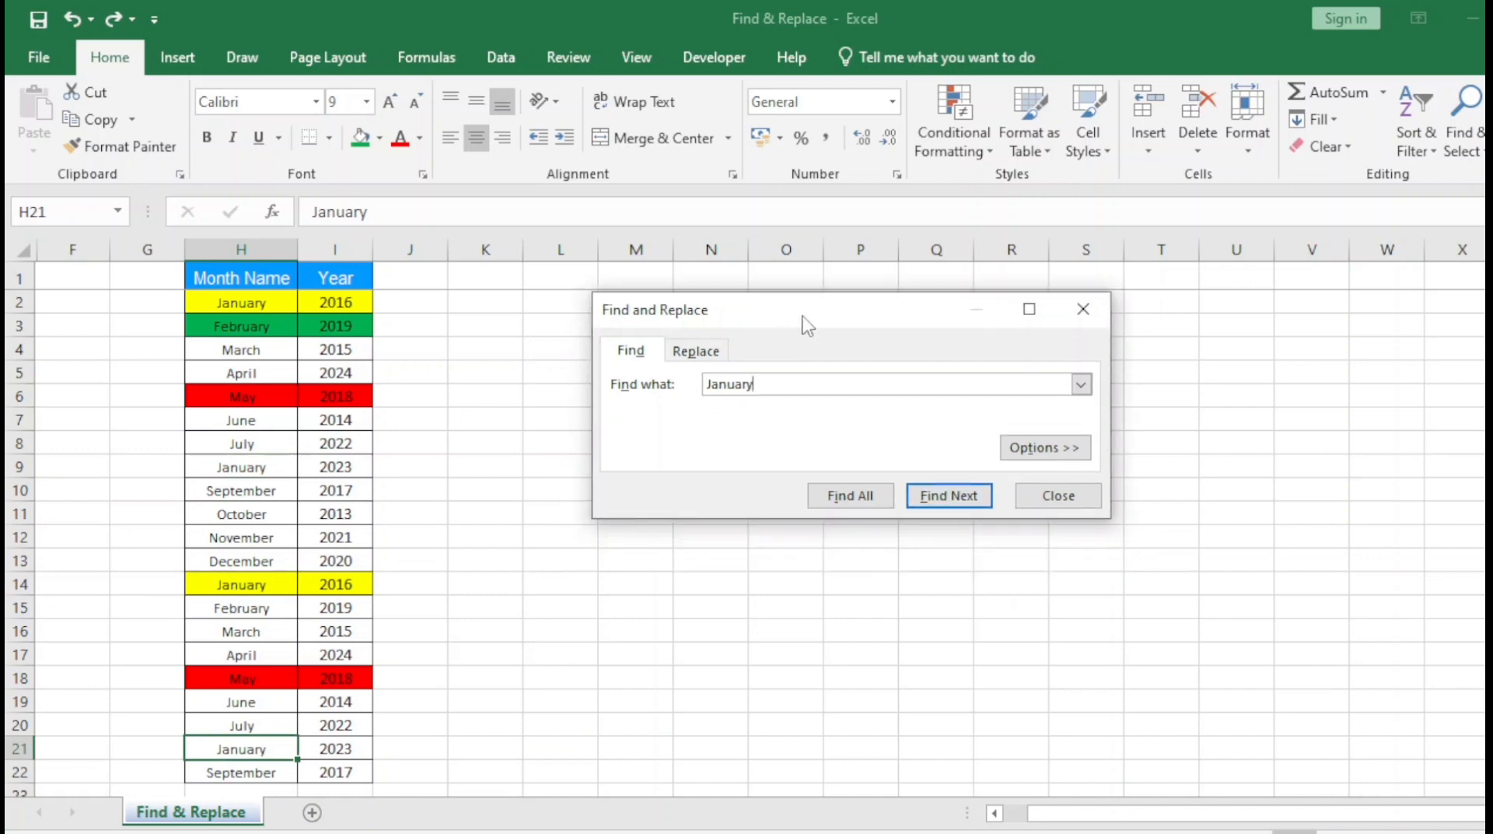
left_click(847, 498)
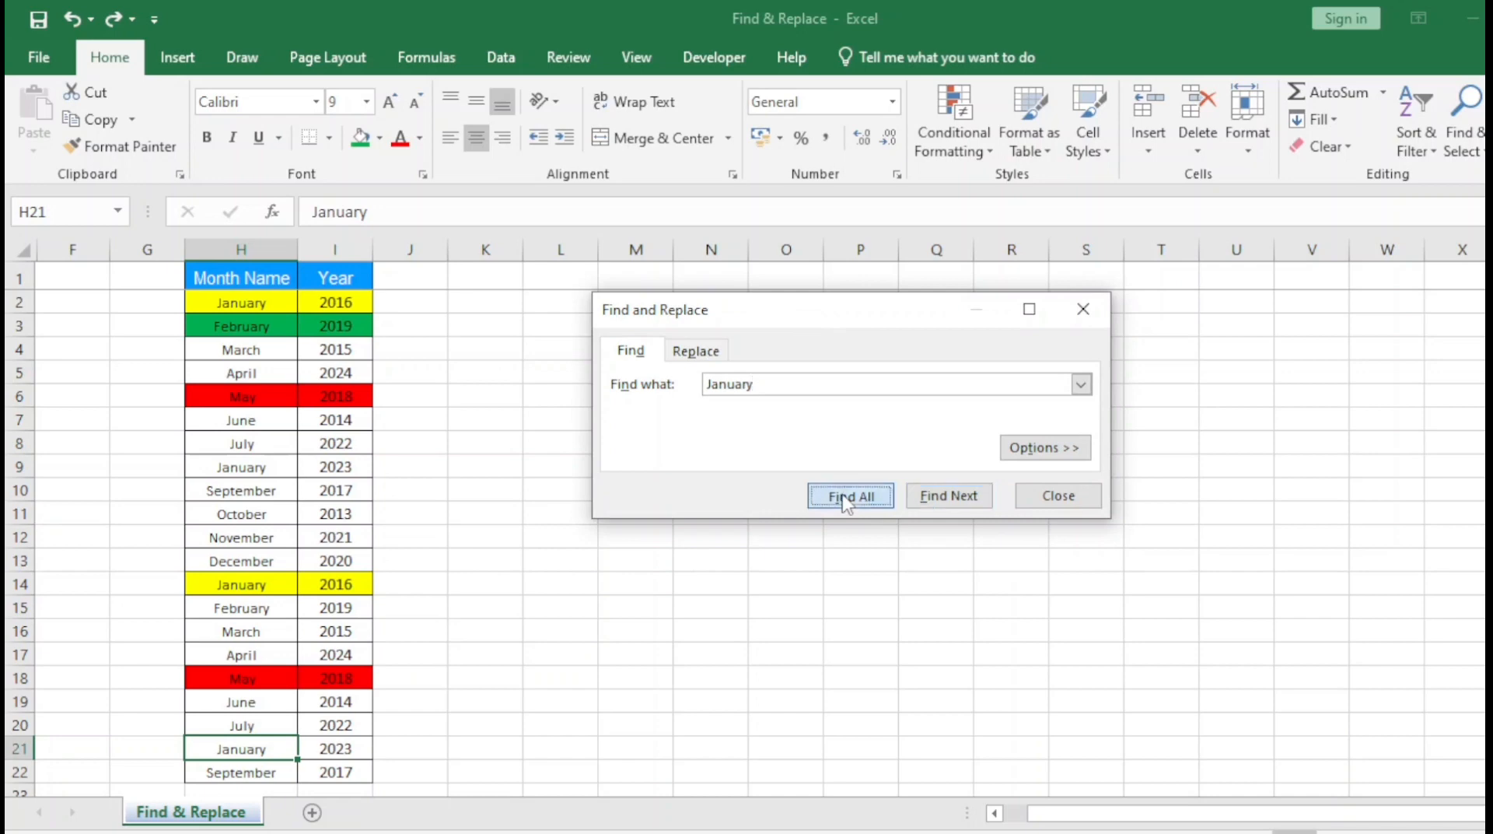
left_click_drag(789, 315, 913, 280)
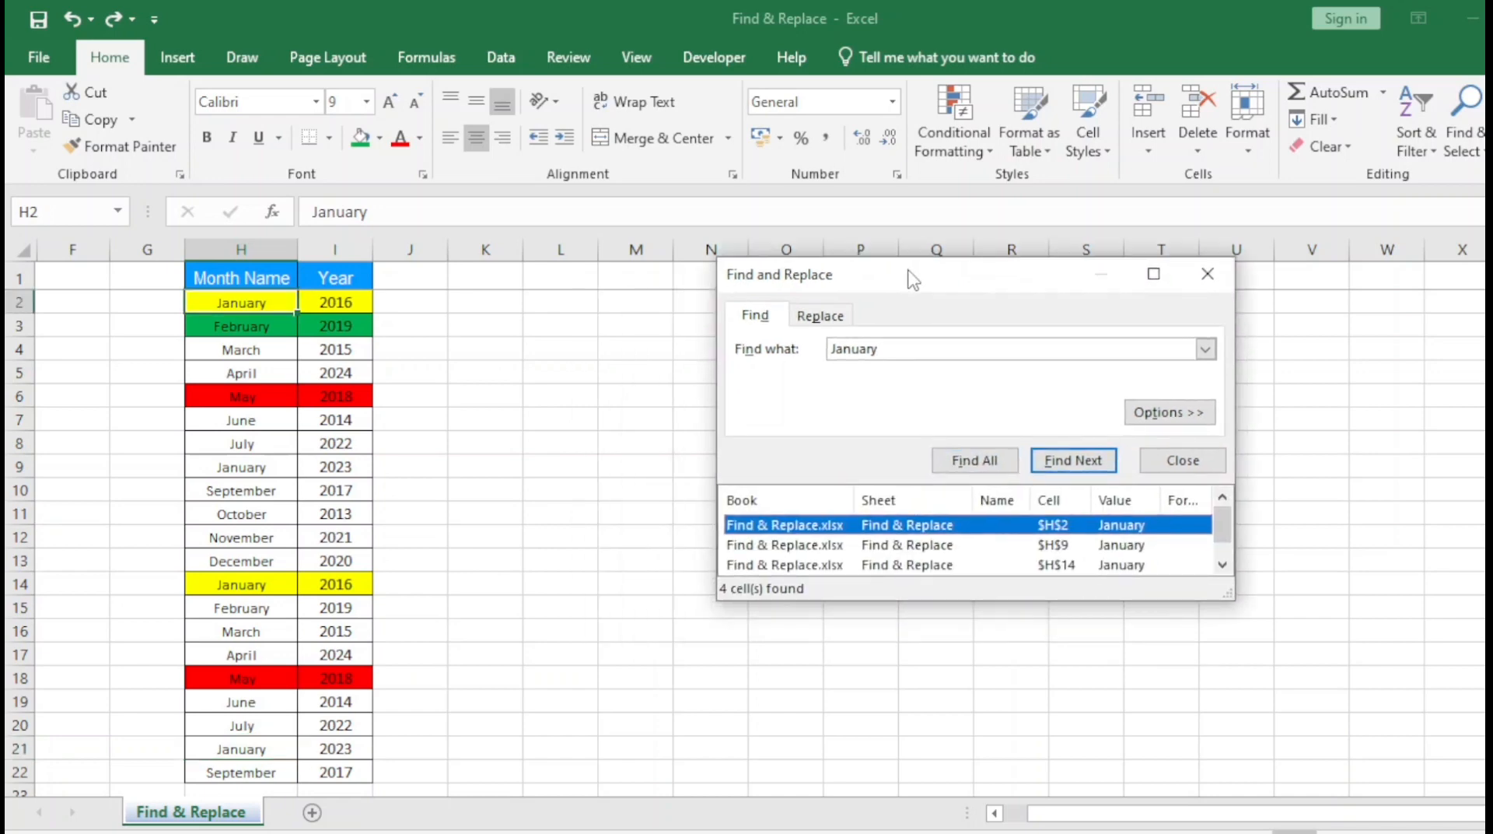
key("ctrl+2")
mouse_move(716, 472)
left_mouse_down()
mouse_move(807, 563)
mouse_move(1233, 595)
left_mouse_up()
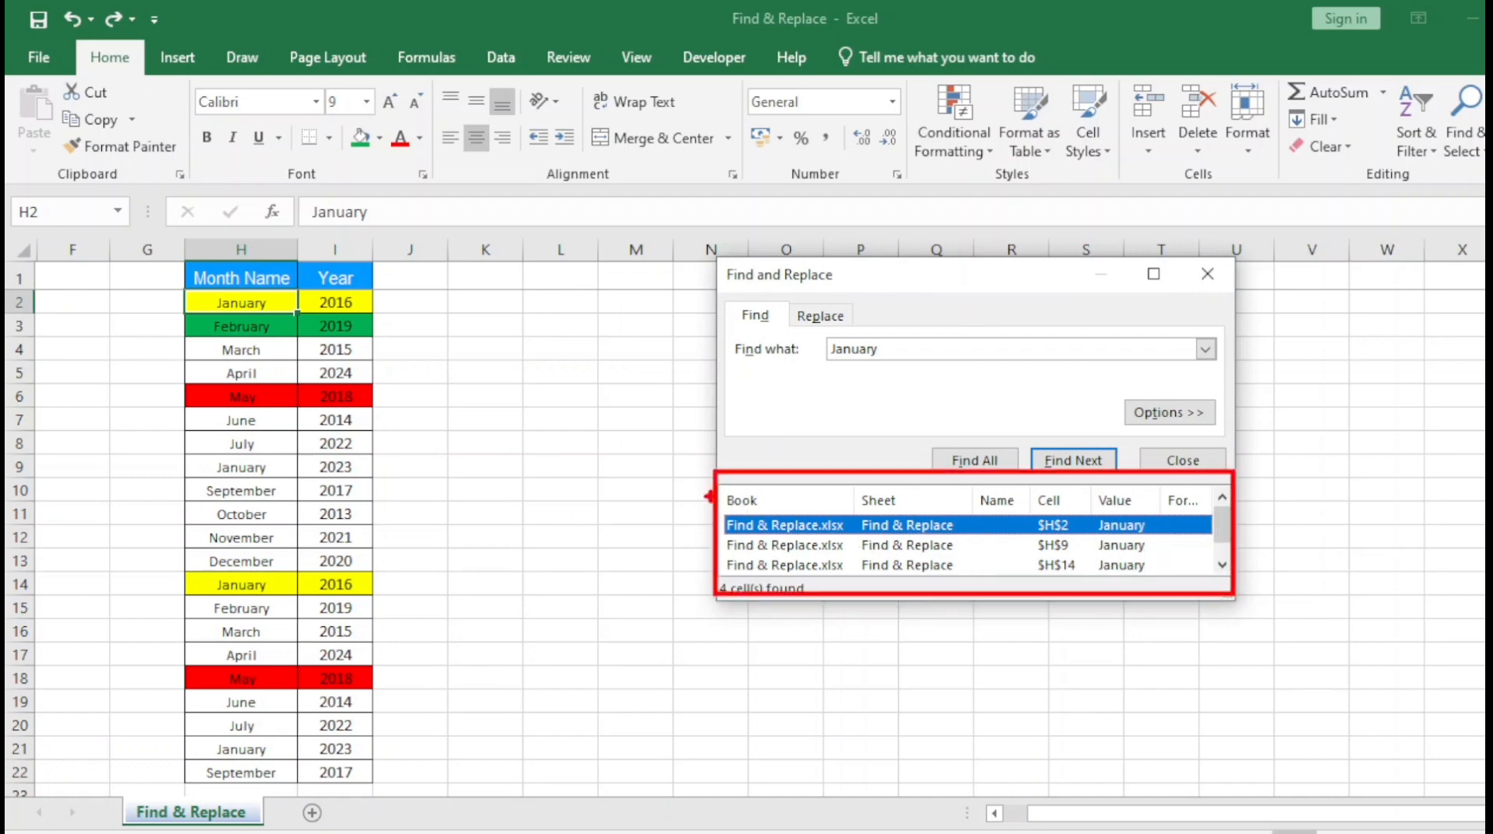
left_click_drag(721, 488, 848, 593)
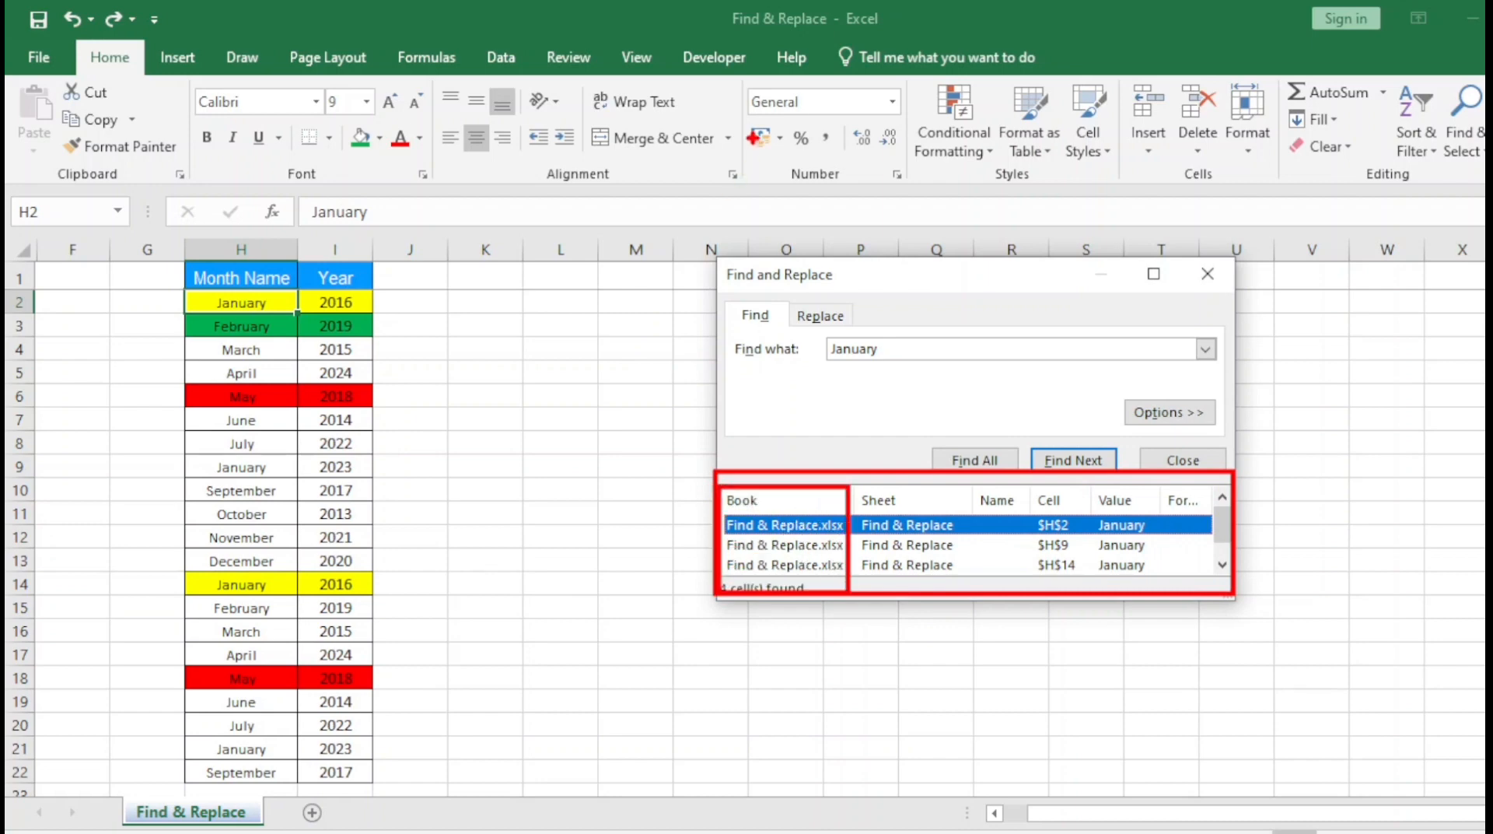
Review the listed January matches against the workbook and sheet names, go to the match in cell H2, and close the search.
left_click_drag(714, 2, 918, 43)
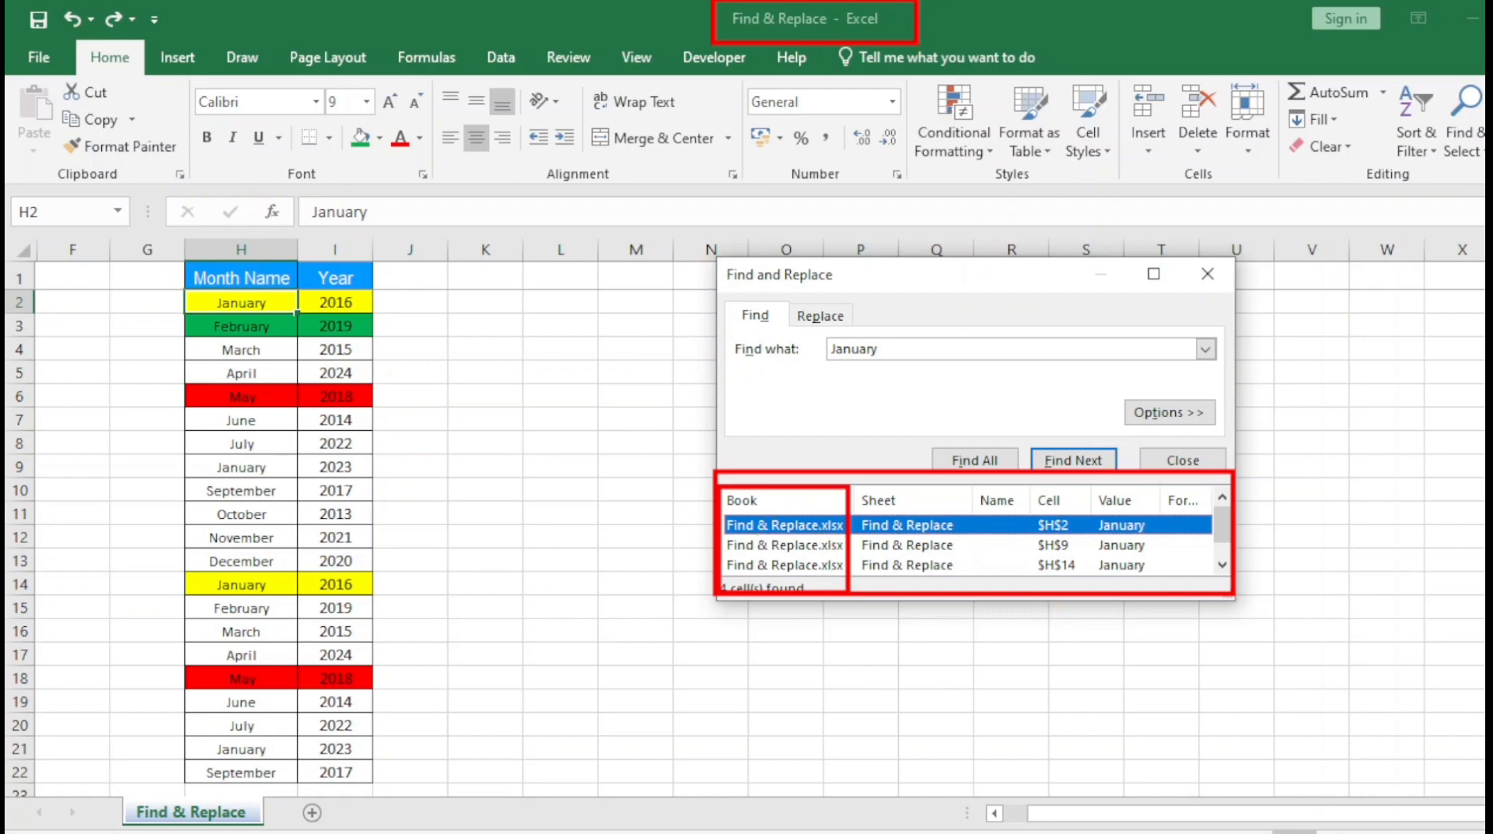
mouse_move(849, 480)
left_mouse_down()
mouse_move(940, 590)
mouse_move(961, 593)
left_mouse_up()
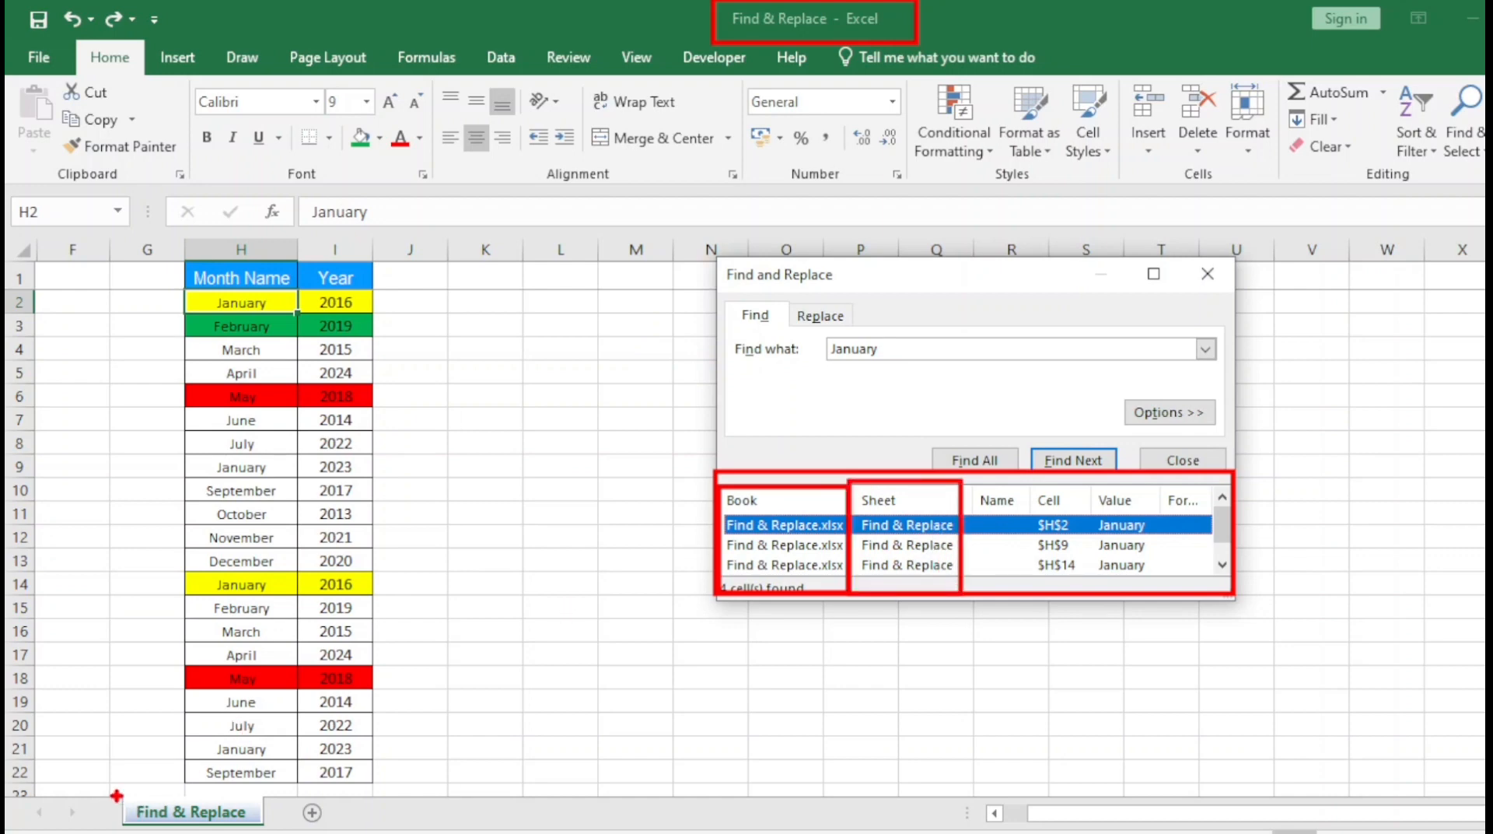
left_click_drag(108, 788, 277, 831)
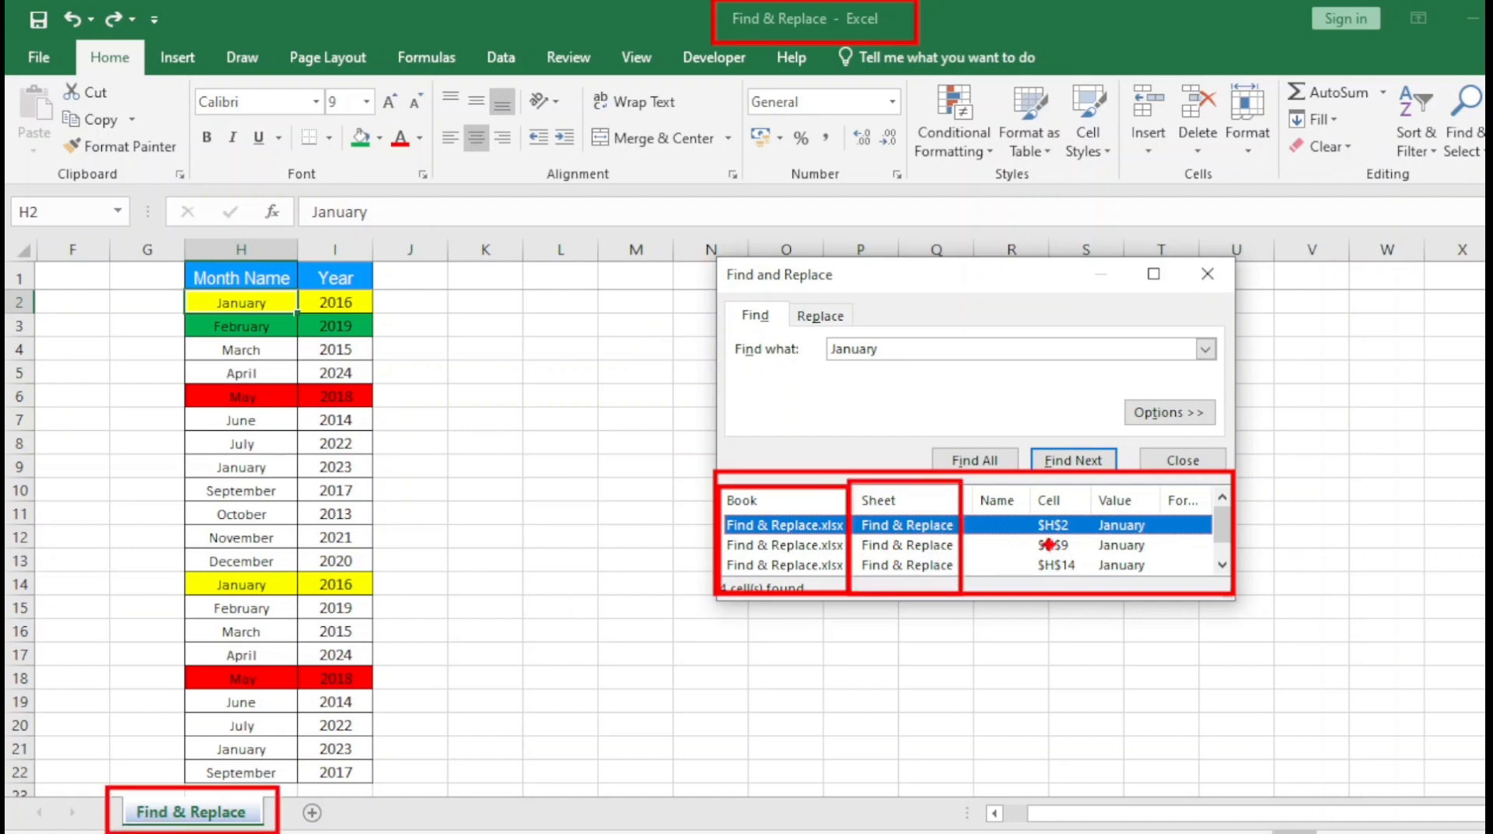
left_click_drag(1026, 488, 1087, 570)
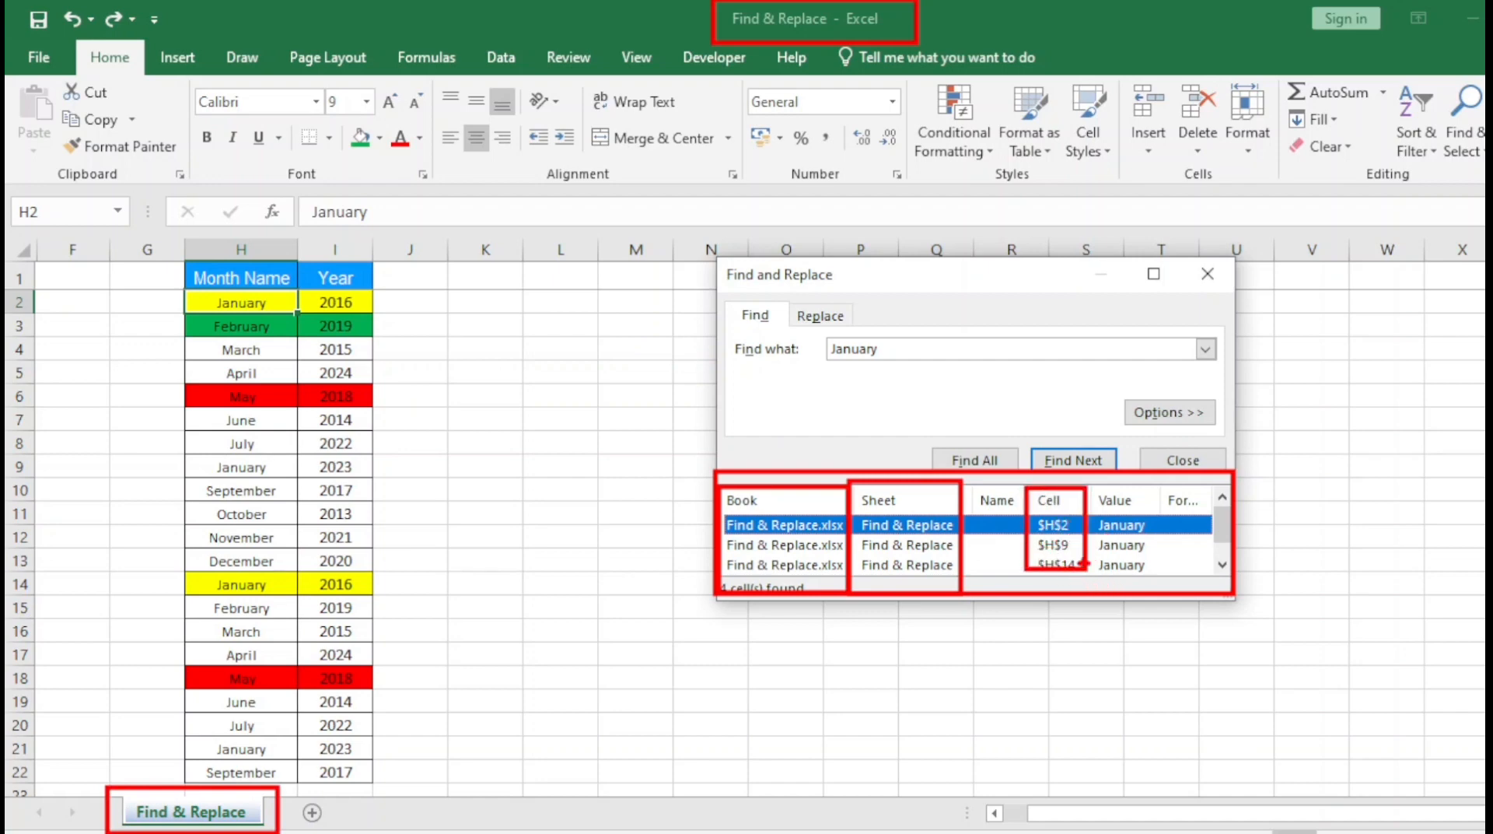
key("Escape")
left_click(1223, 565)
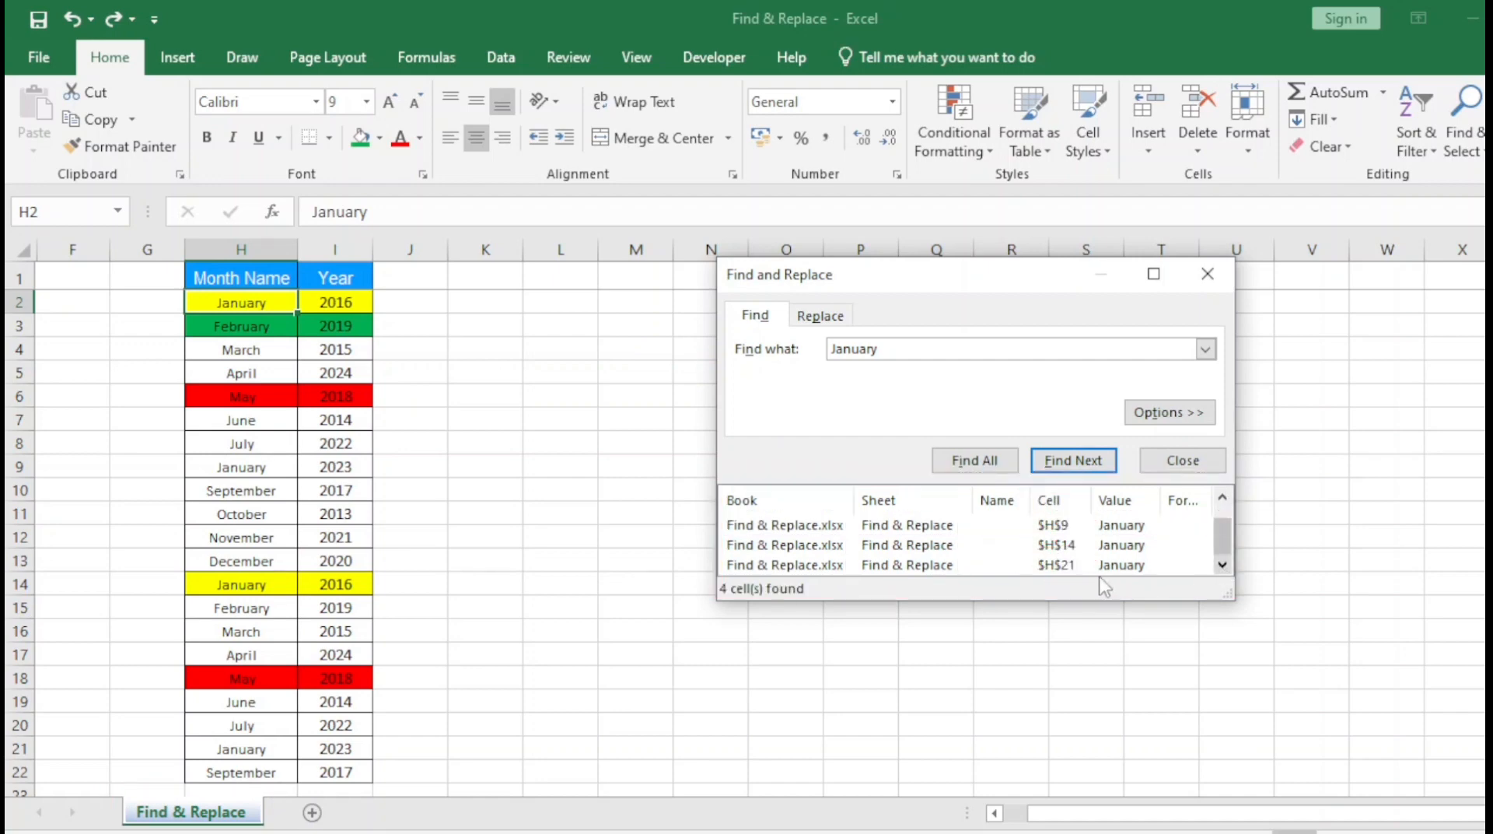
scroll(1220, 520, "up", 1)
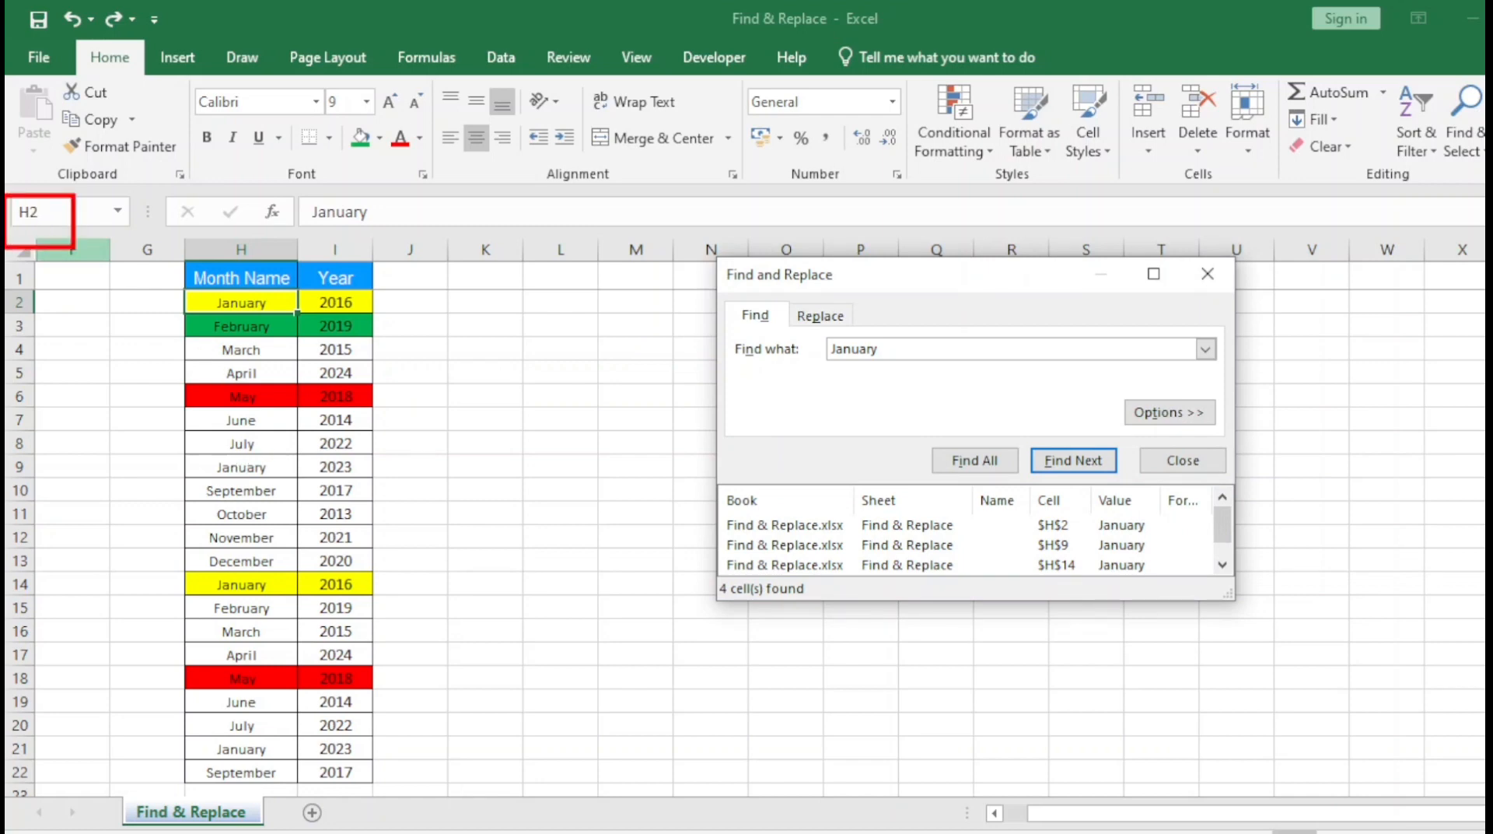
left_click(1035, 525)
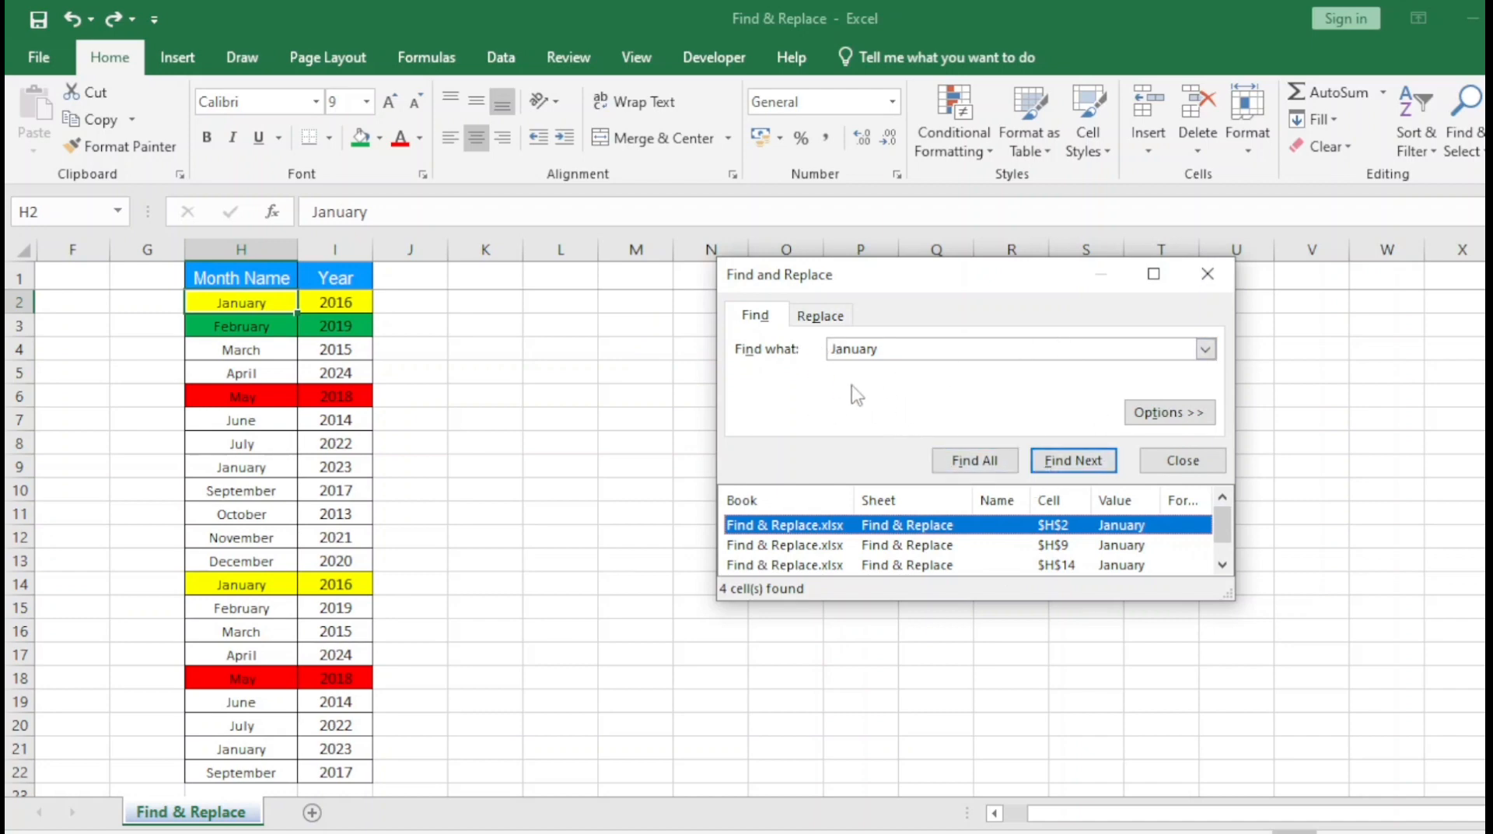
left_click(1183, 463)
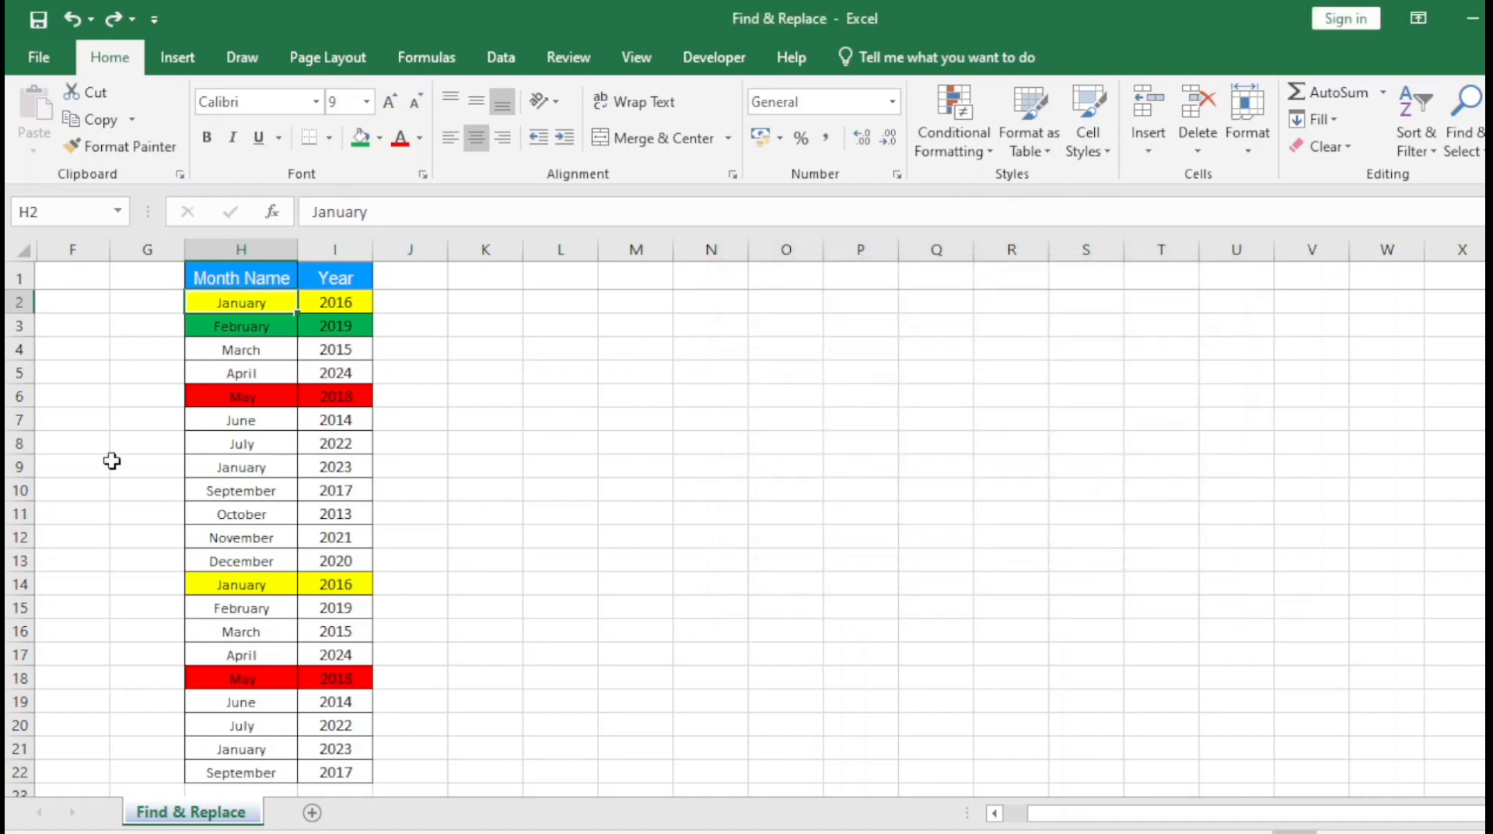
key("ctrl+f")
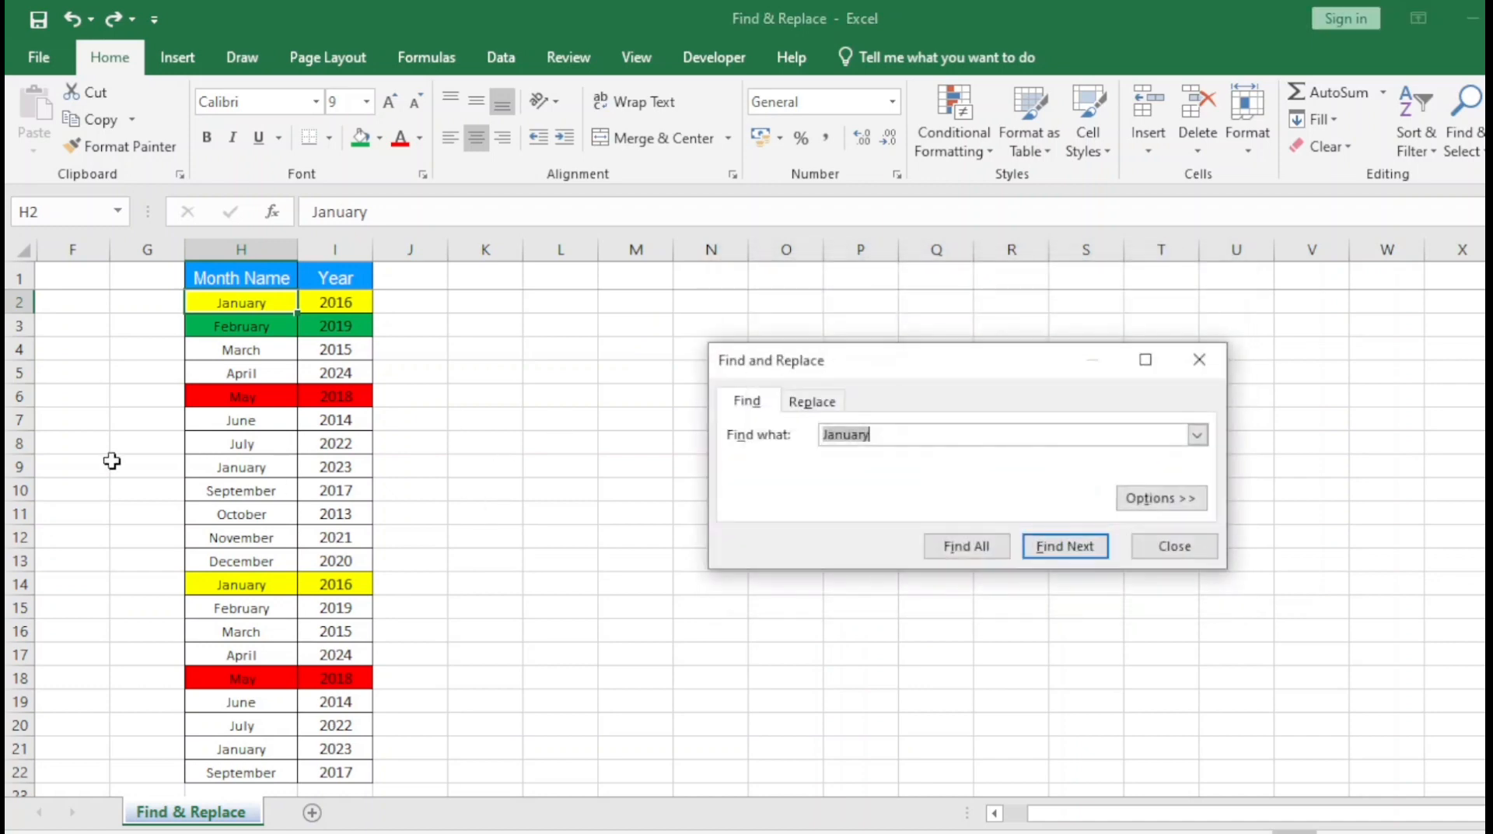
left_click(812, 401)
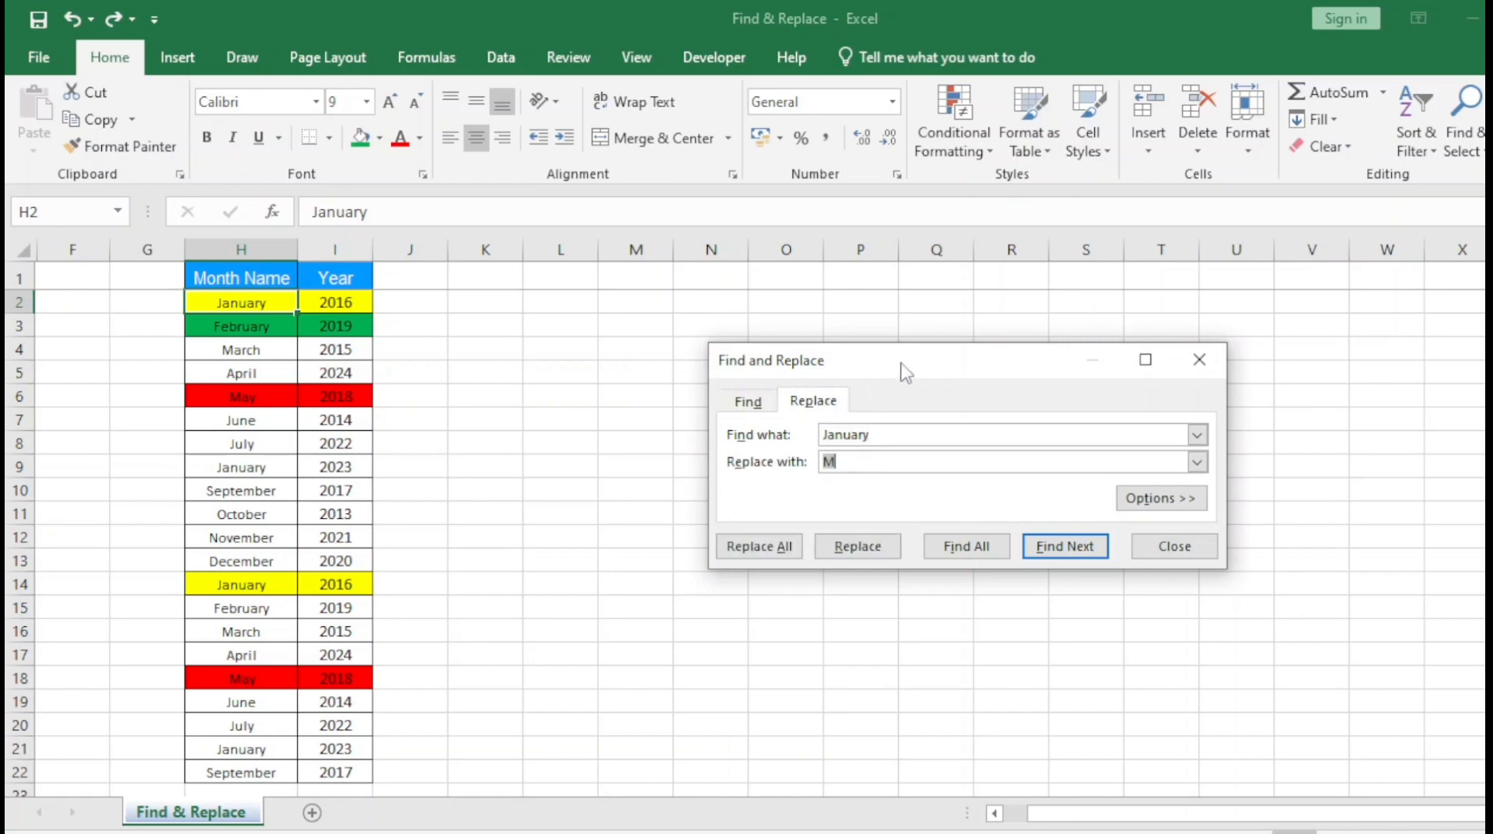
left_click_drag(905, 368, 861, 305)
left_click(1155, 296)
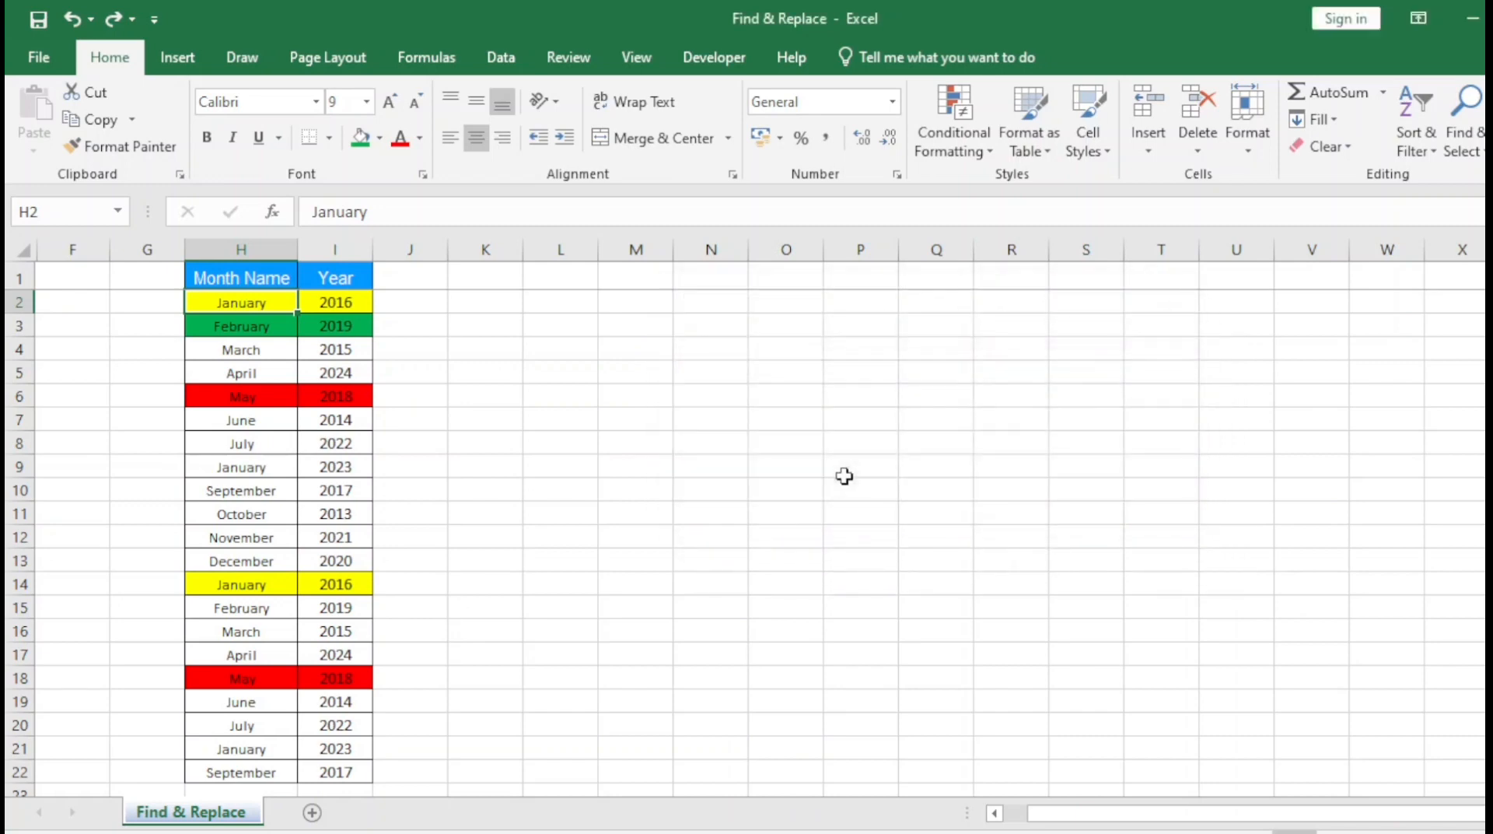
Open the Replace dialog beside the data and examine its Find what and Replace with fields.
key("ctrl+h")
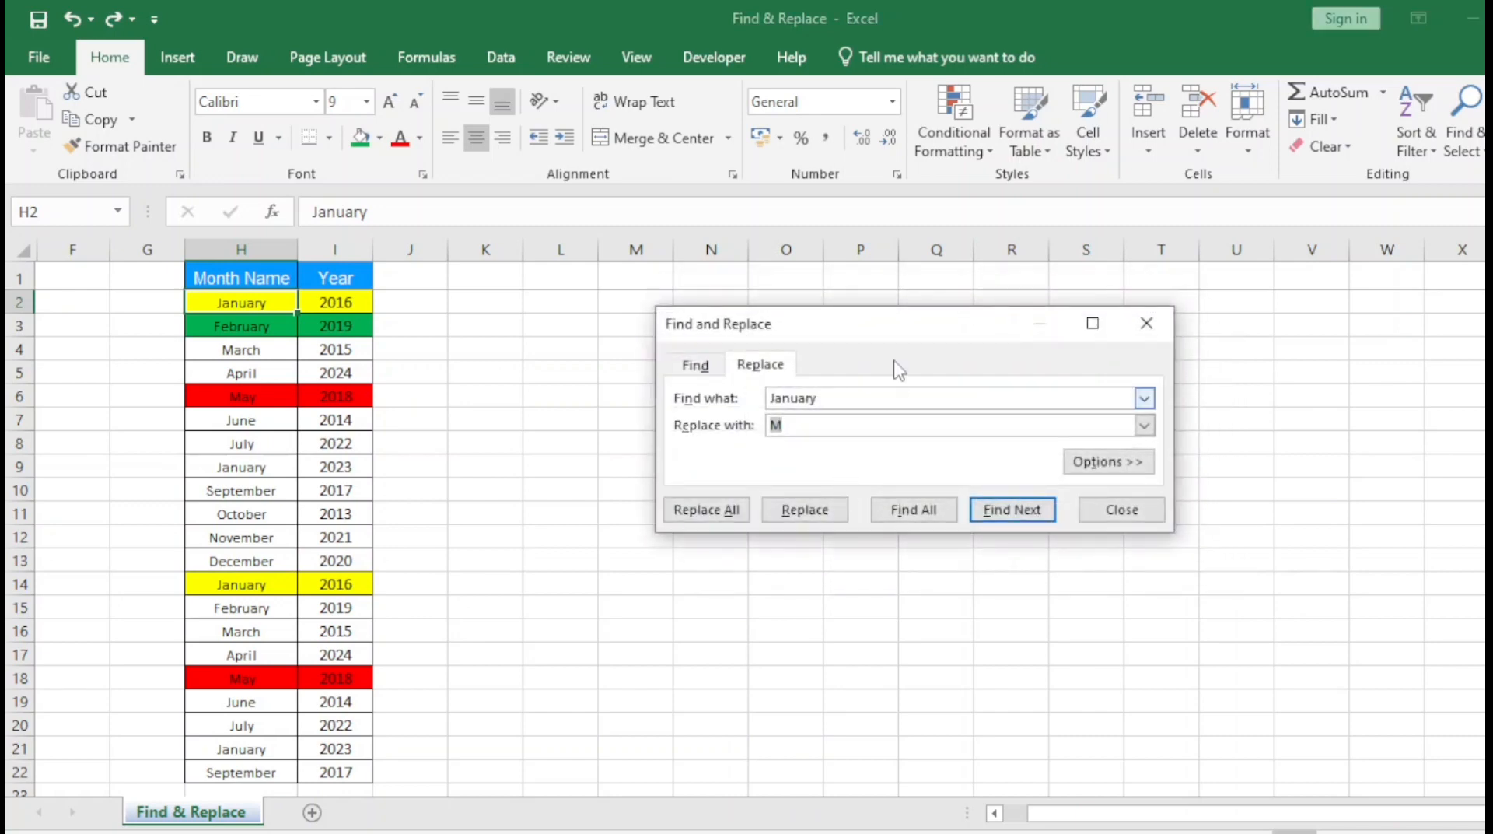
left_click_drag(860, 336, 828, 336)
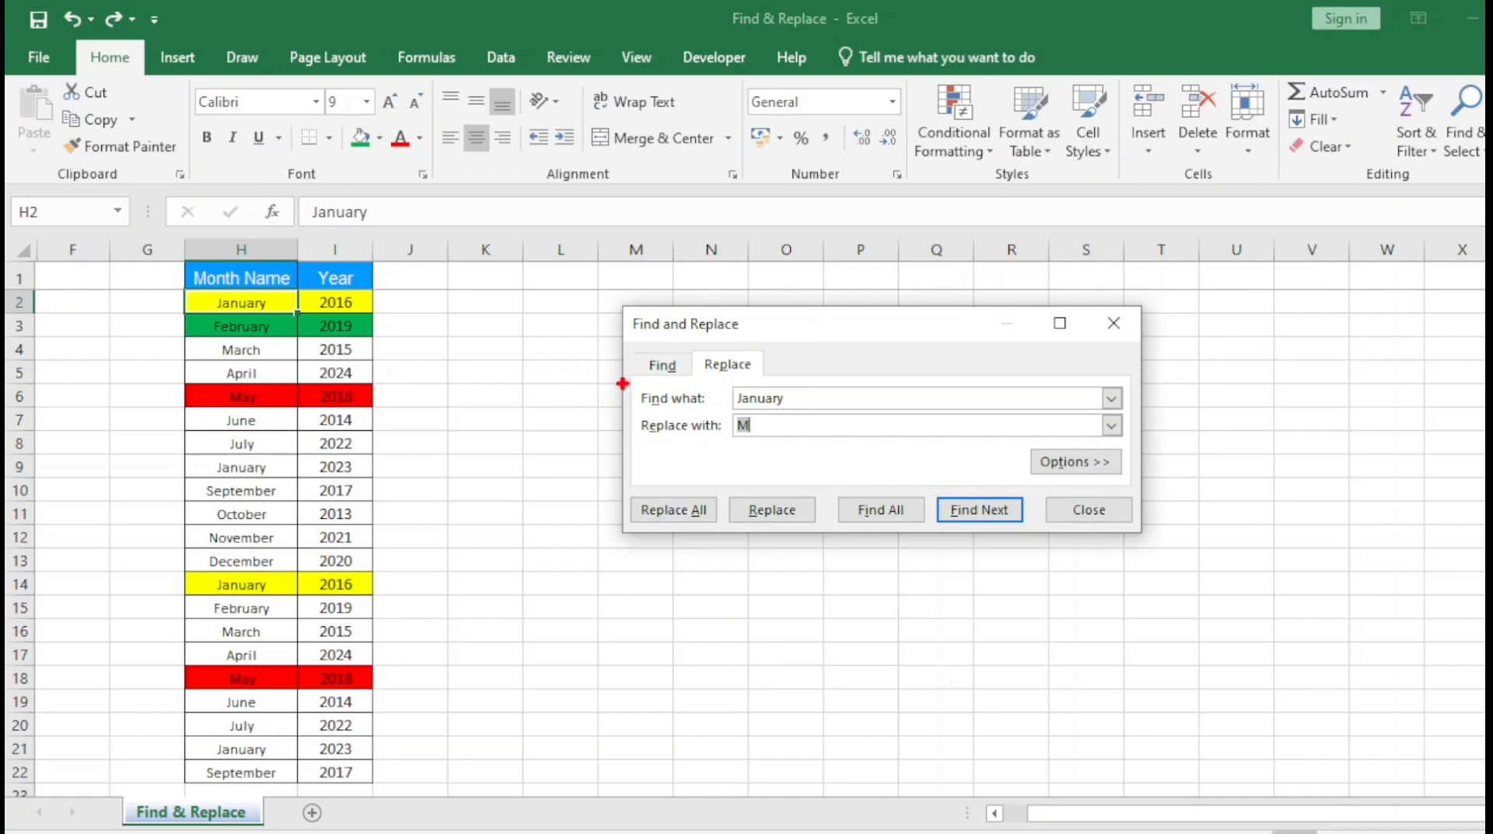
left_click_drag(621, 382, 882, 414)
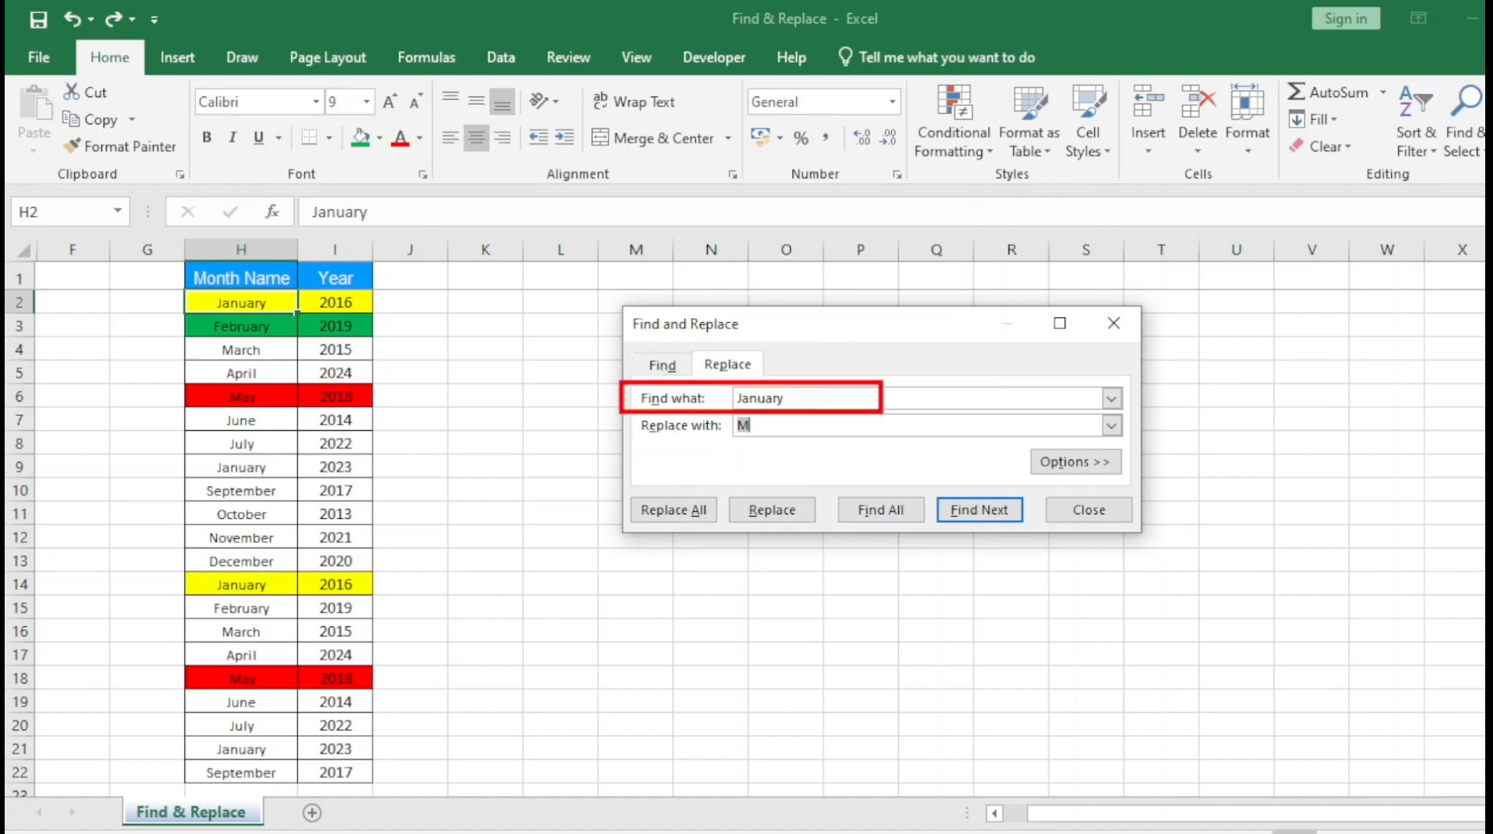
left_click_drag(626, 420, 869, 469)
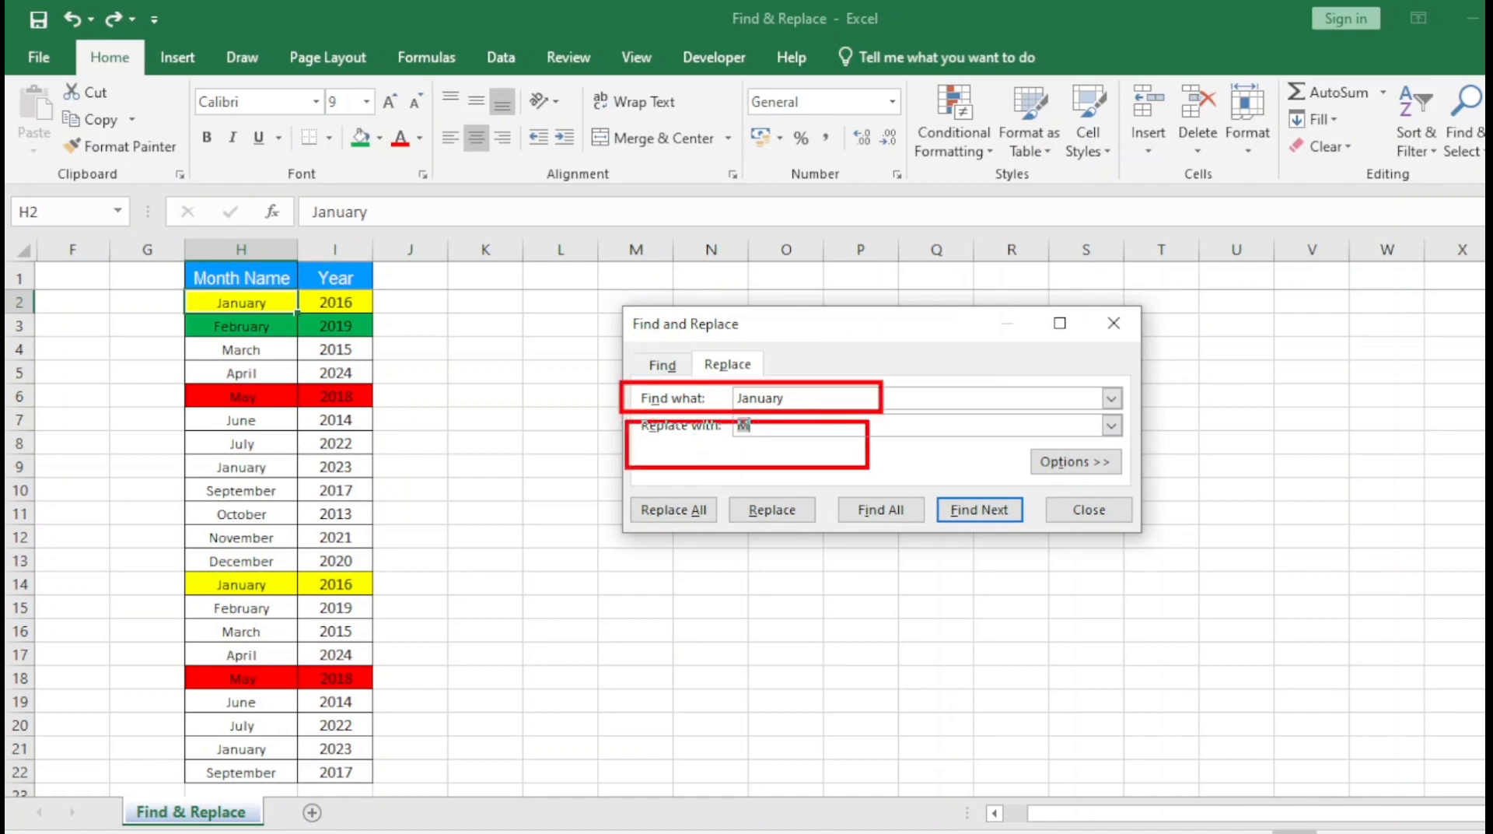
key("e")
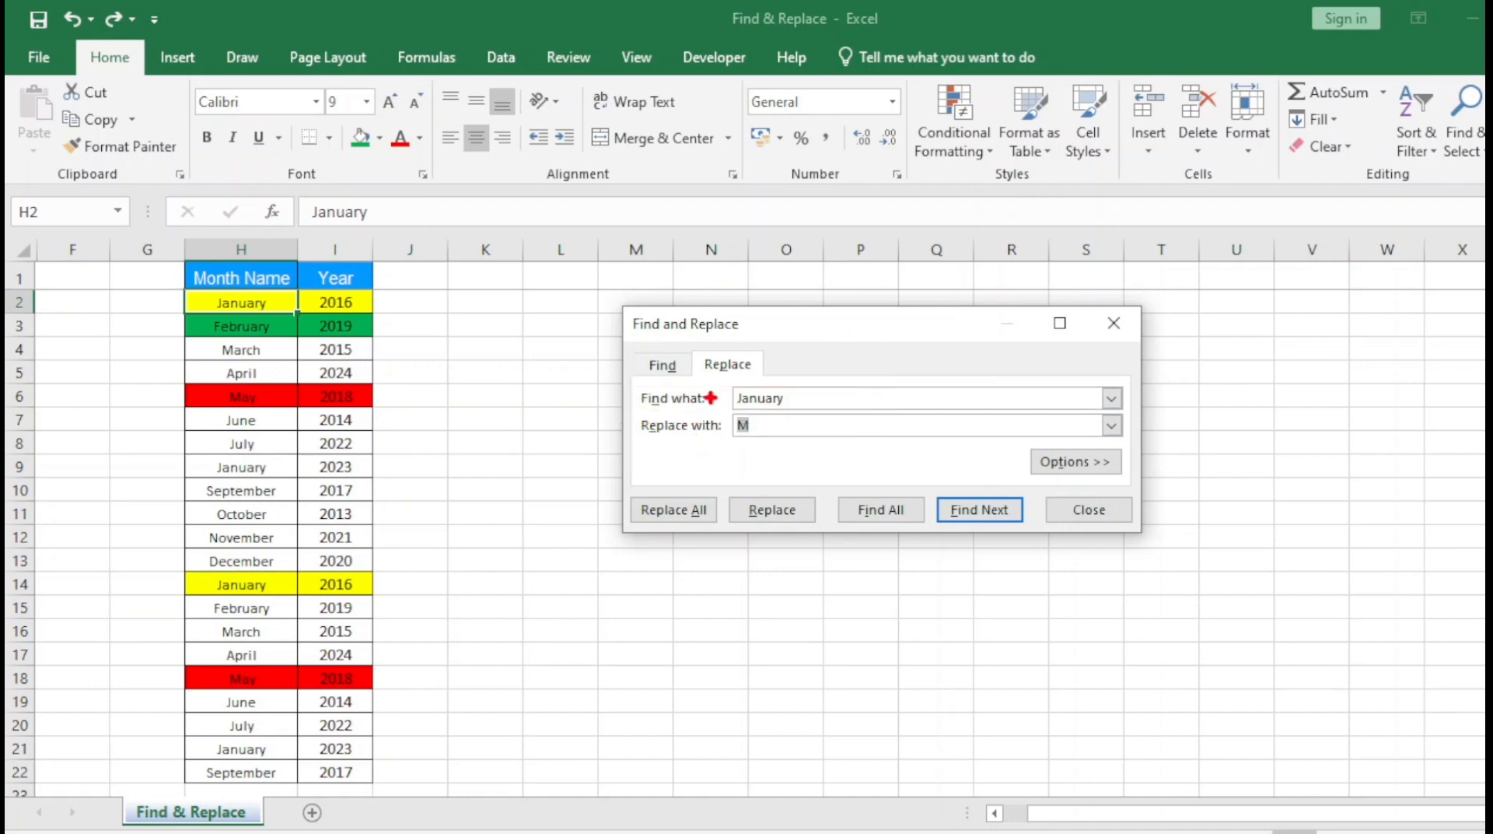
left_click_drag(625, 380, 845, 406)
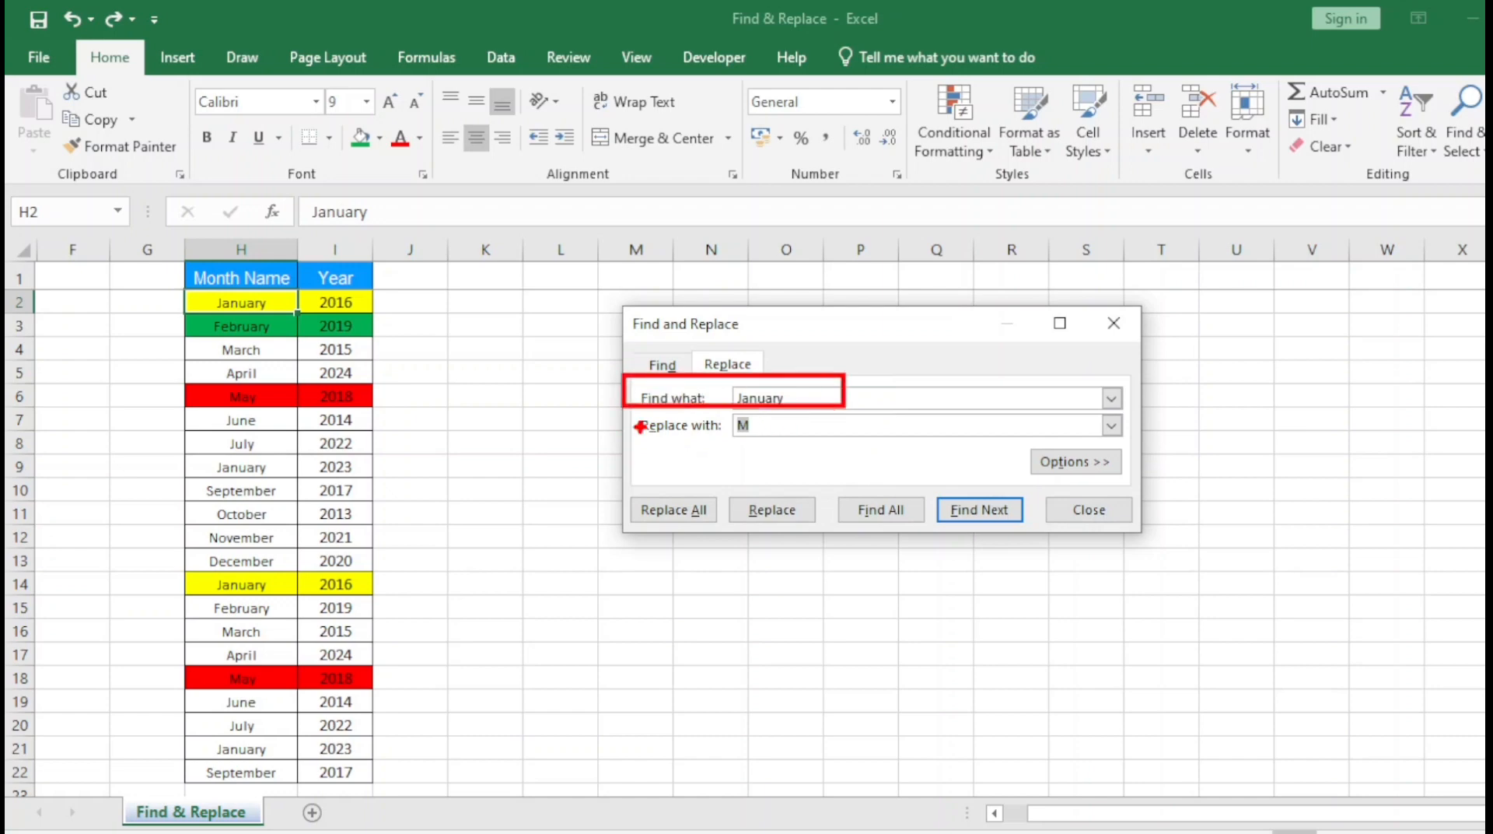
left_click_drag(632, 410, 820, 446)
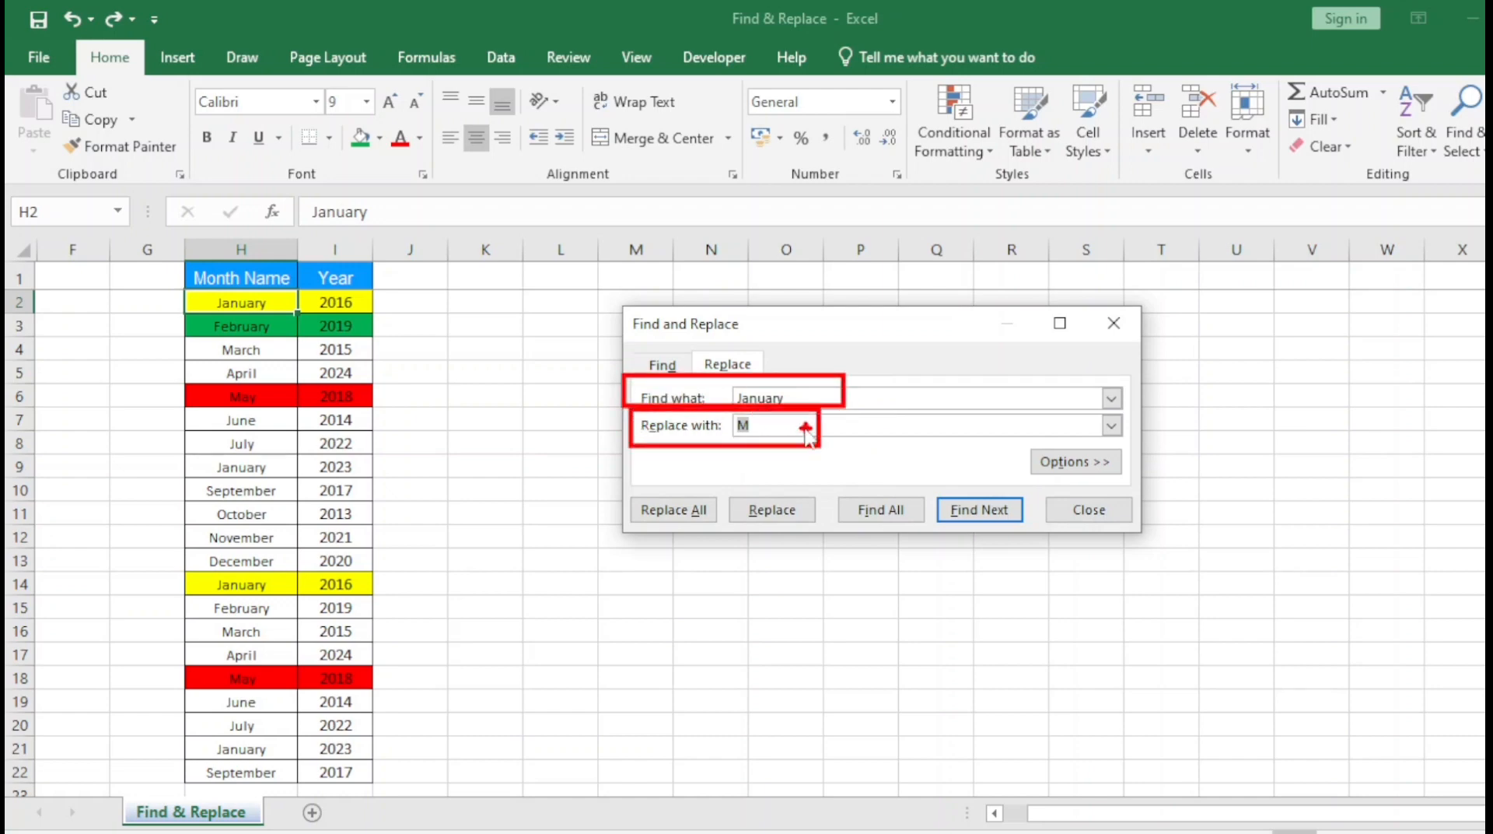
key("Escape")
Set the search text to January and the replacement text to Jan.
key("BackSpace")
key("BackSpace")
key("BackSpace")
key("BackSpace")
key("BackSpace")
key("BackSpace")
key("BackSpace")
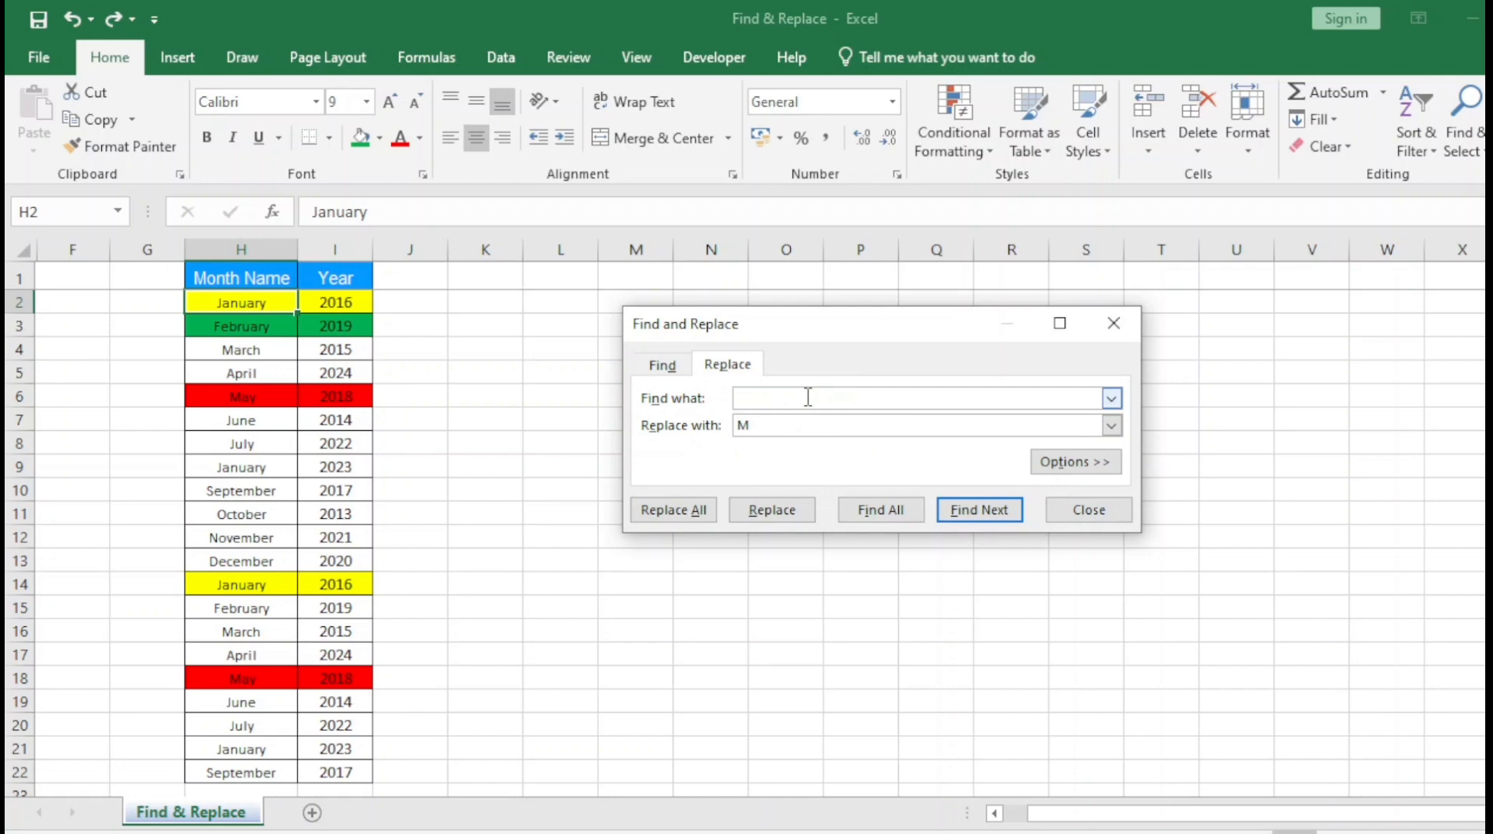
type("January")
key("Tab")
type("Jan")
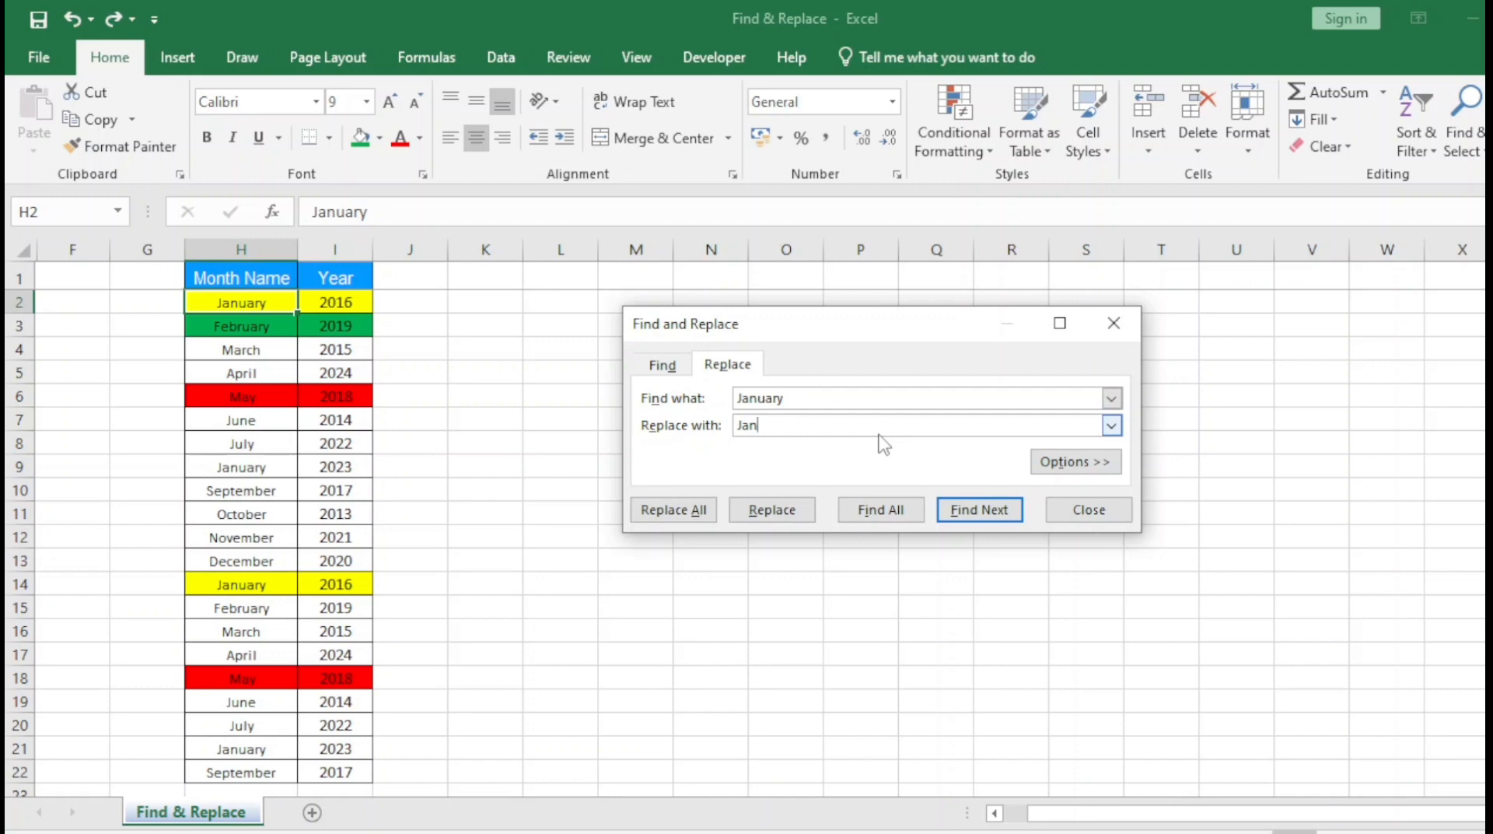
Find the next January match after cell H2, and compare the find settings with the replacement settings.
left_click(974, 512)
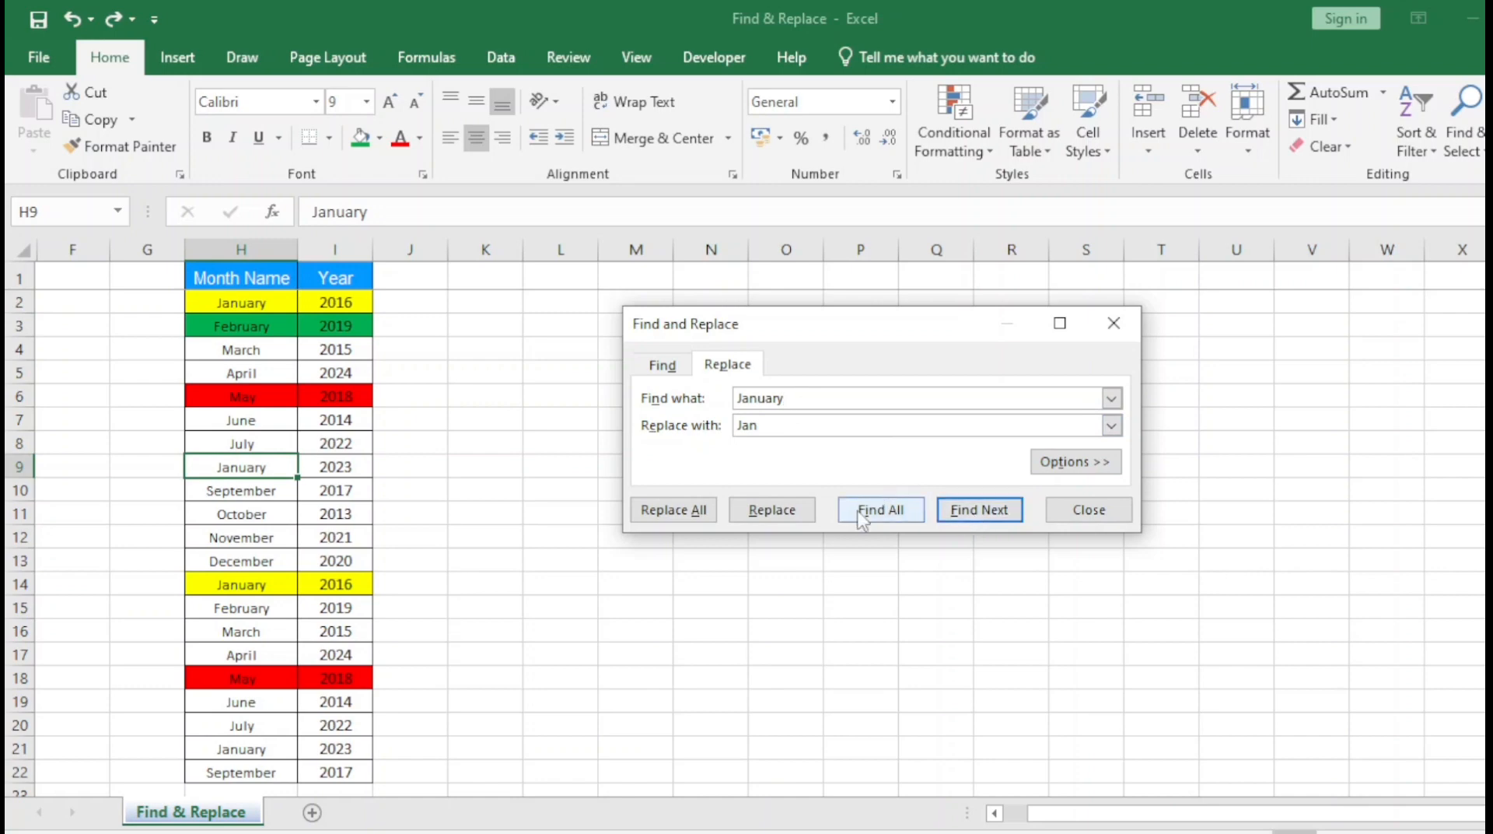
left_click(660, 365)
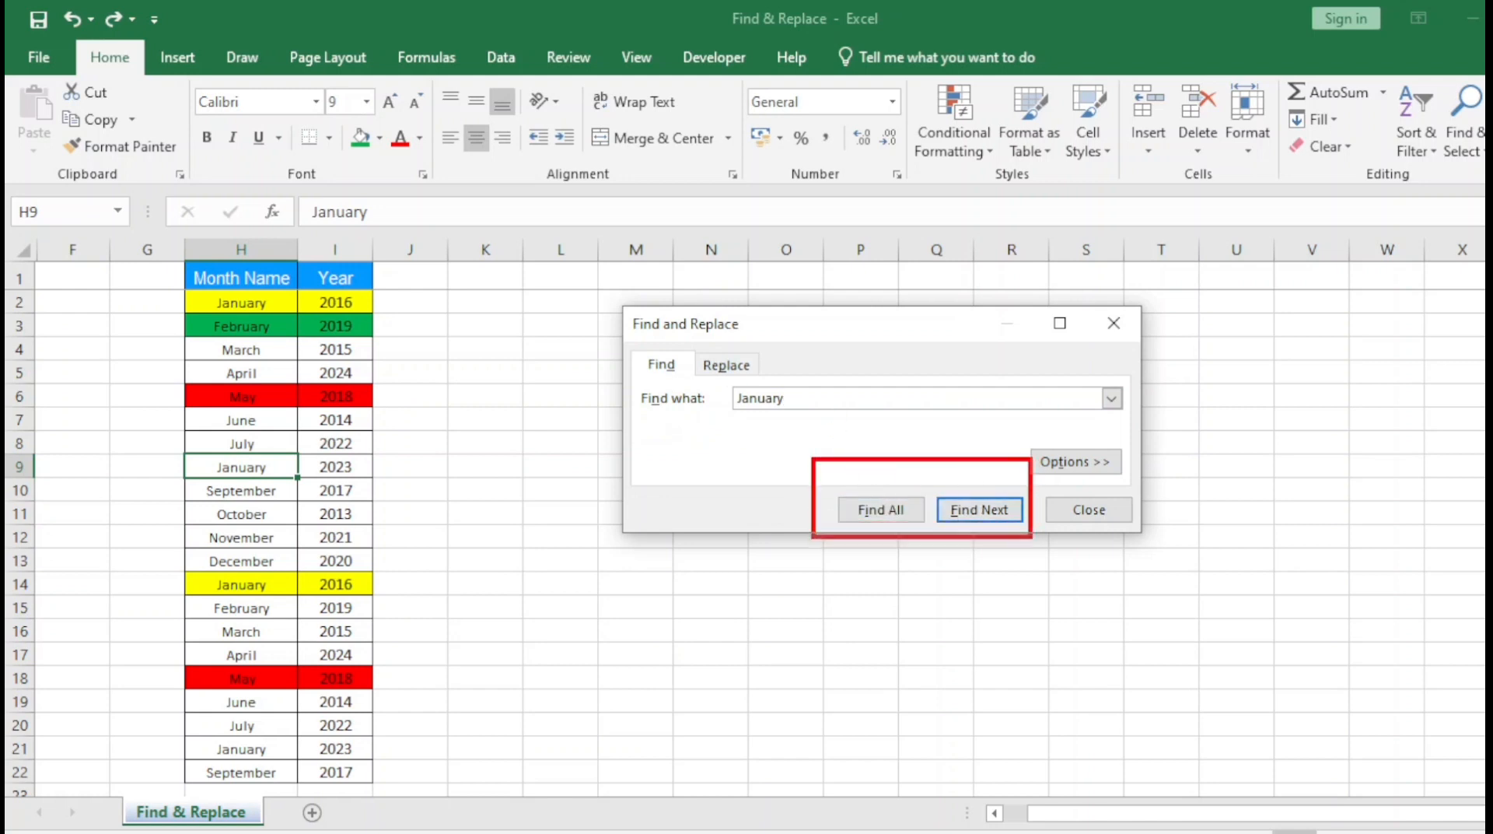
left_click(726, 366)
type("Jan")
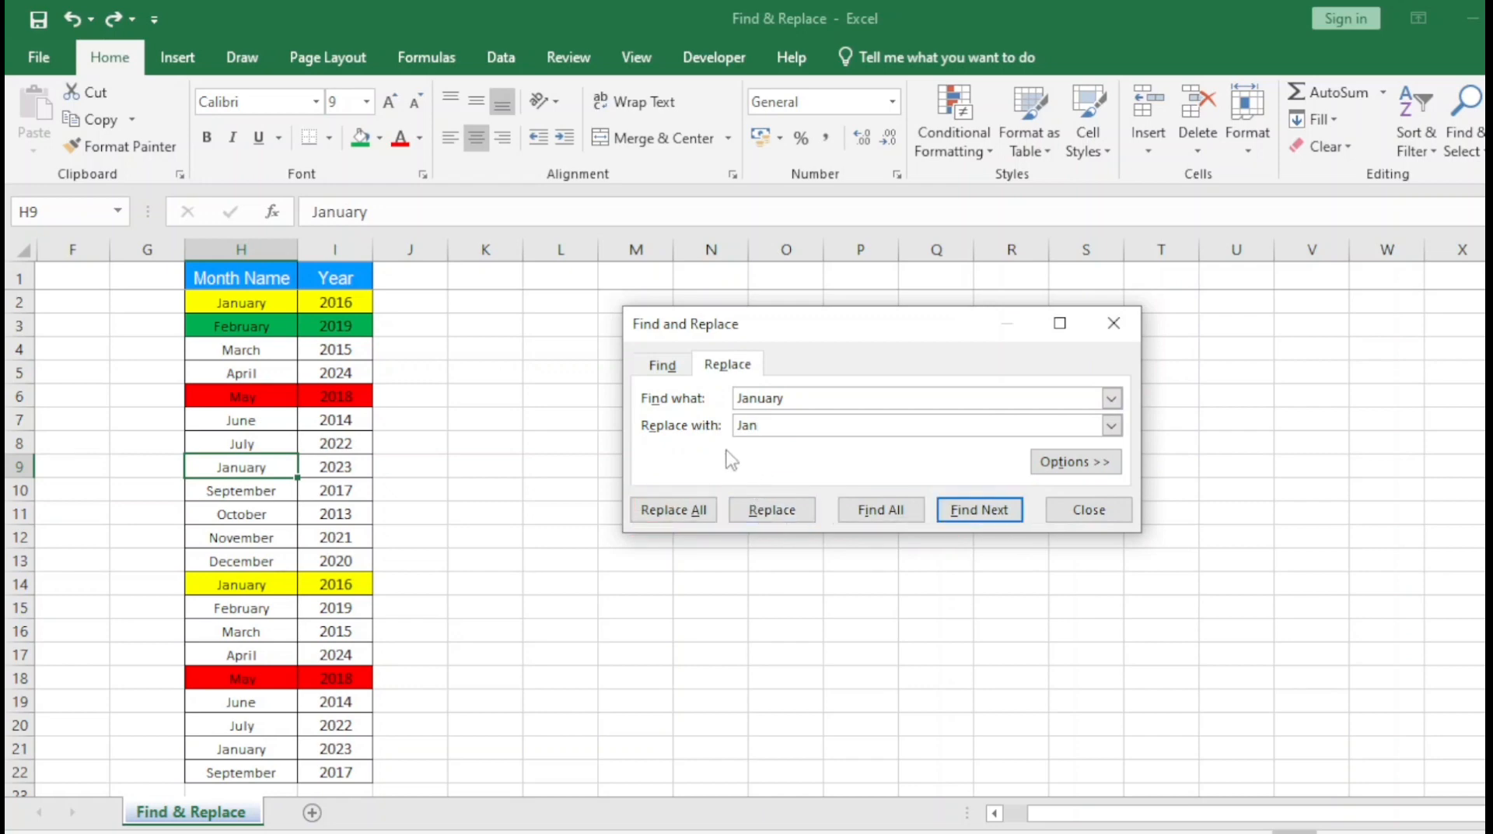
Replace January with Jan one match at a time in cells H9, H14, H21 and H2, until no matches remain.
left_click(776, 510)
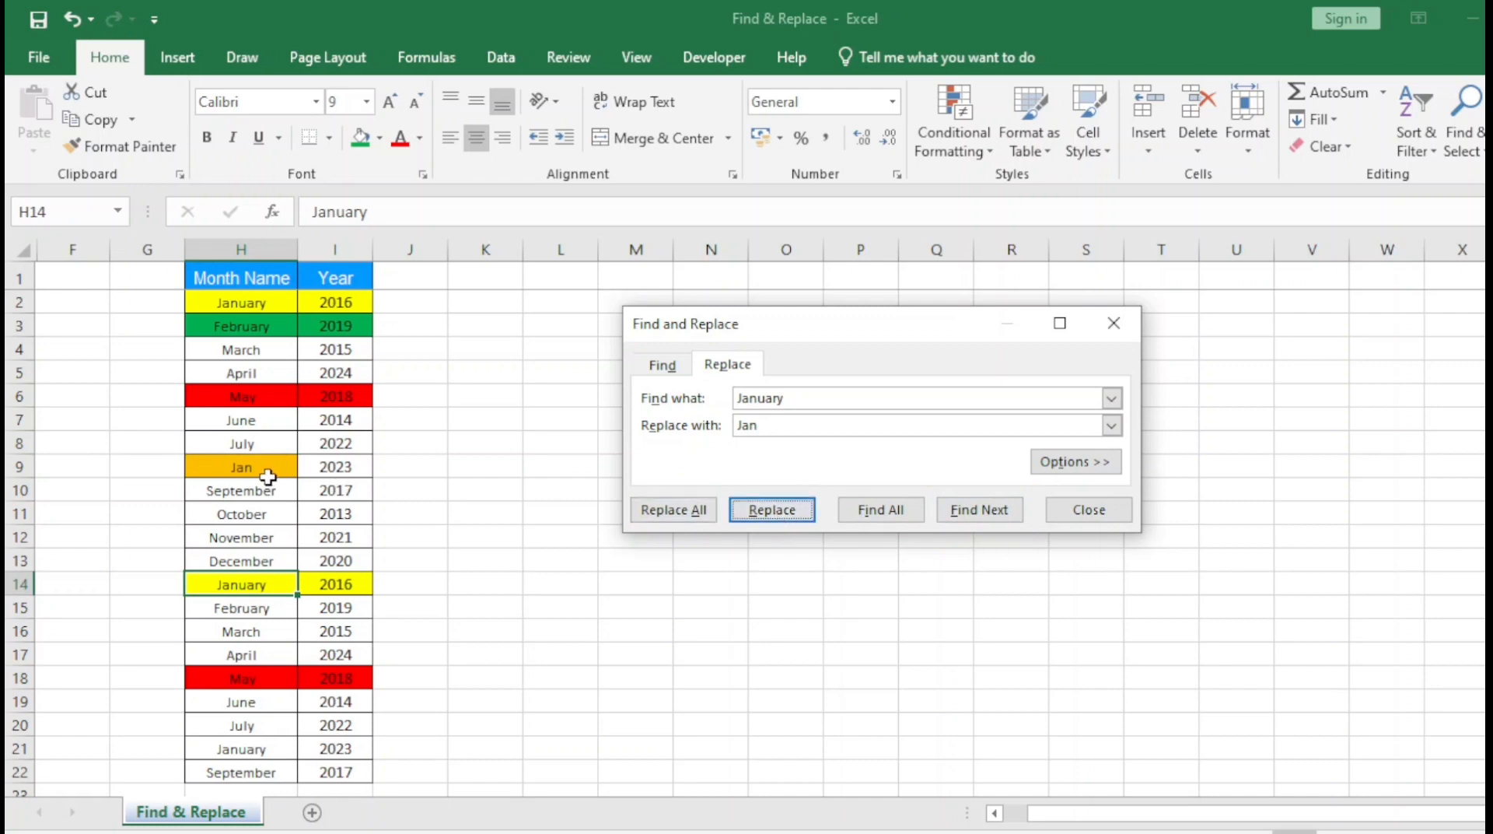
left_click(774, 510)
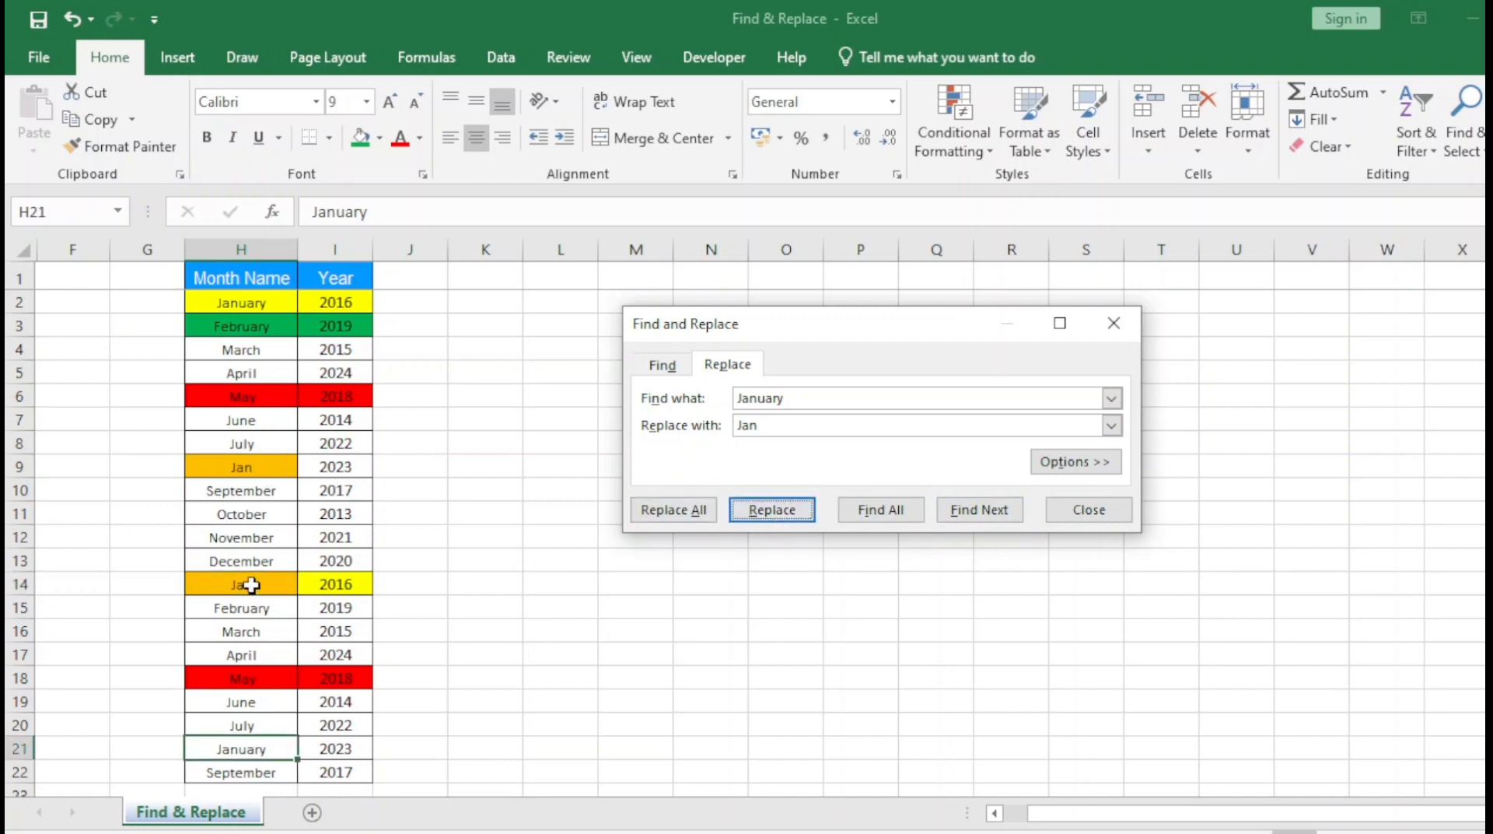
left_click(793, 516)
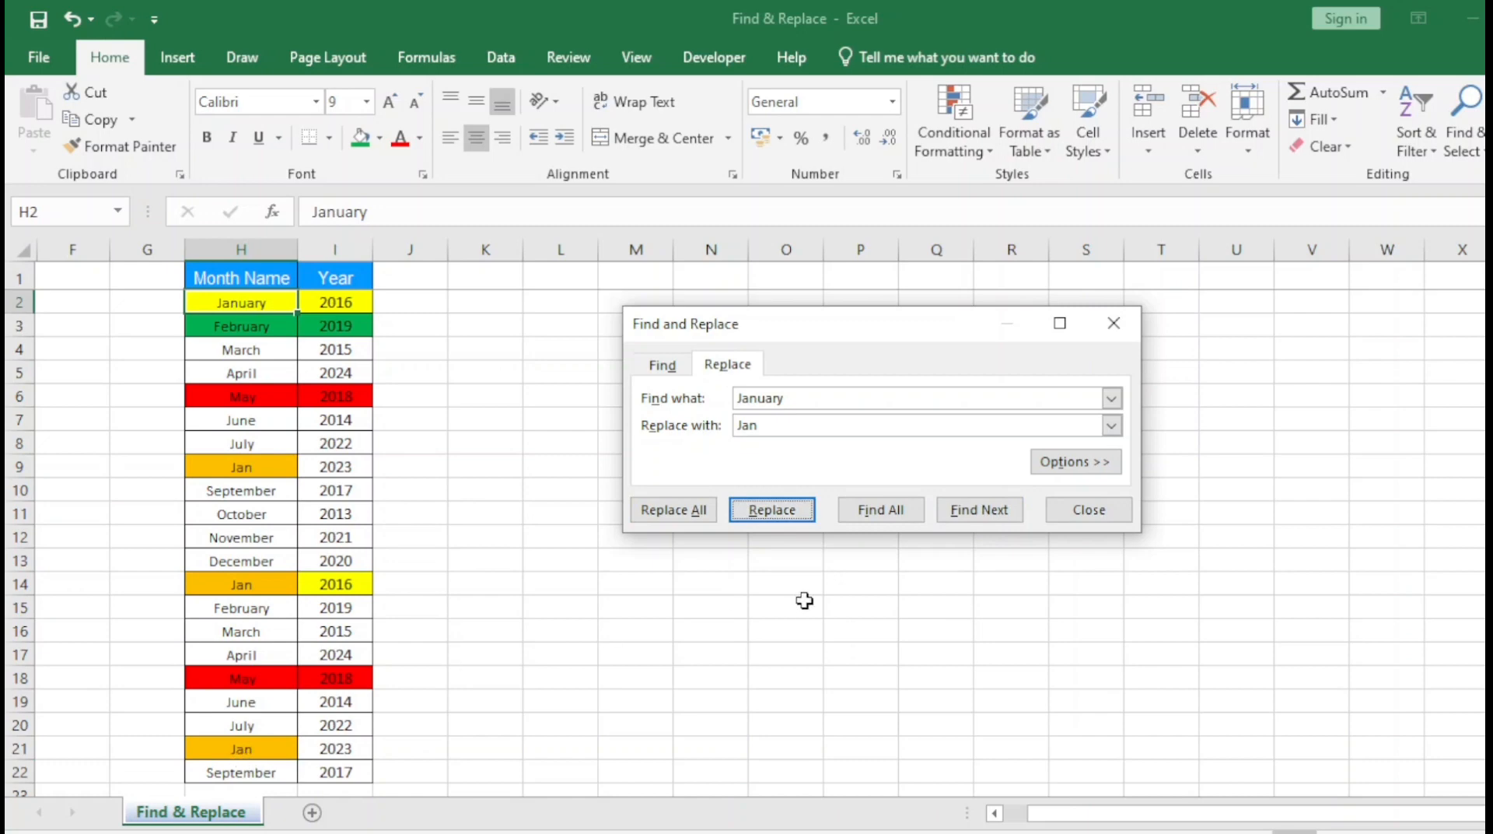
left_click(770, 510)
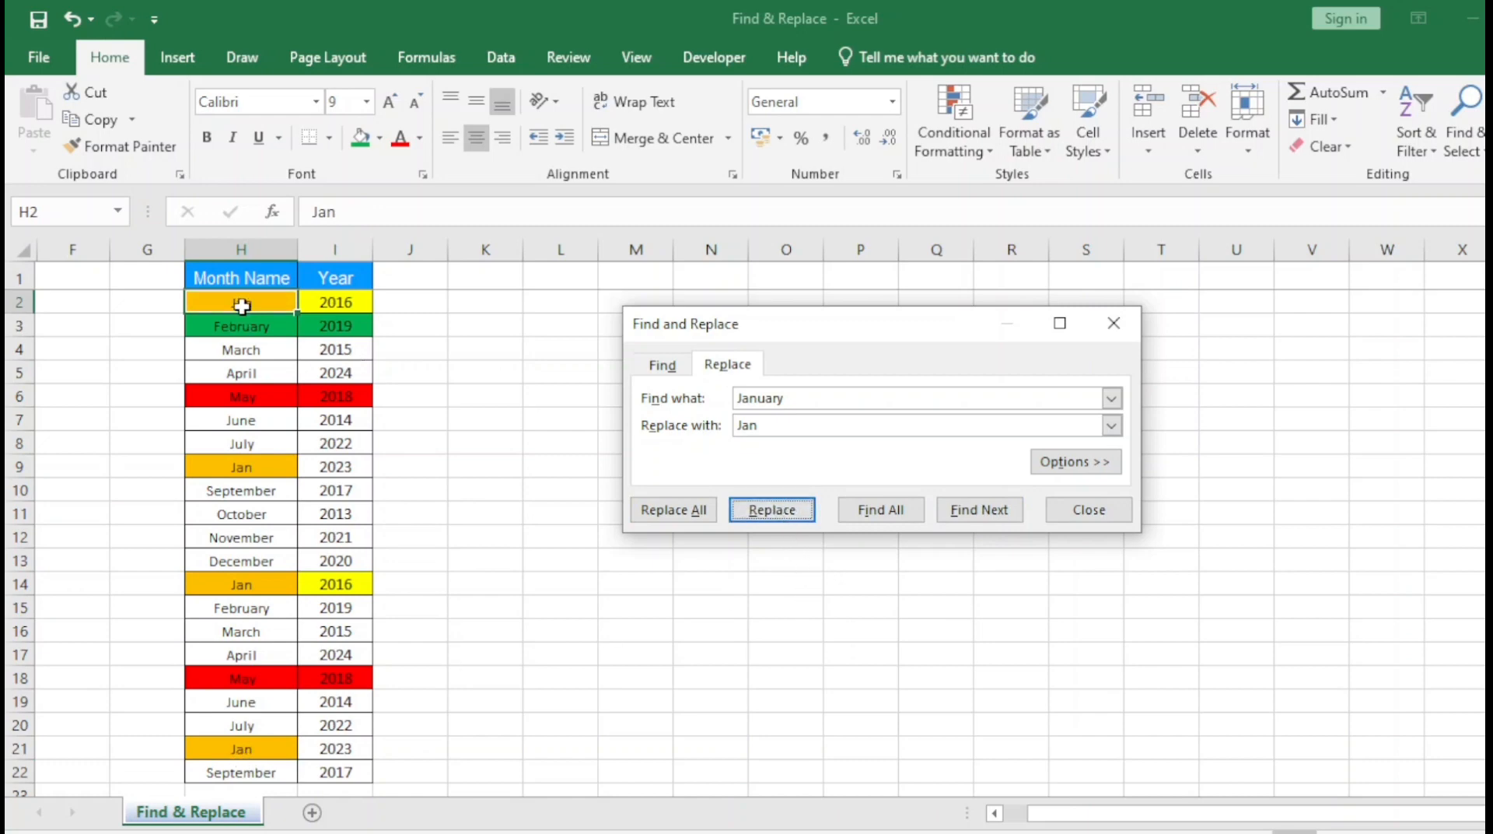
left_click(763, 511)
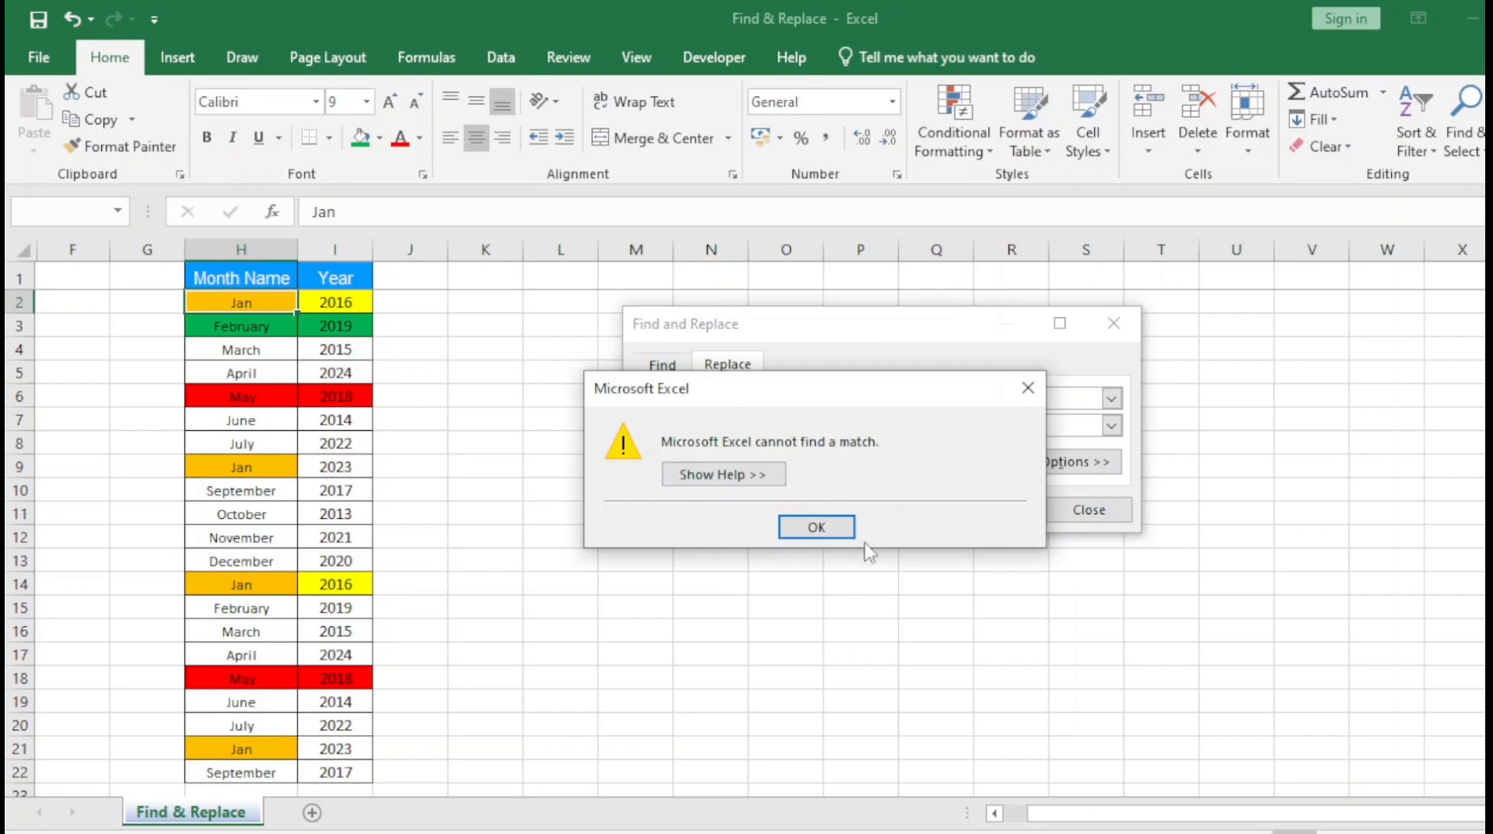
left_click(819, 535)
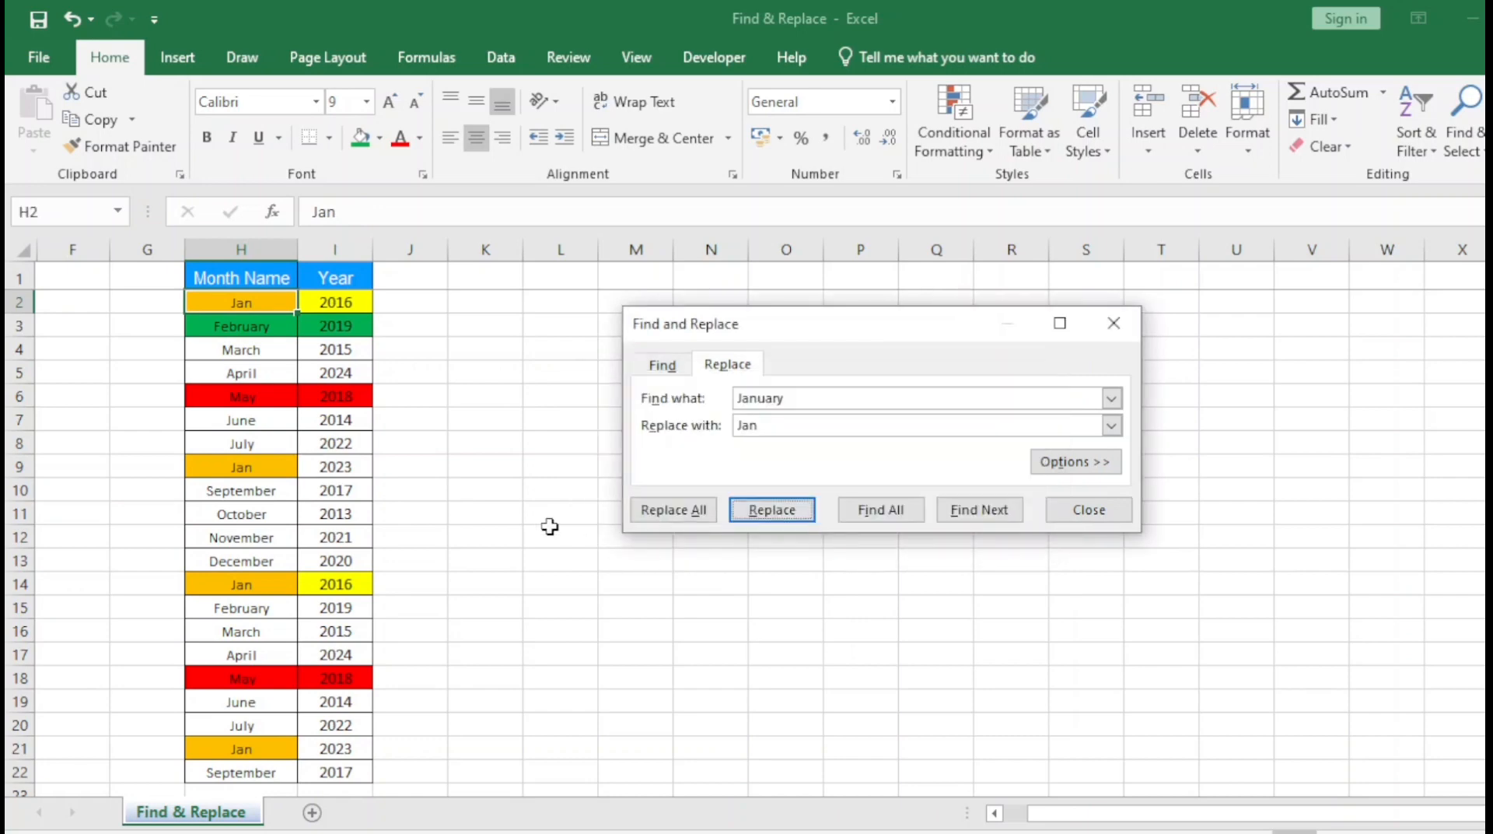
Close the dialog and undo all the one-by-one January replacements in the Month Name column.
left_click(1114, 323)
key("ctrl+z")
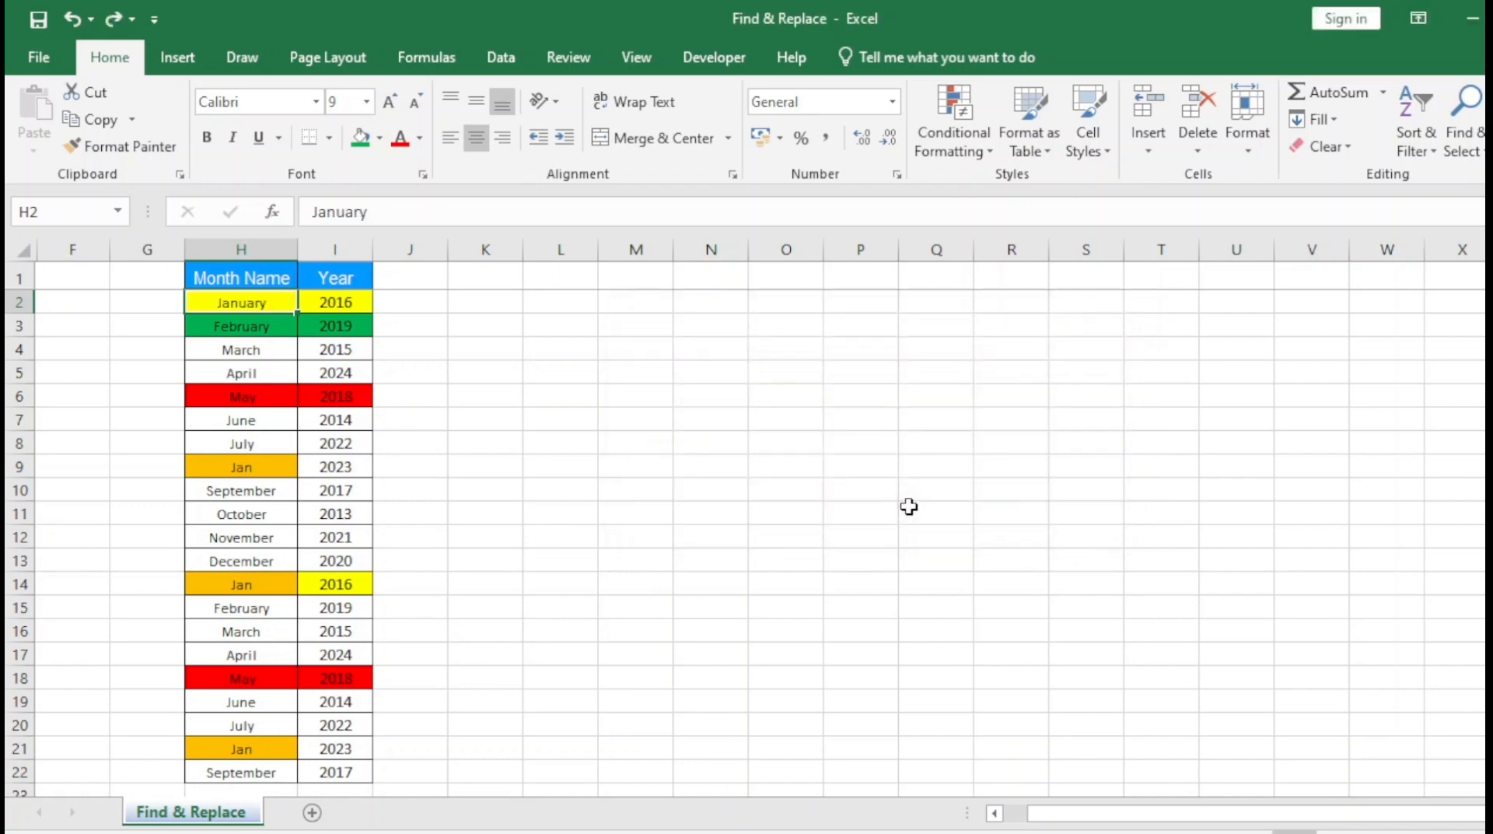
key("ctrl+z")
key("ctrl+z")
key("ctrl+z")
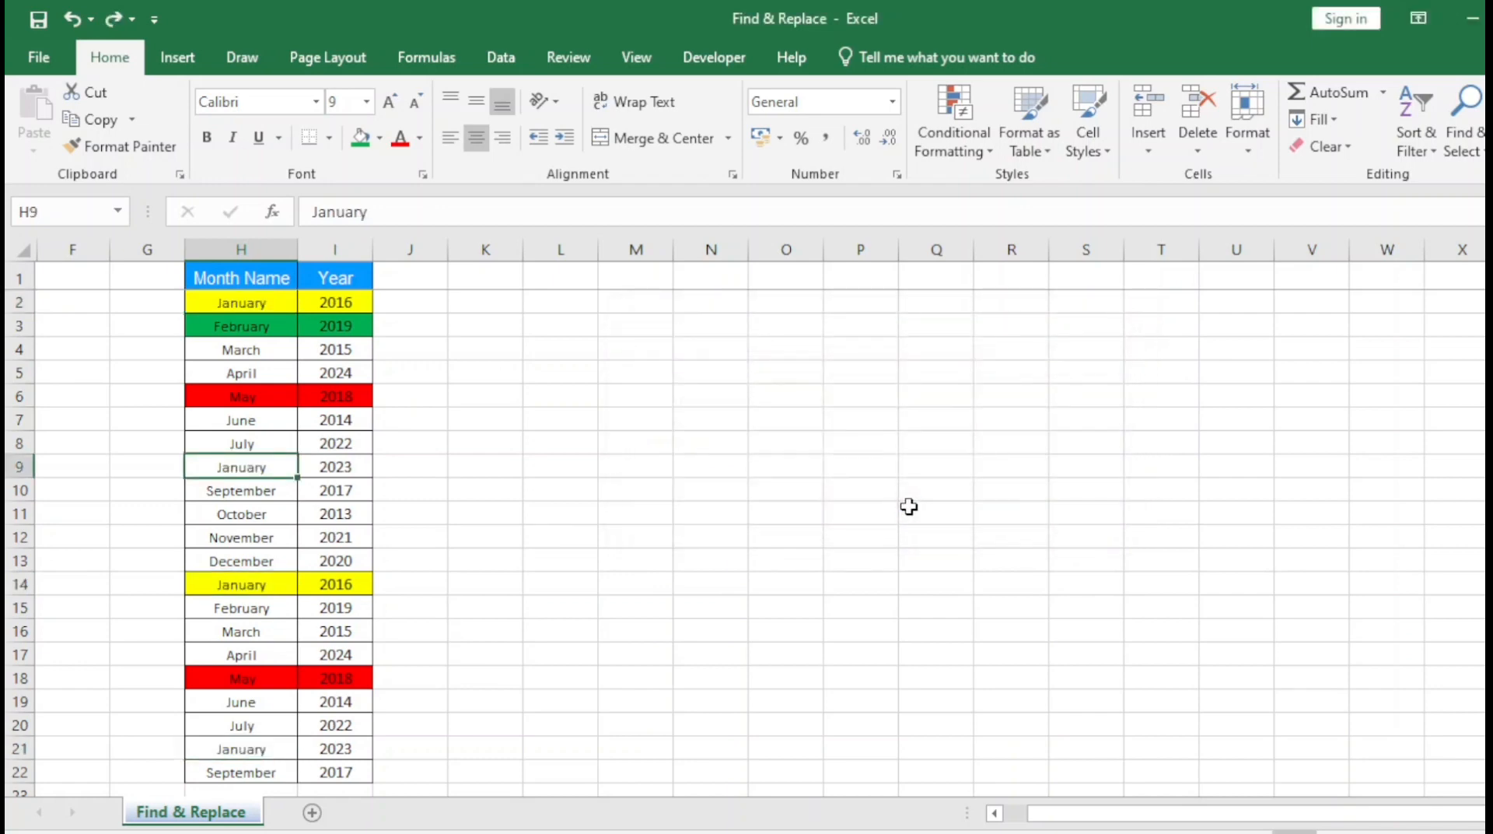
Replace every January with Jan across the sheet in a single Replace All operation.
key("ctrl+h")
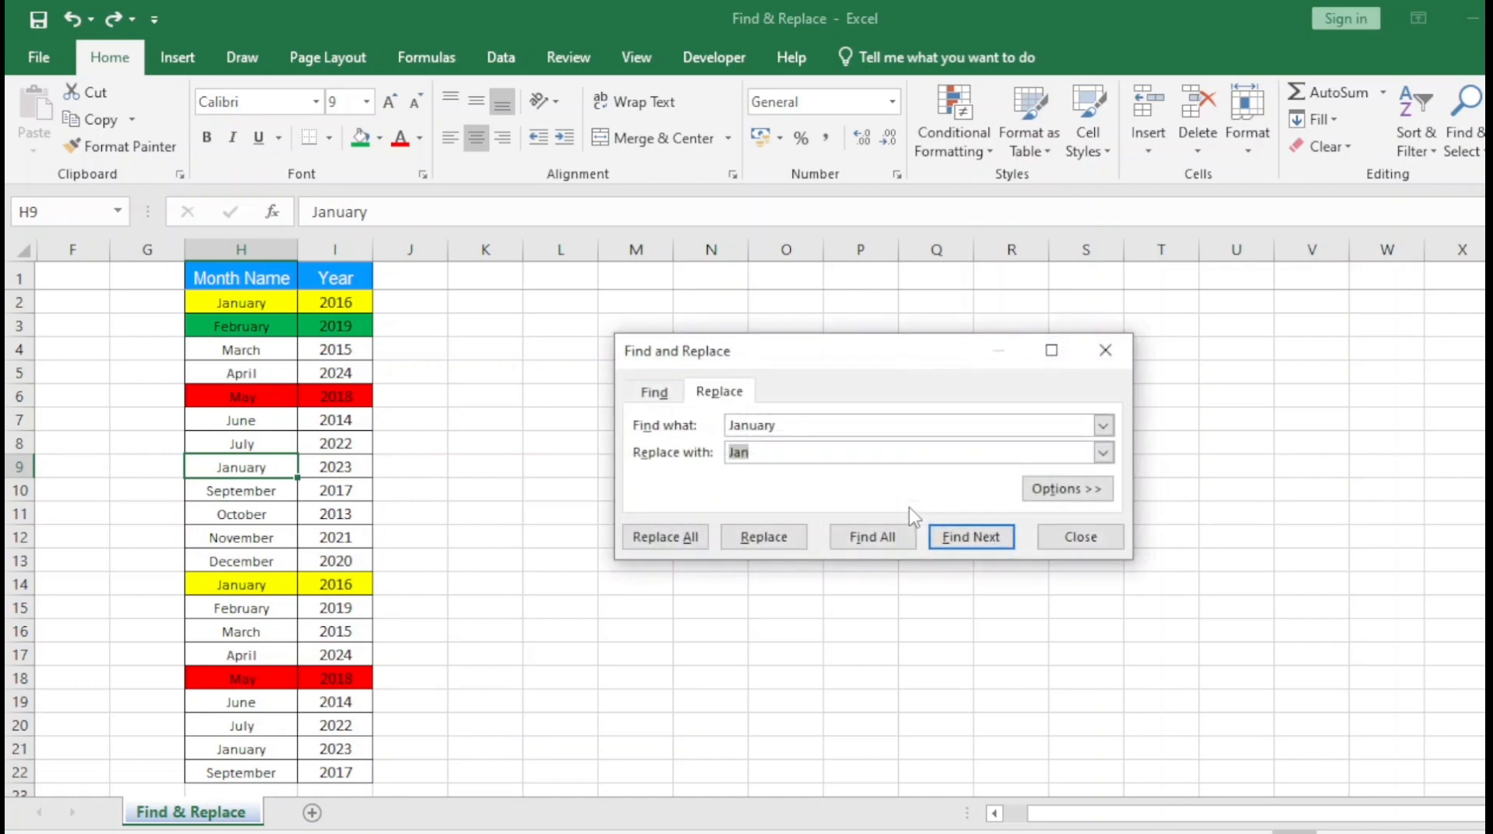
left_click_drag(799, 359, 755, 305)
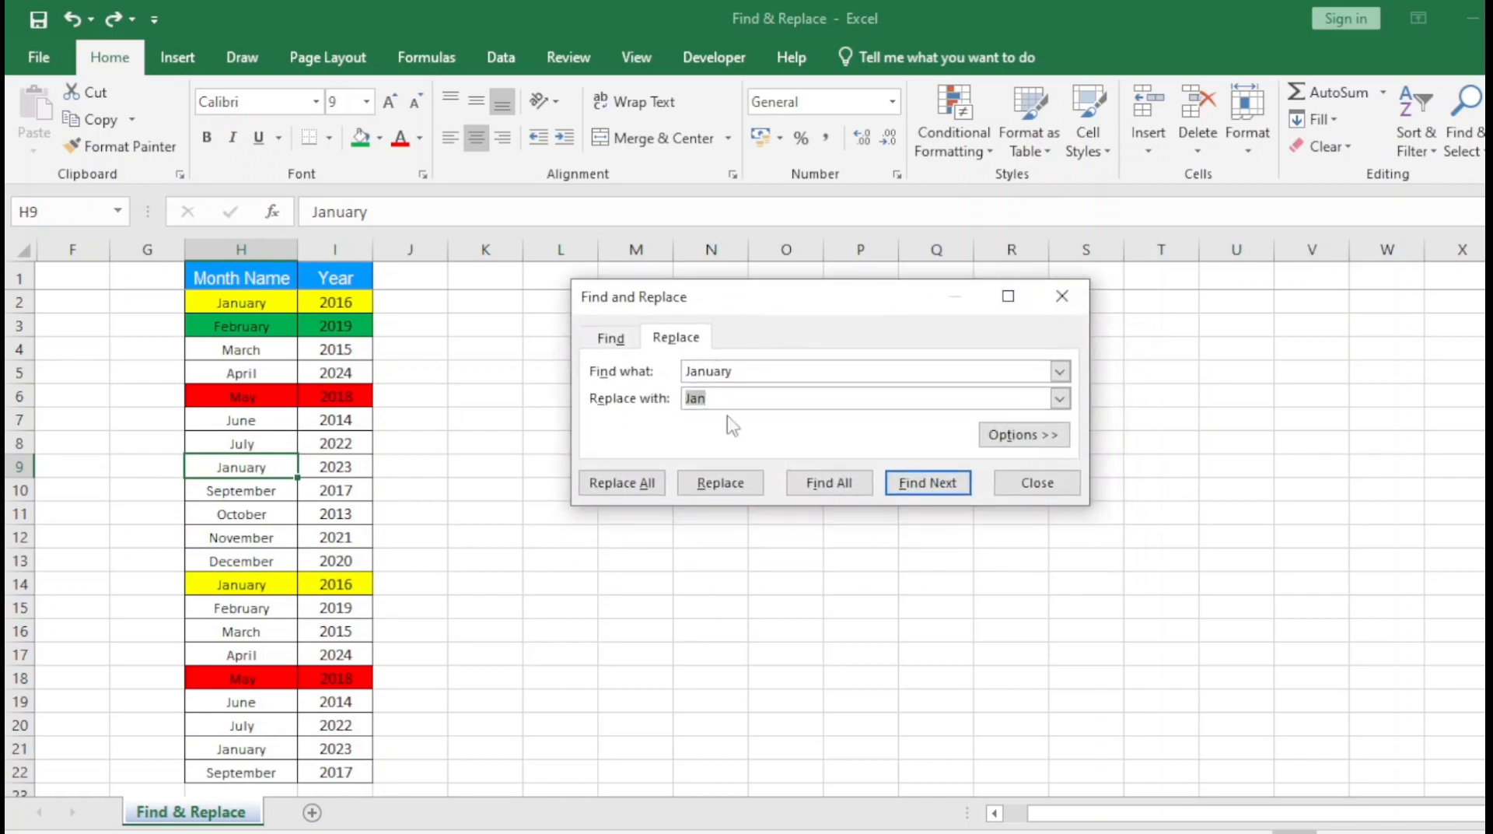
left_click(631, 483)
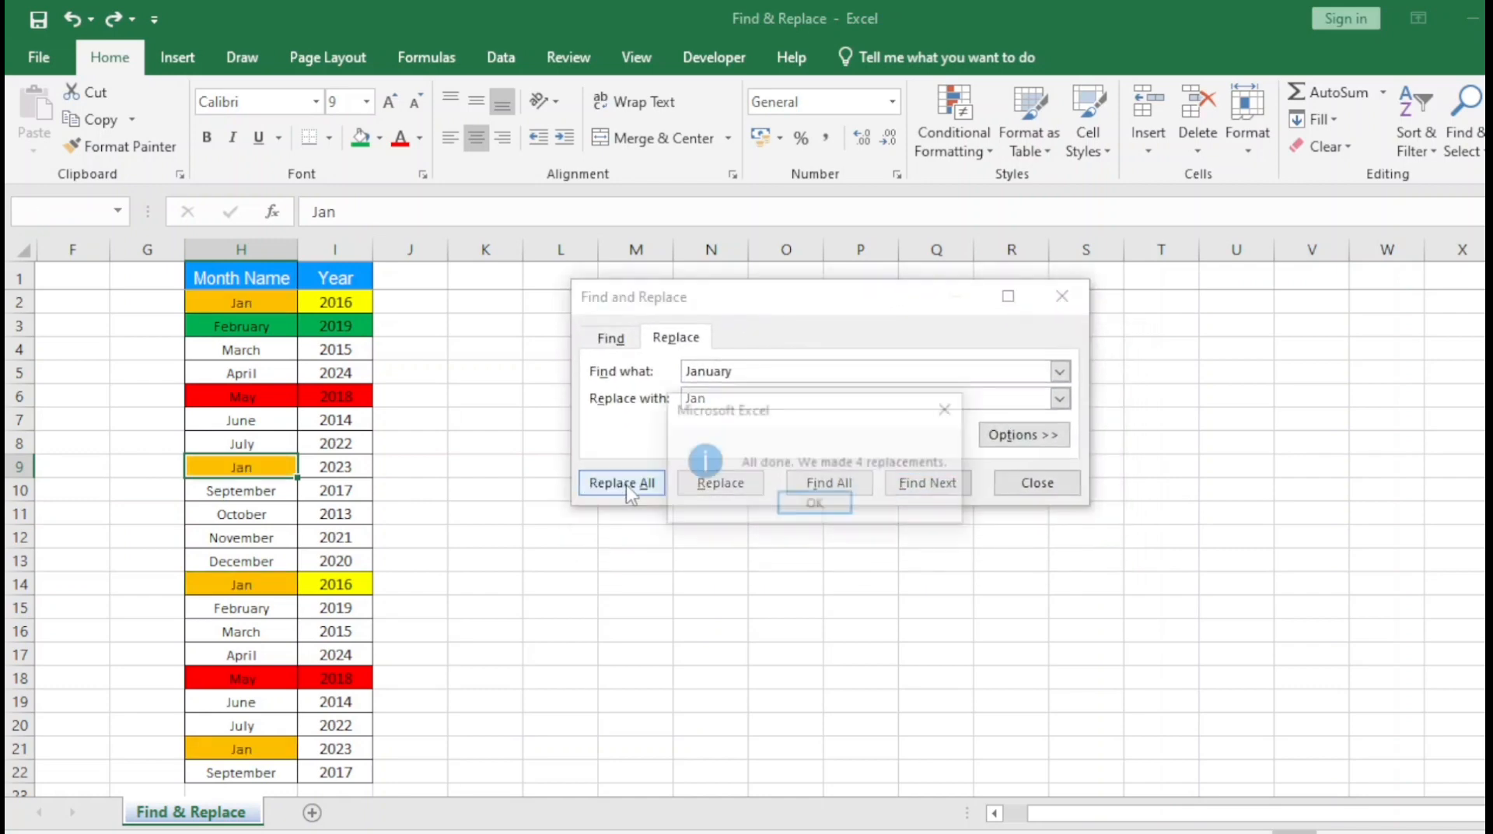
left_click_drag(819, 420, 1123, 300)
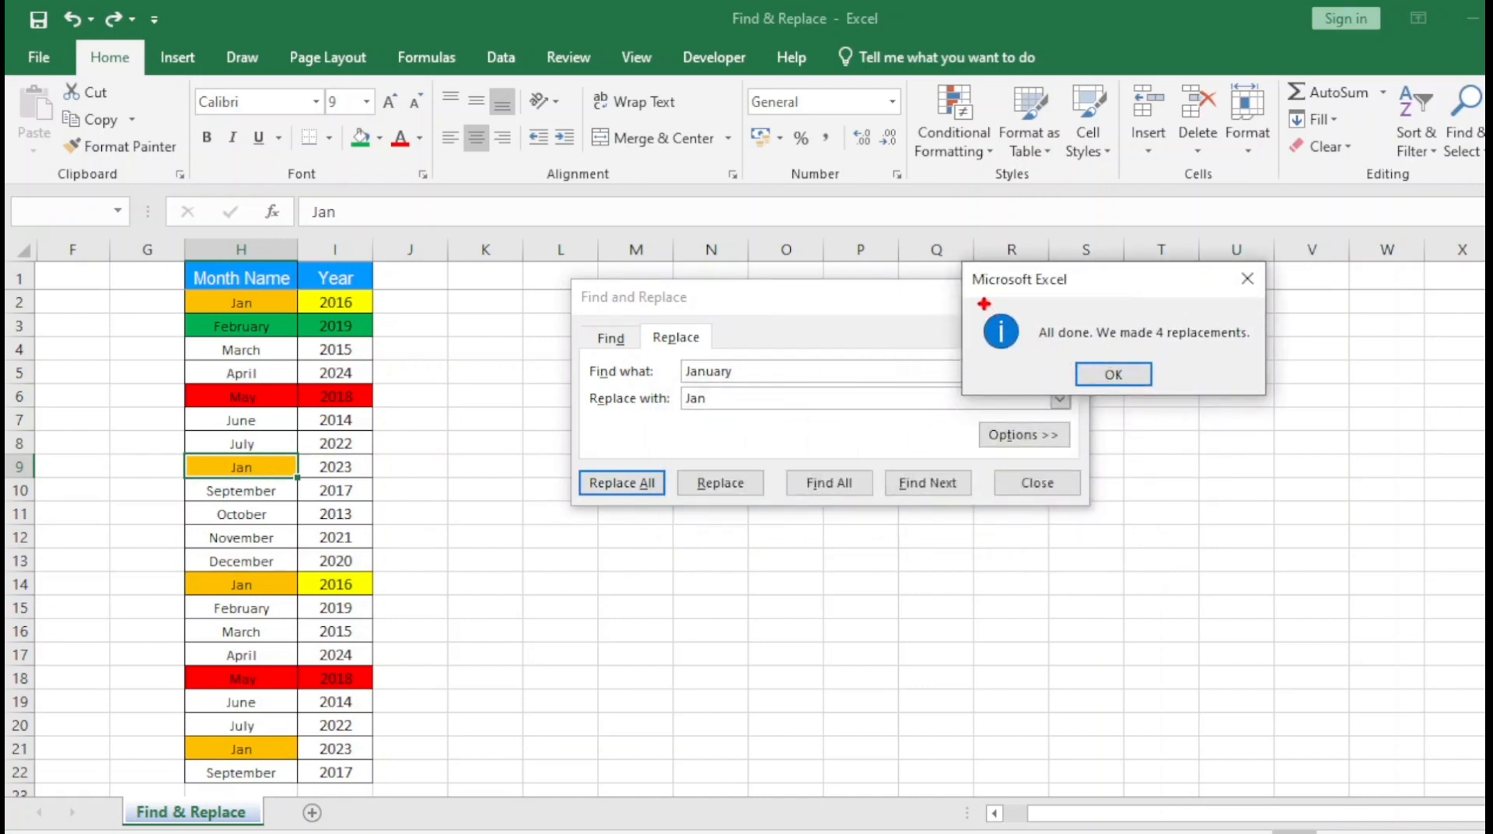
Dismiss the replacement summary and close the Find and Replace dialog.
mouse_move(982, 302)
left_mouse_down()
mouse_move(1181, 362)
mouse_move(1261, 362)
left_mouse_up()
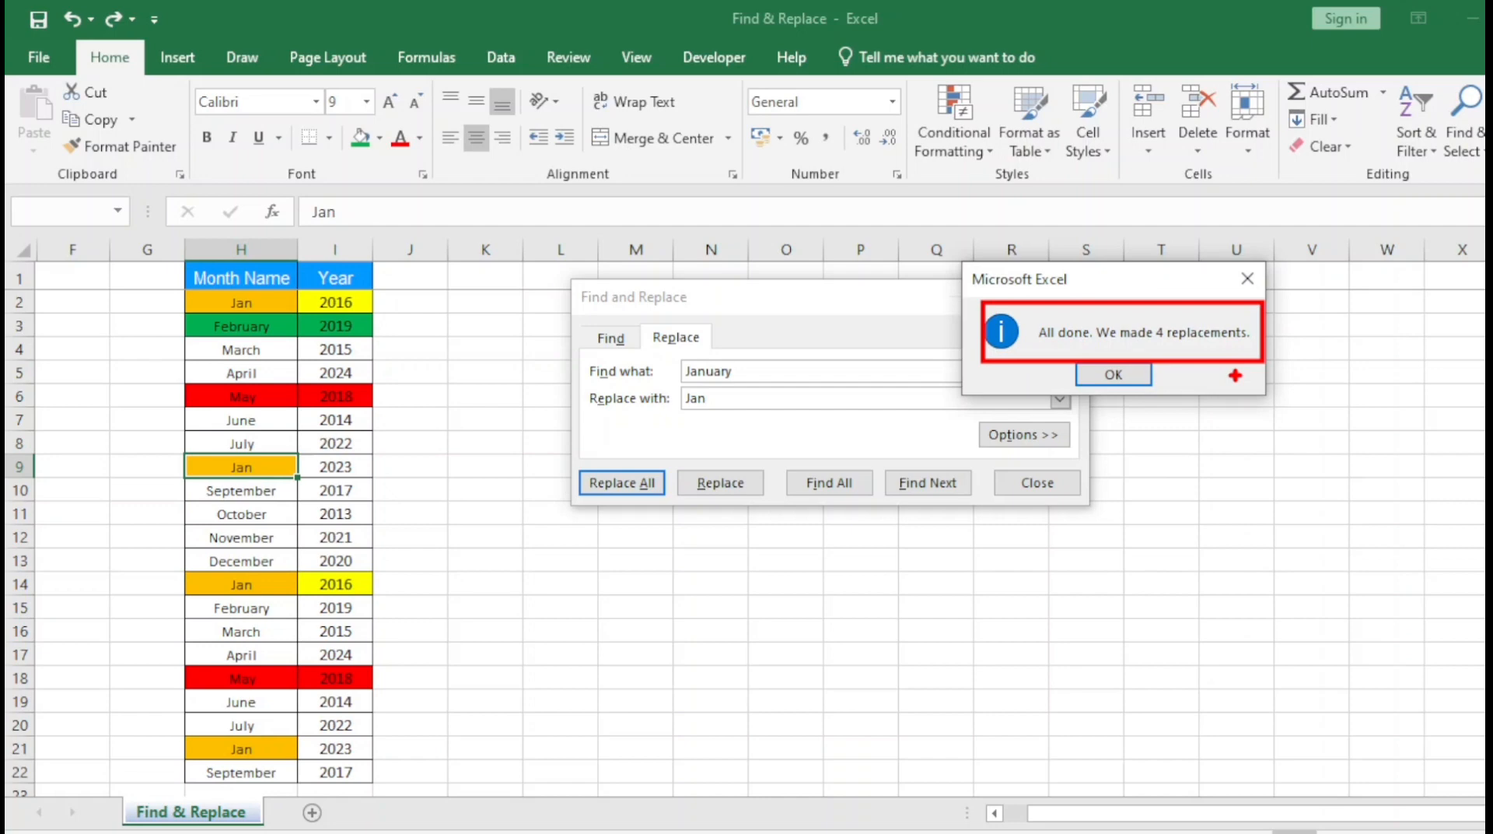
left_click(1137, 374)
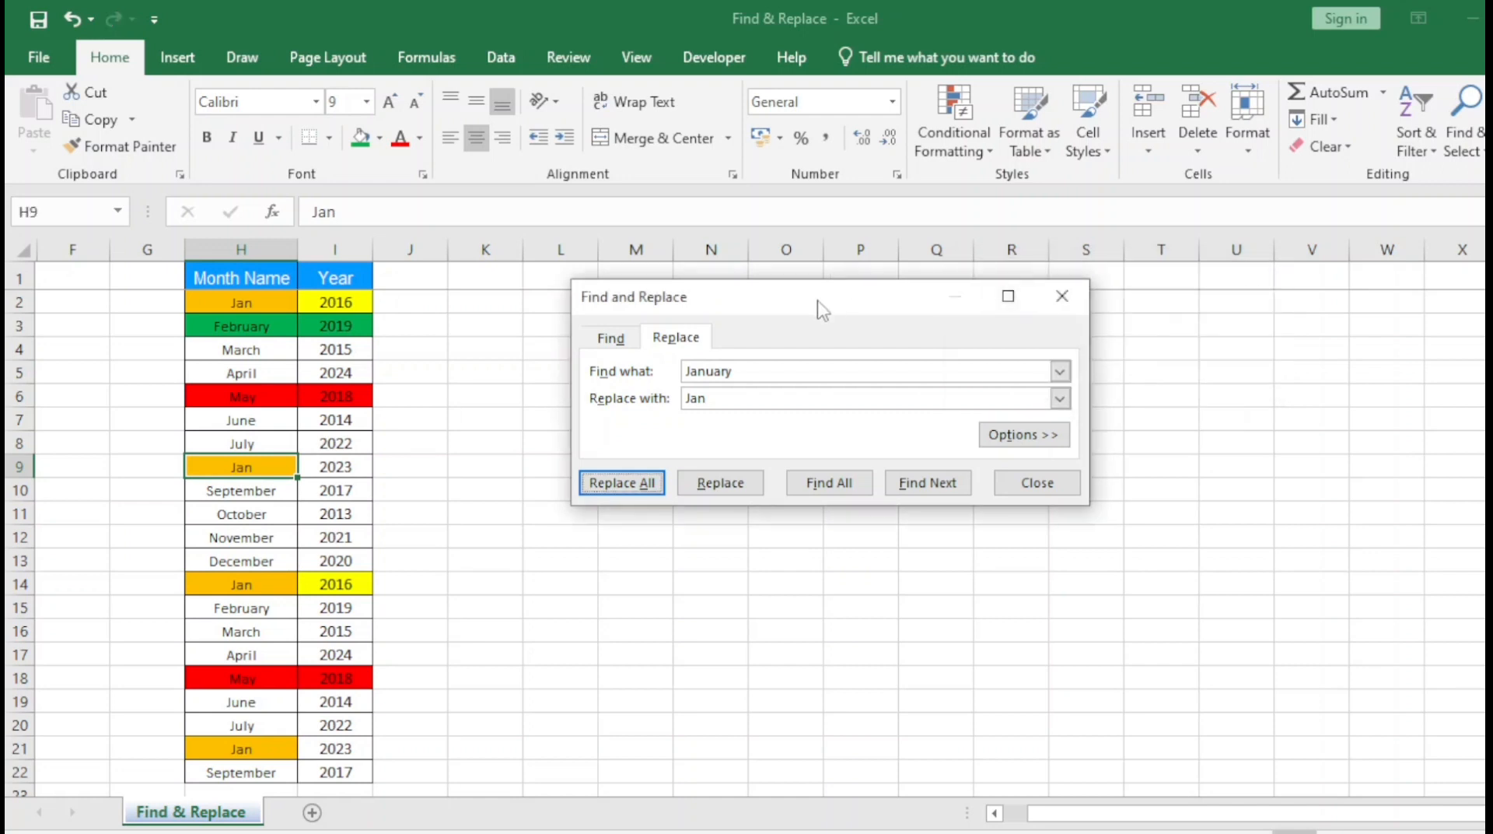
left_click_drag(818, 301, 752, 273)
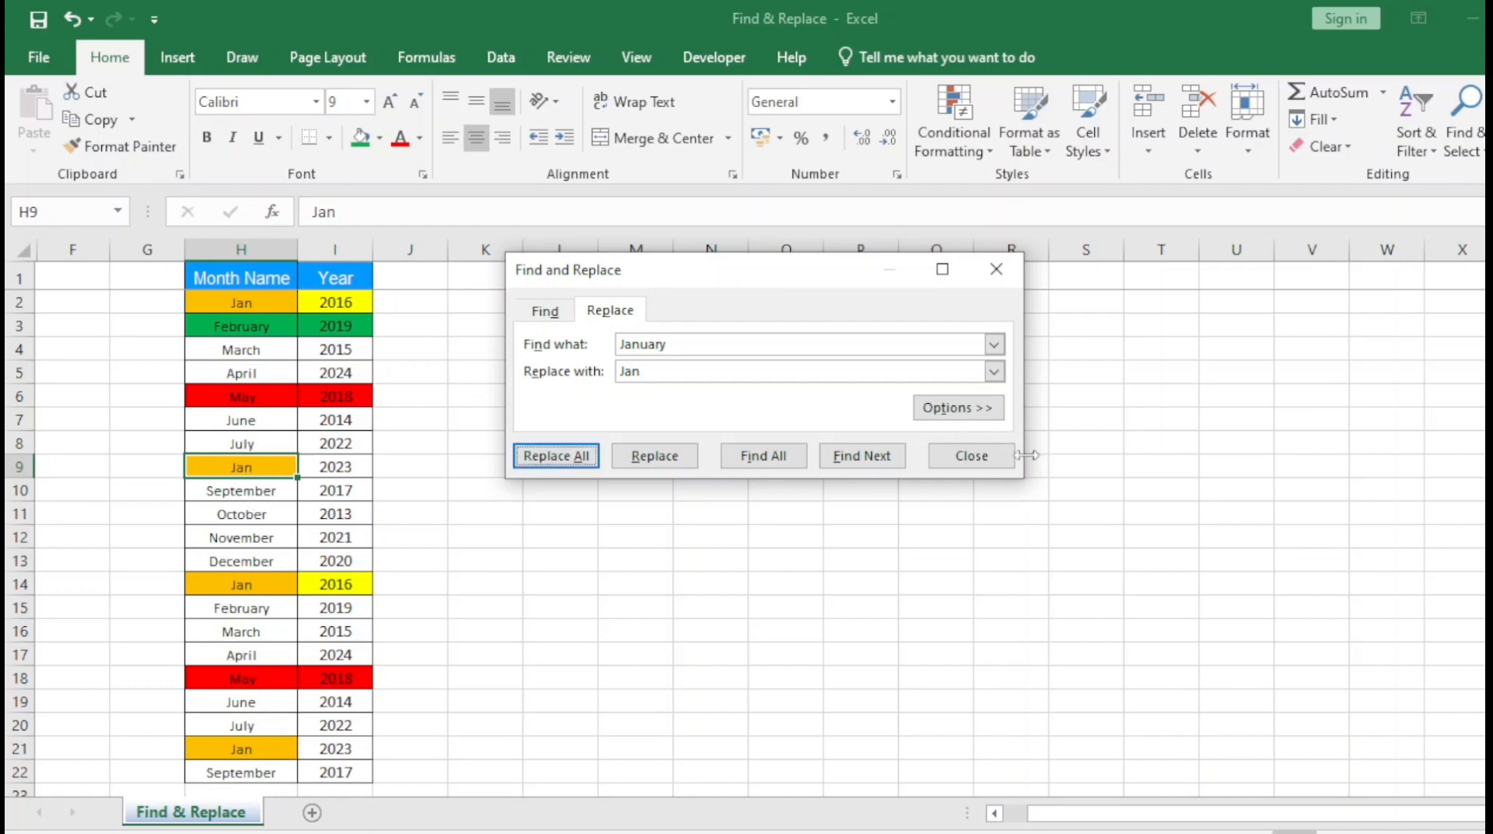
left_click(982, 459)
Remove the fill color from the Jan cell H21.
left_click(242, 748)
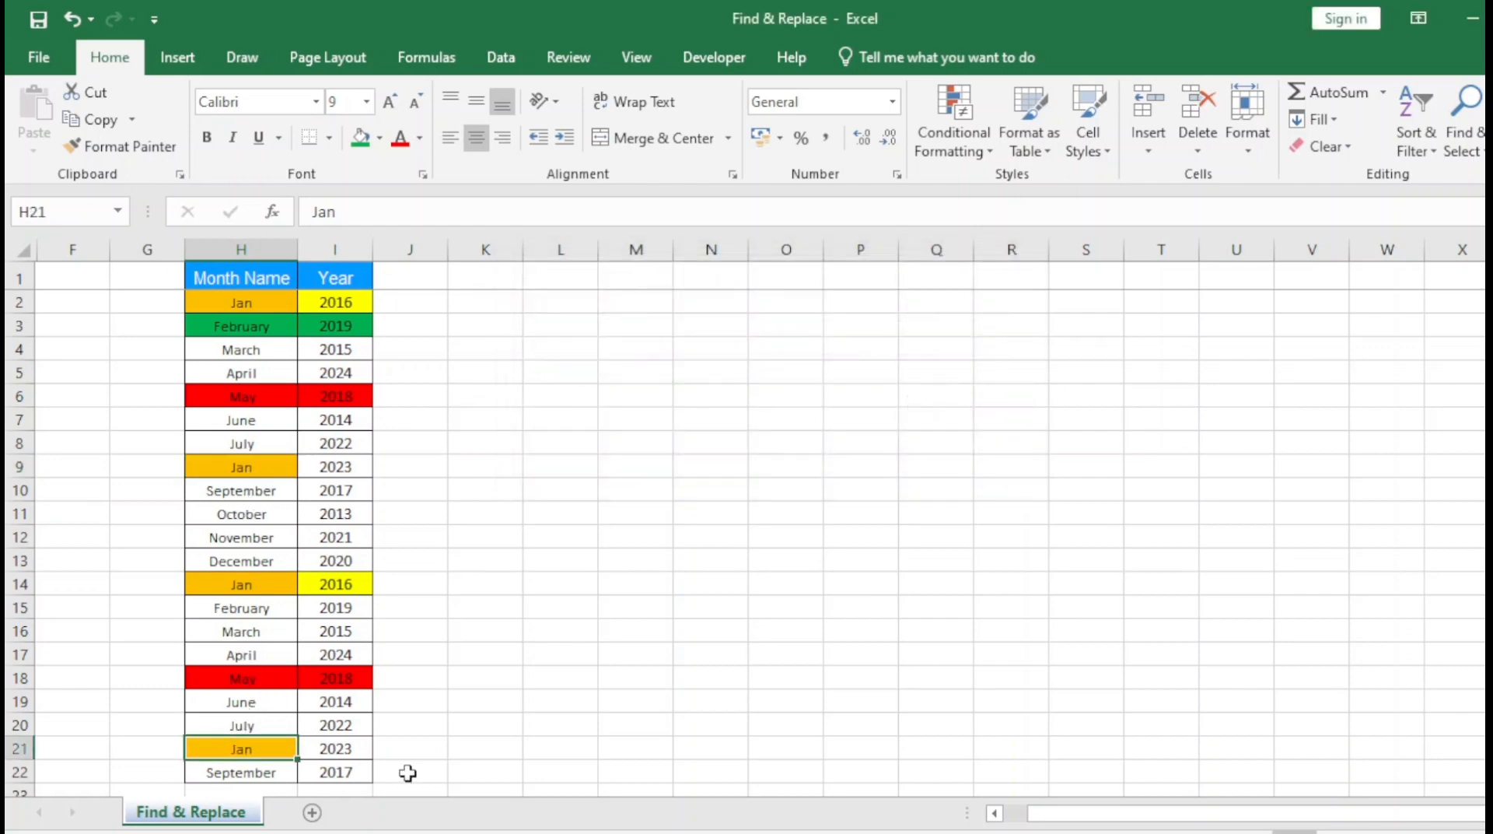
left_click(380, 138)
left_click(400, 390)
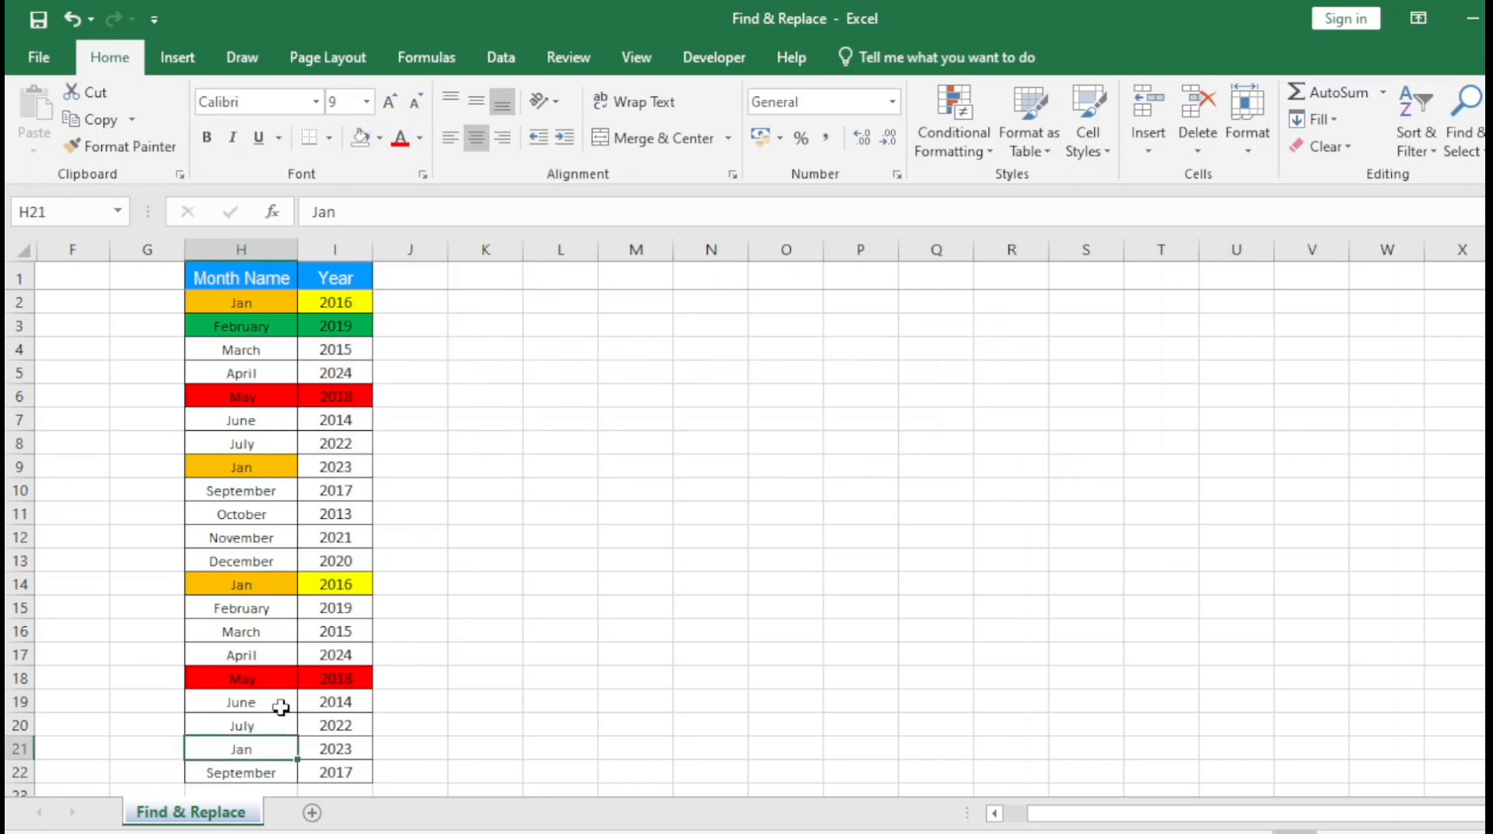
Select the Jan cells H2, H9, H14 and H21 to compare their fill colors.
left_click(220, 303)
left_click(247, 469, "ctrl")
left_click(229, 583, "ctrl")
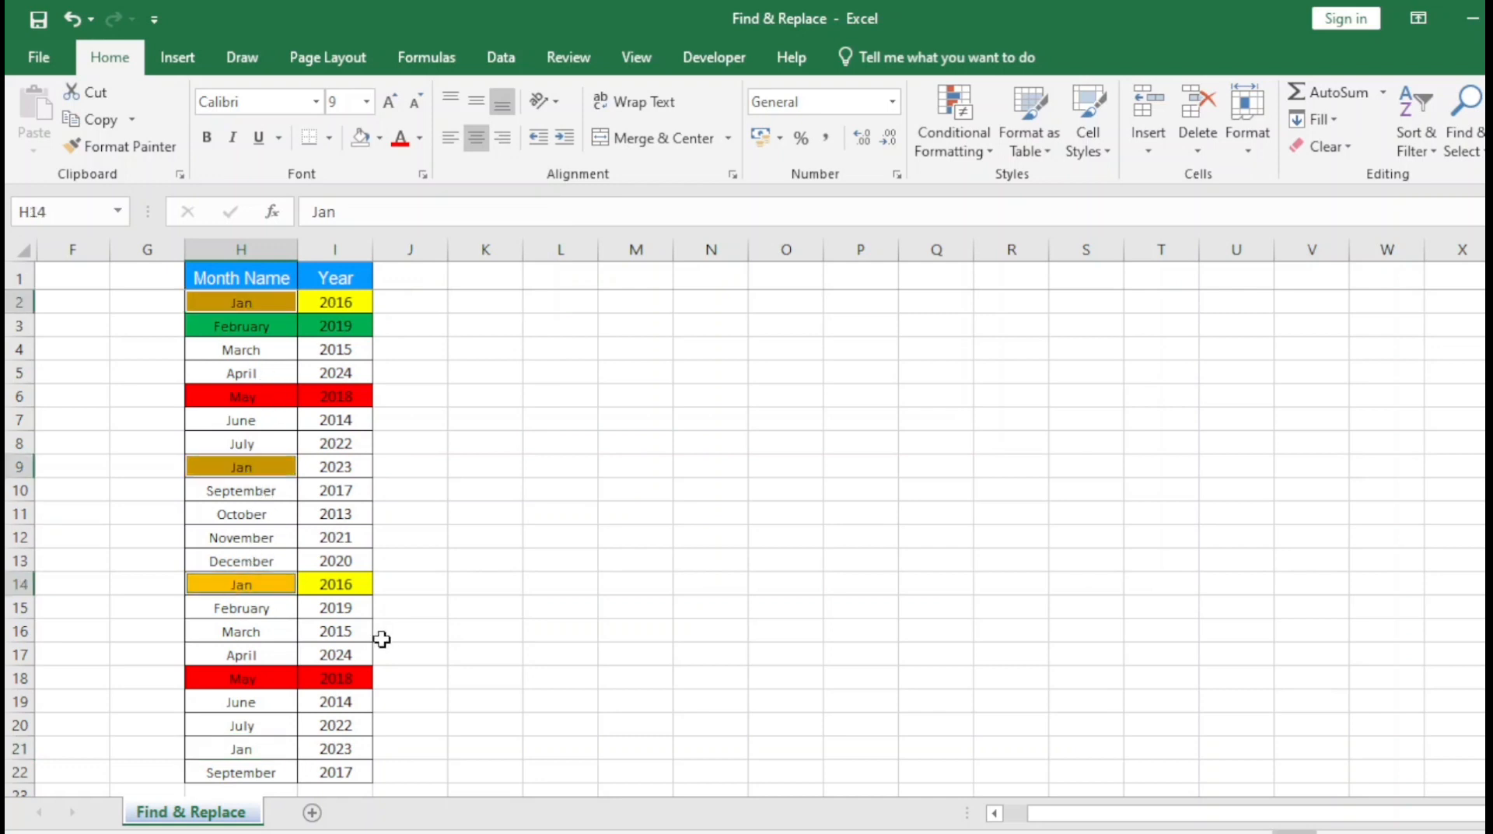
left_click(238, 749, "ctrl")
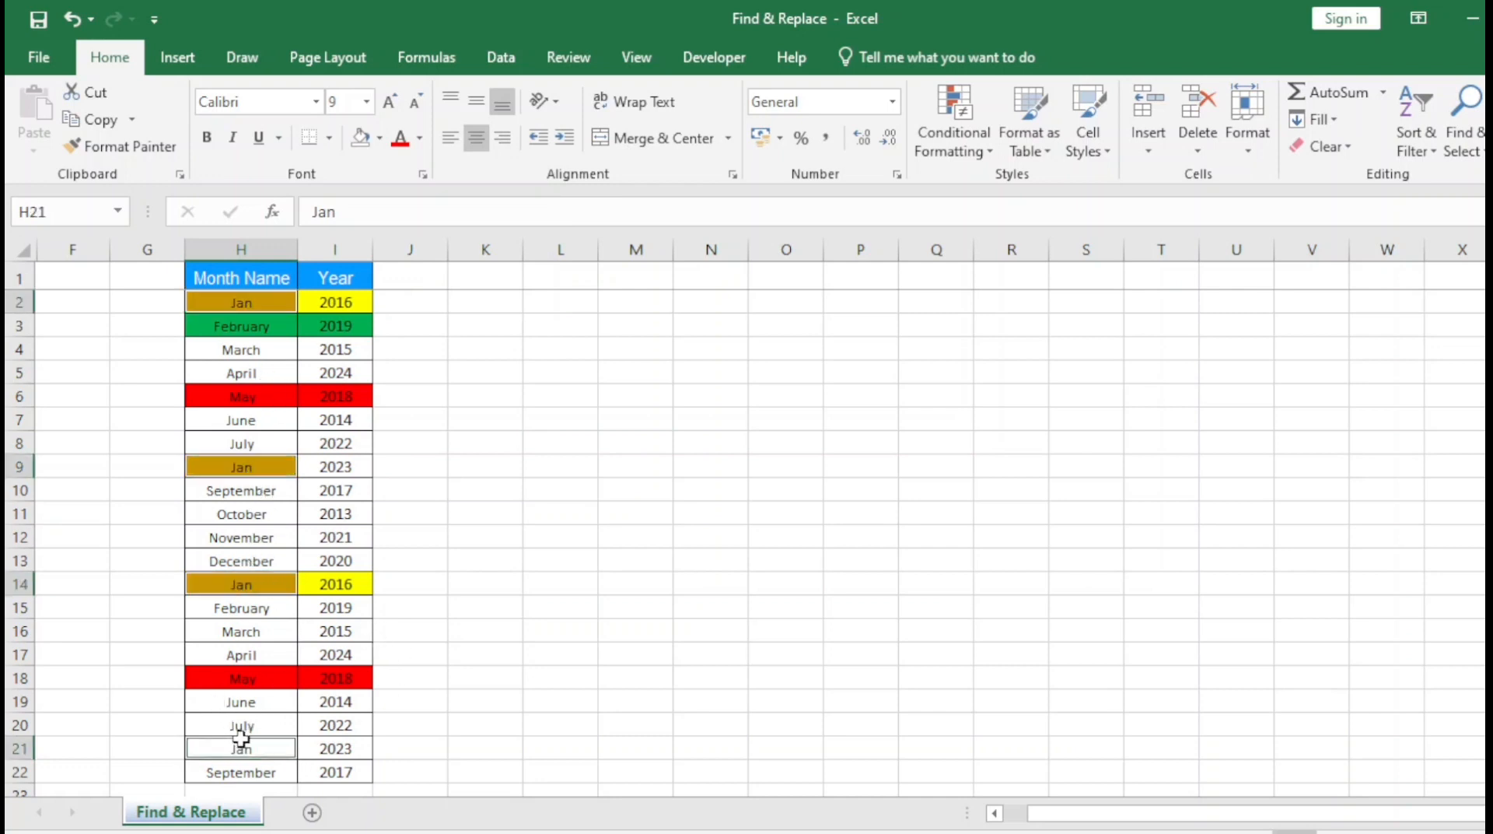
left_click(277, 424)
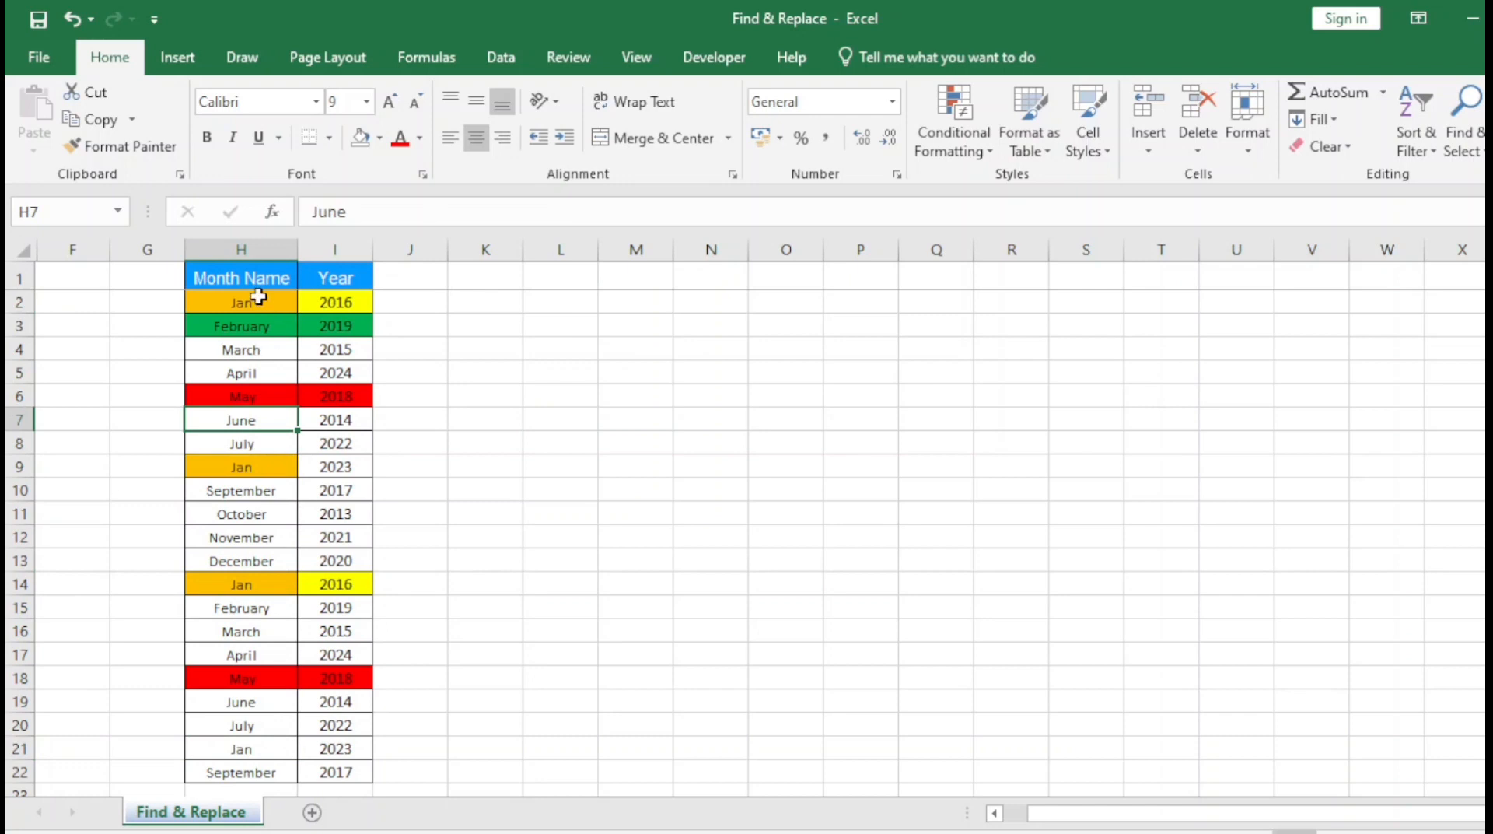
left_click(233, 746)
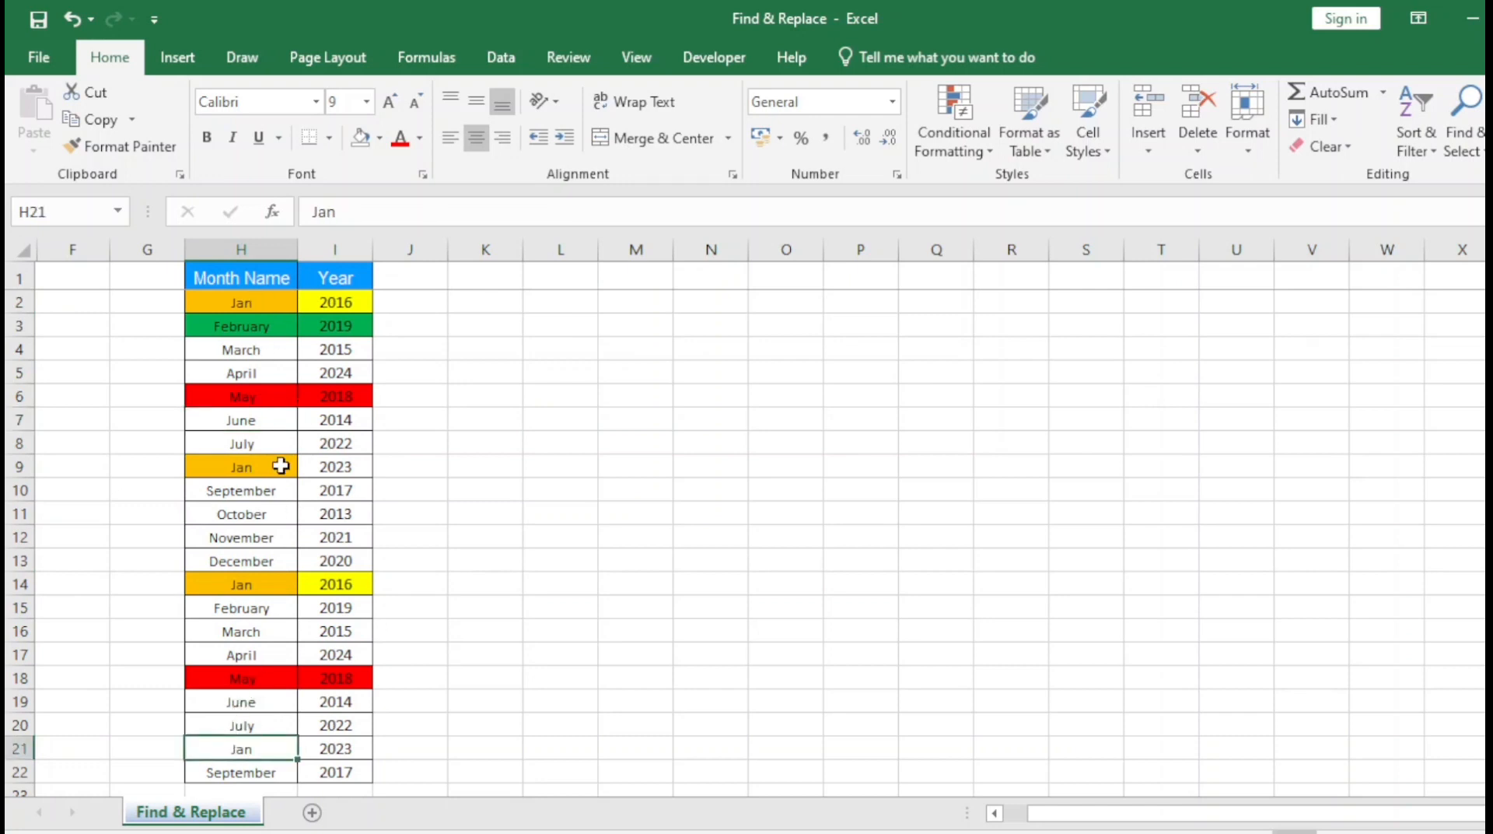
Reopen the replacement dialog, set the search text to Jan and empty the replacement text.
key("ctrl+h")
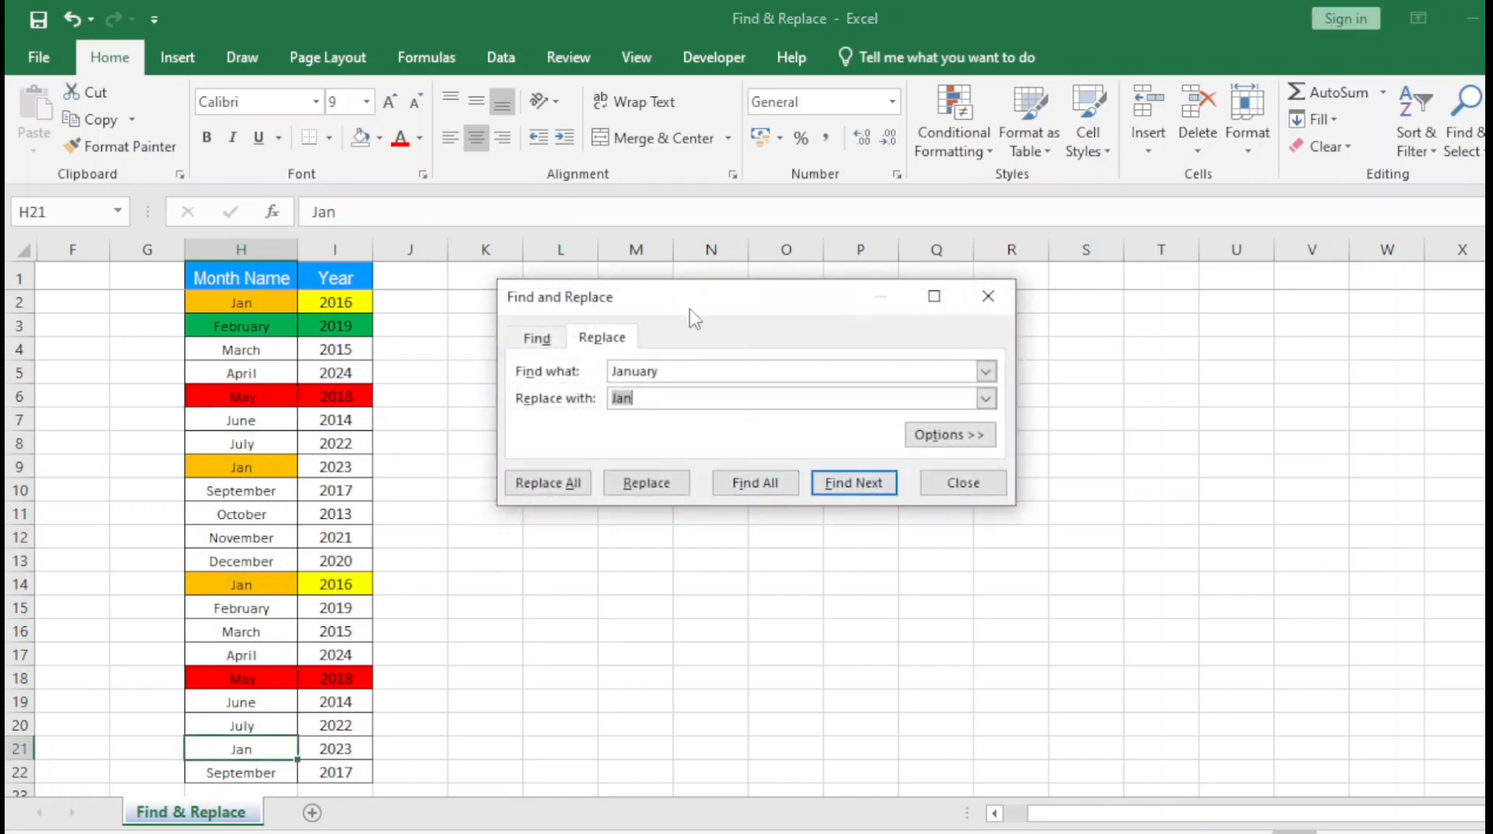
left_click_drag(673, 281, 872, 245)
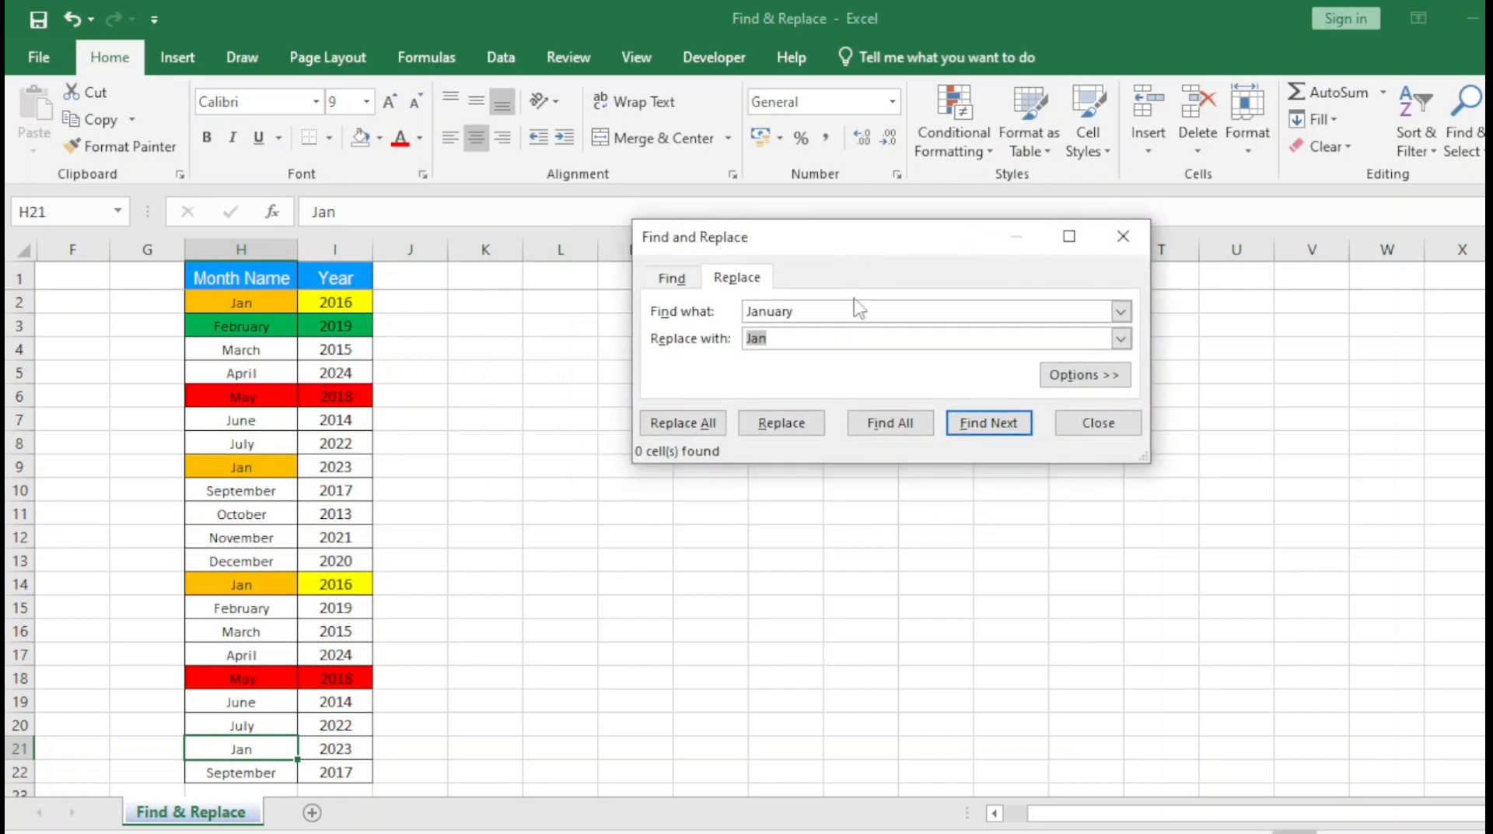
left_click(800, 309)
key("BackSpace")
key("BackSpace")
key("BackSpace")
key("BackSpace")
key("BackSpace")
left_click(798, 312)
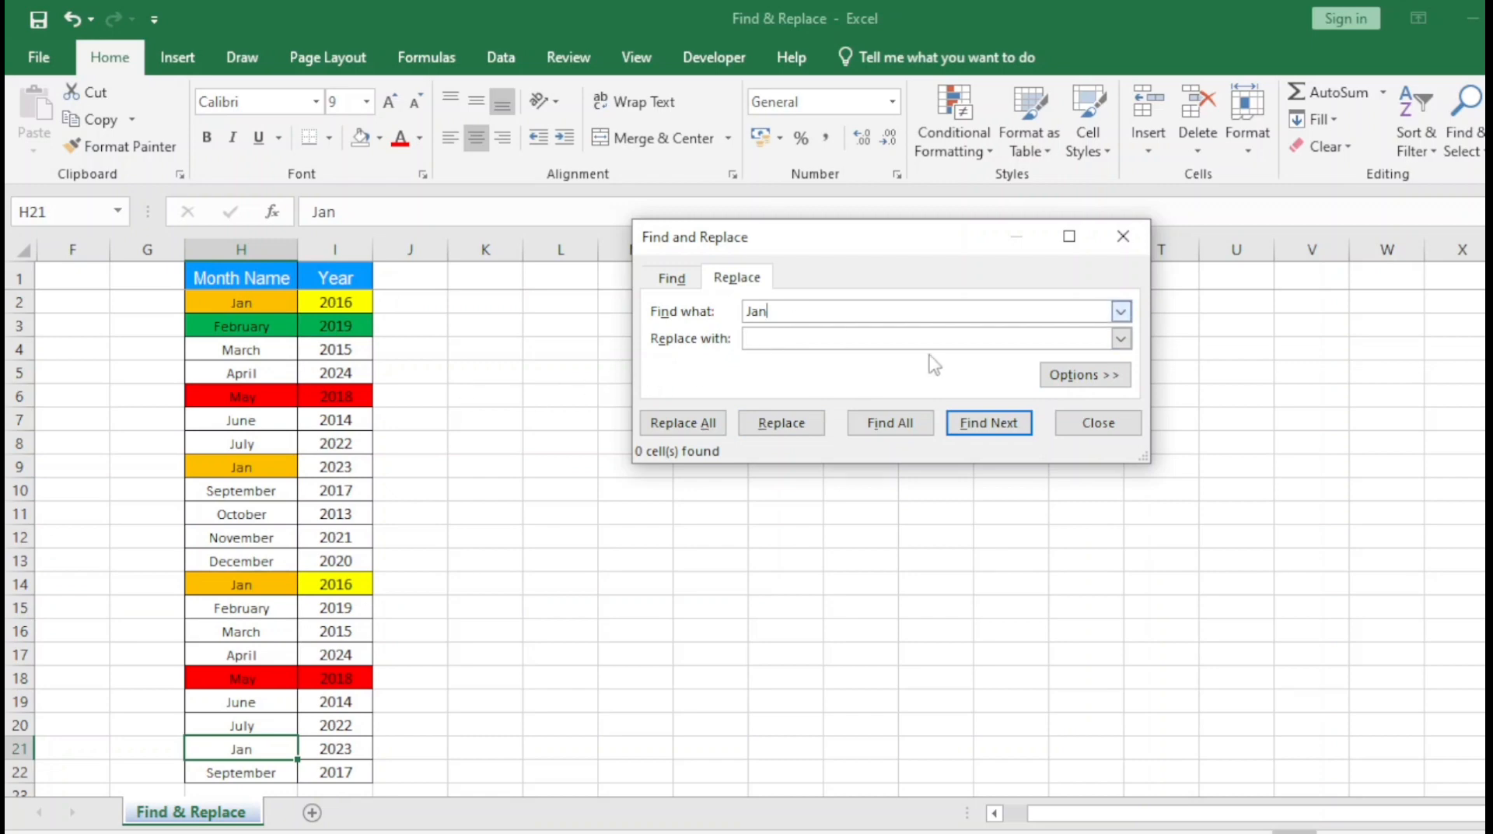
Show the advanced replacement options and clear the format set for the replacement.
left_click(1085, 375)
left_click_drag(883, 241, 884, 254)
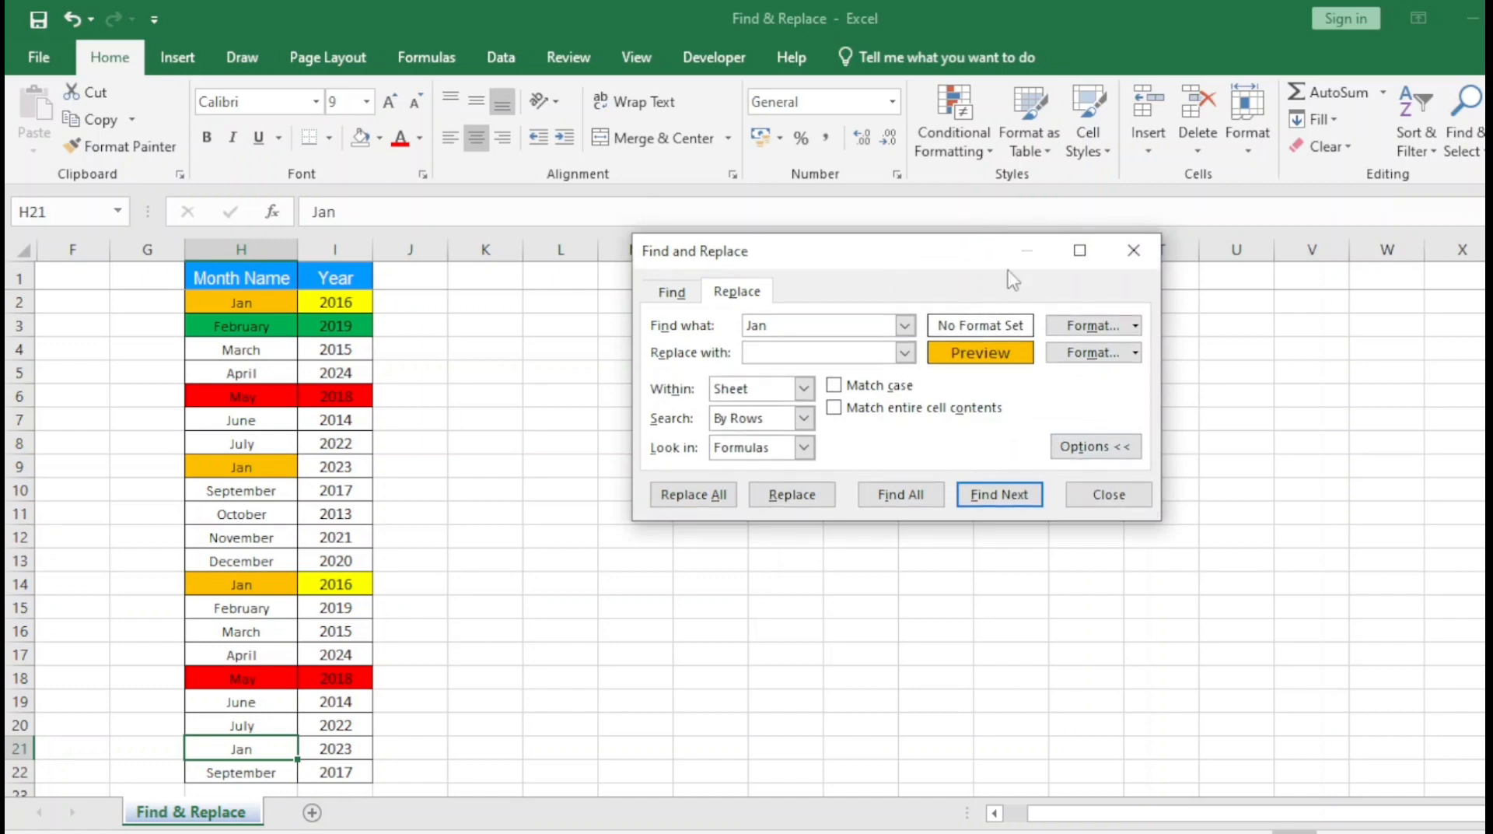
left_click(1135, 353)
left_click(1124, 437)
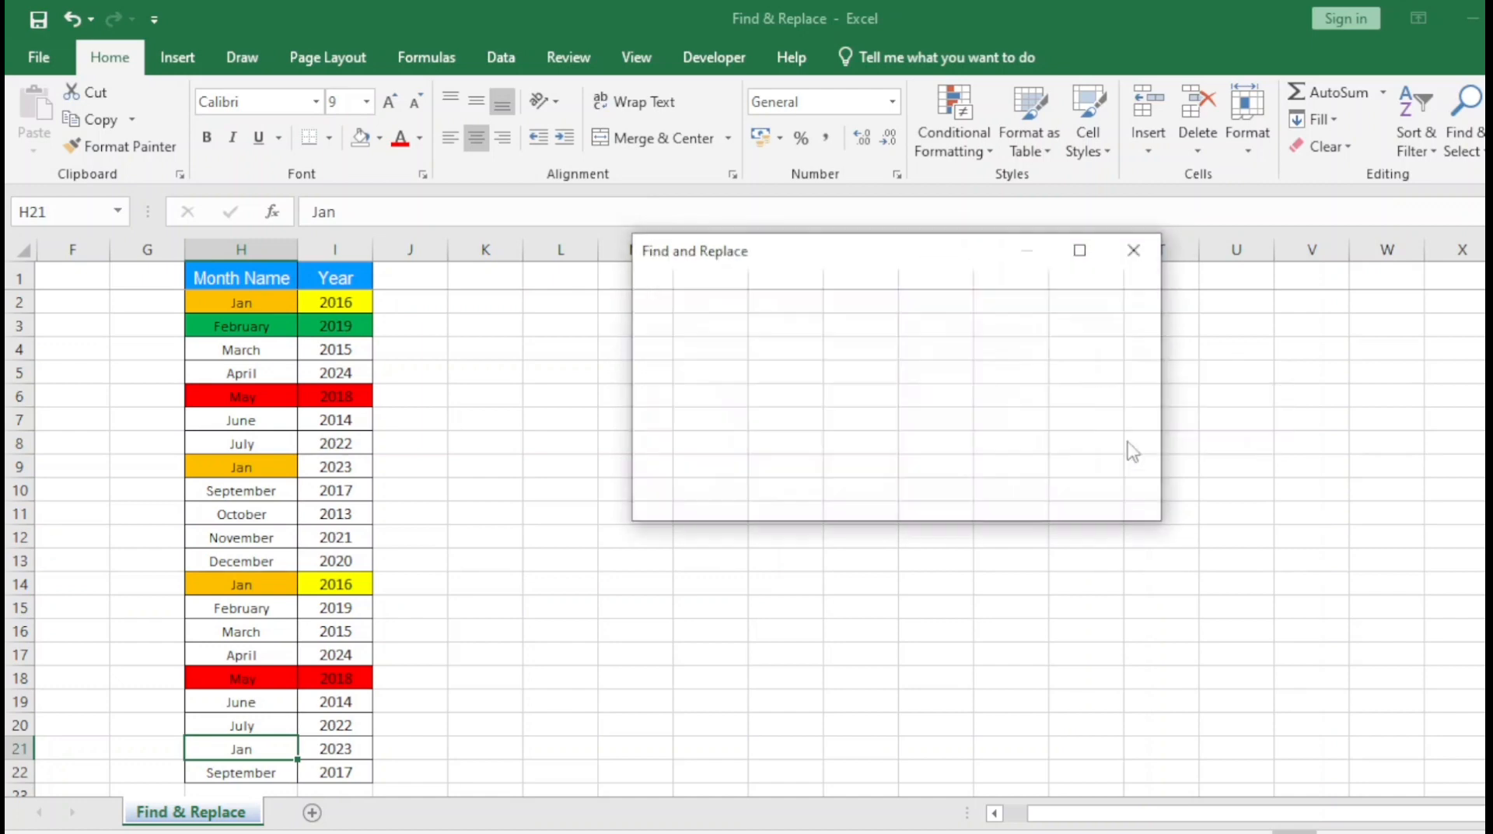
left_click_drag(932, 255, 1107, 247)
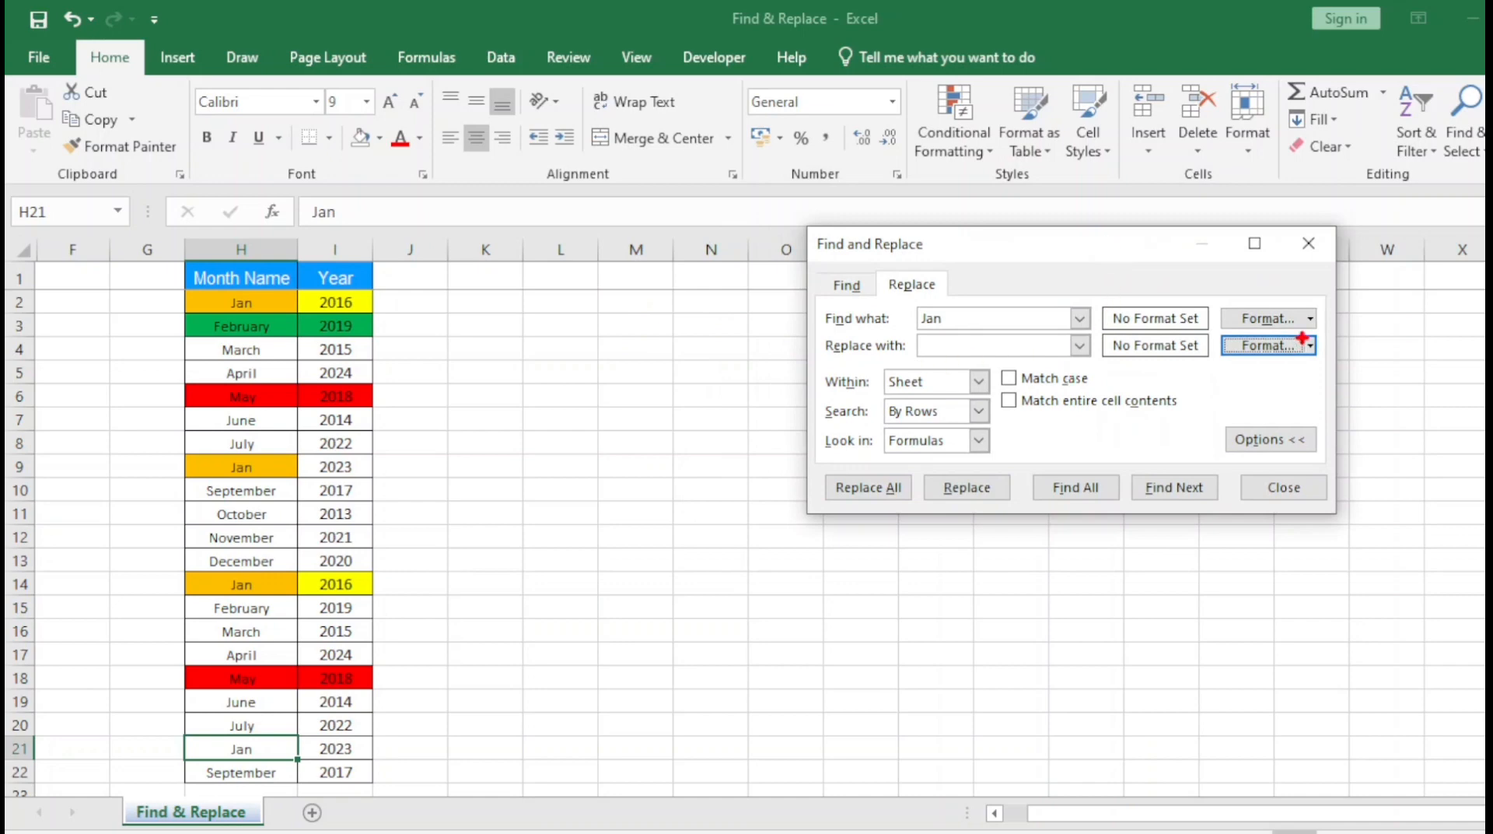
Examine the Within, Search and Look in options and their available choices.
left_click_drag(813, 366, 1002, 400)
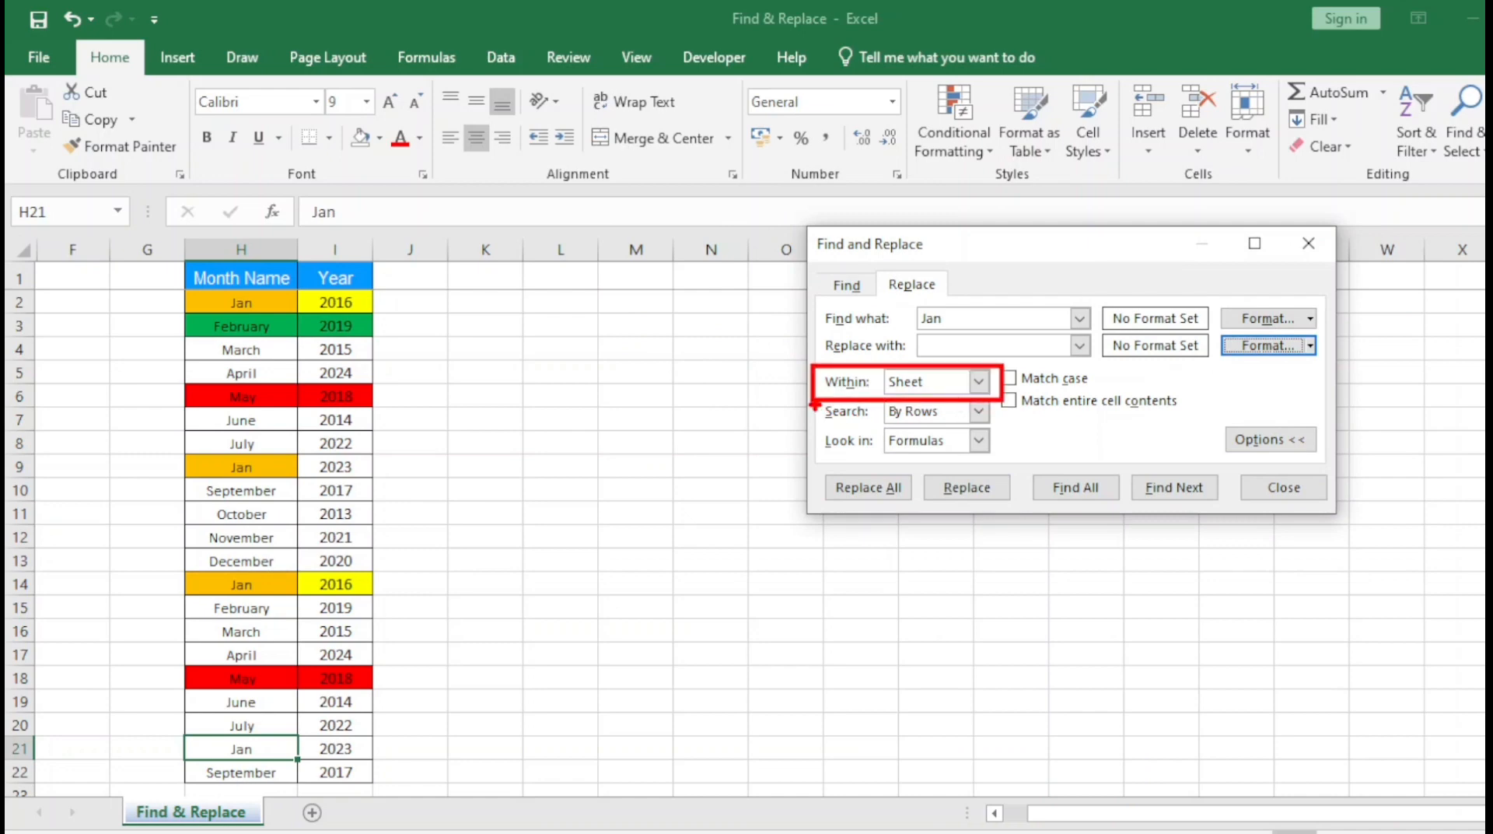
left_click_drag(814, 403, 1011, 428)
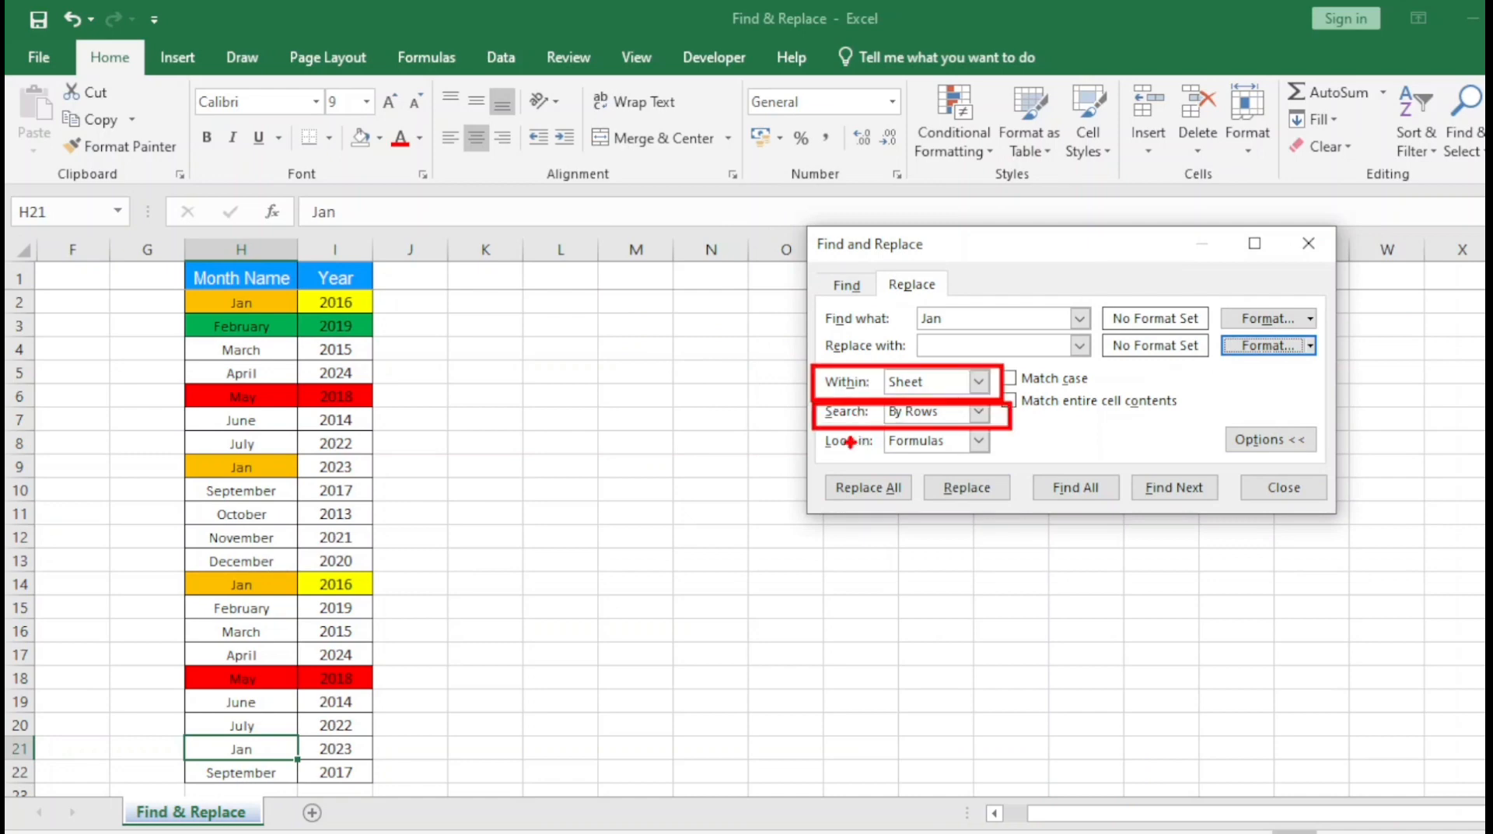
left_click_drag(815, 432, 1076, 469)
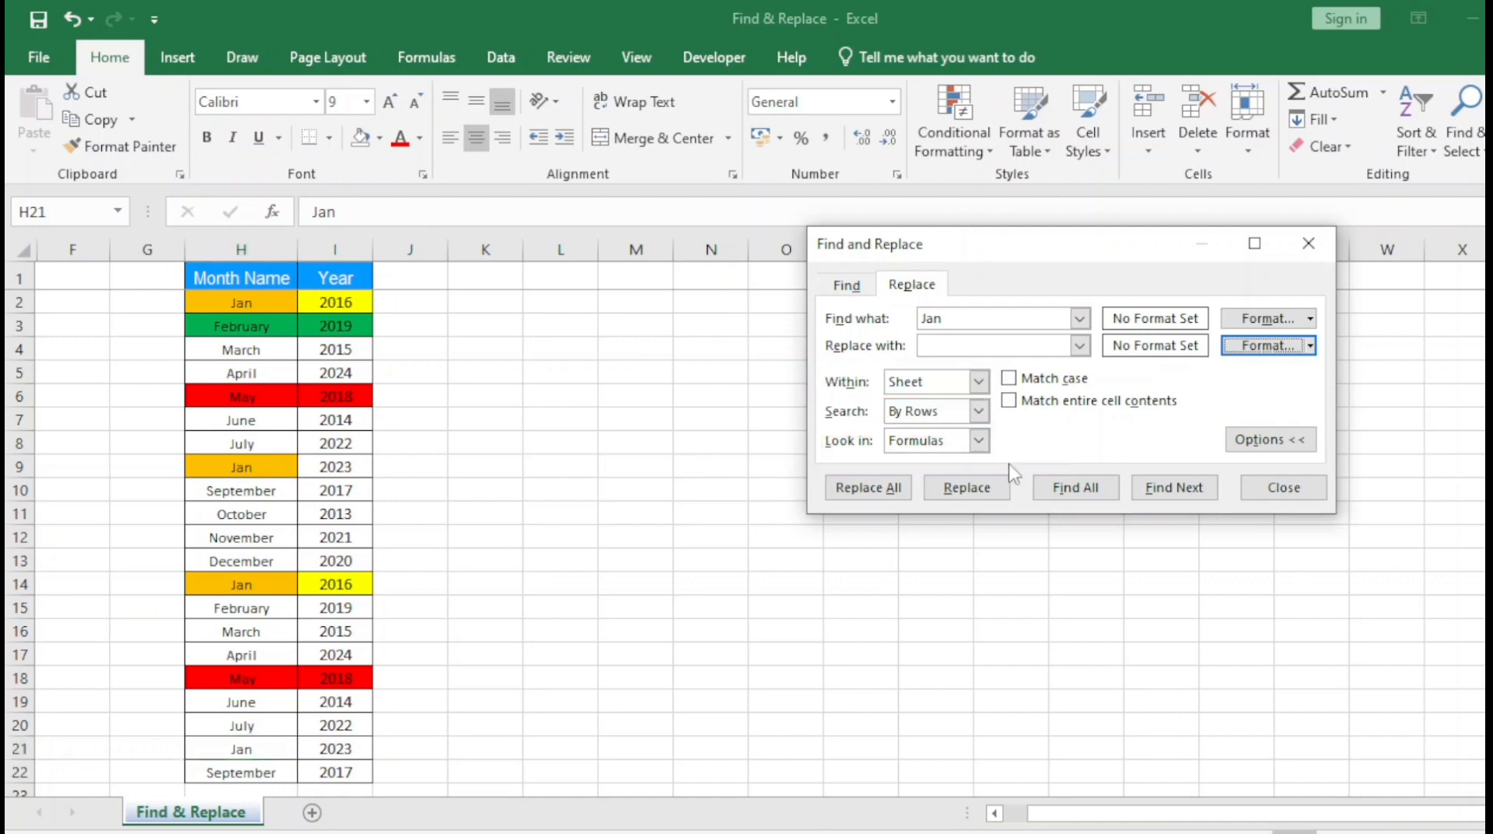
left_click(978, 440)
left_click(978, 381)
left_click(978, 381)
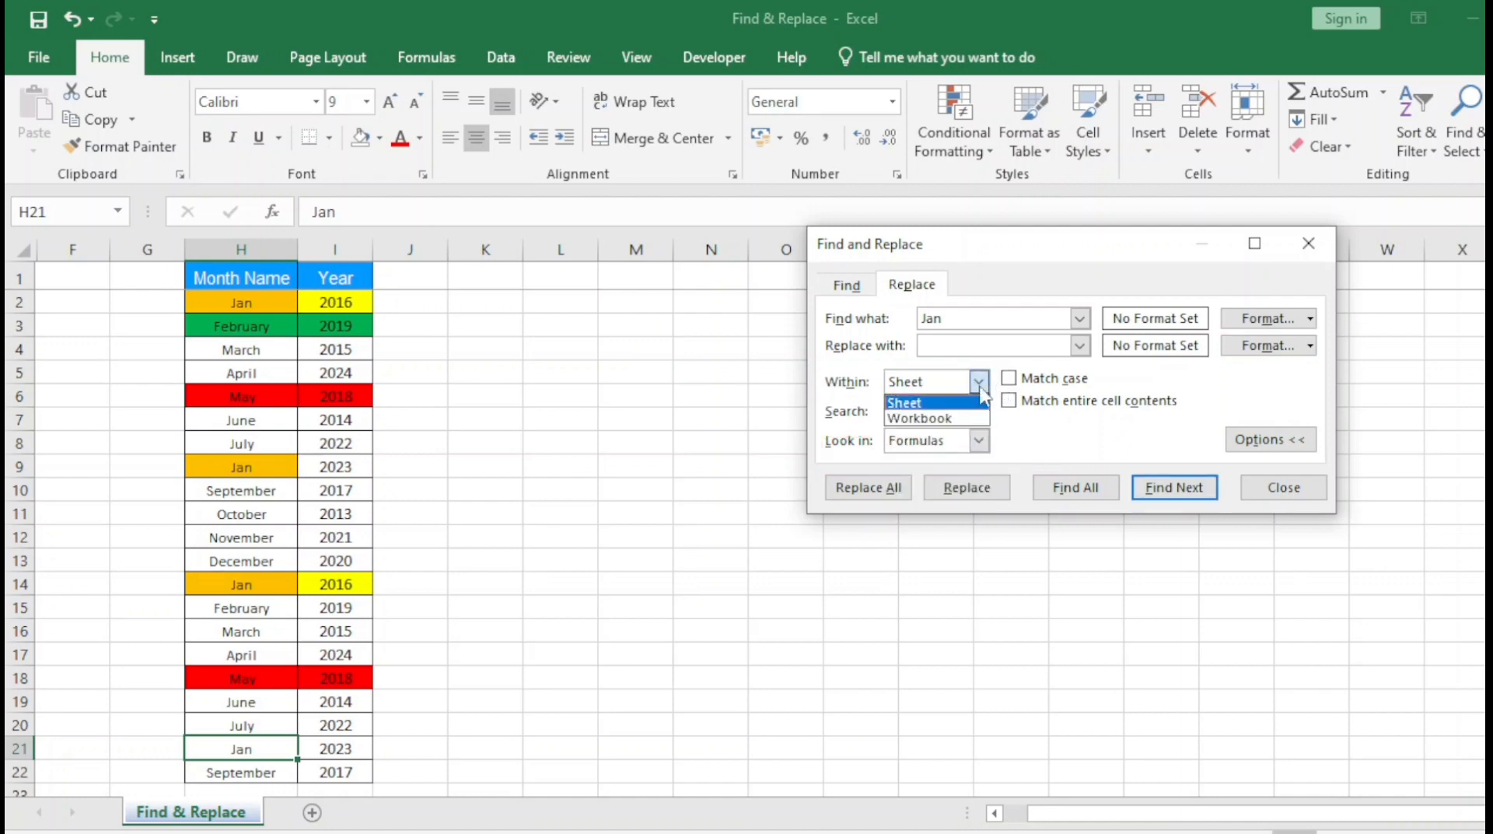
left_click(981, 393)
left_click(979, 411)
left_click(1051, 441)
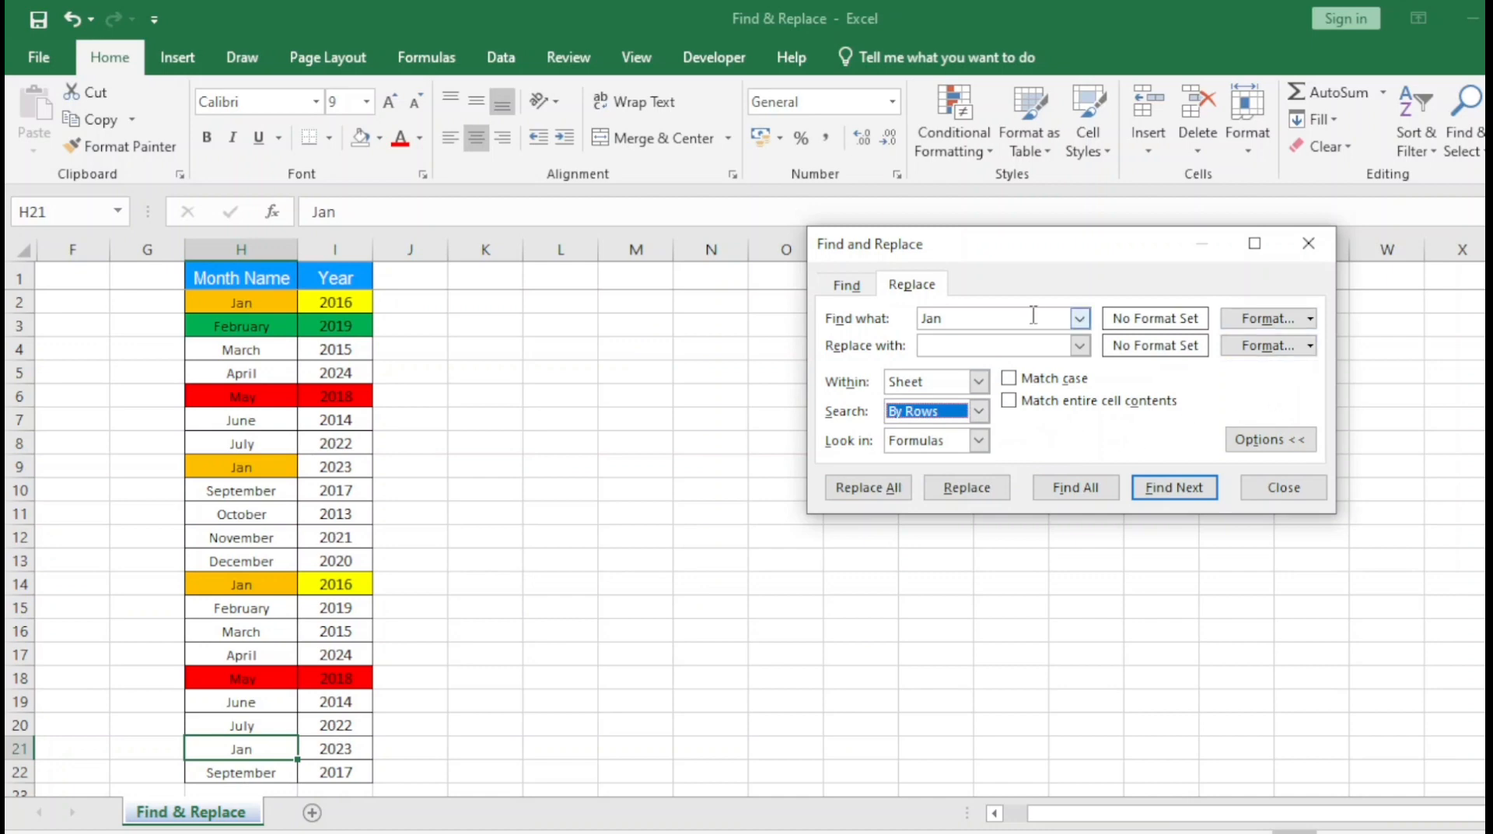
left_click(966, 319)
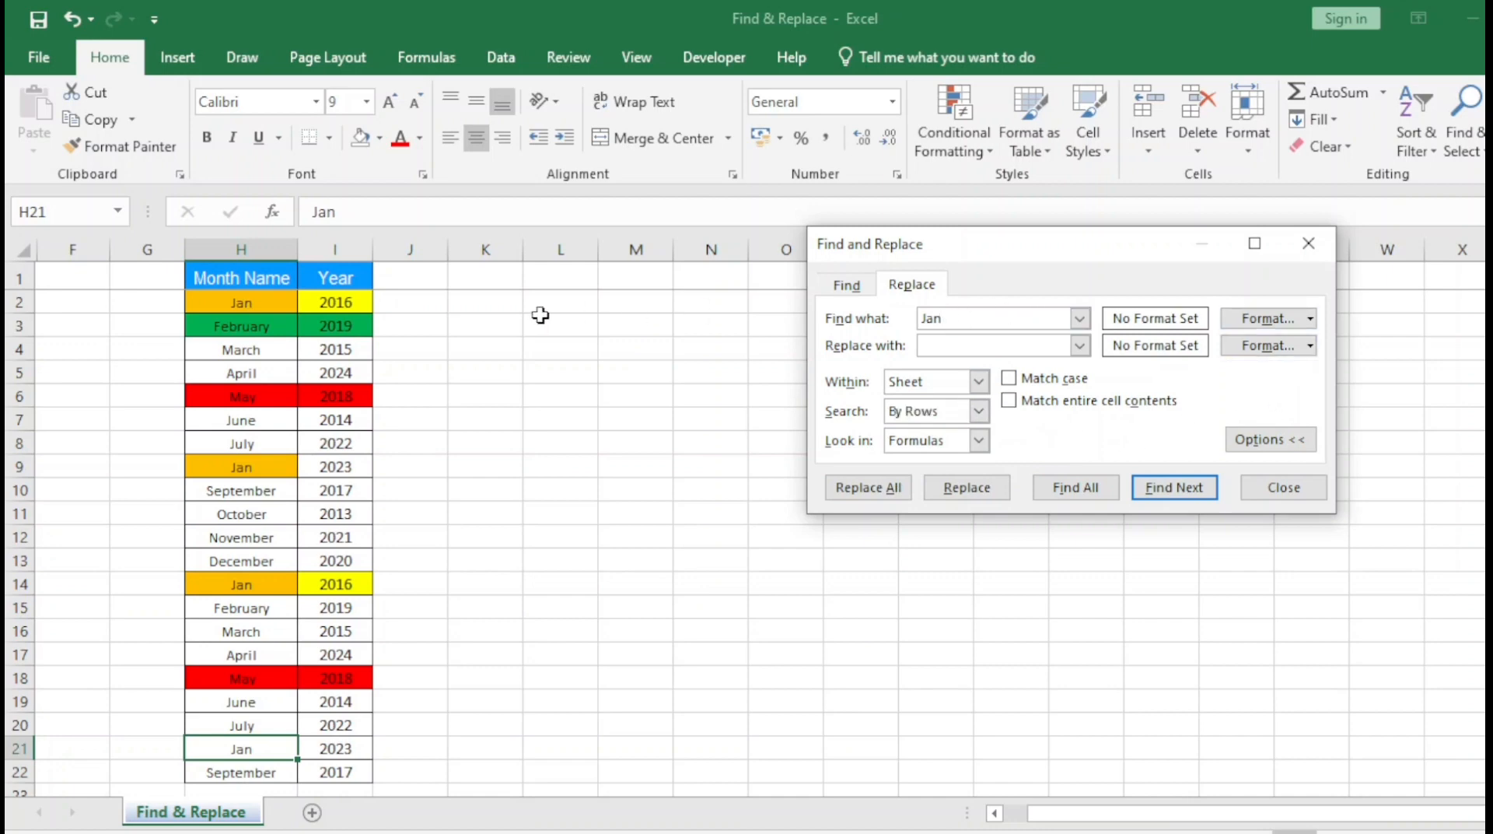
left_click(1312, 318)
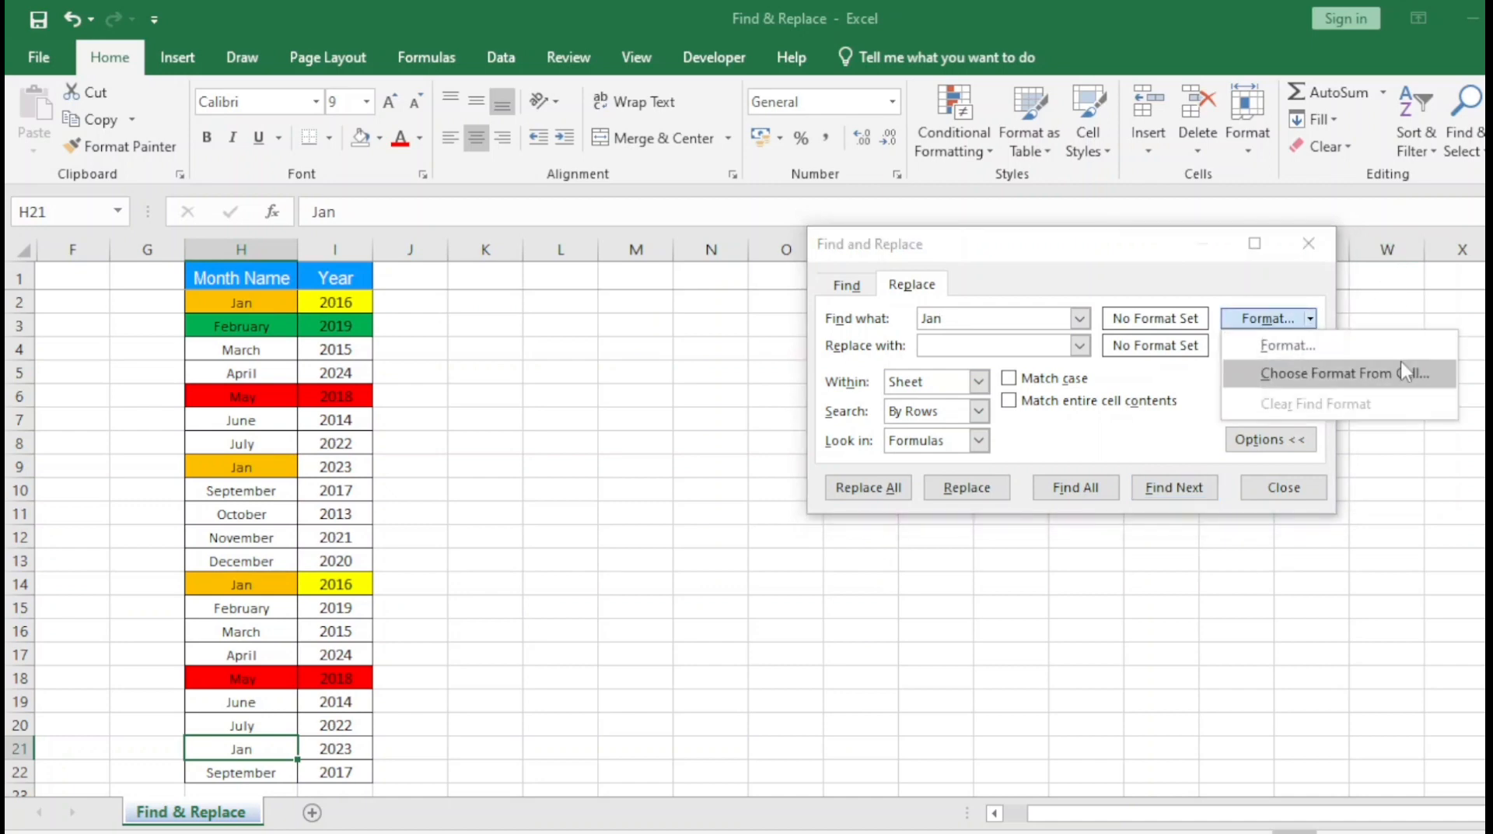
left_click(1447, 349)
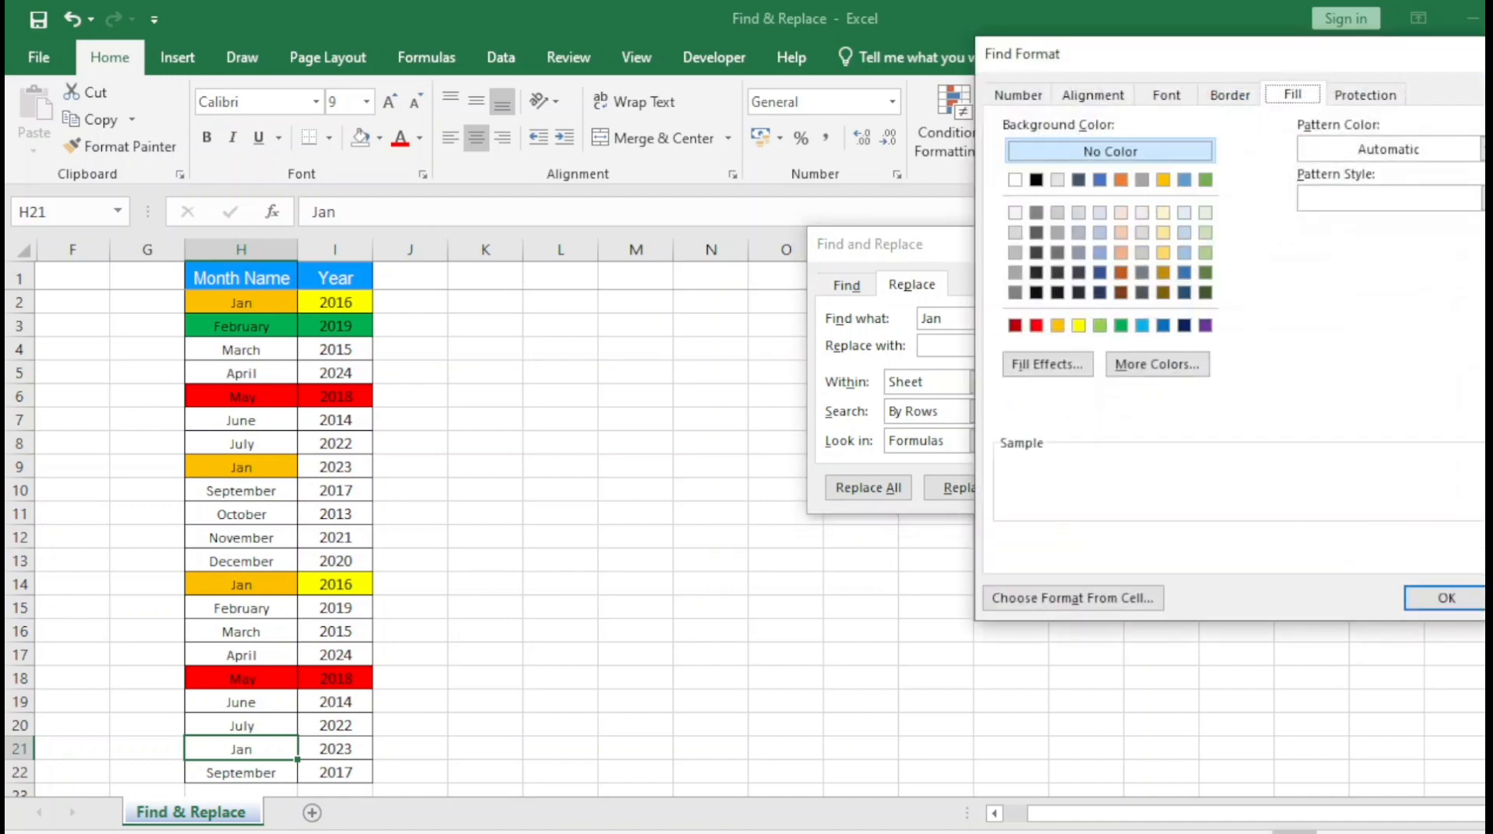
key("Escape")
Take the search format for Jan from the orange-filled cell H2.
left_click(1311, 318)
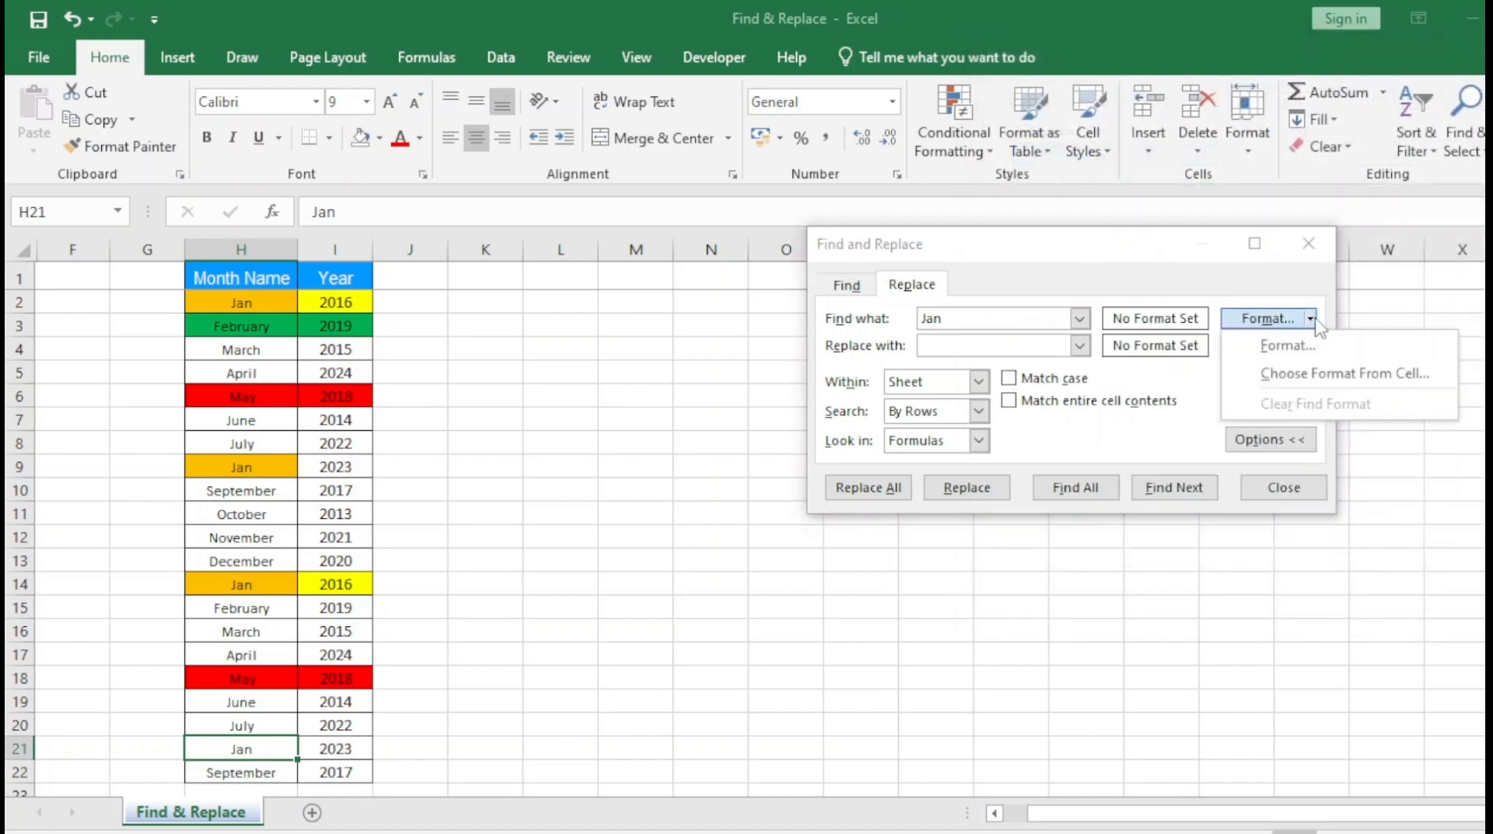
left_click(1322, 377)
left_click(254, 304)
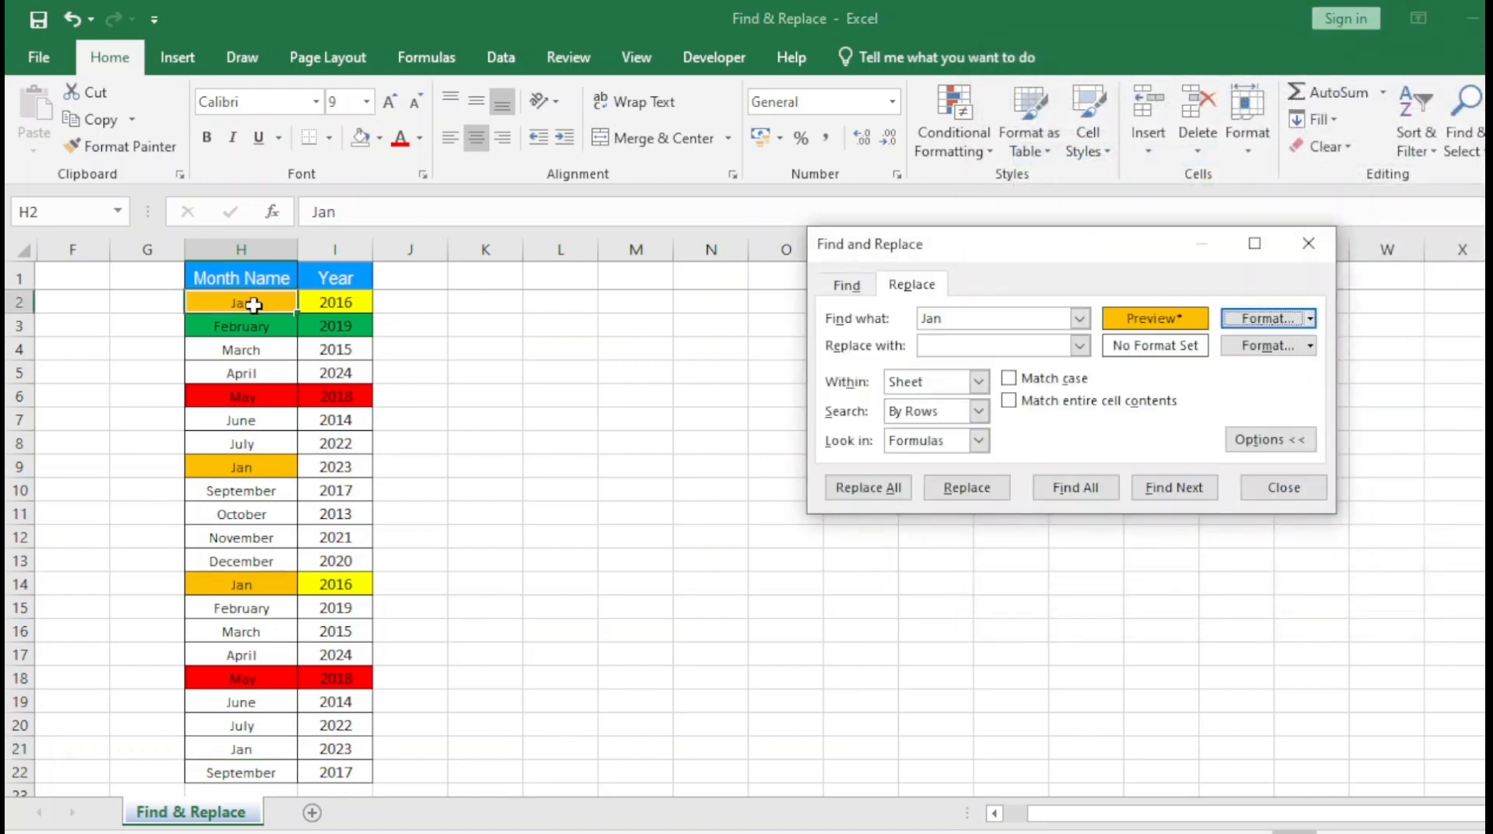
Set the replacement text to Jan, replace all orange-filled Jan entries, check cell H21, and close the dialog.
left_click(946, 339)
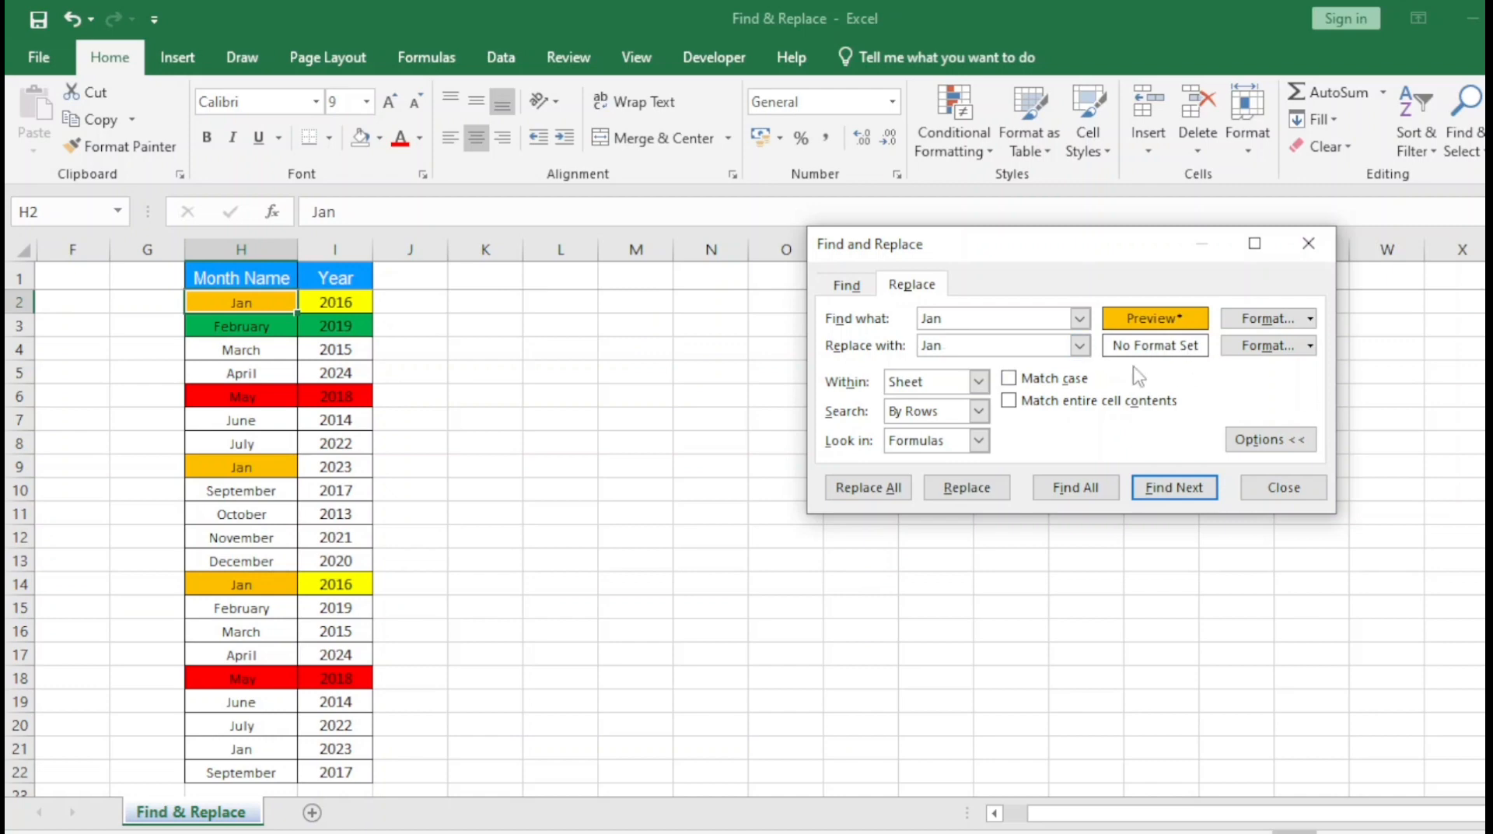
left_click(887, 496)
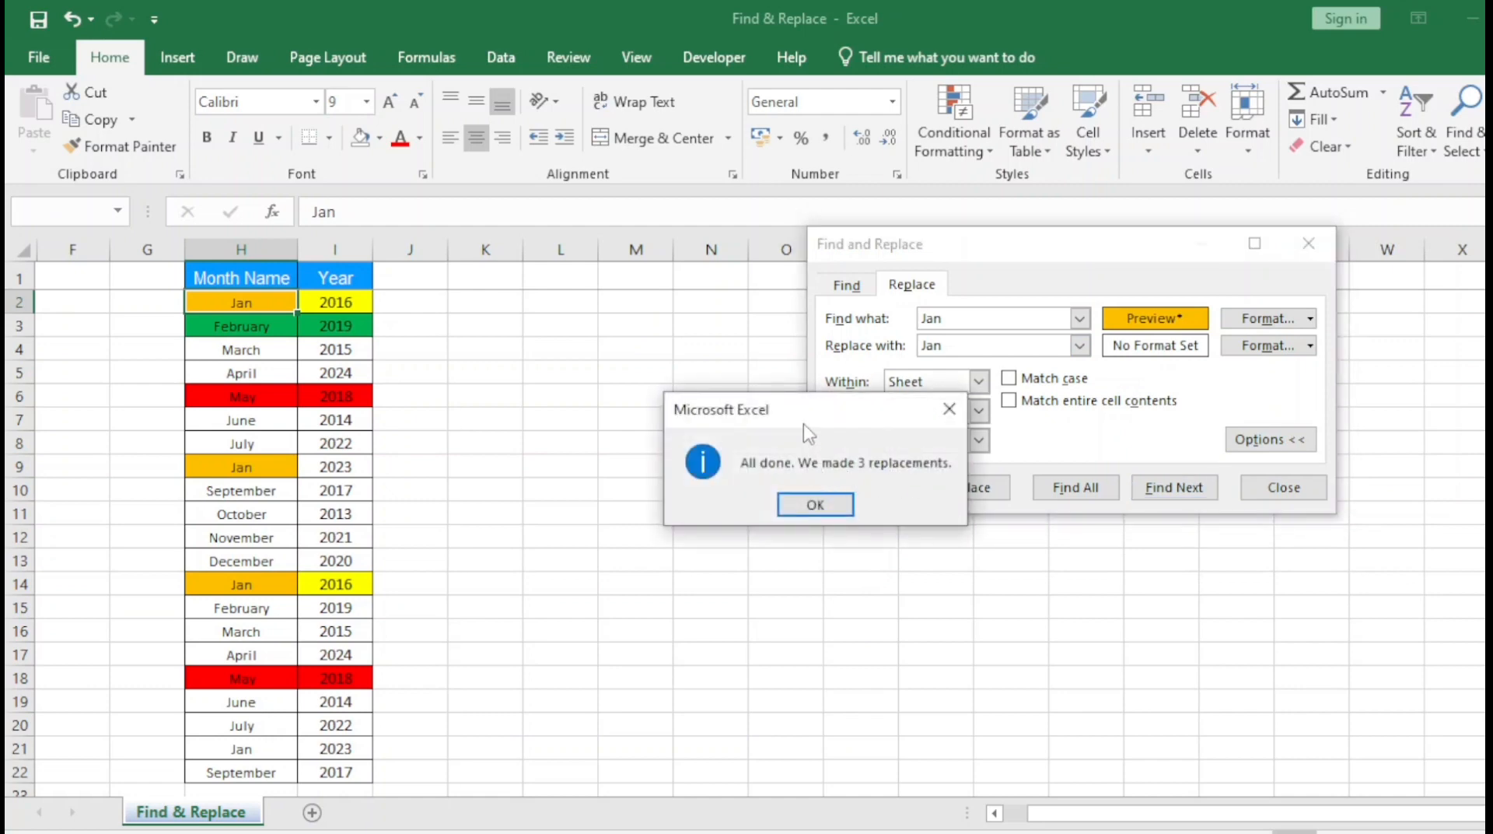
left_click_drag(804, 423, 574, 316)
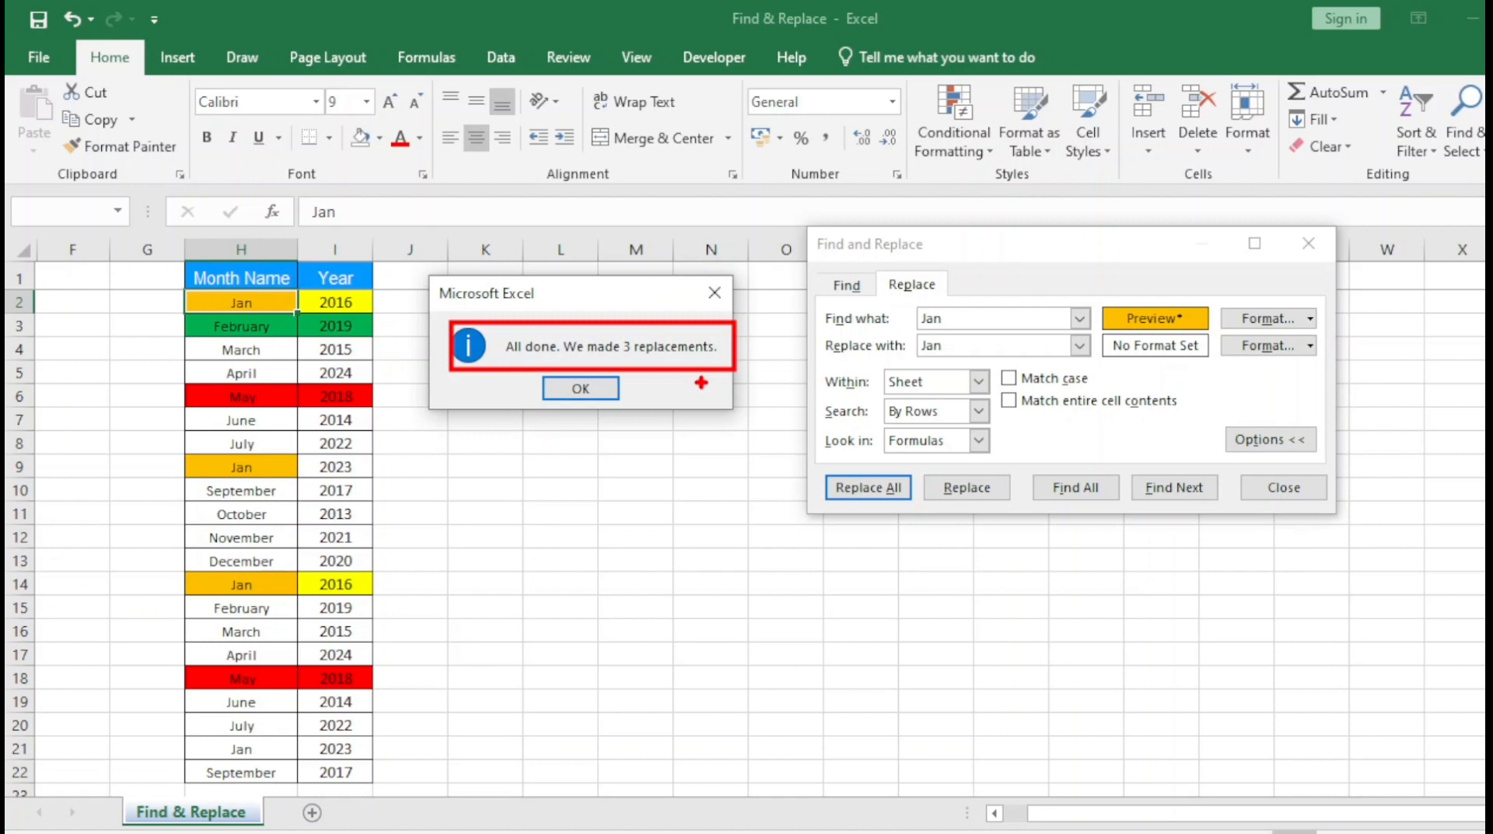
left_click(606, 386)
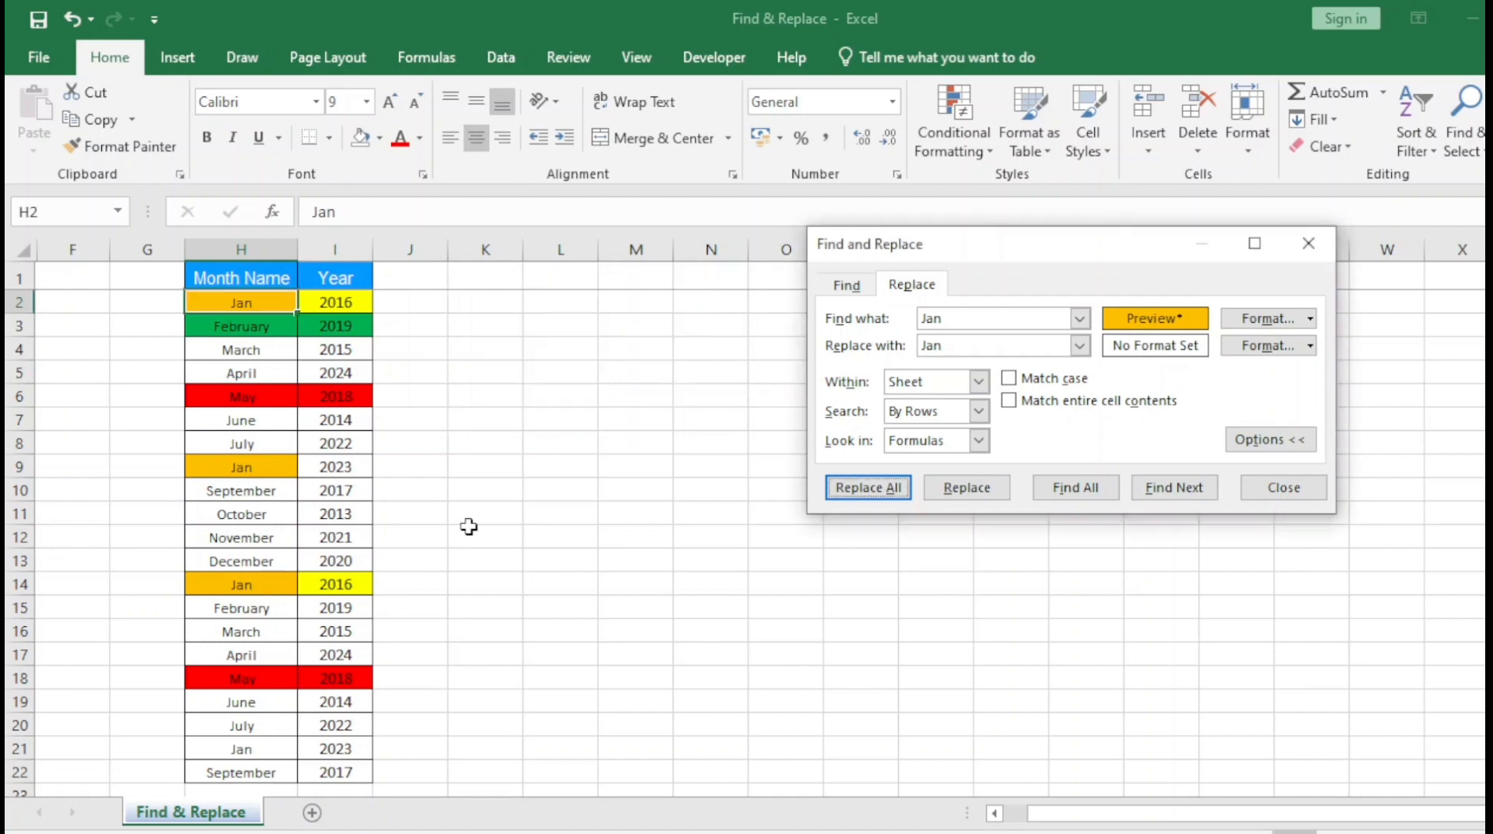
left_click(232, 750)
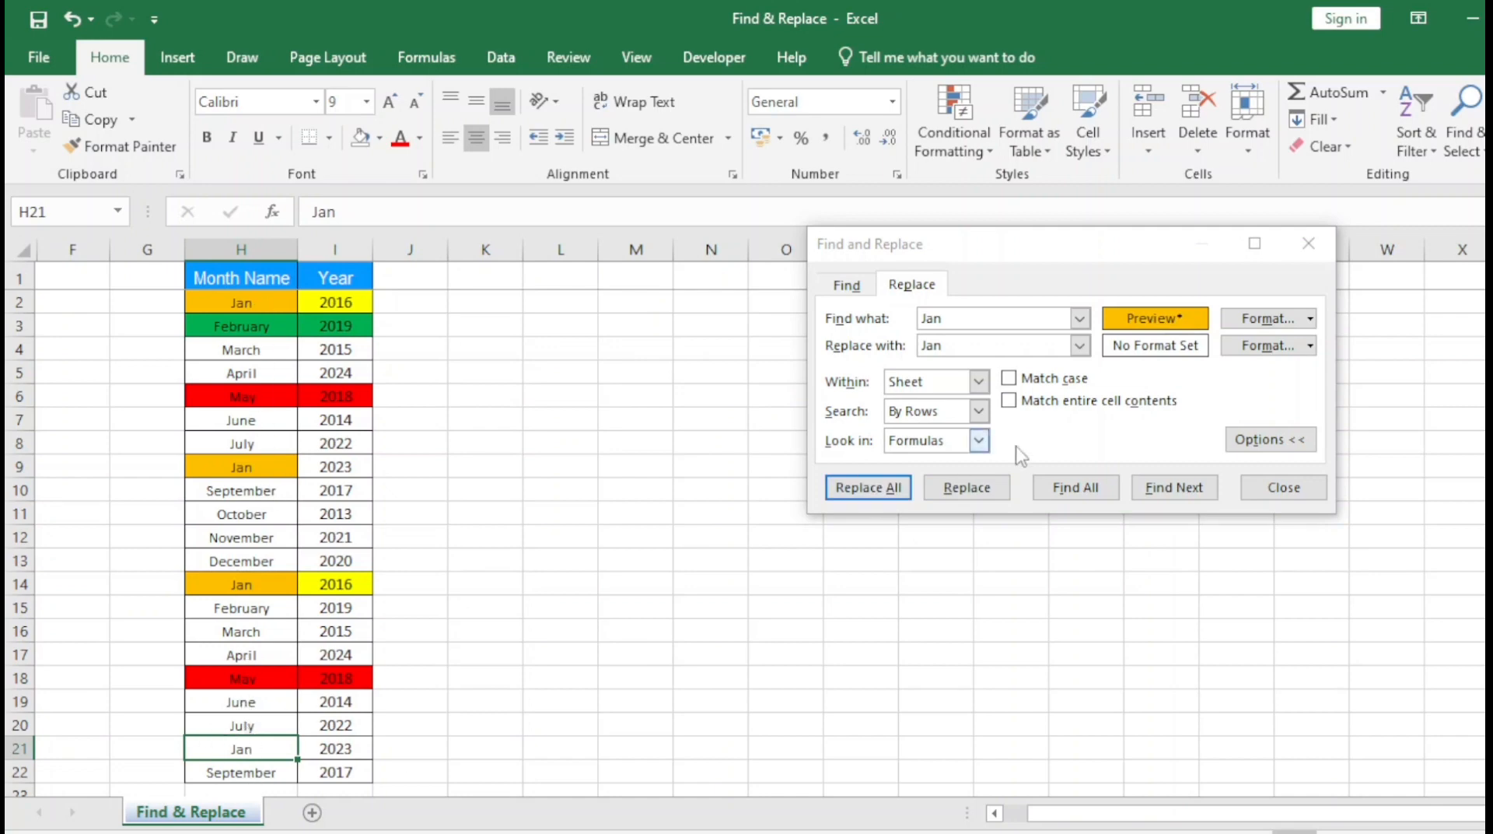
left_click(1309, 243)
Reopen the replacement dialog from cell H5 and clear the search format.
left_click(227, 363)
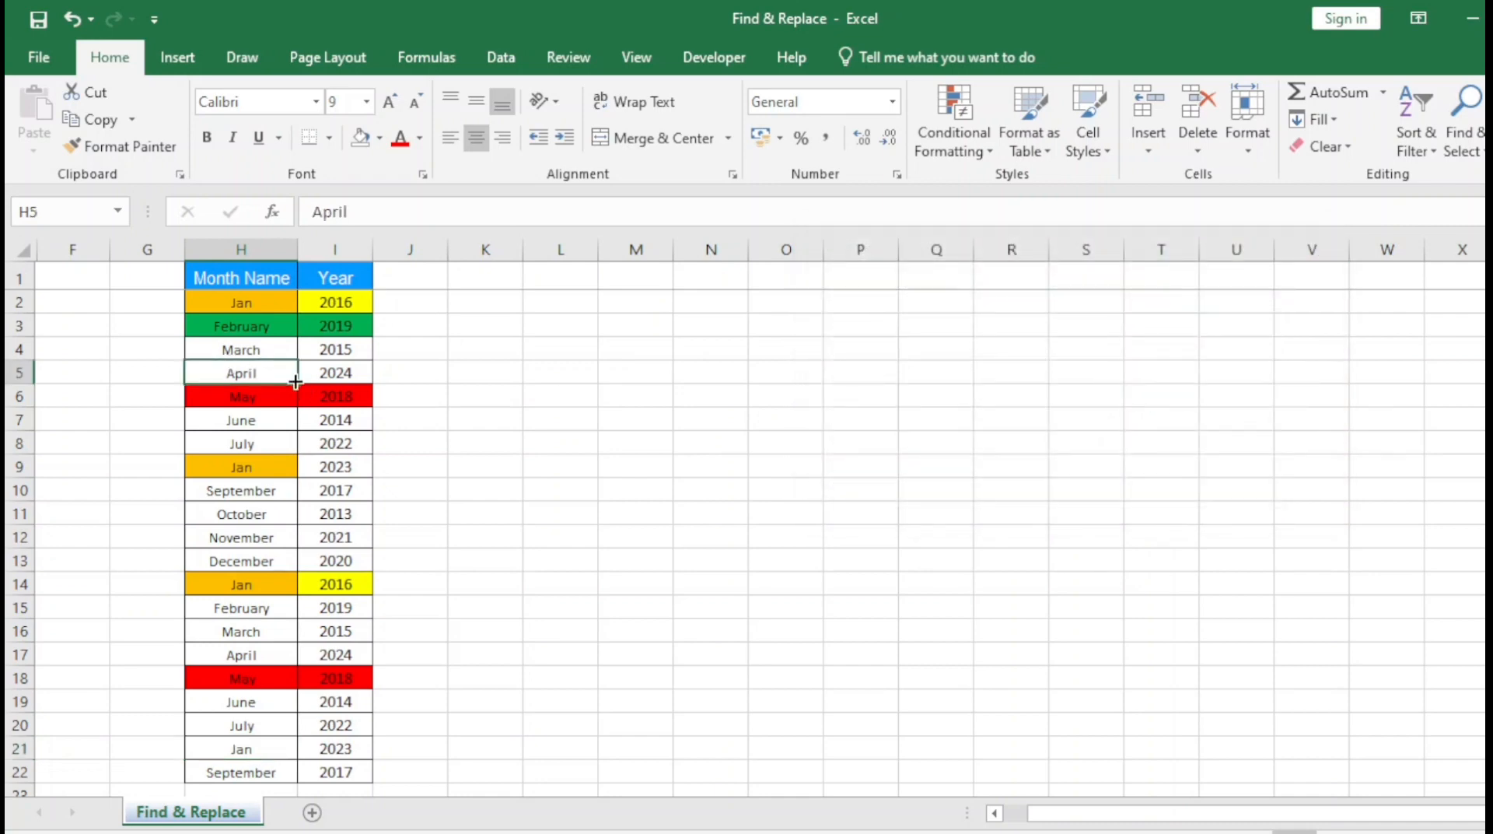
key("ctrl+h")
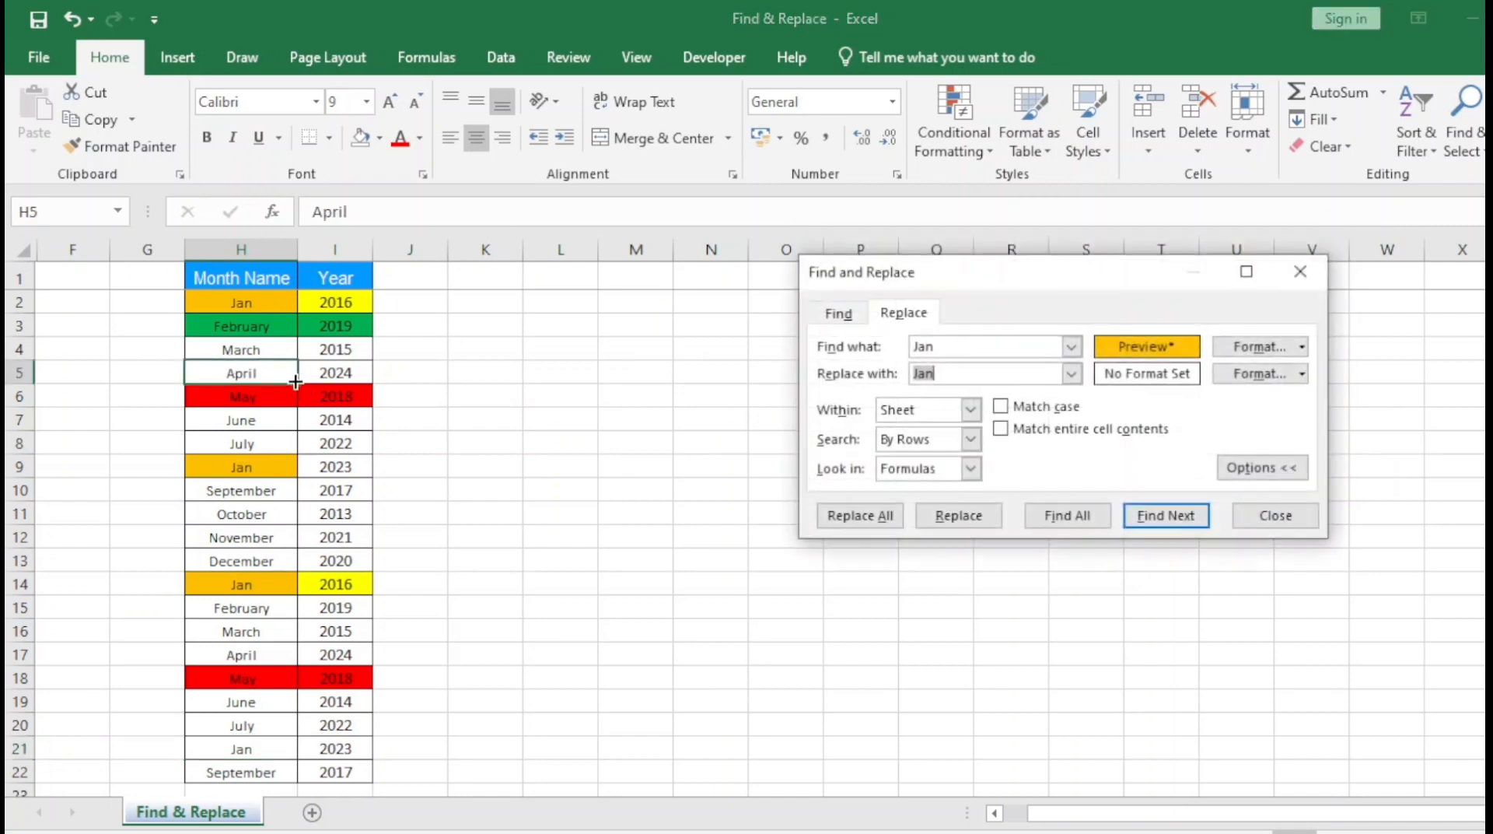
left_click(1302, 347)
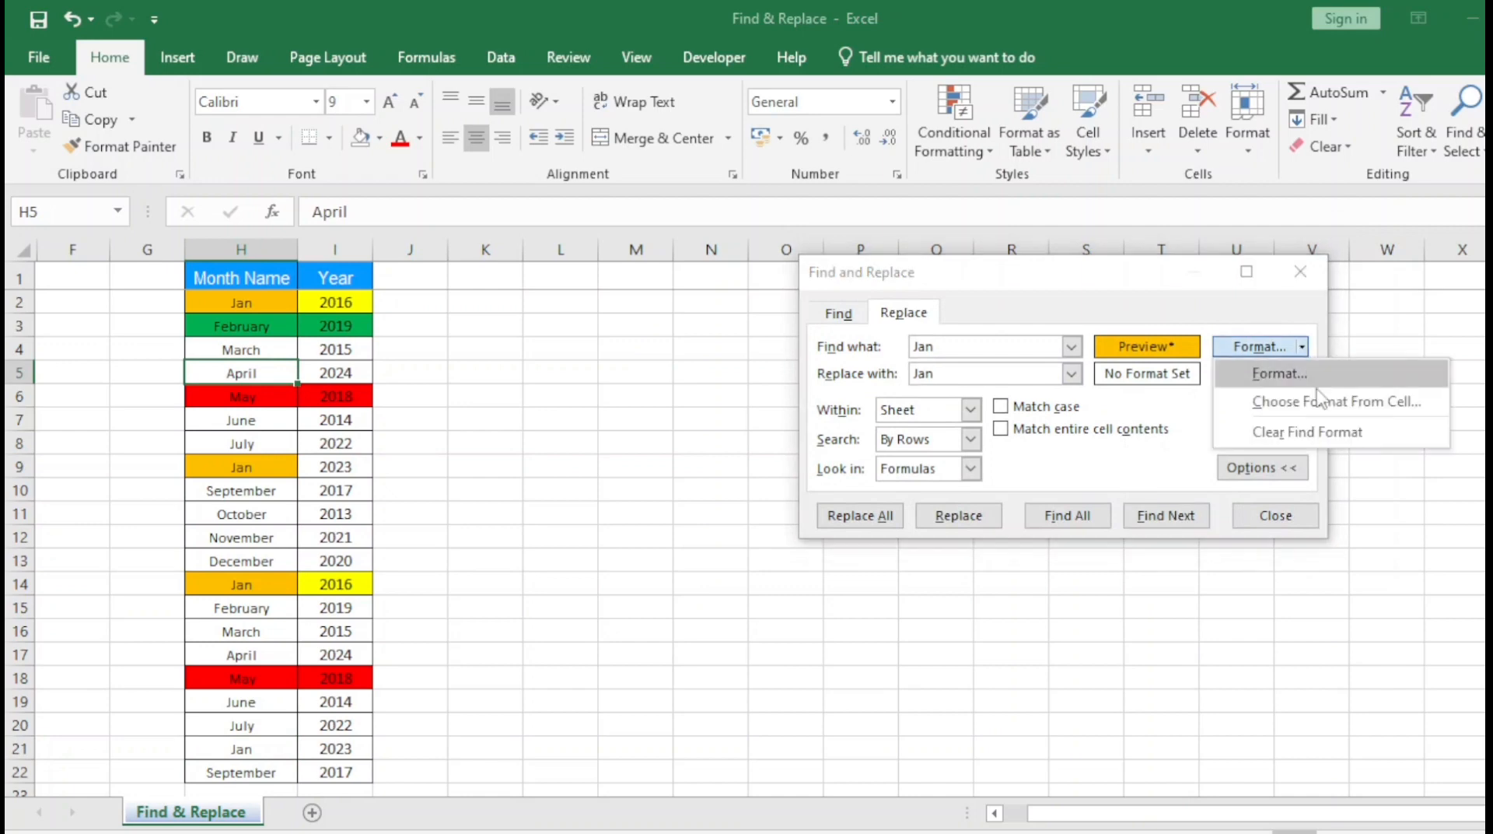
left_click(1284, 432)
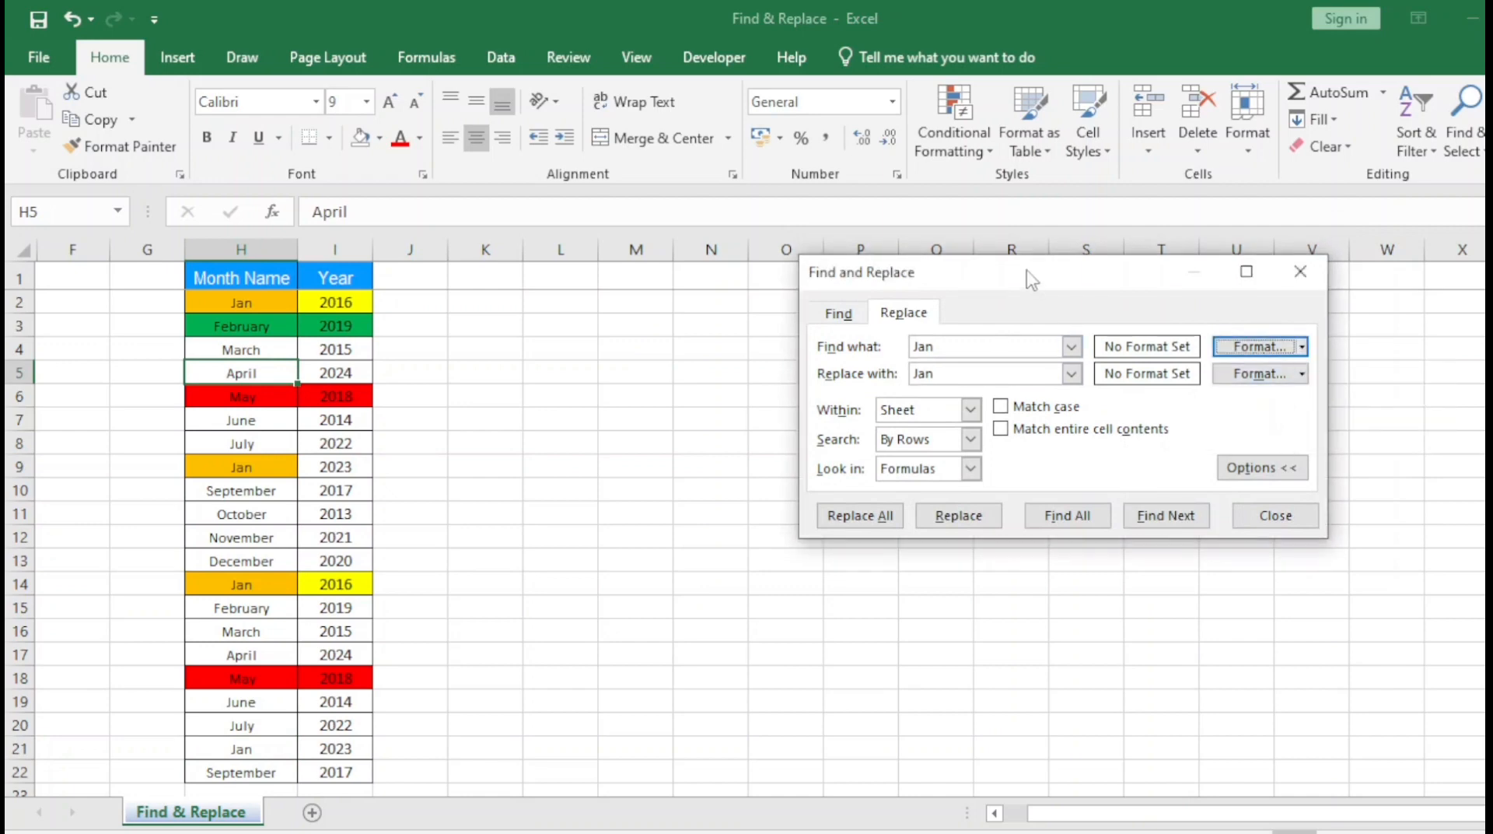
left_click_drag(1030, 275, 992, 260)
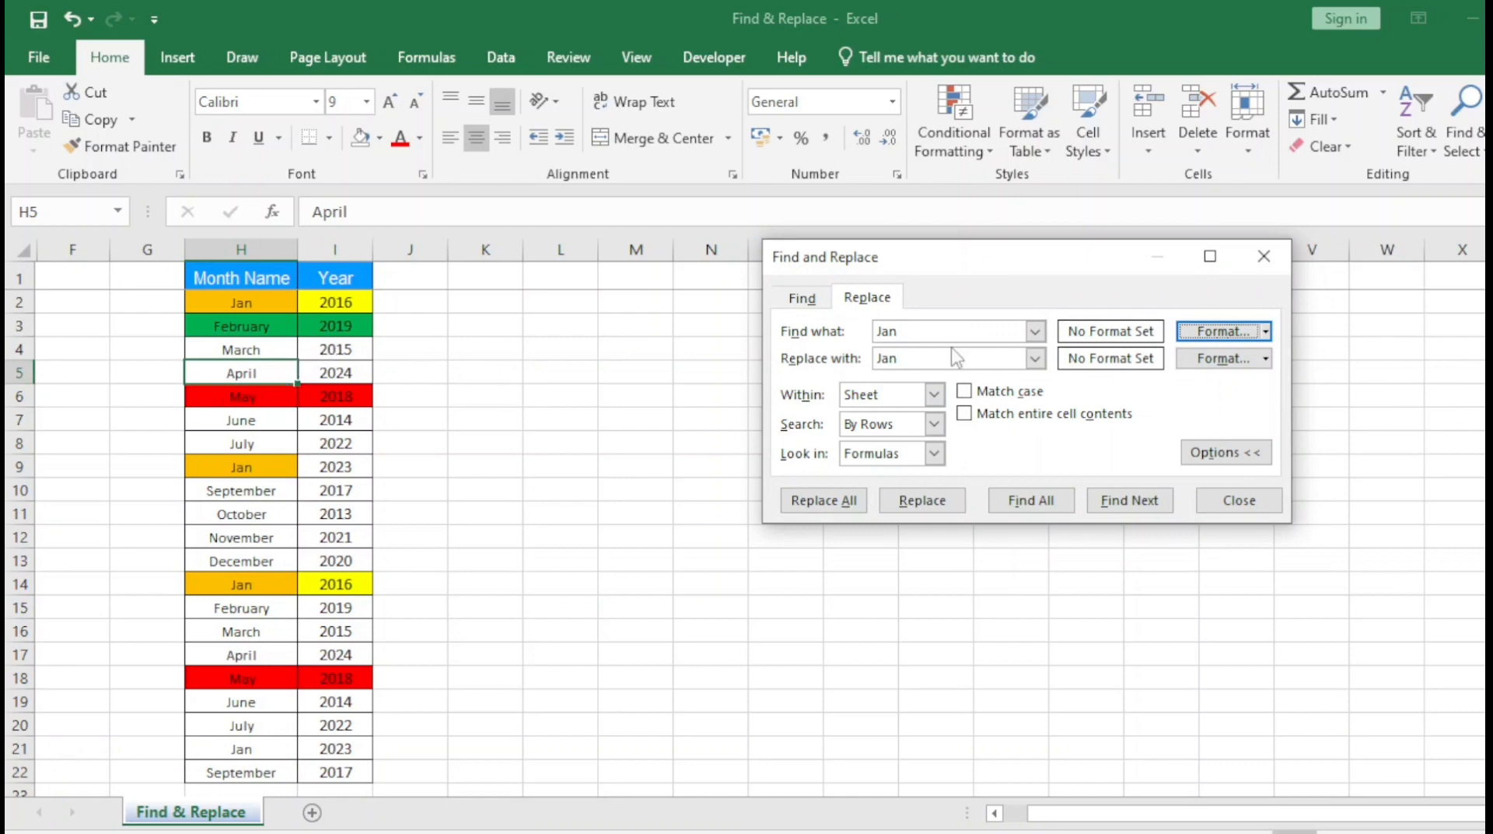
Set the search text to May with the format of red-filled cell H6, and the replacement text to M.
double_click(905, 335)
type("May")
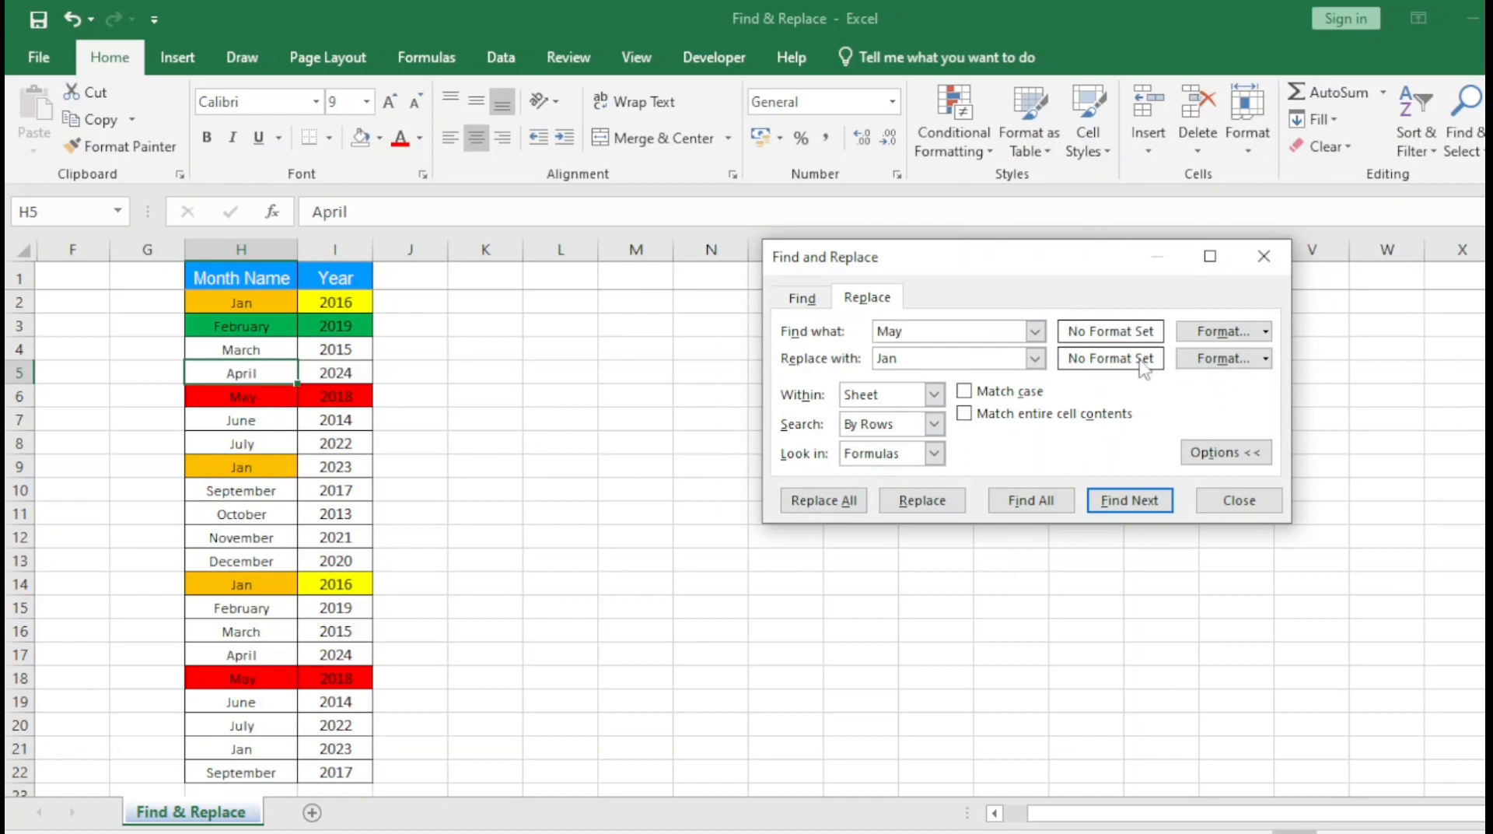
left_click(1266, 332)
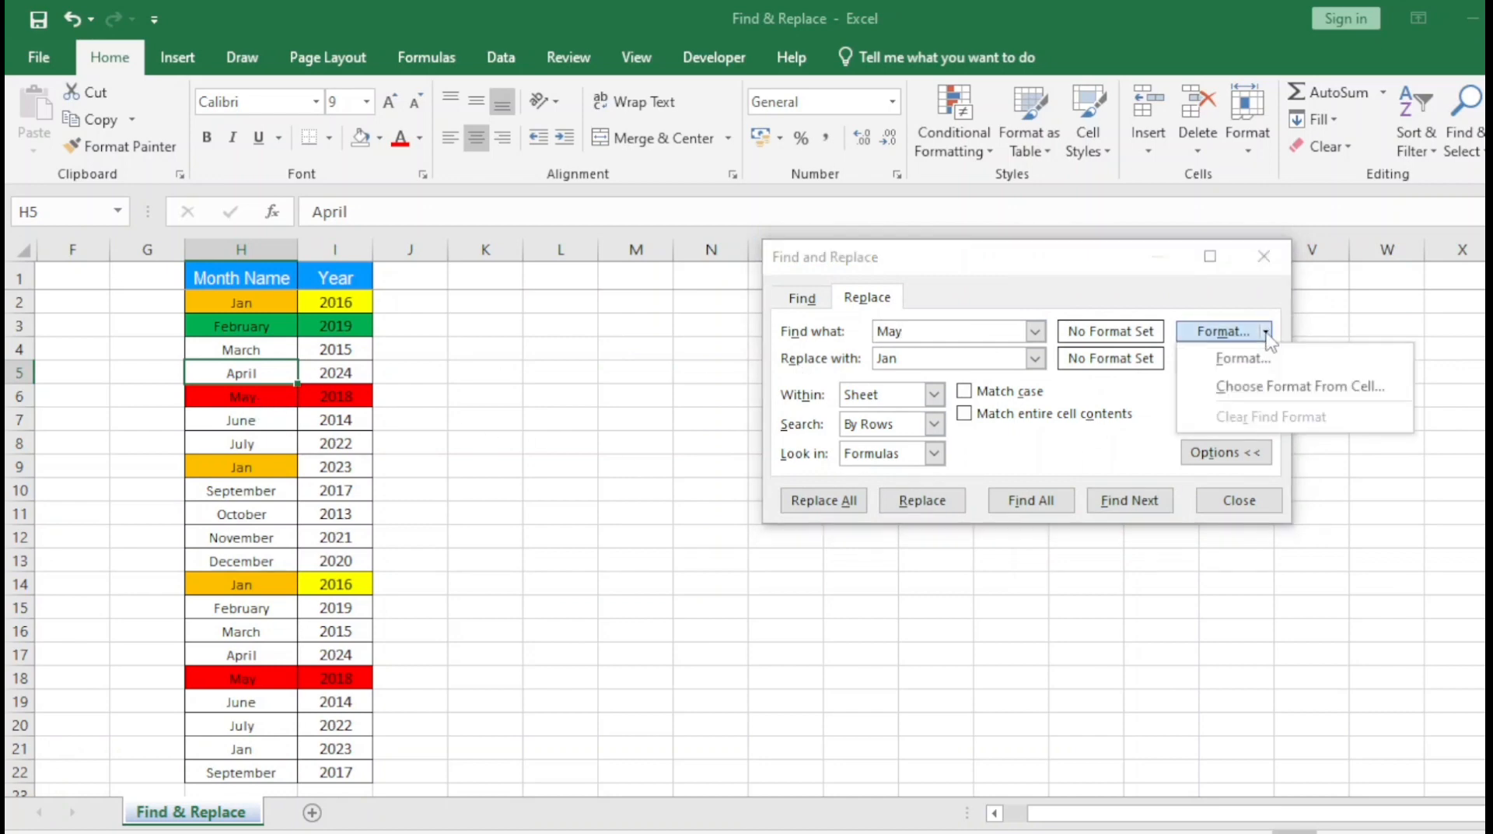
left_click(1263, 391)
left_click(229, 398)
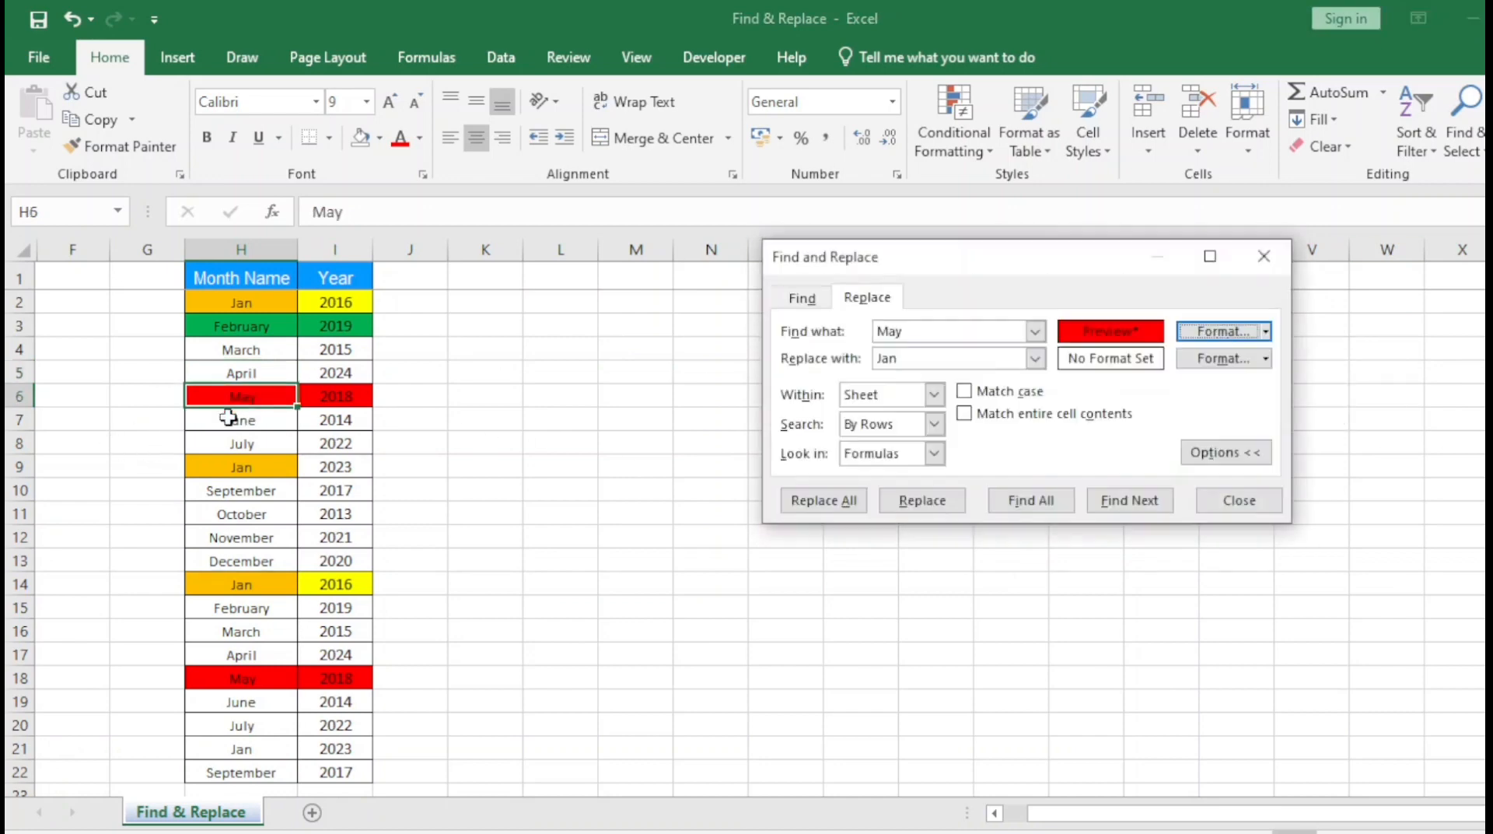
left_click(939, 359)
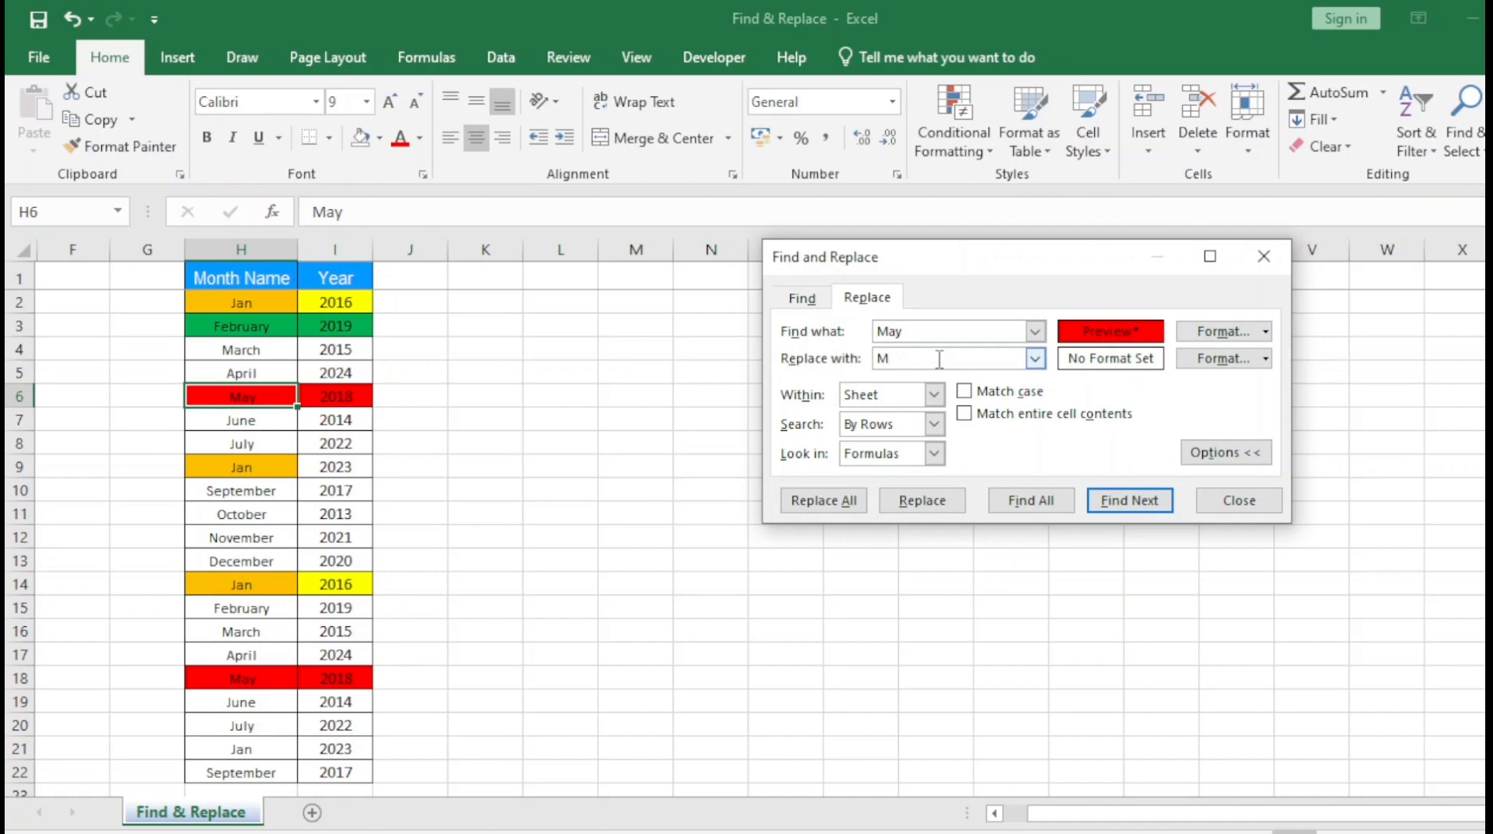
type("M")
Set the replacement format for M to a dark red fill.
left_click(1266, 359)
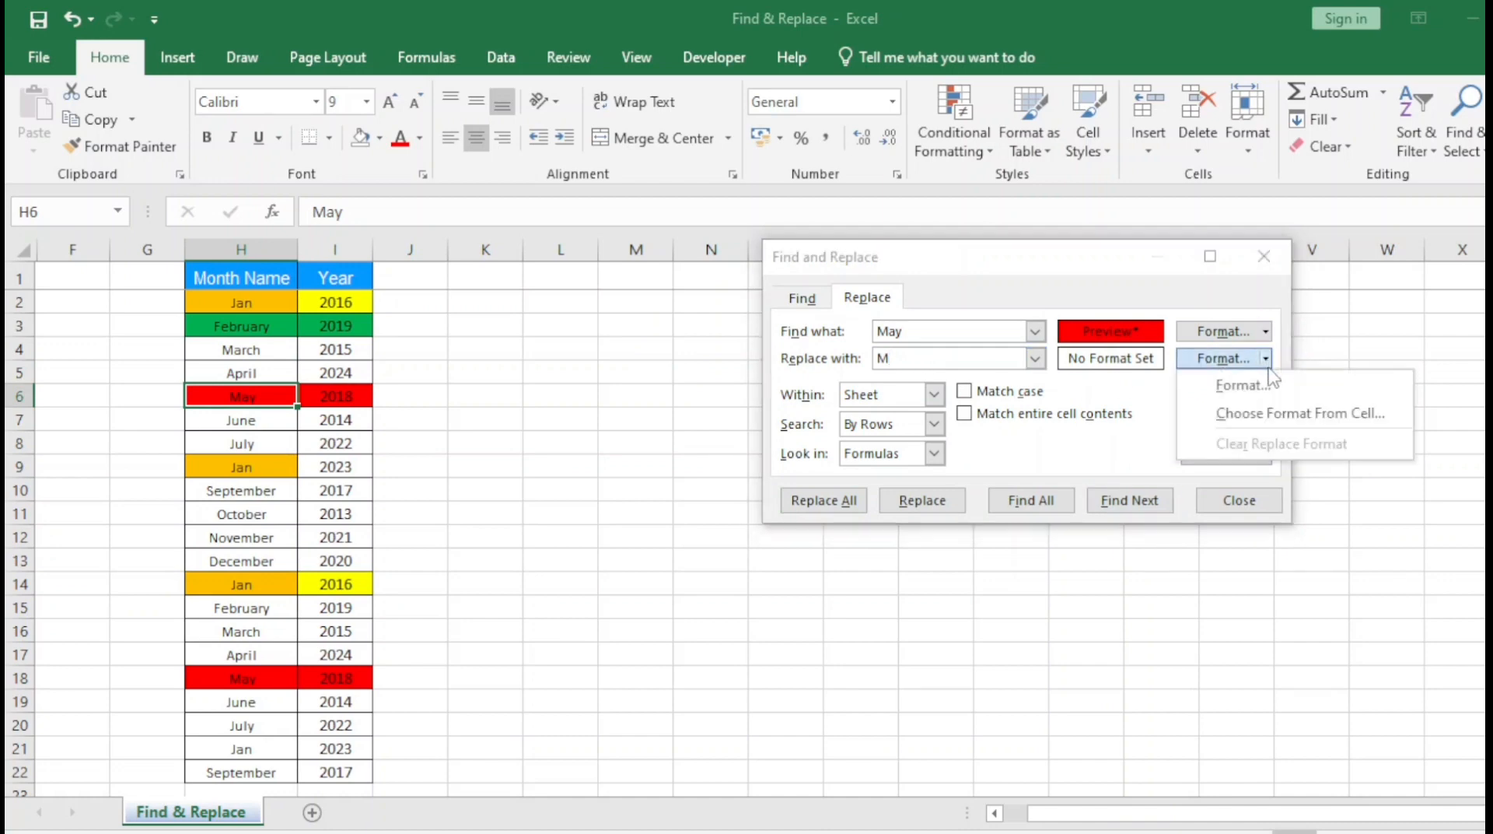
left_click(1295, 413)
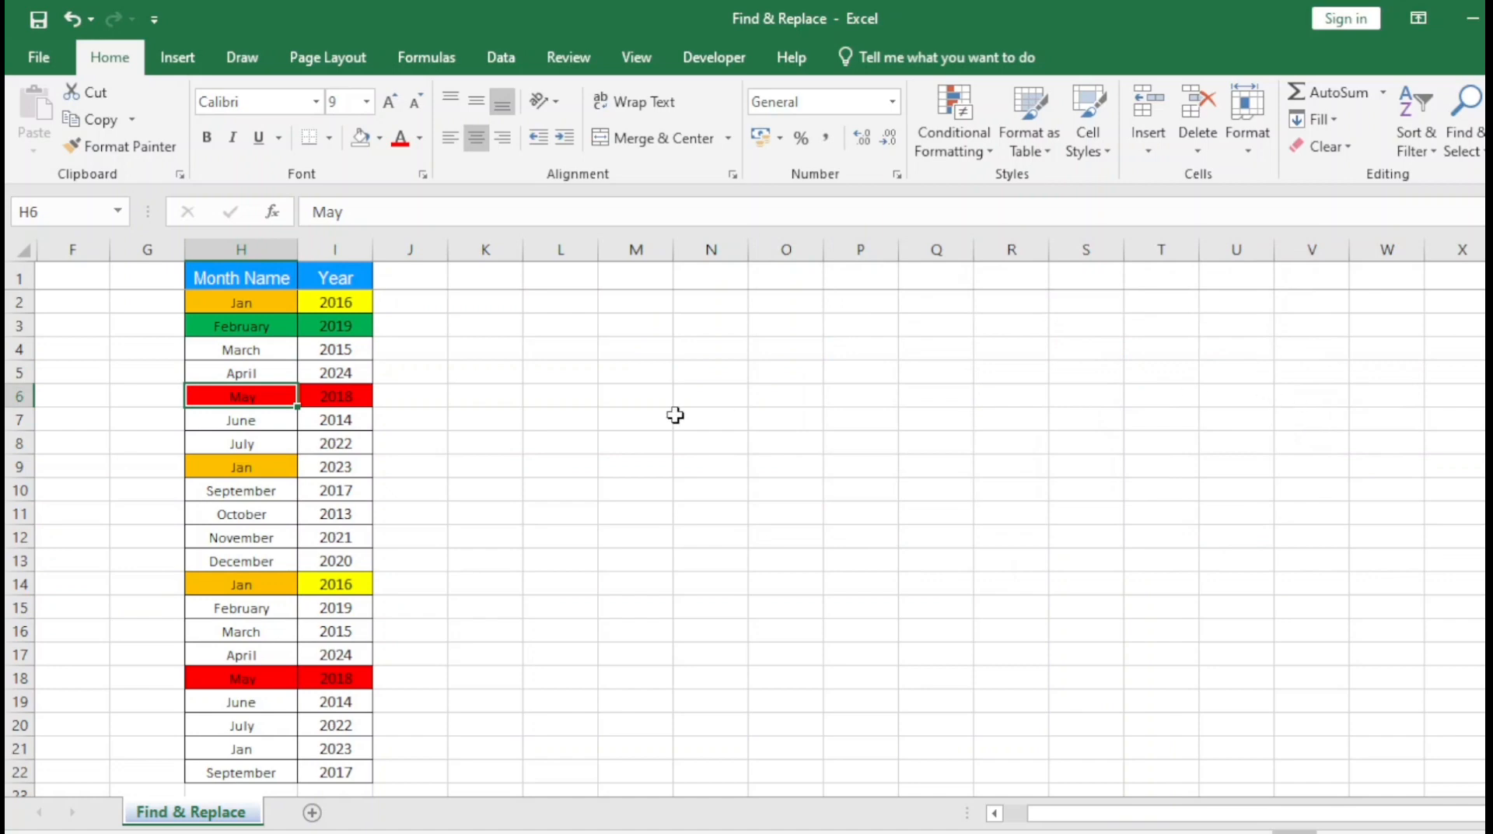
key("Escape")
left_click(1265, 358)
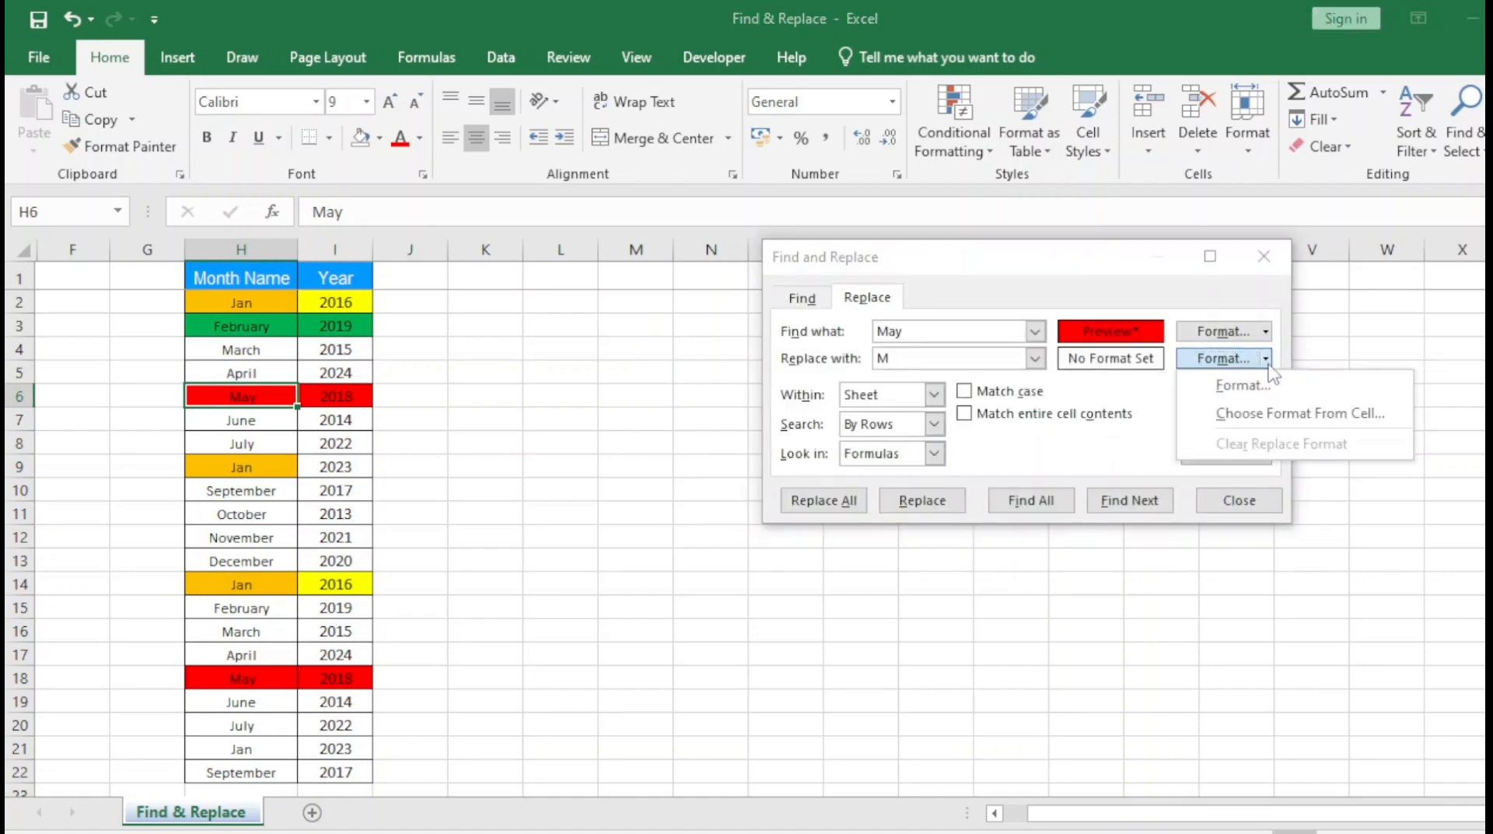
left_click(1254, 384)
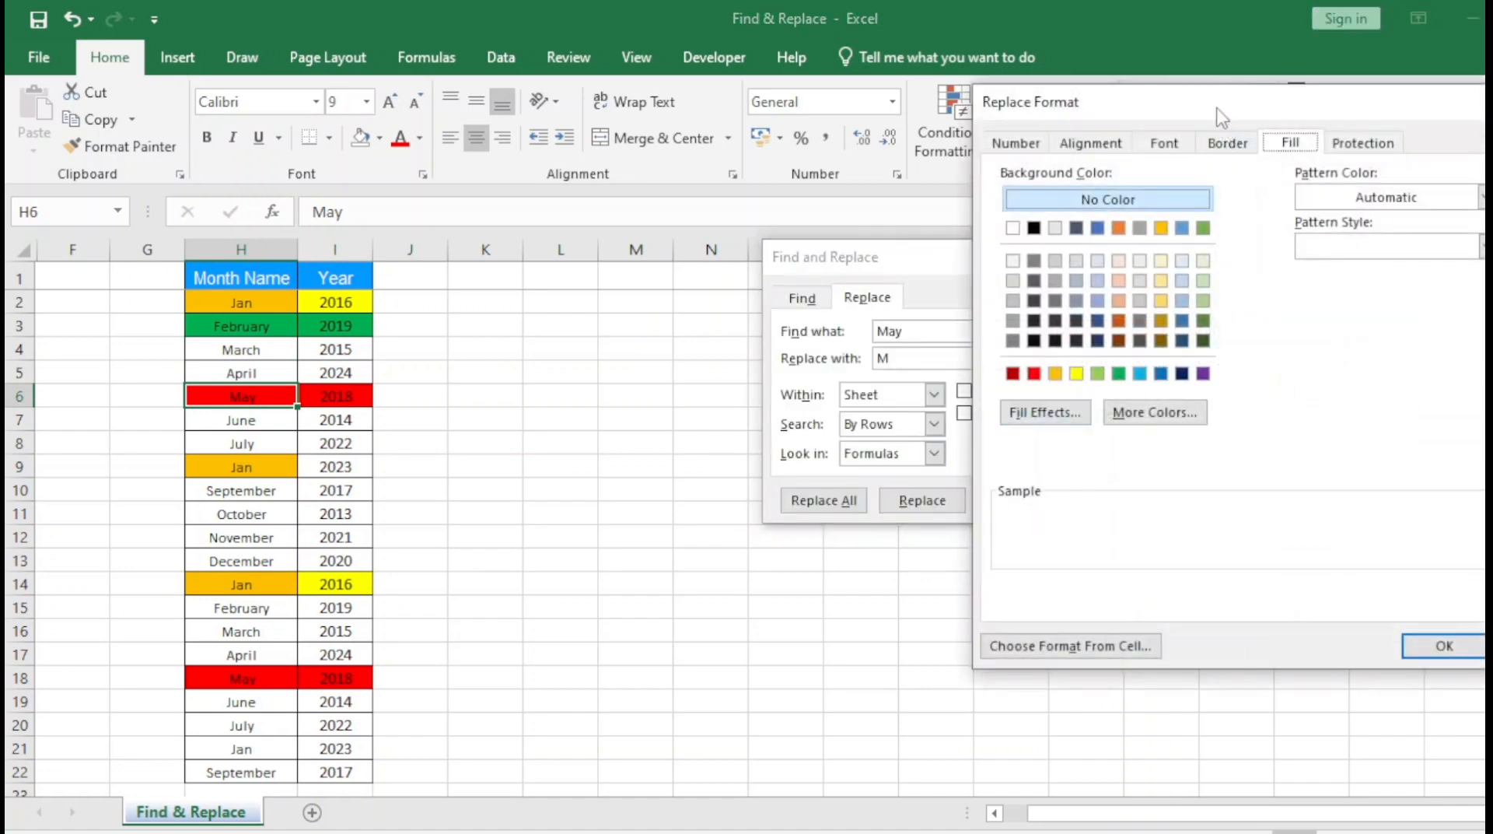
left_click_drag(1218, 109, 1215, 160)
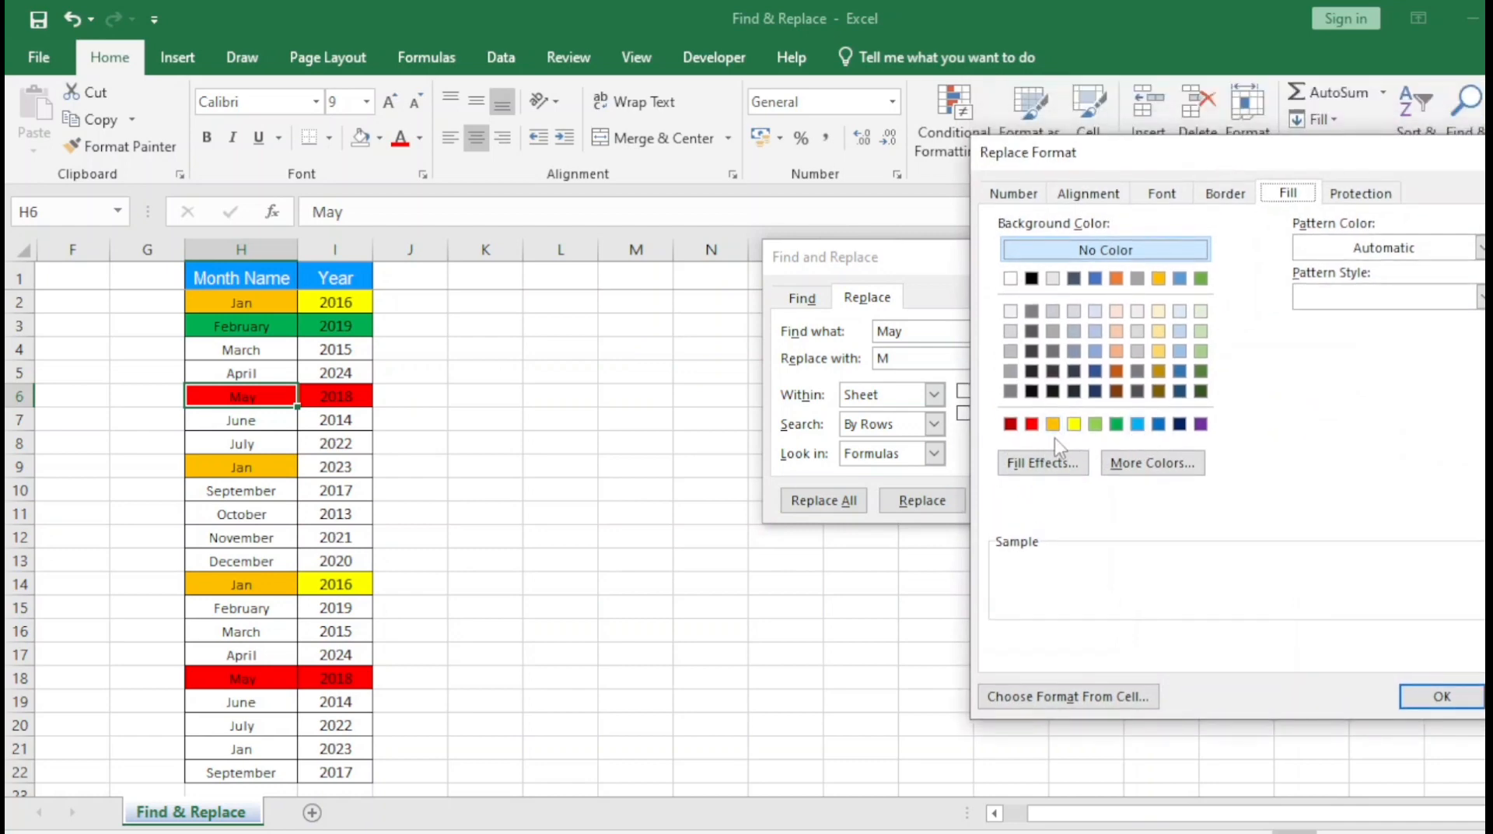
left_click(1010, 424)
left_click(1440, 694)
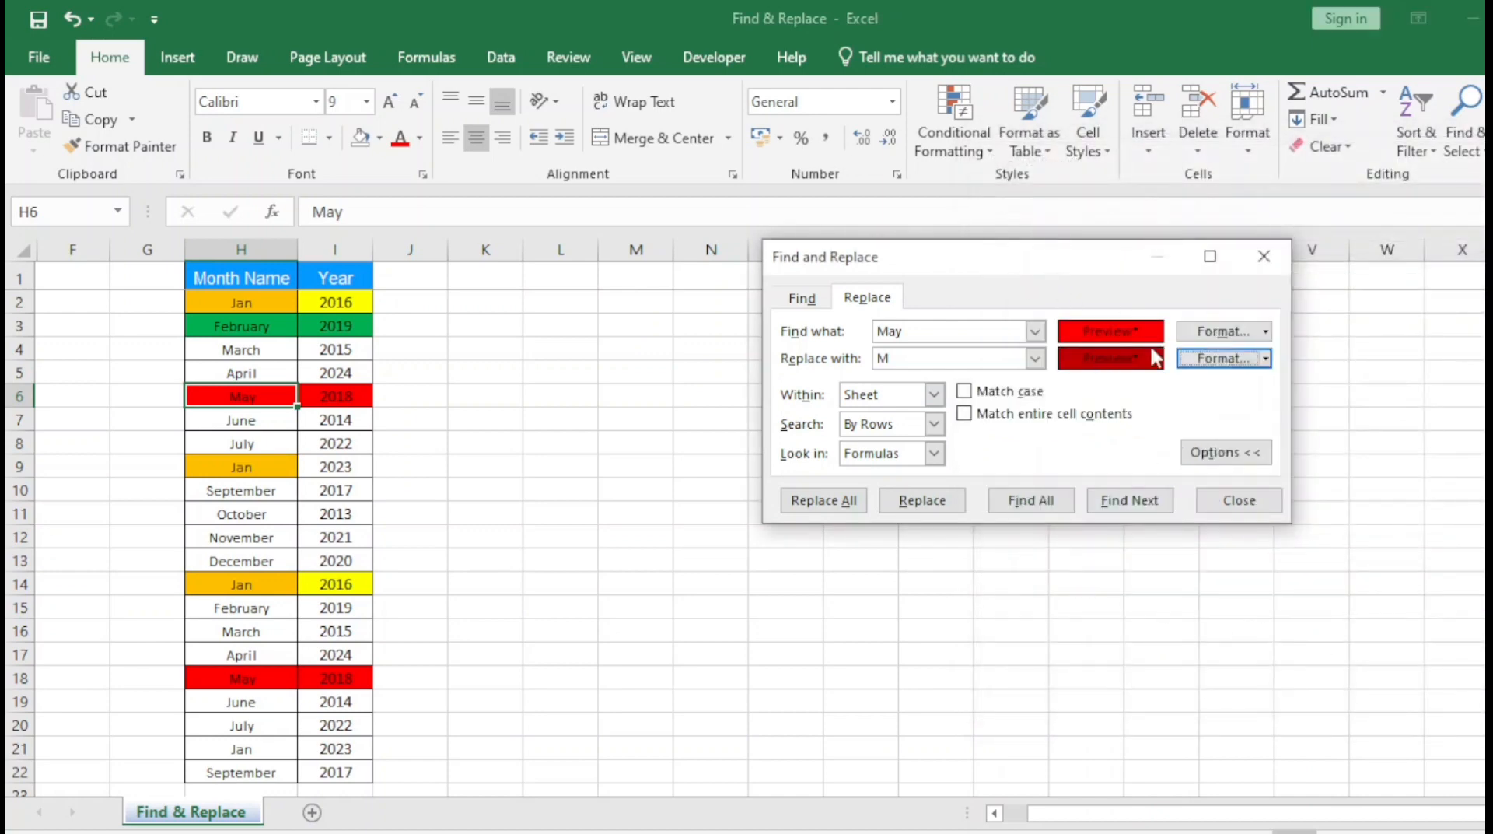
Set the replacement format's fill to green and replace all red-filled May entries with M.
left_click(1266, 359)
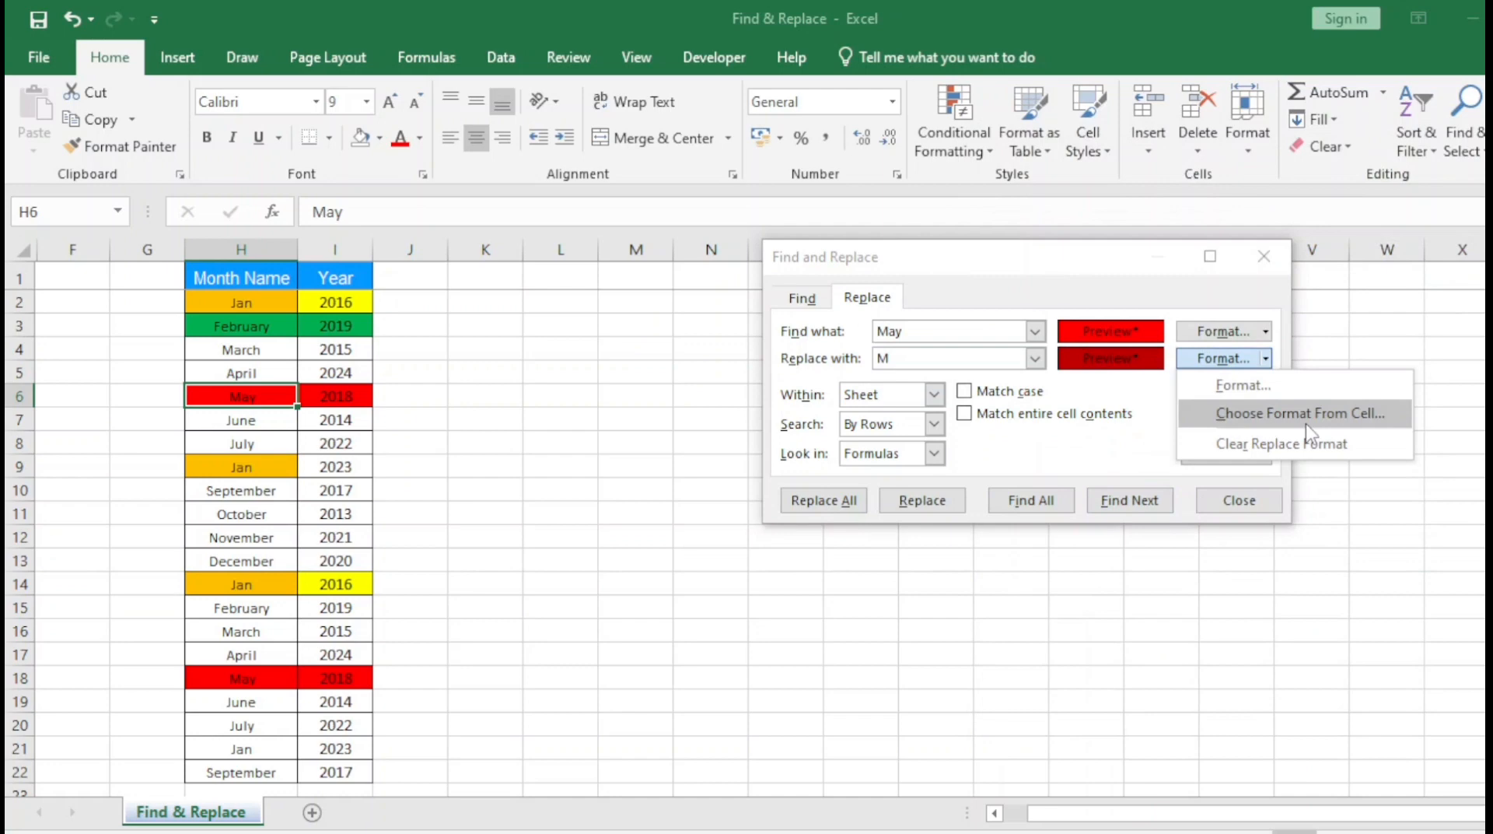
left_click(1244, 386)
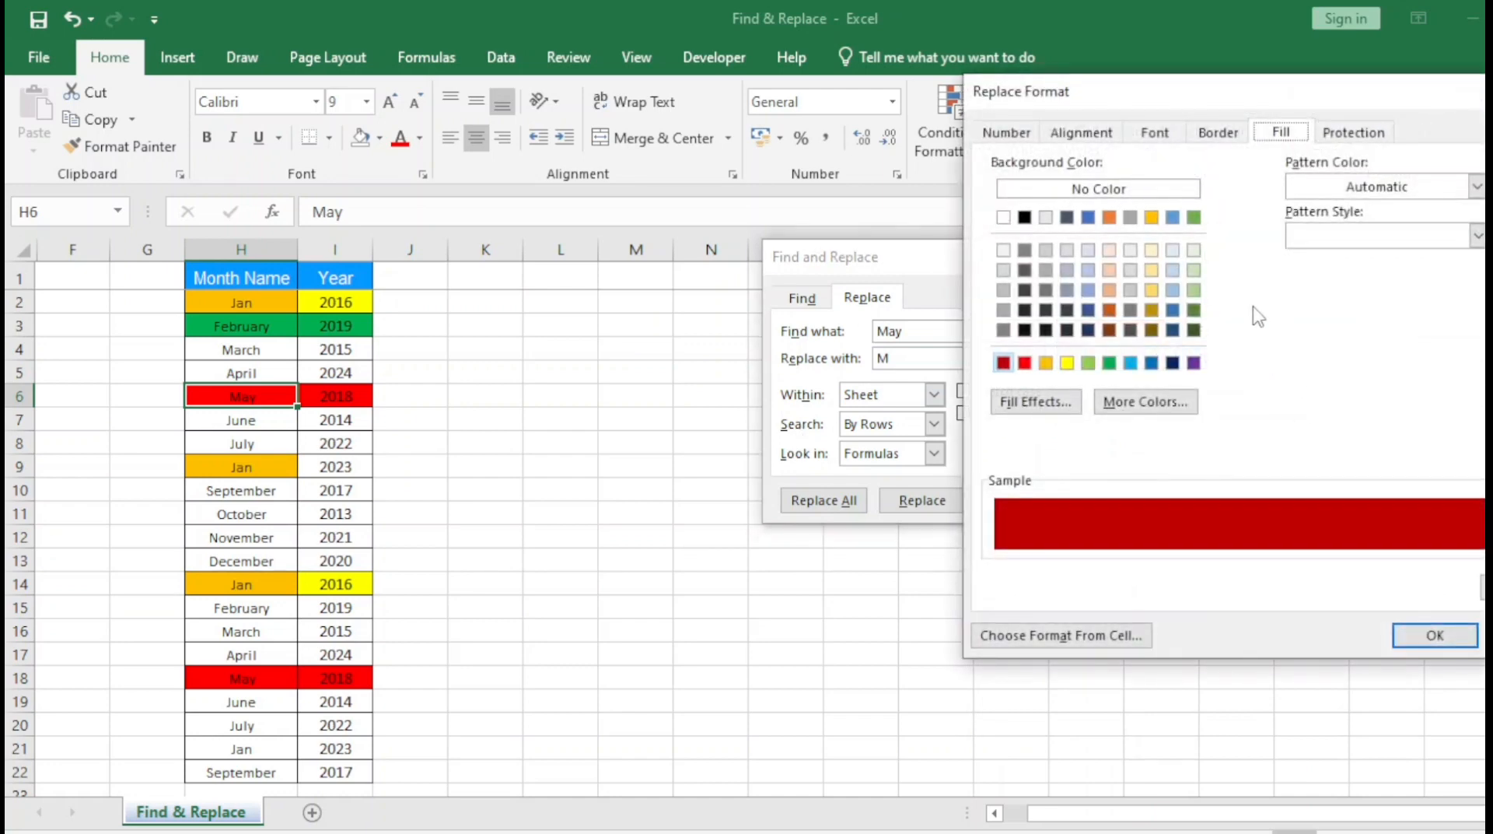
left_click(1109, 363)
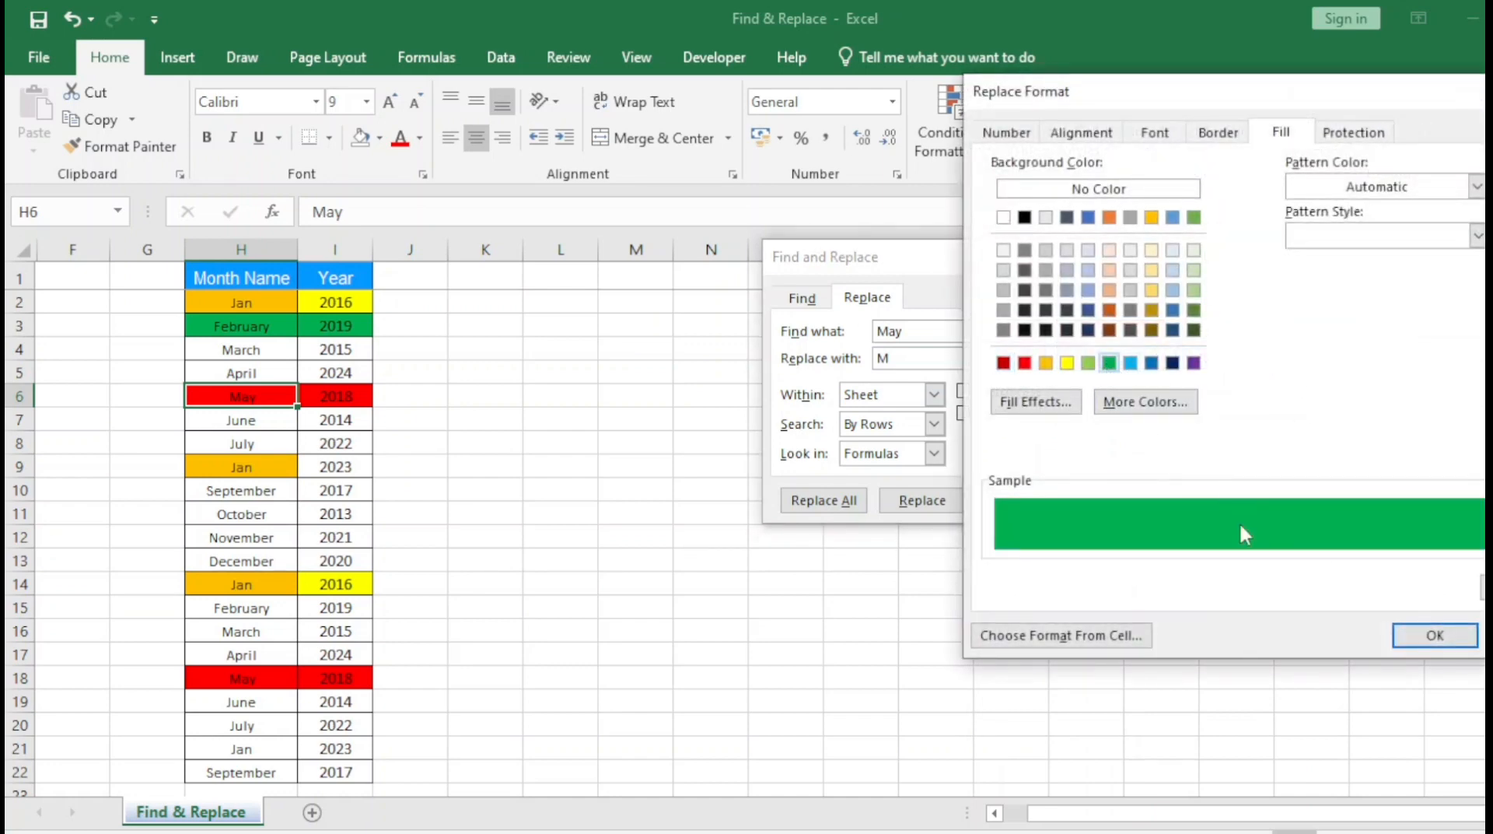
left_click(1427, 635)
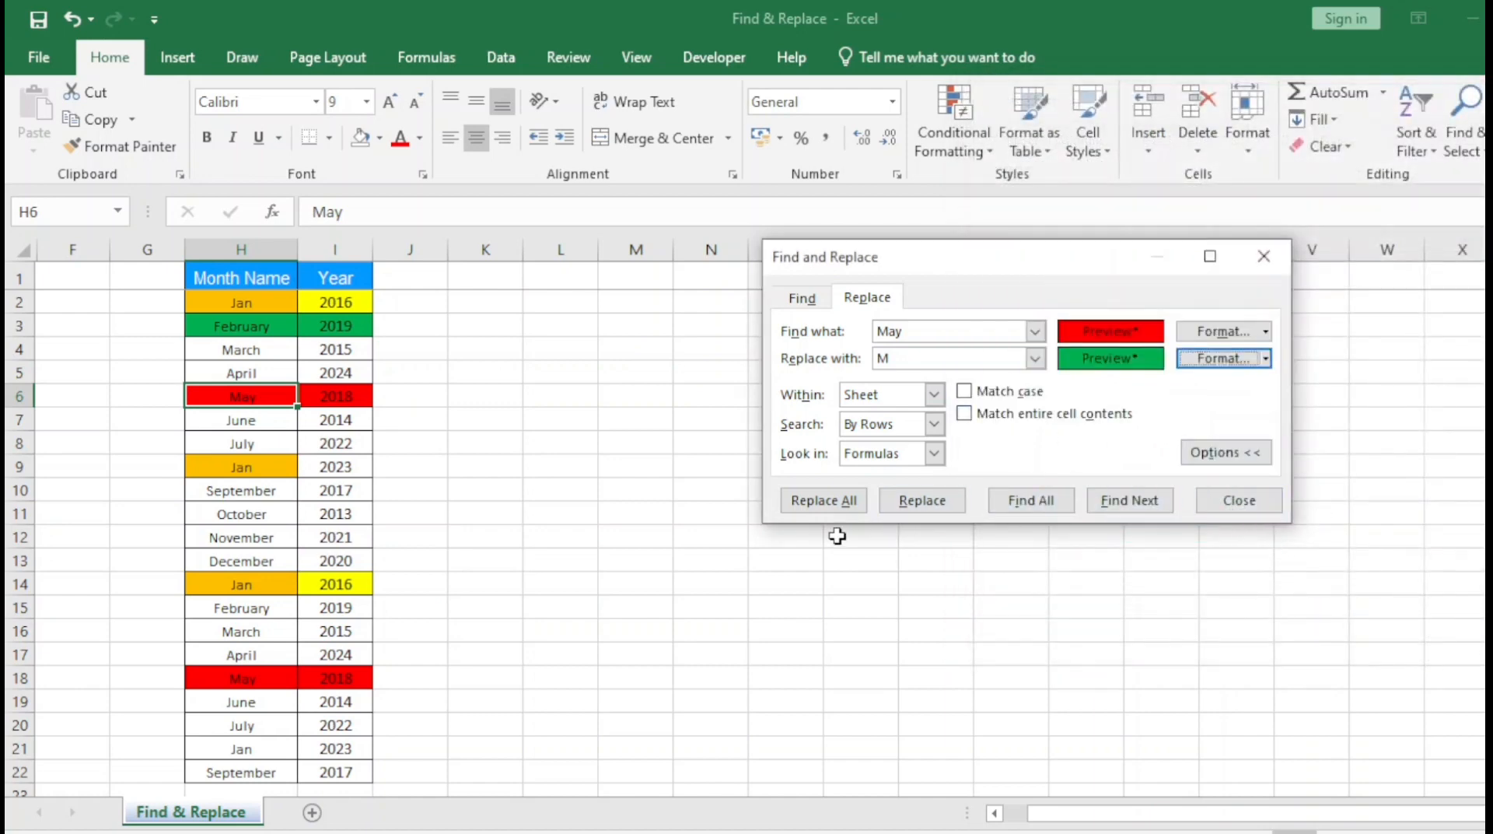
left_click(823, 500)
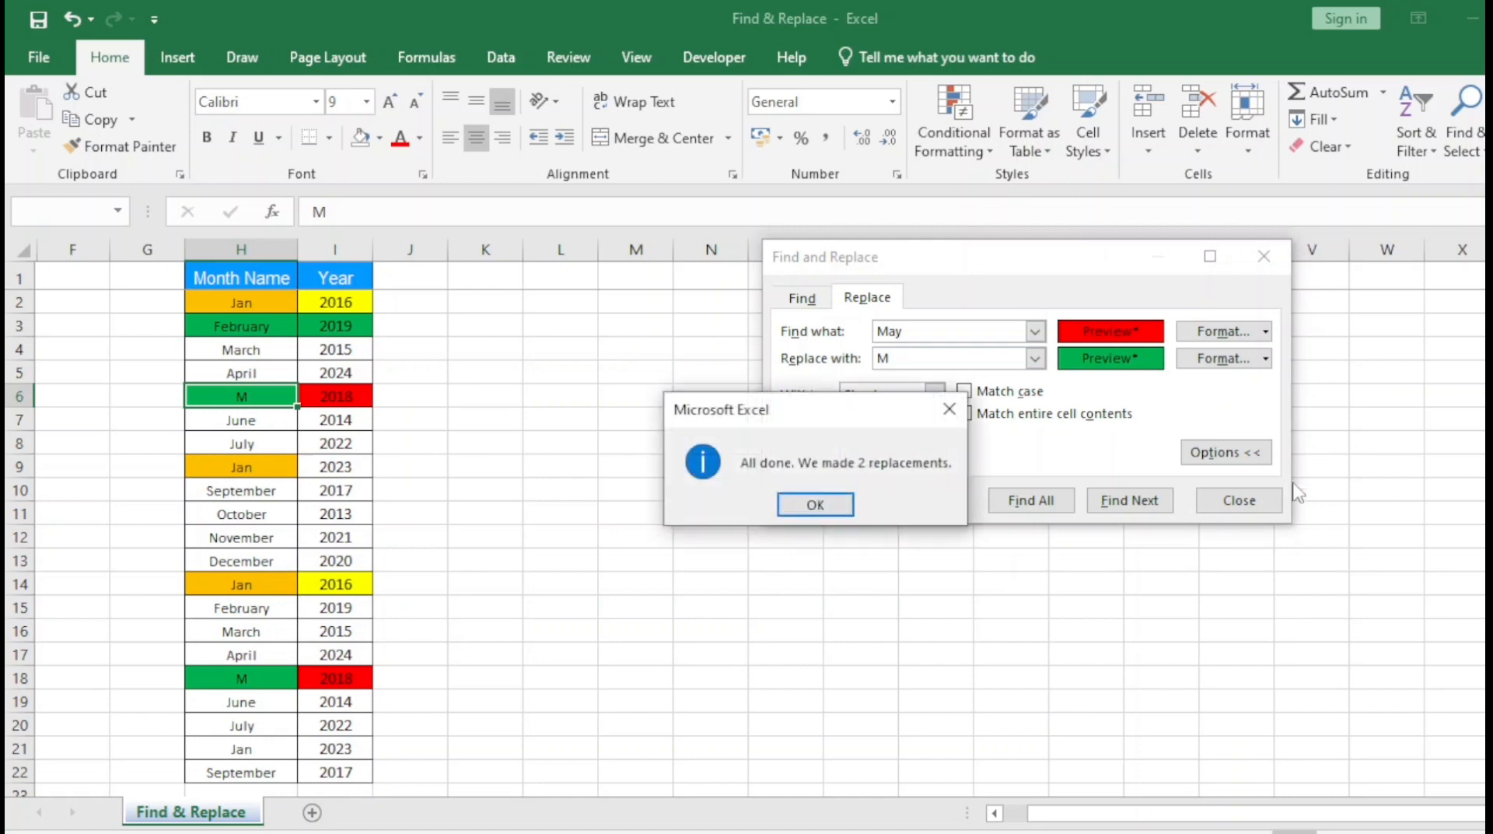
left_click(815, 504)
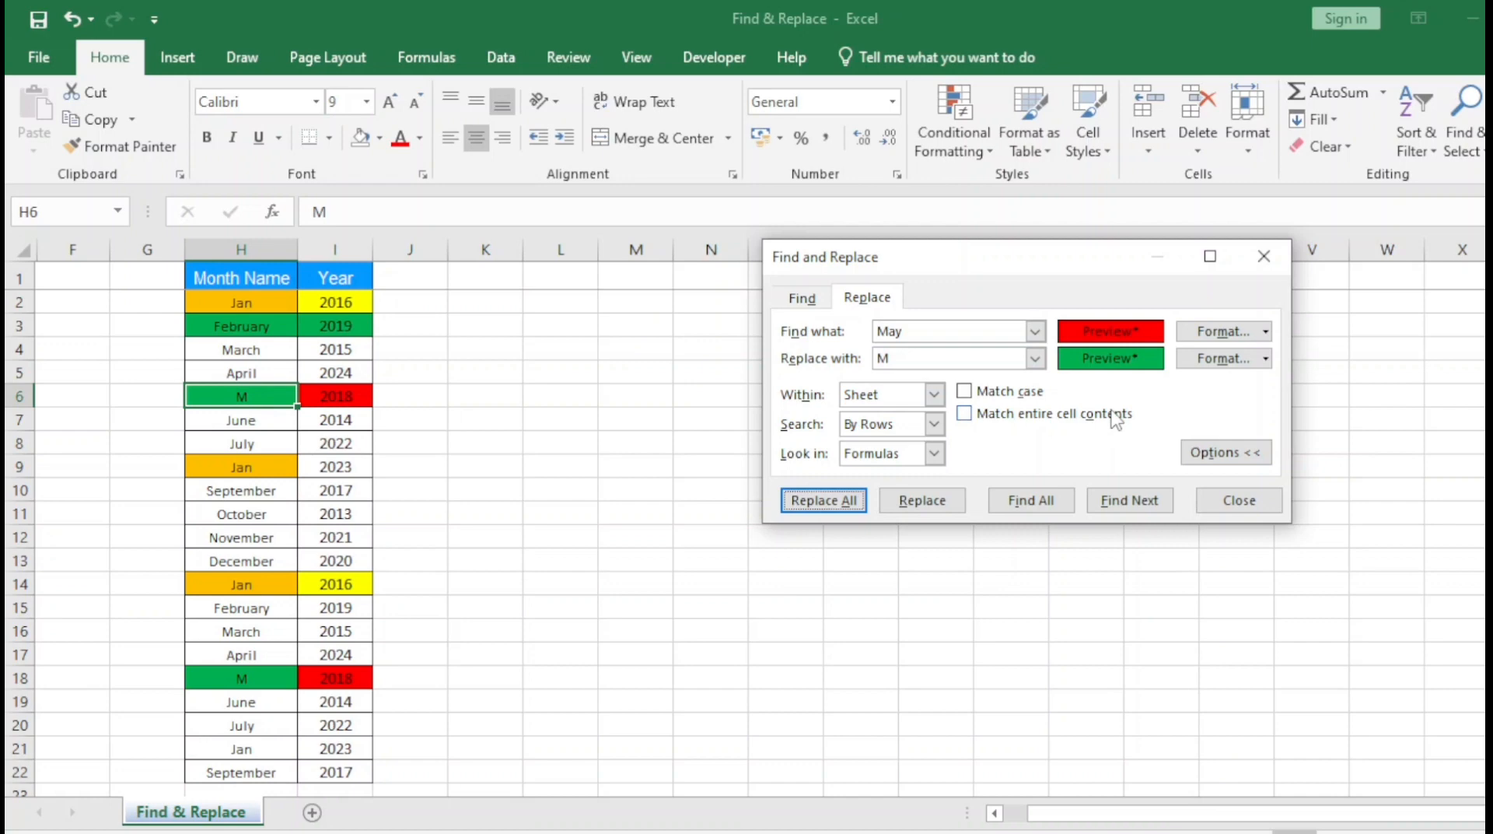
Clear the replacement format while keeping M as the replacement text.
left_click(1267, 358)
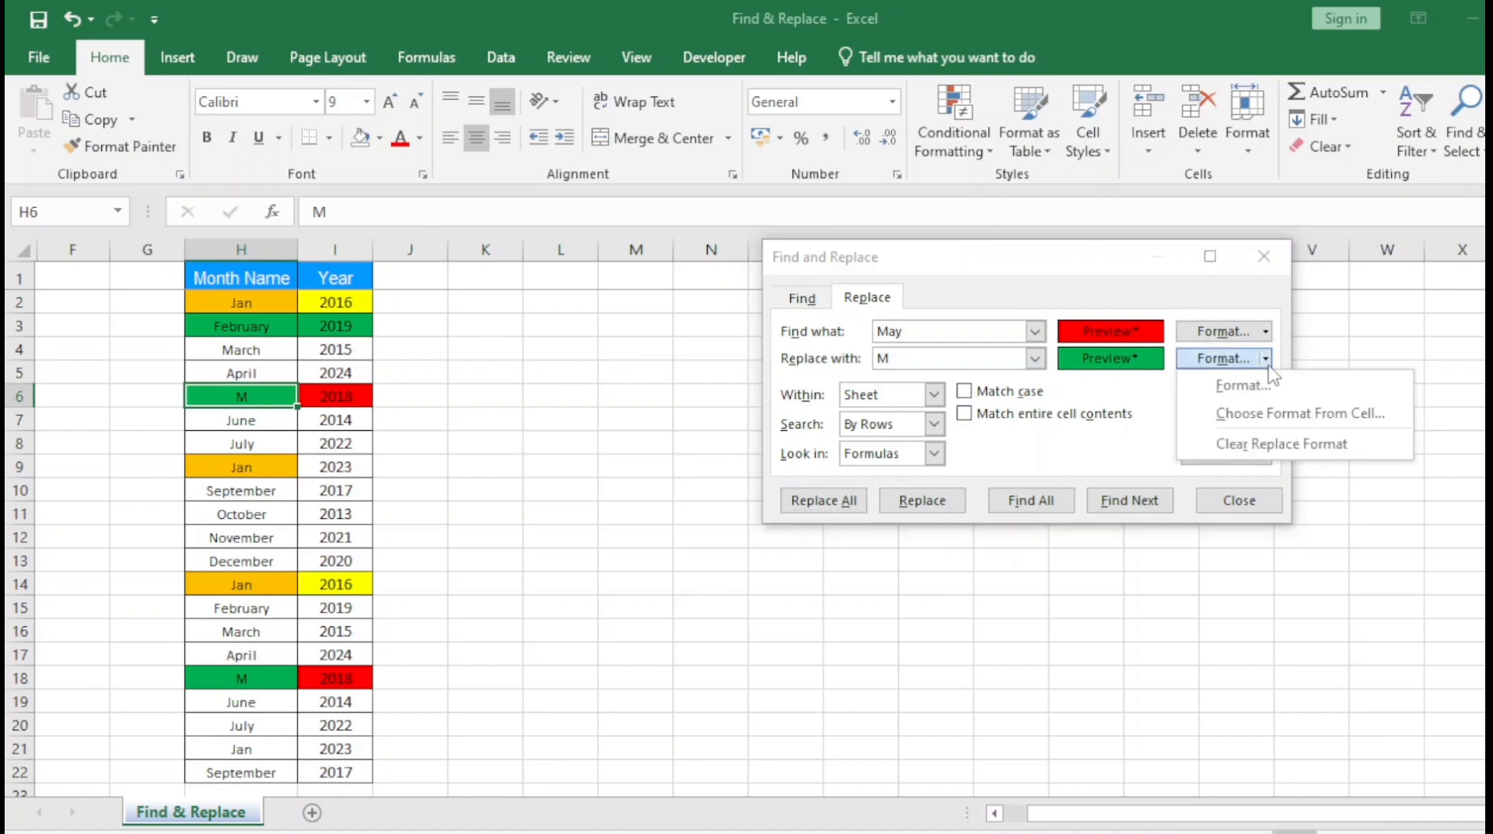
left_click(1094, 444)
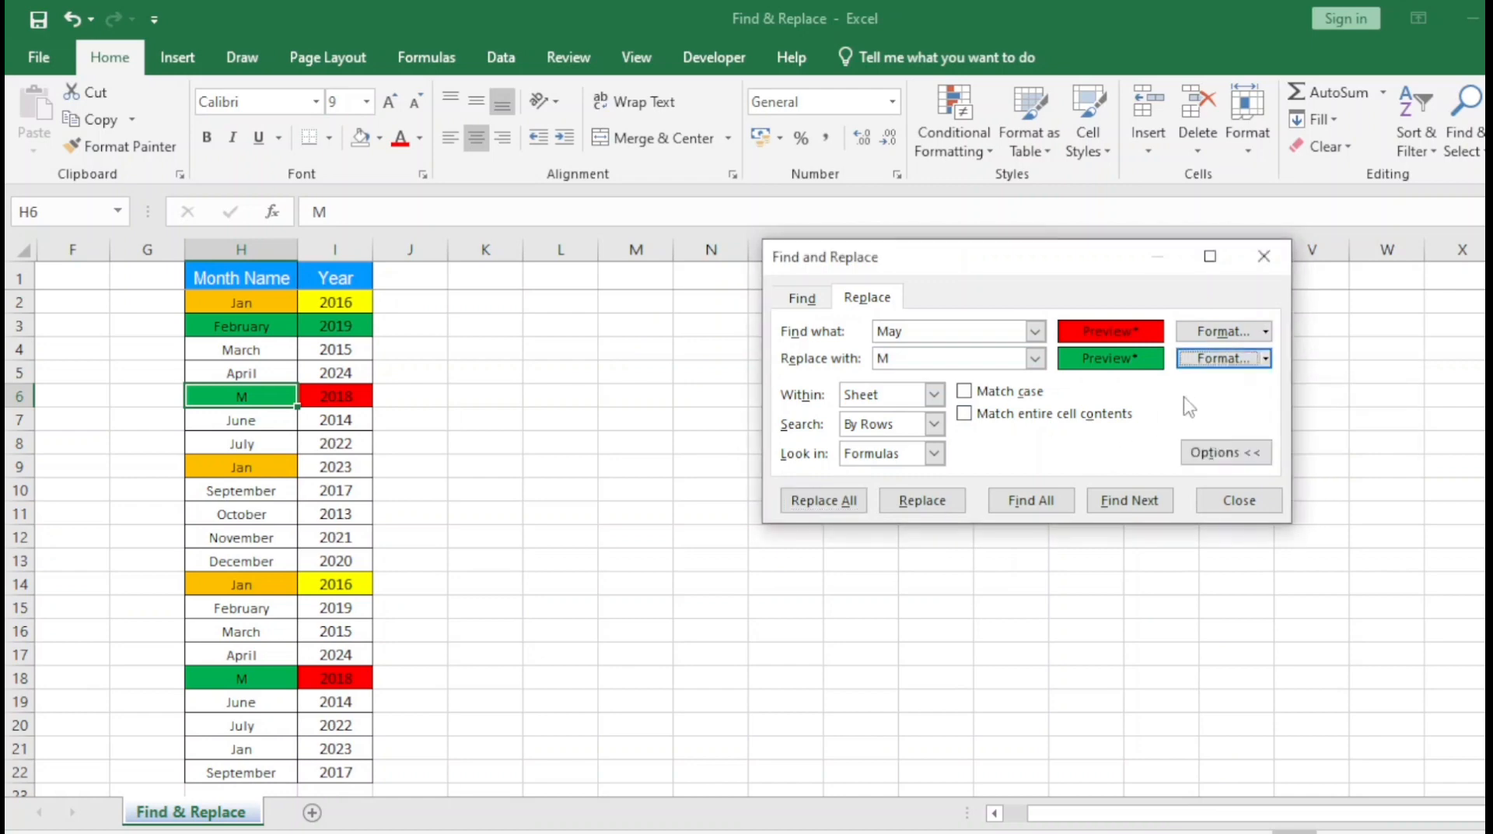
left_click(943, 358)
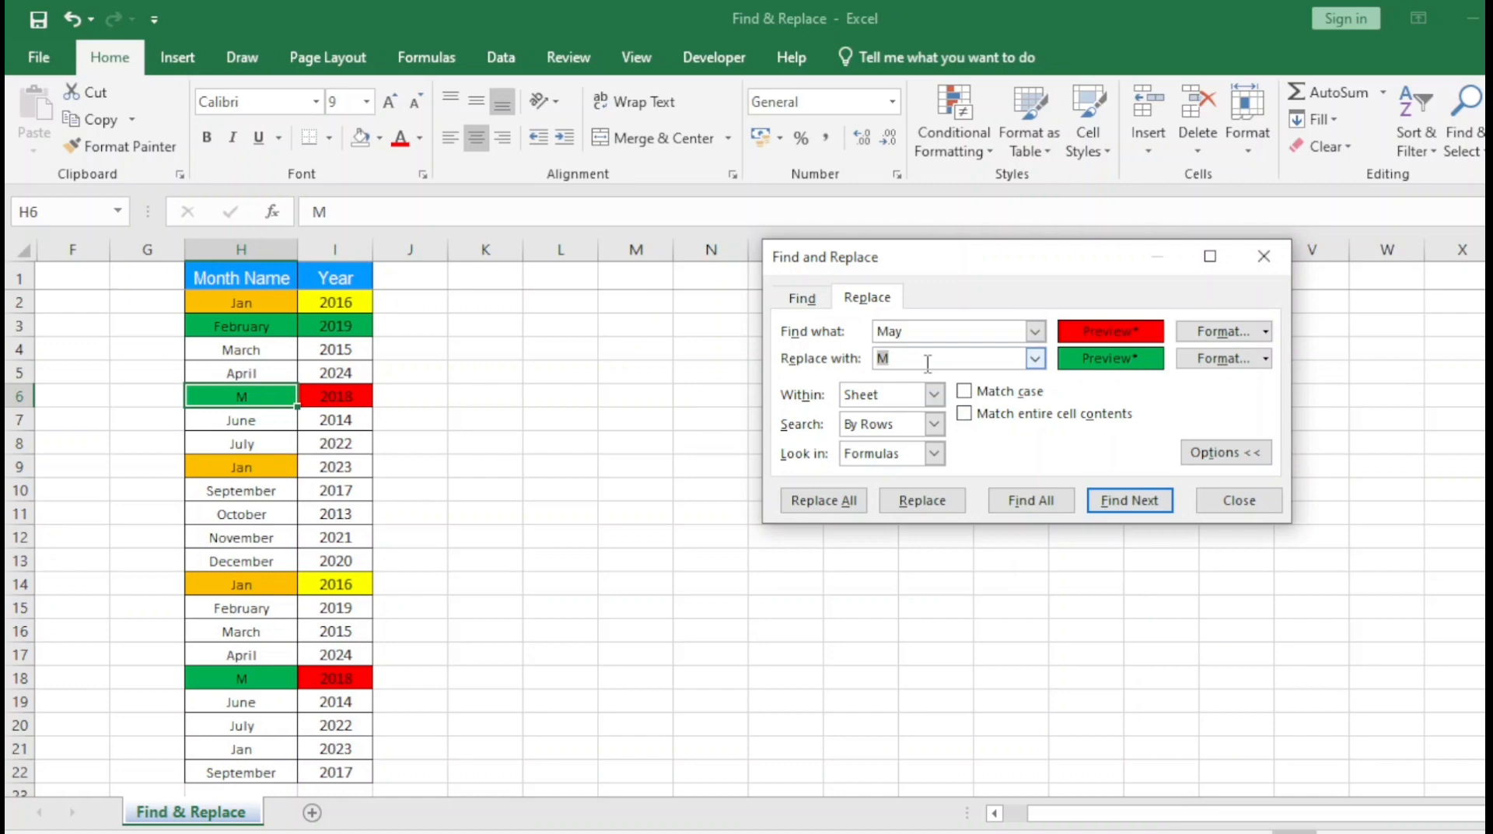
left_click(1266, 358)
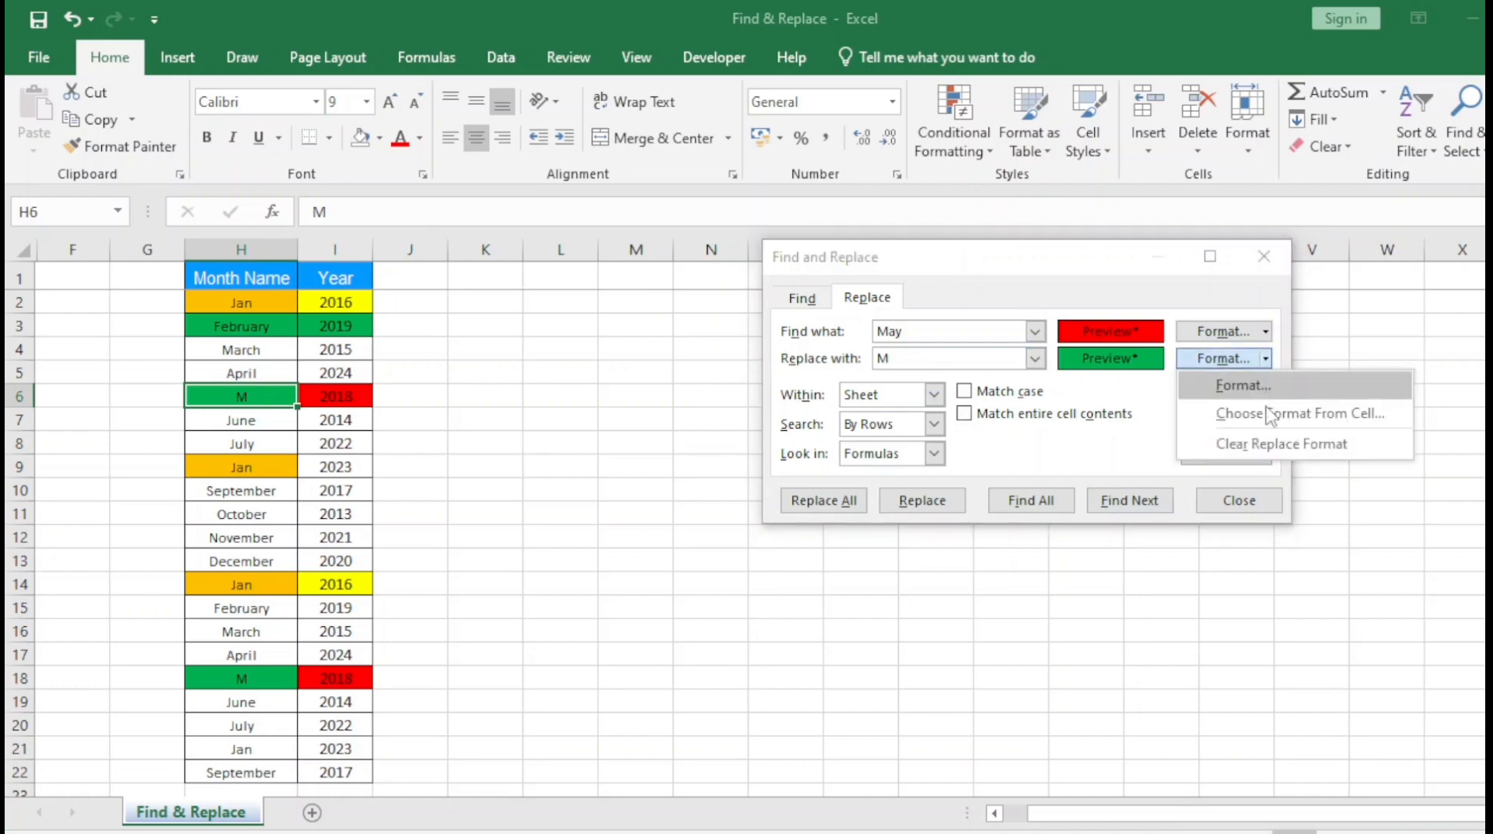
left_click(1267, 445)
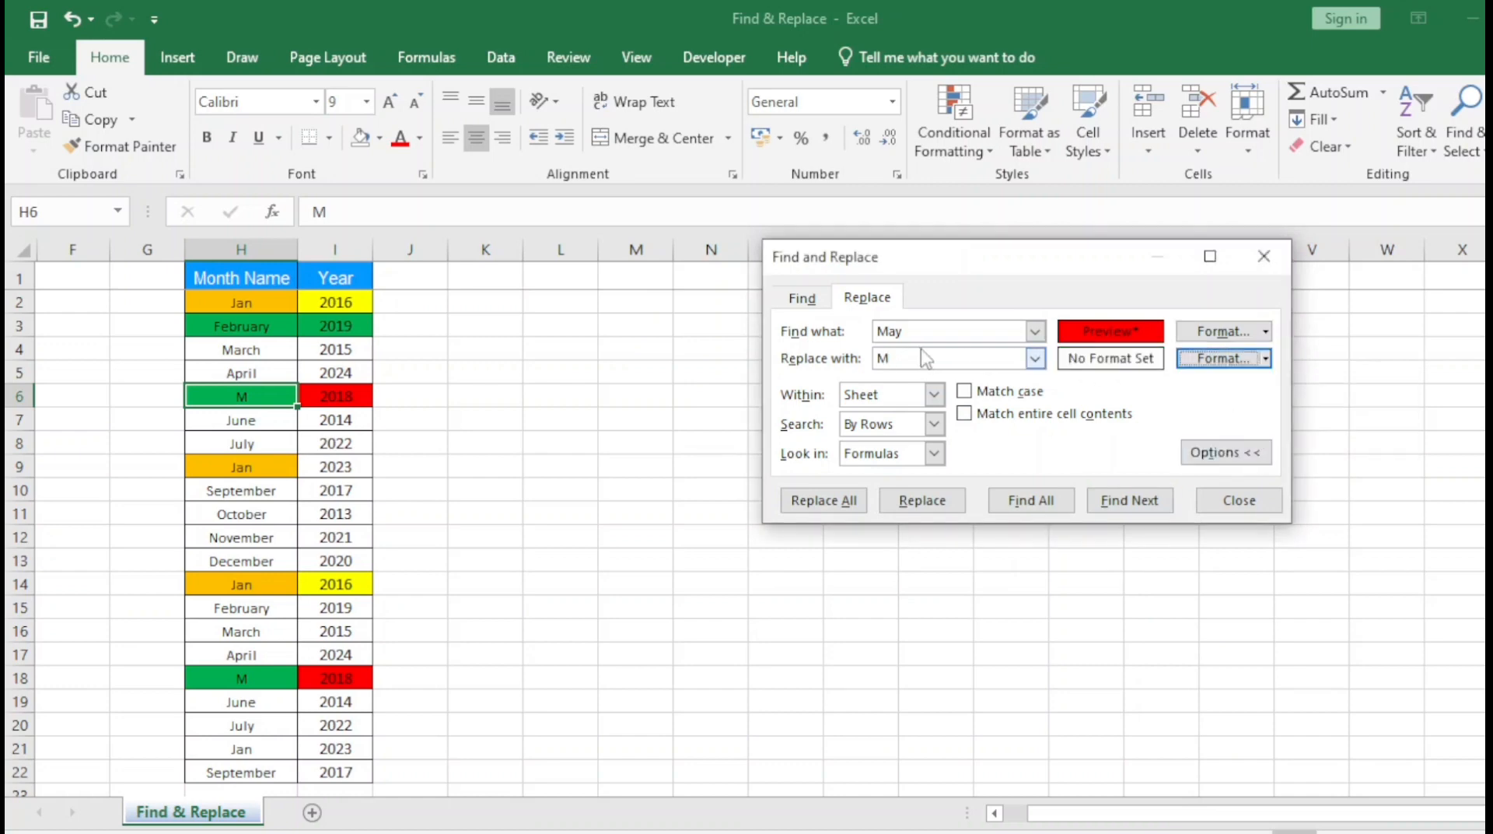
left_click(944, 359)
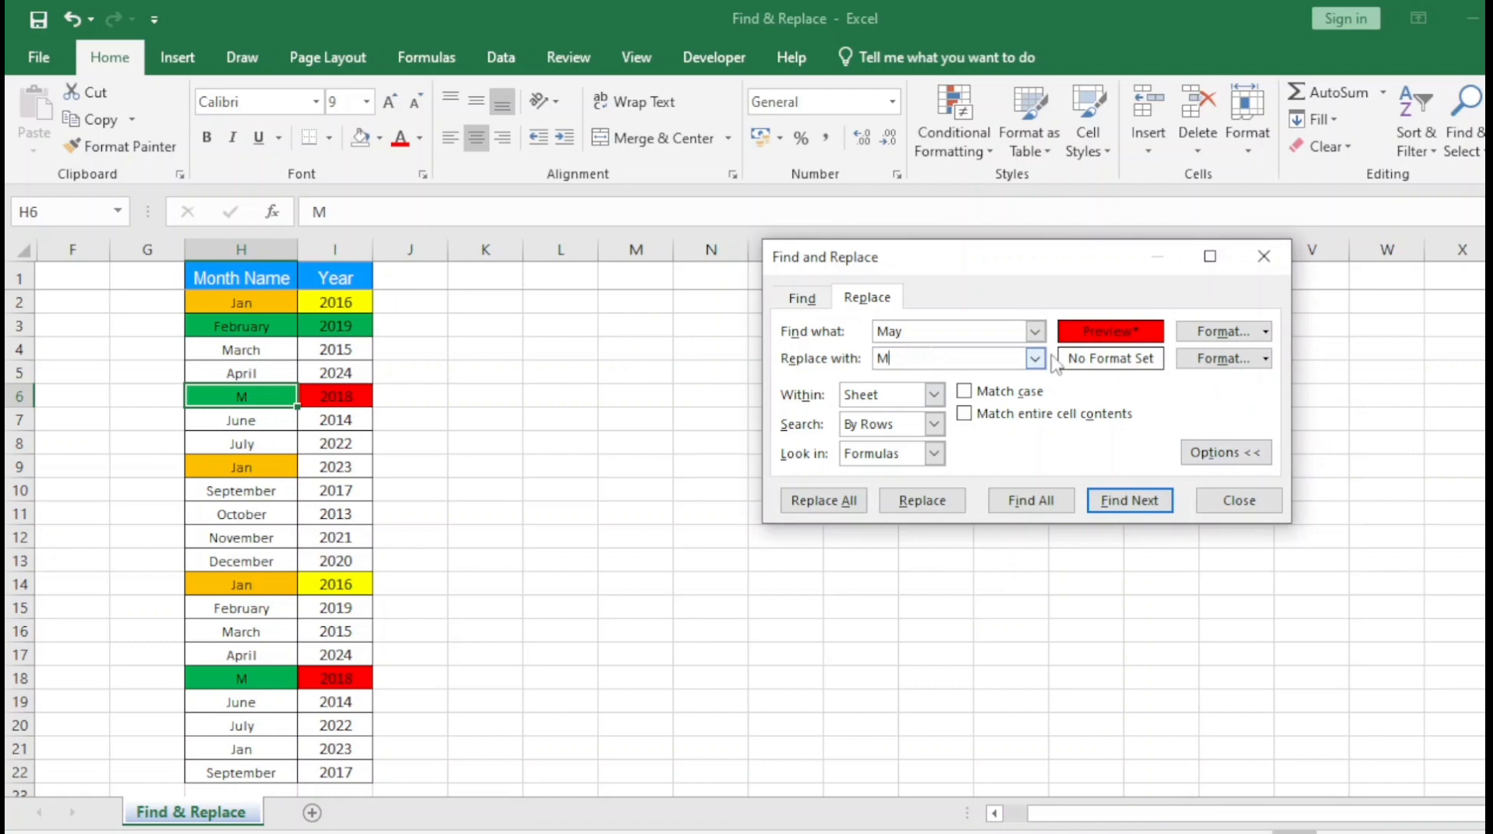
Take the search format from the orange-filled cell H9 and close the dialog.
left_click(1267, 332)
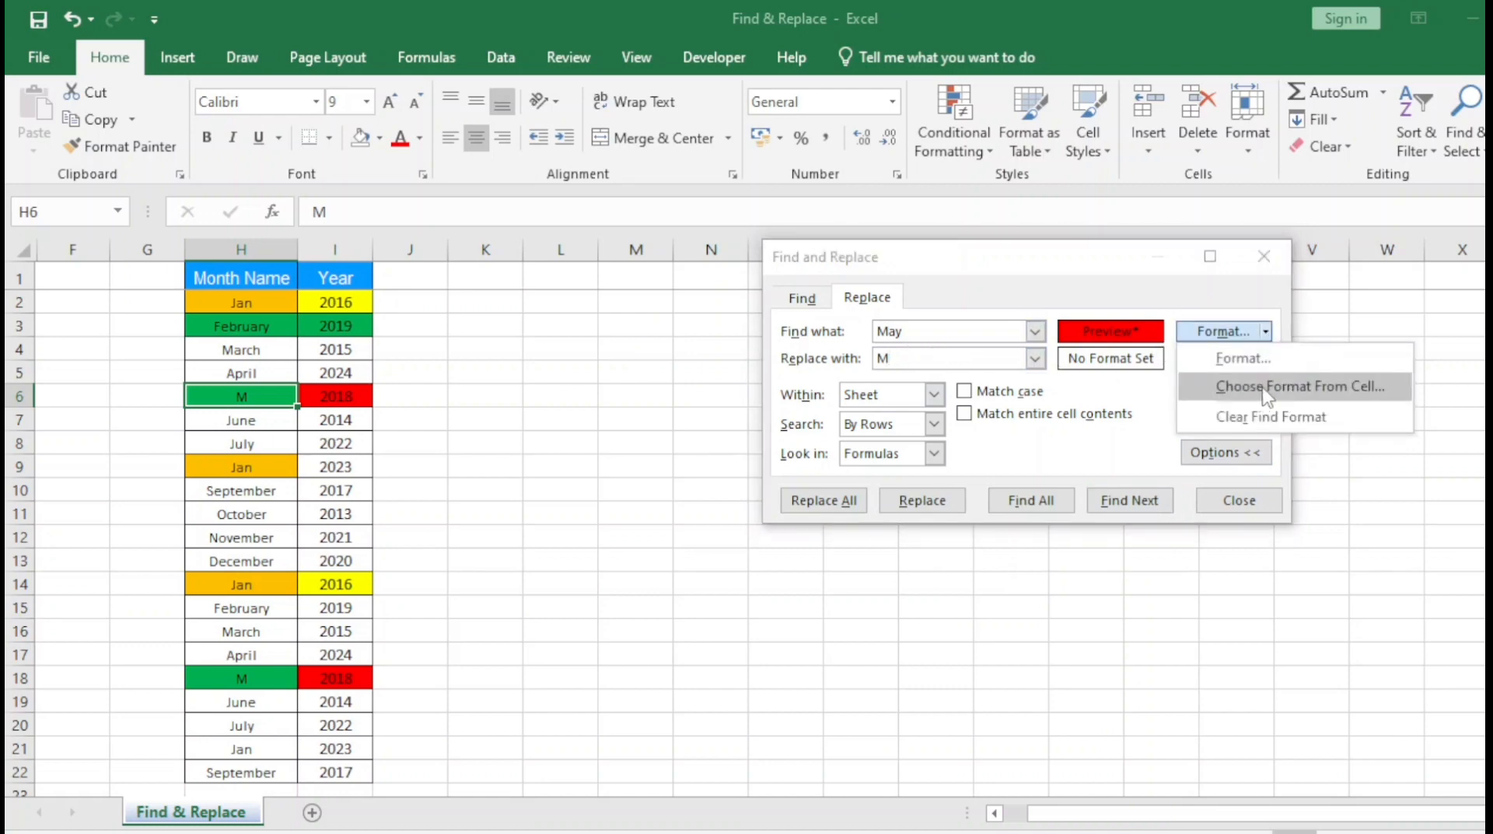
left_click(1265, 386)
left_click(243, 465)
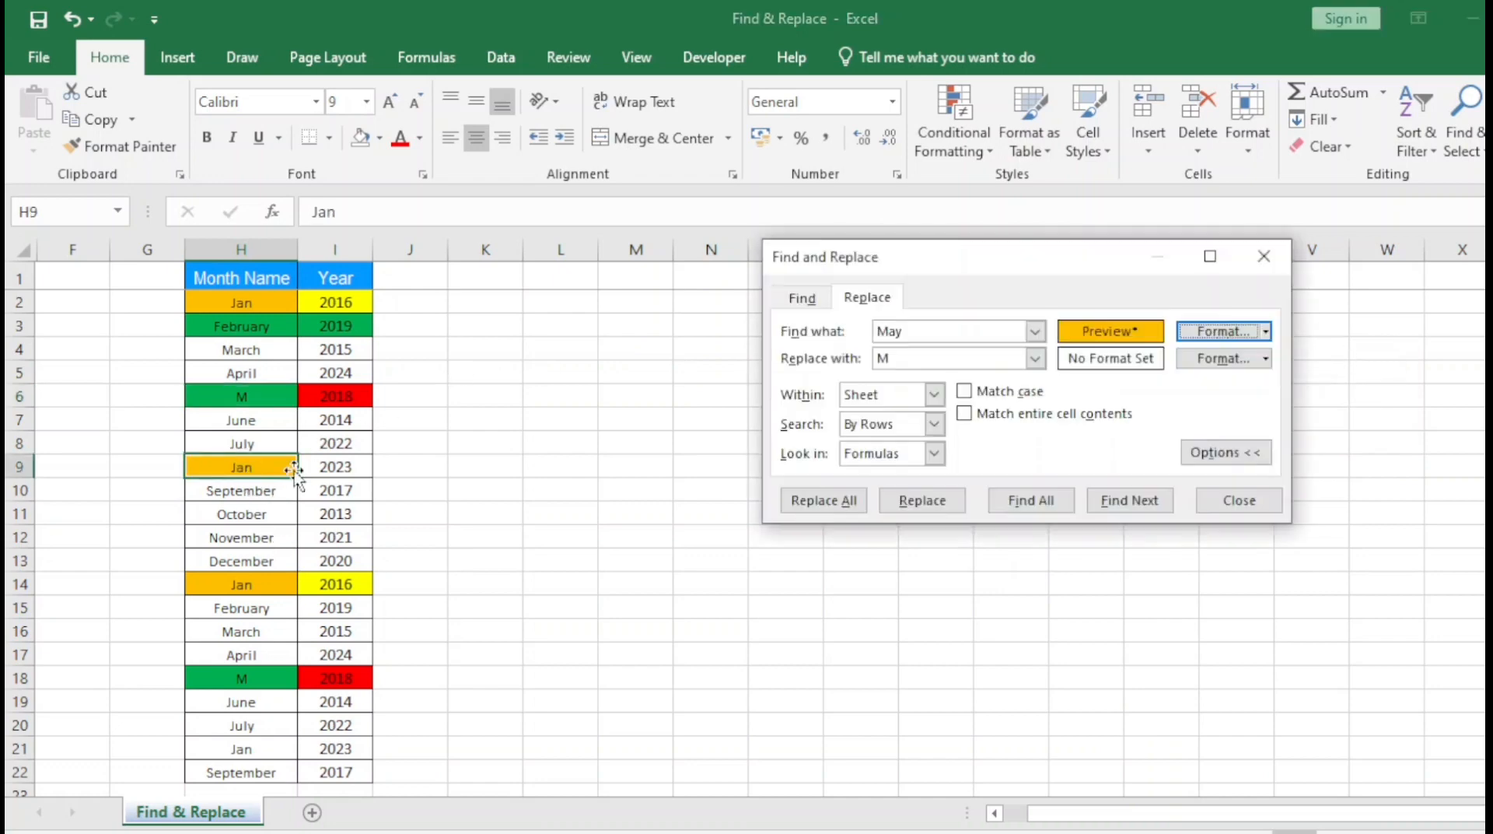
left_click(1275, 258)
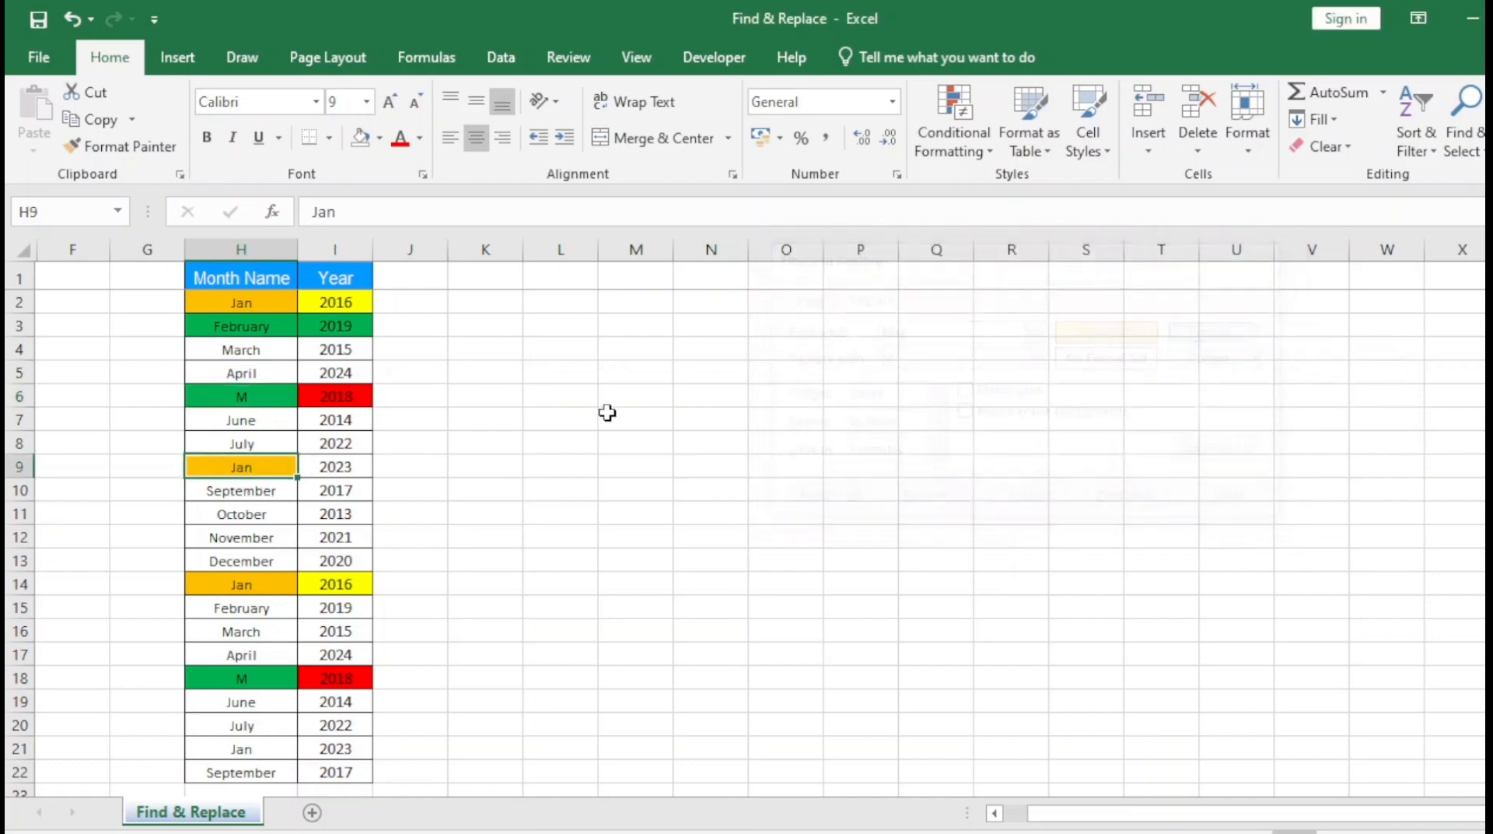
Reopen the replacement dialog from cell I2 and clear the search format.
left_click(357, 397)
left_click(337, 305)
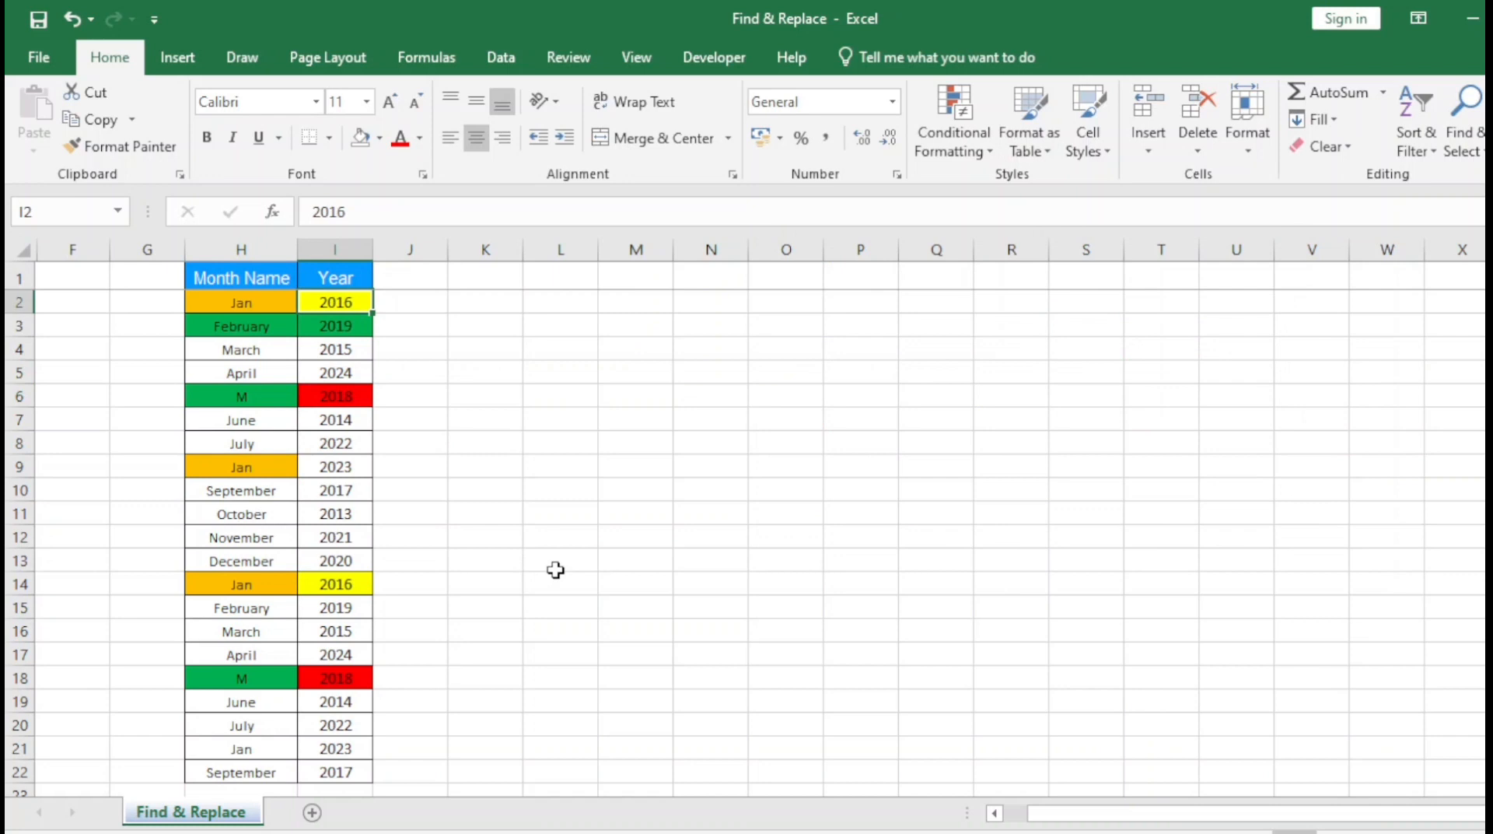
key("ctrl+h")
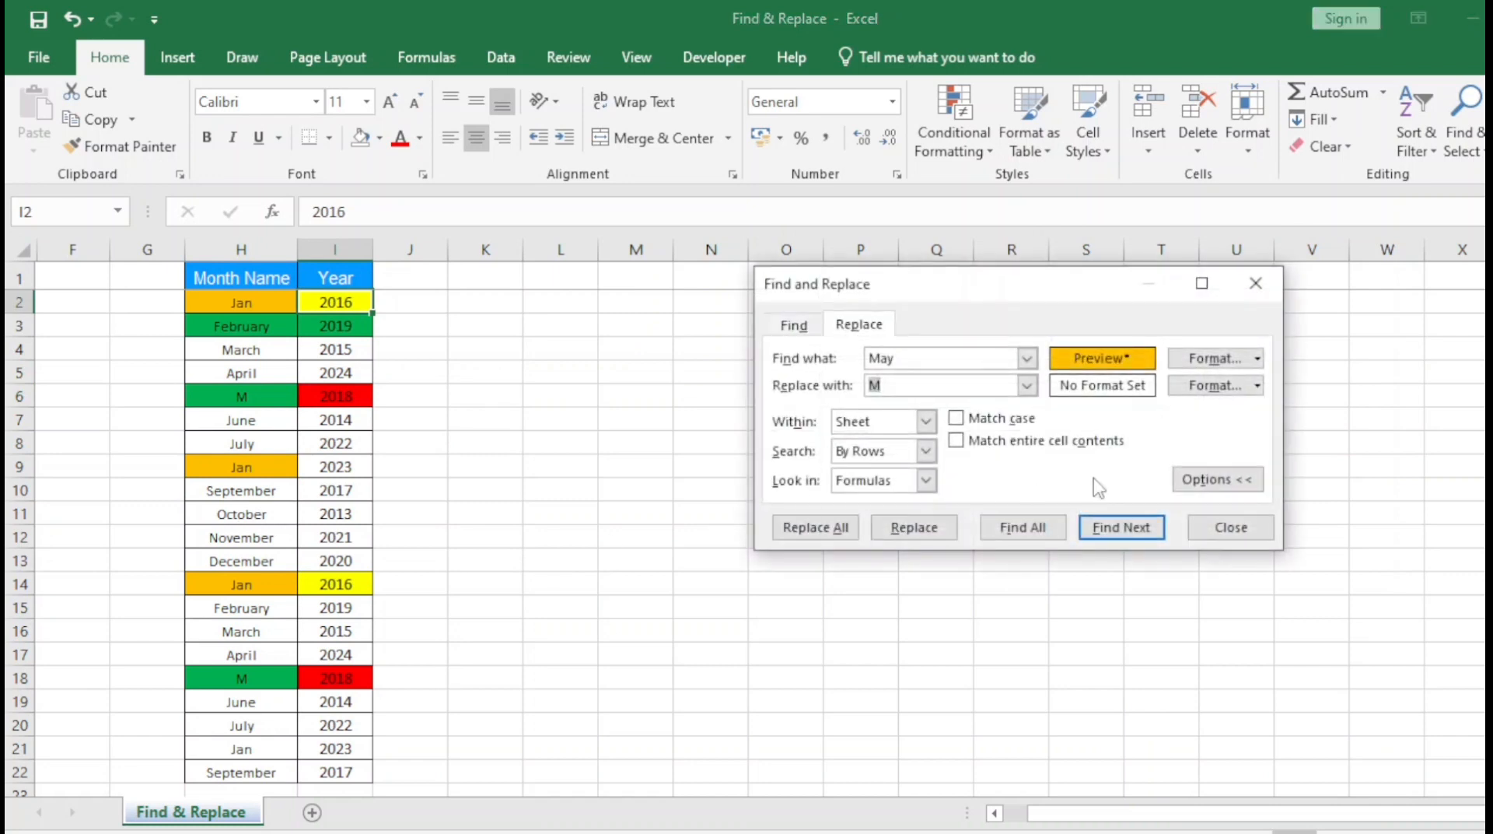
left_click(1258, 358)
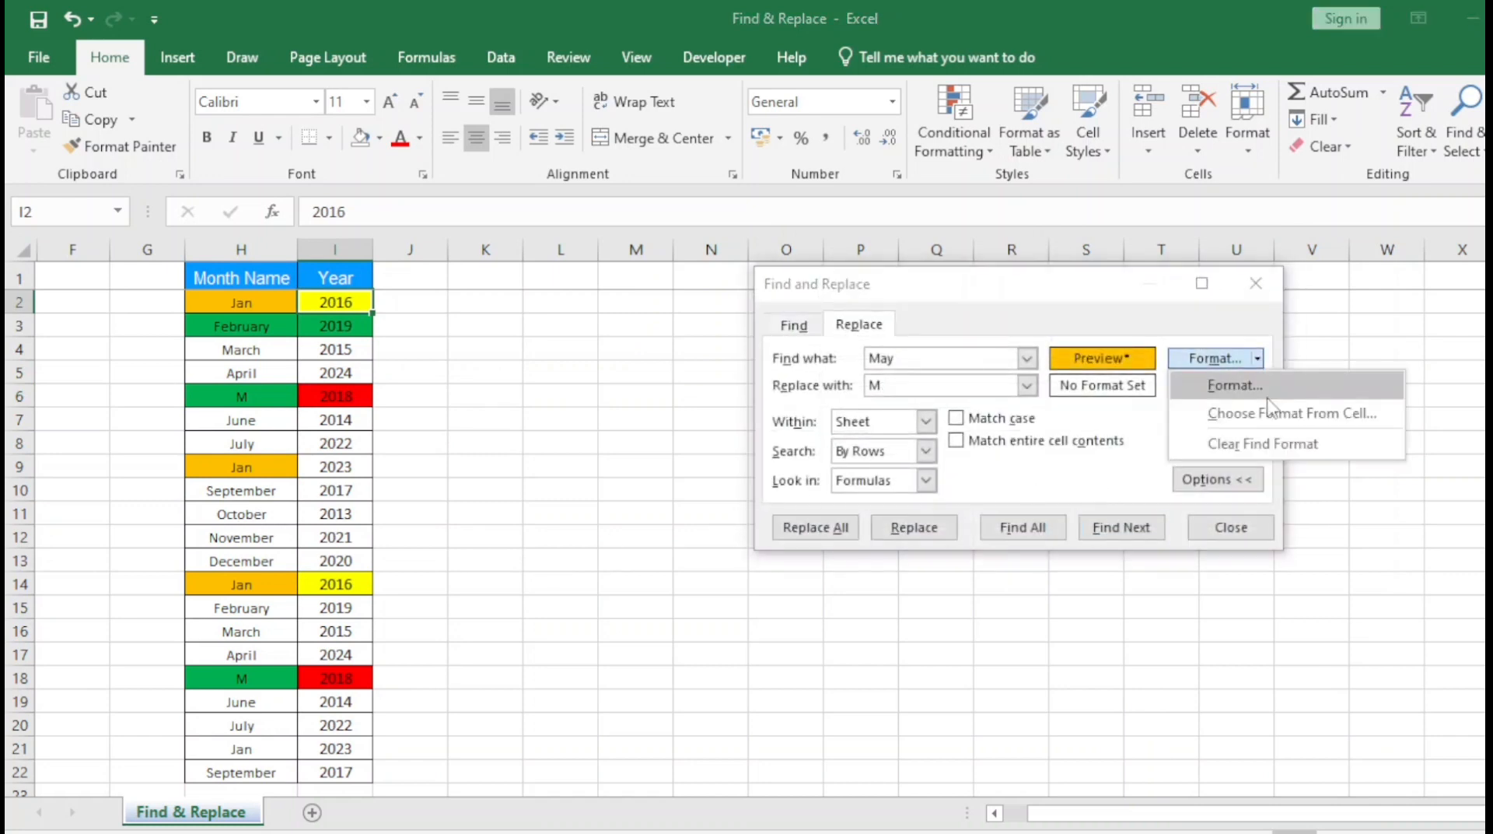
left_click(1237, 438)
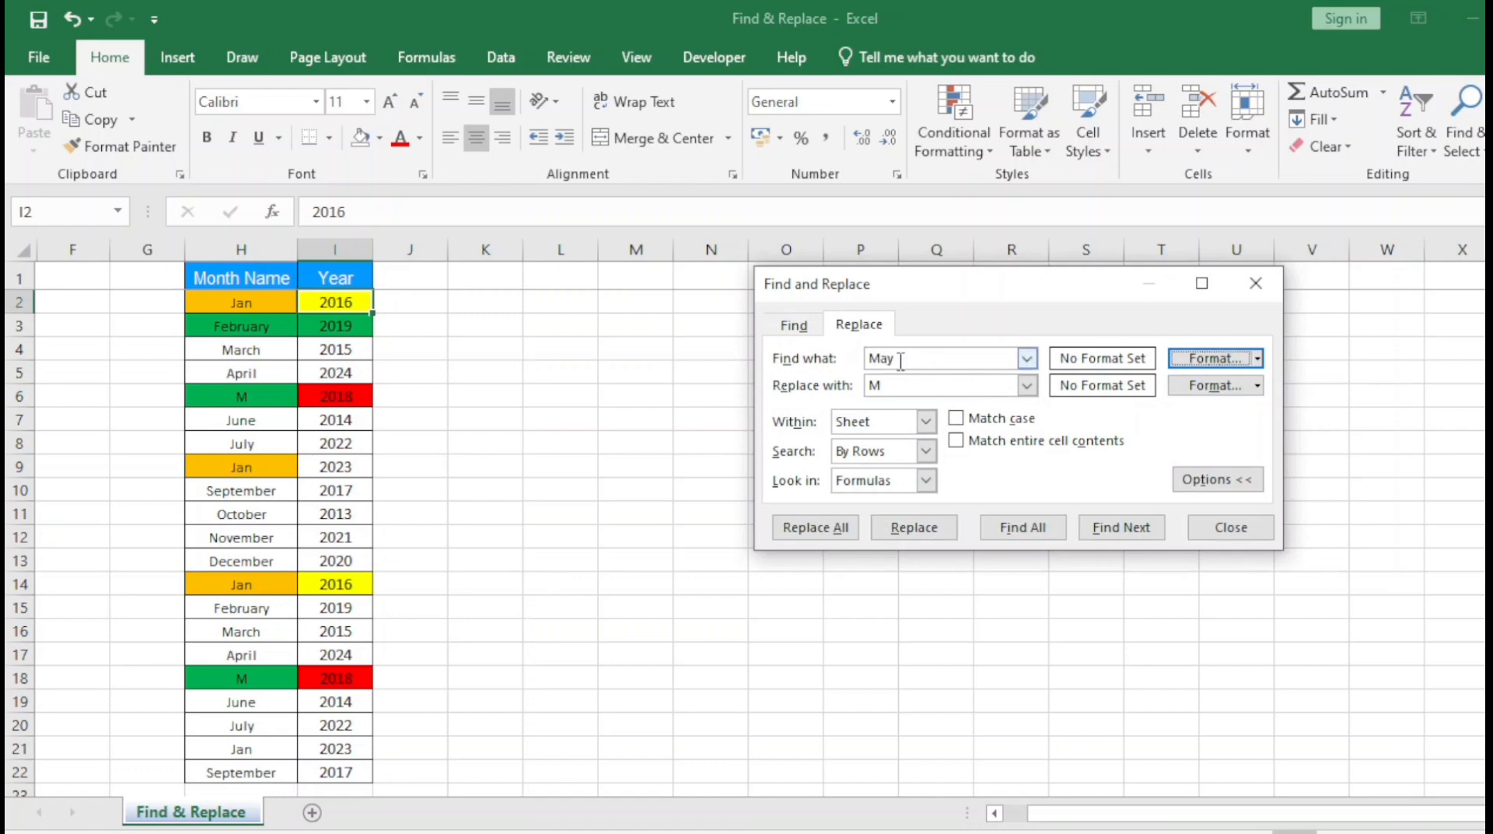
Set the search text to 2016 and empty the replacement text.
left_click(921, 359)
key("BackSpace")
key("BackSpace")
key("BackSpace")
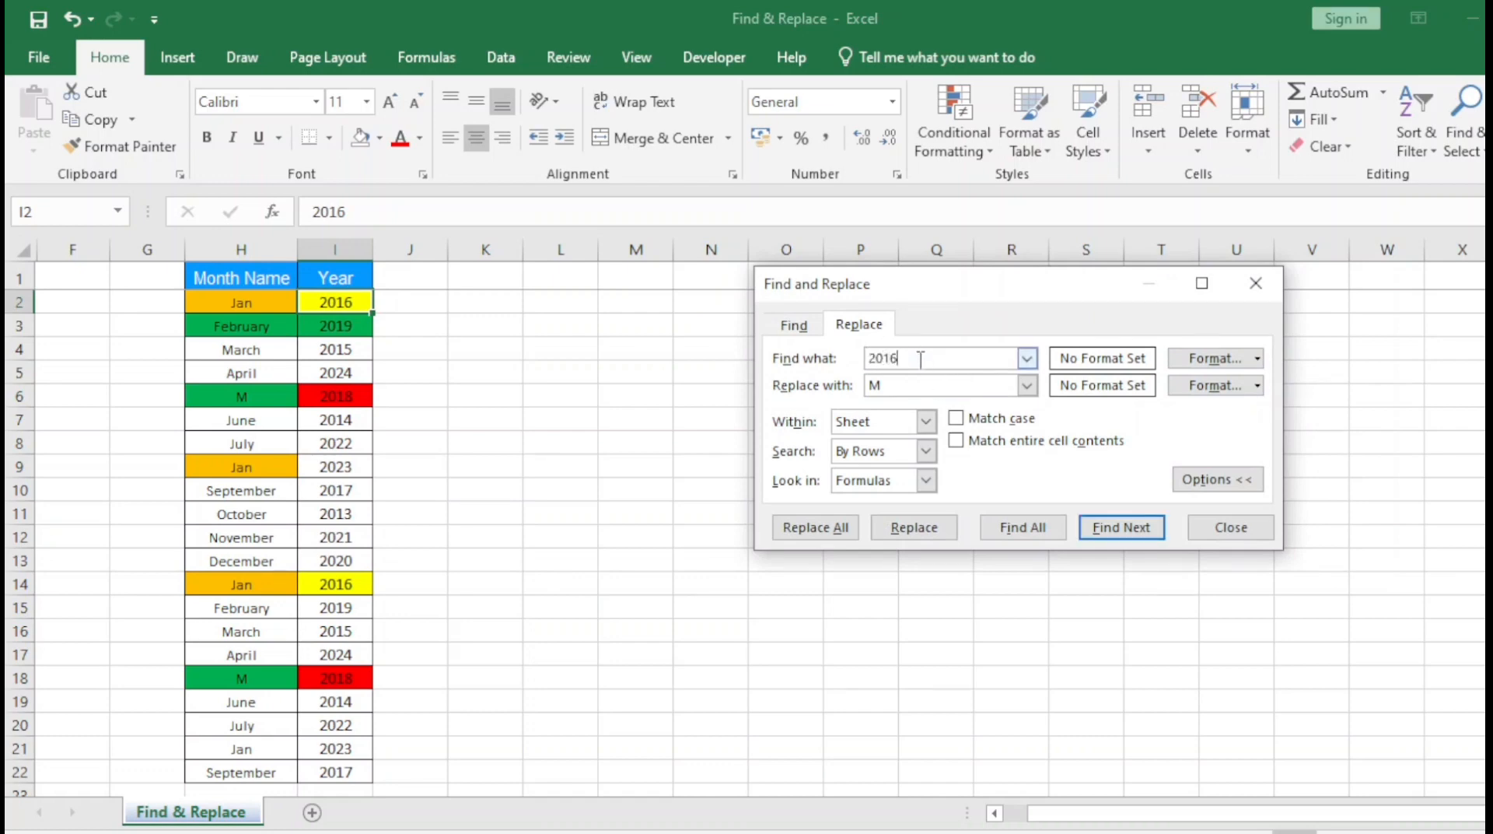
key("Tab")
key("BackSpace")
Replace all 2016 entries in the Year column with empty text and undo the replacement.
left_click(818, 529)
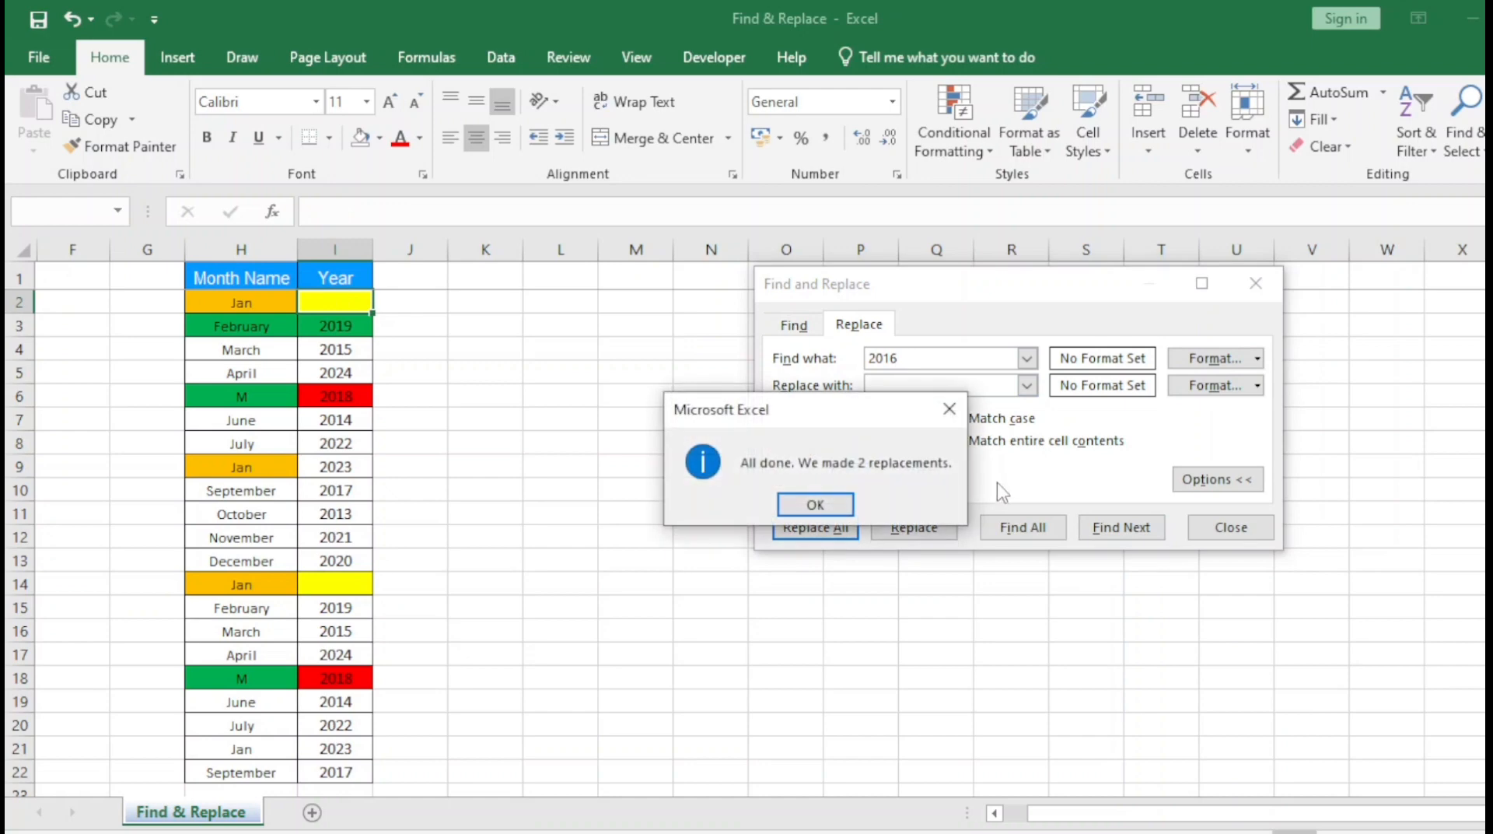
left_click(815, 505)
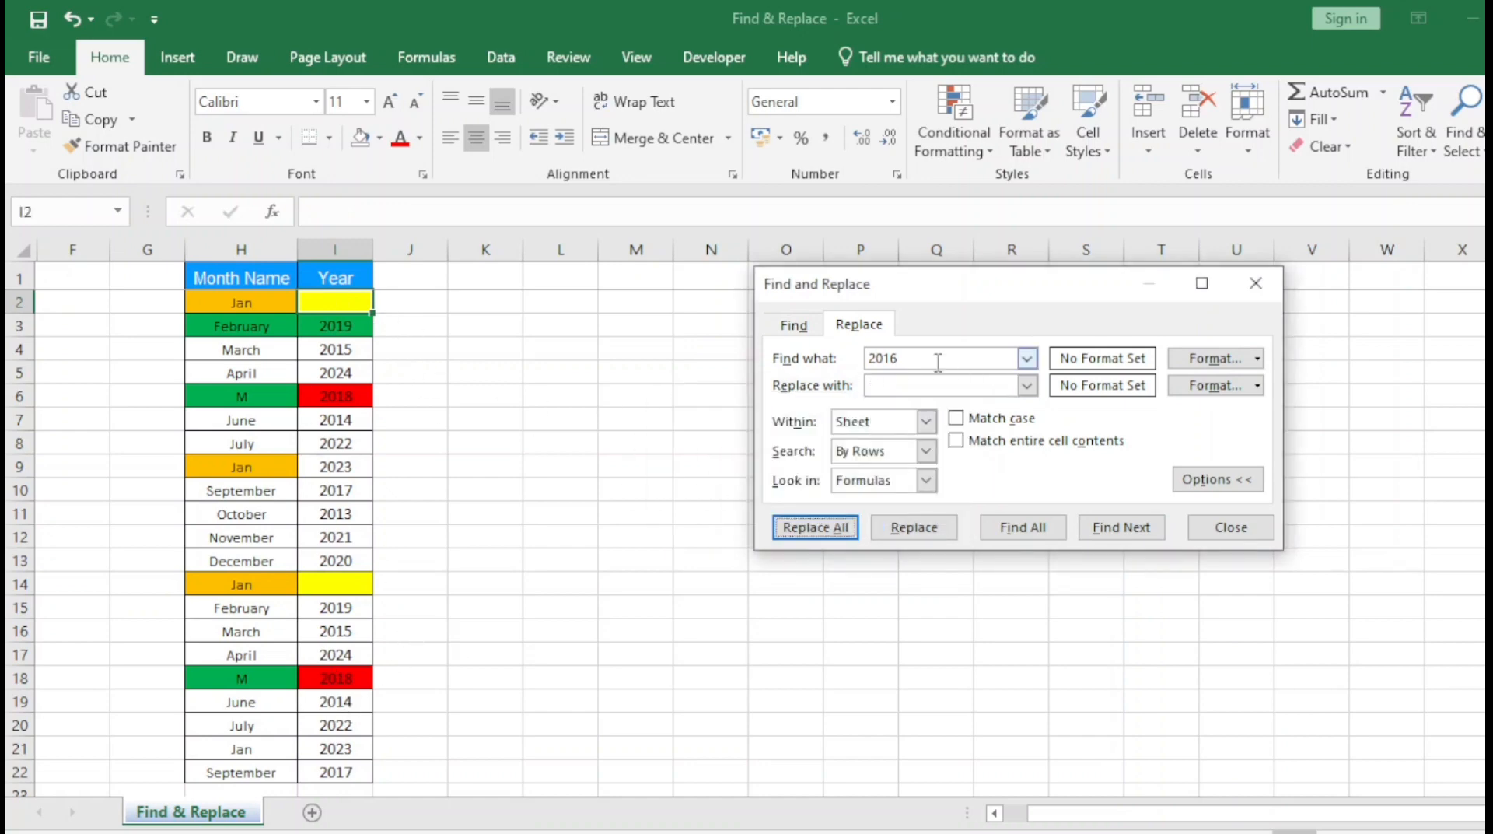
left_click(1255, 283)
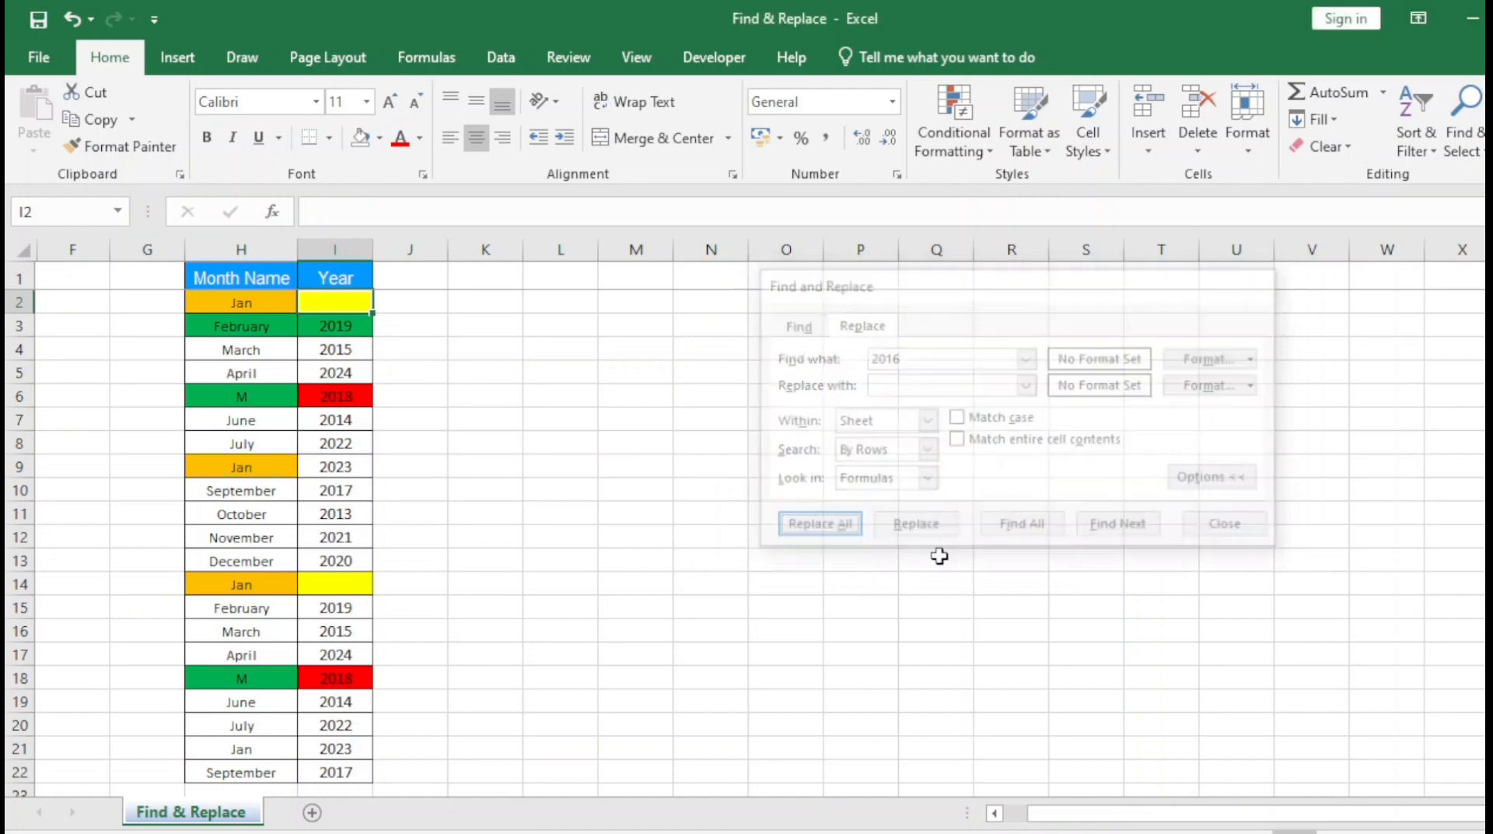
key("ctrl+z")
Reopen the replacement dialog and set the search text to March and the replacement text to Mar.
key("ctrl+h")
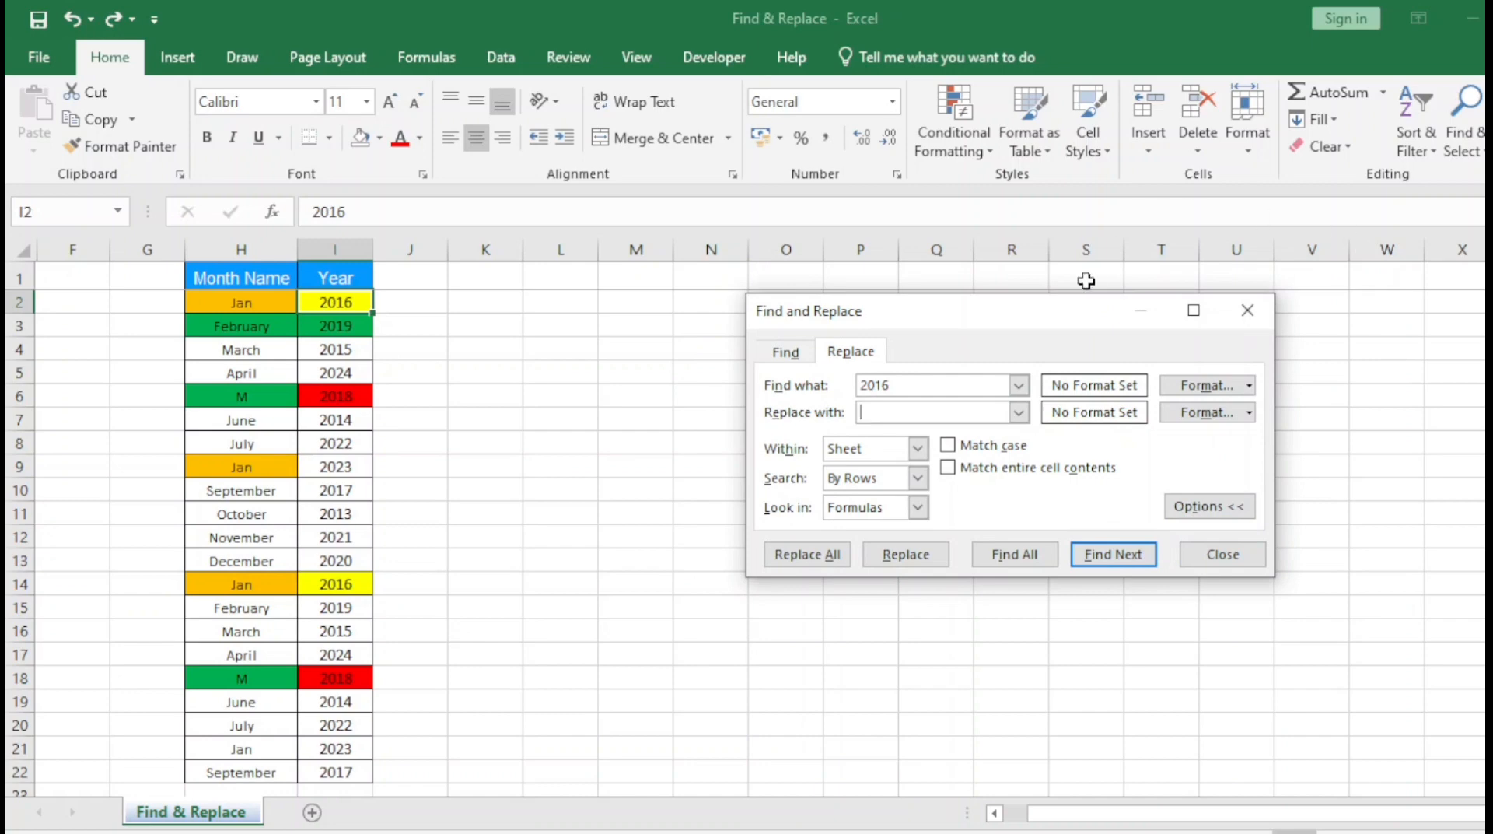
left_click_drag(990, 319, 787, 328)
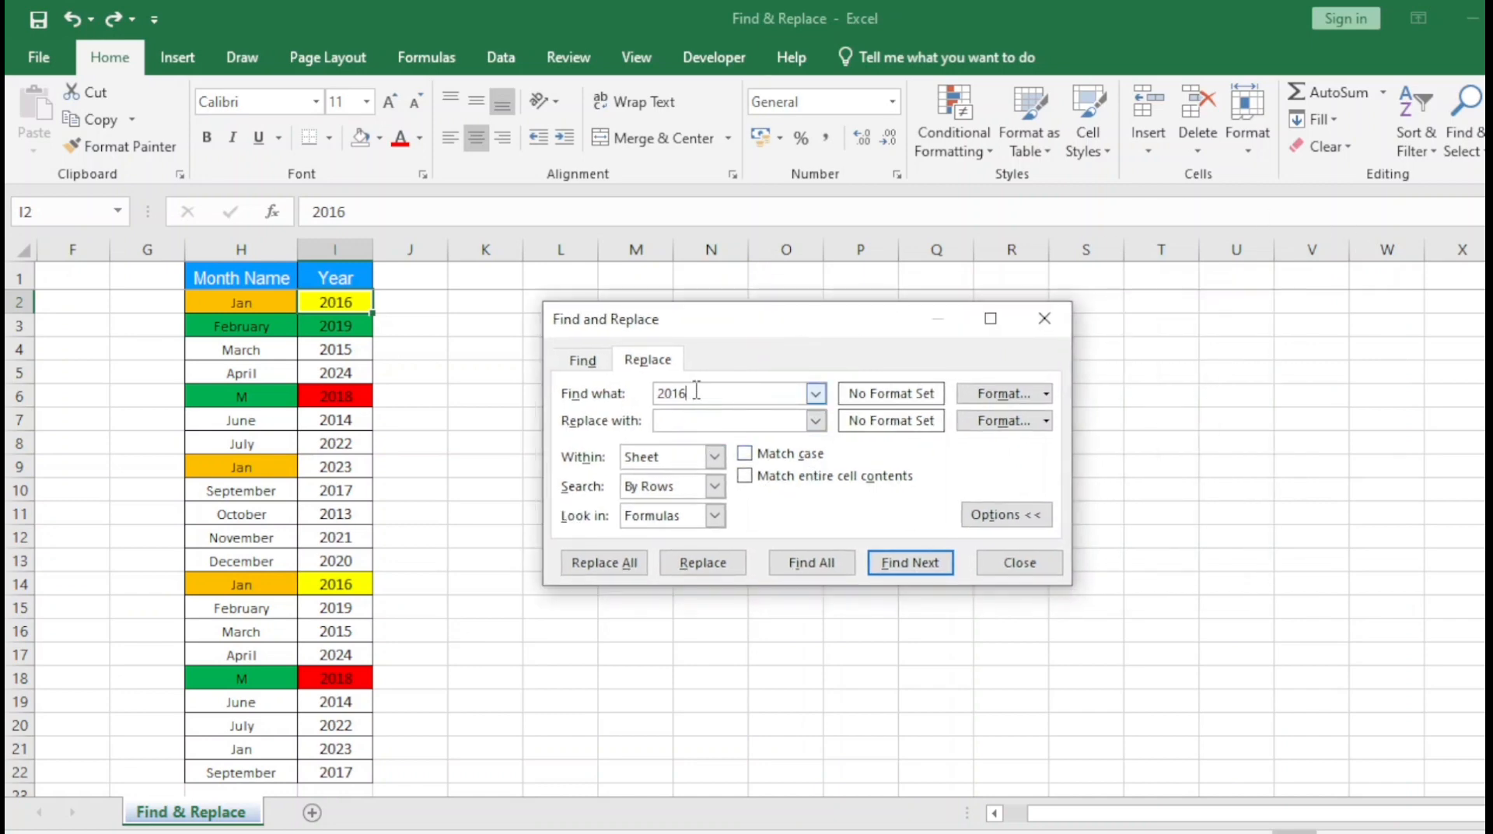
left_click_drag(714, 393, 653, 394)
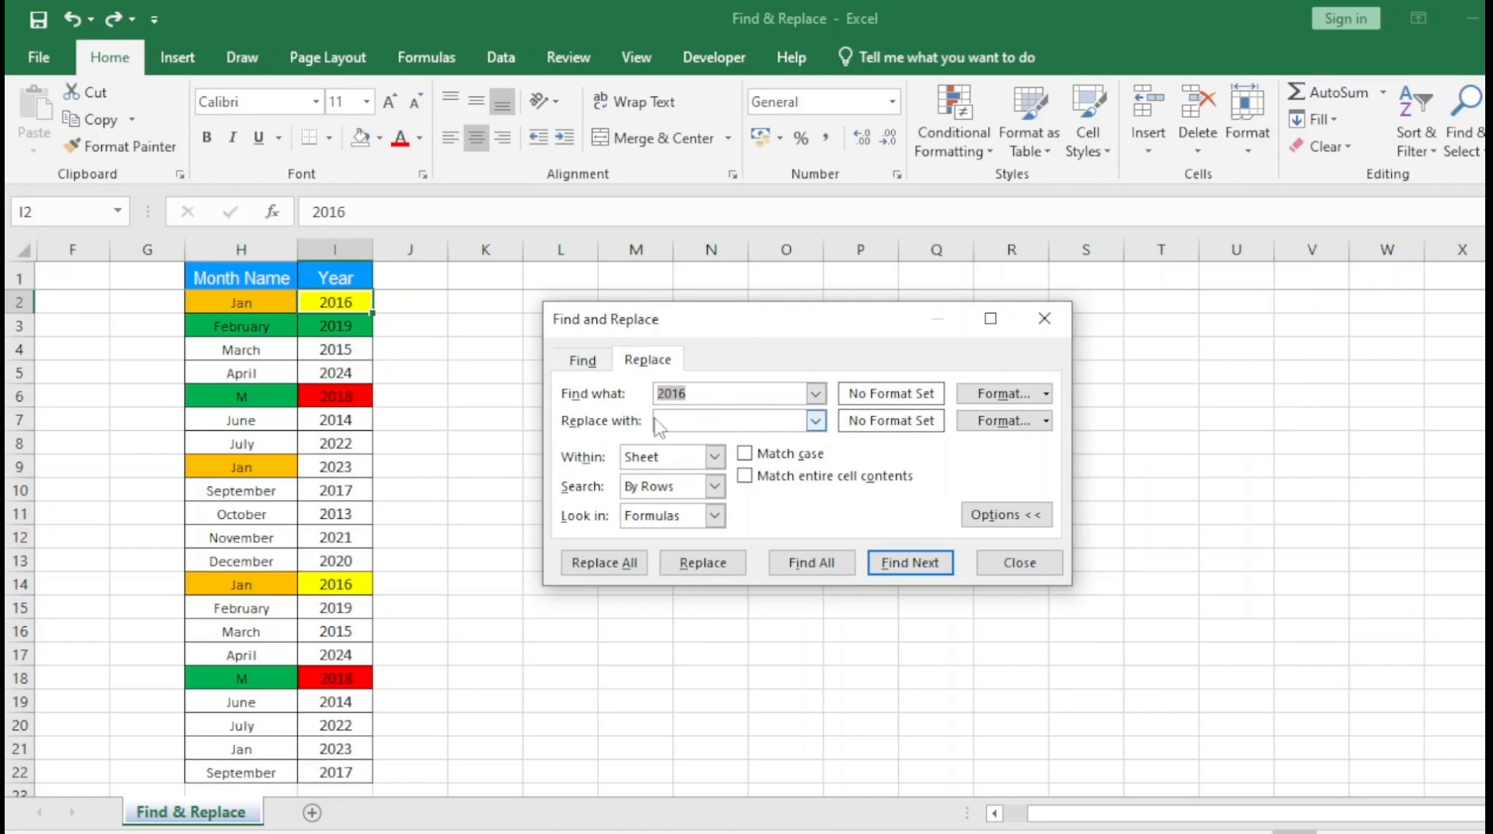
type("Ja")
type("March")
left_click(683, 420)
type("Mar")
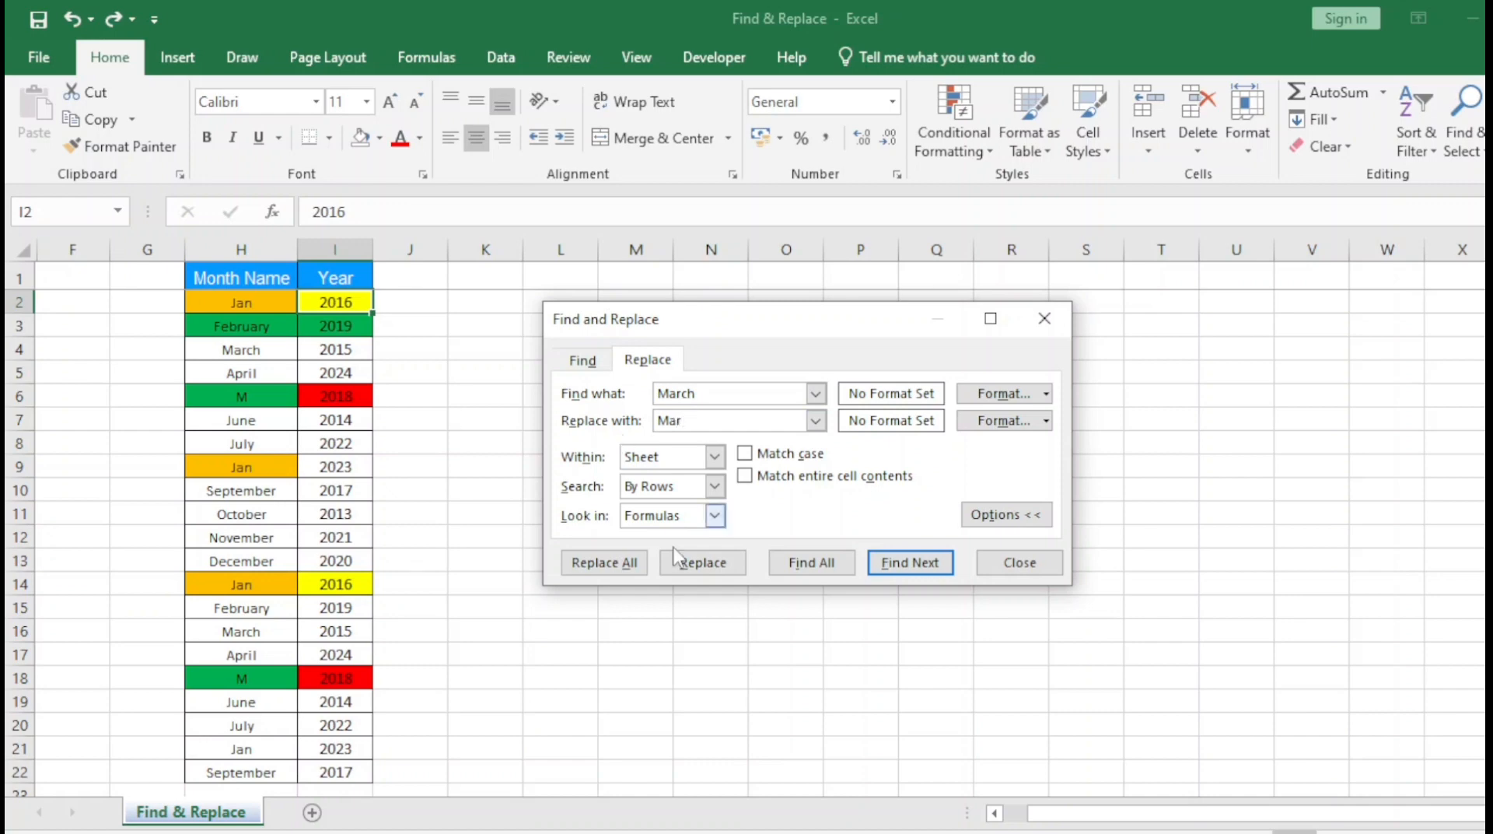
Replace all March entries in the Month Name column with Mar, close the dialog and undo the replacement.
left_click(615, 563)
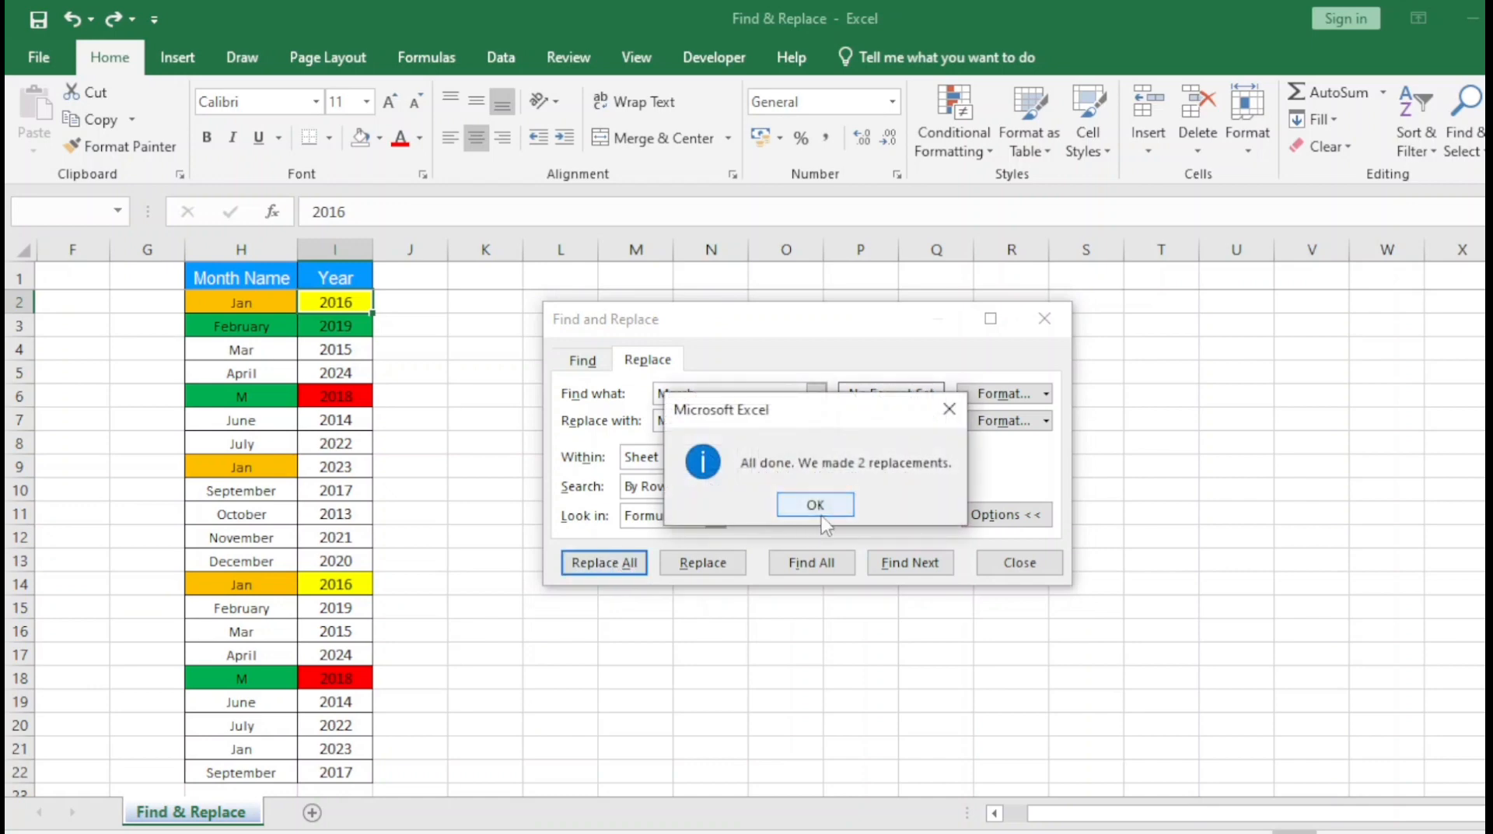
left_click(818, 512)
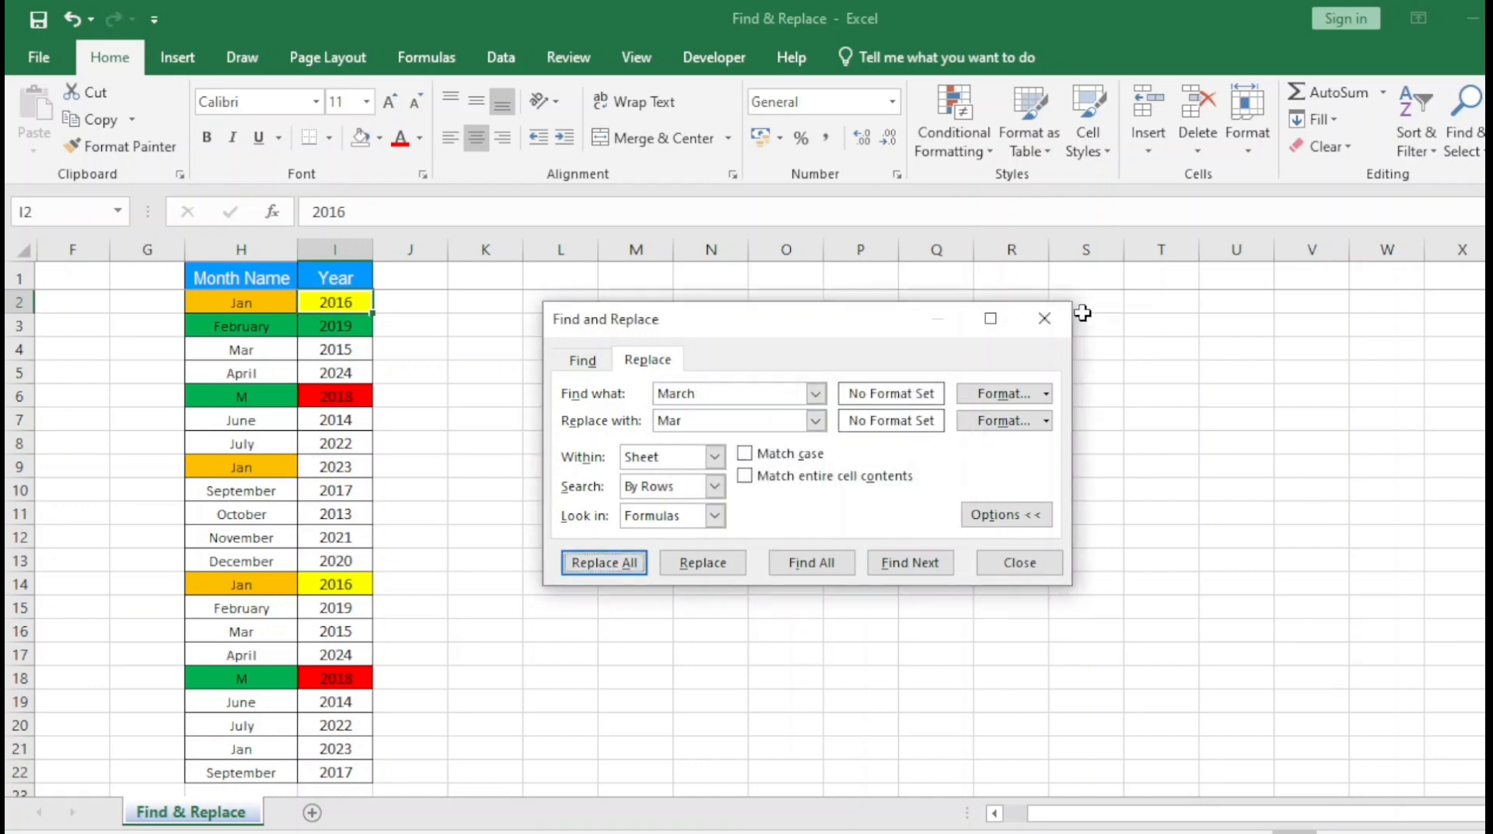
left_click(1045, 318)
key("ctrl+z")
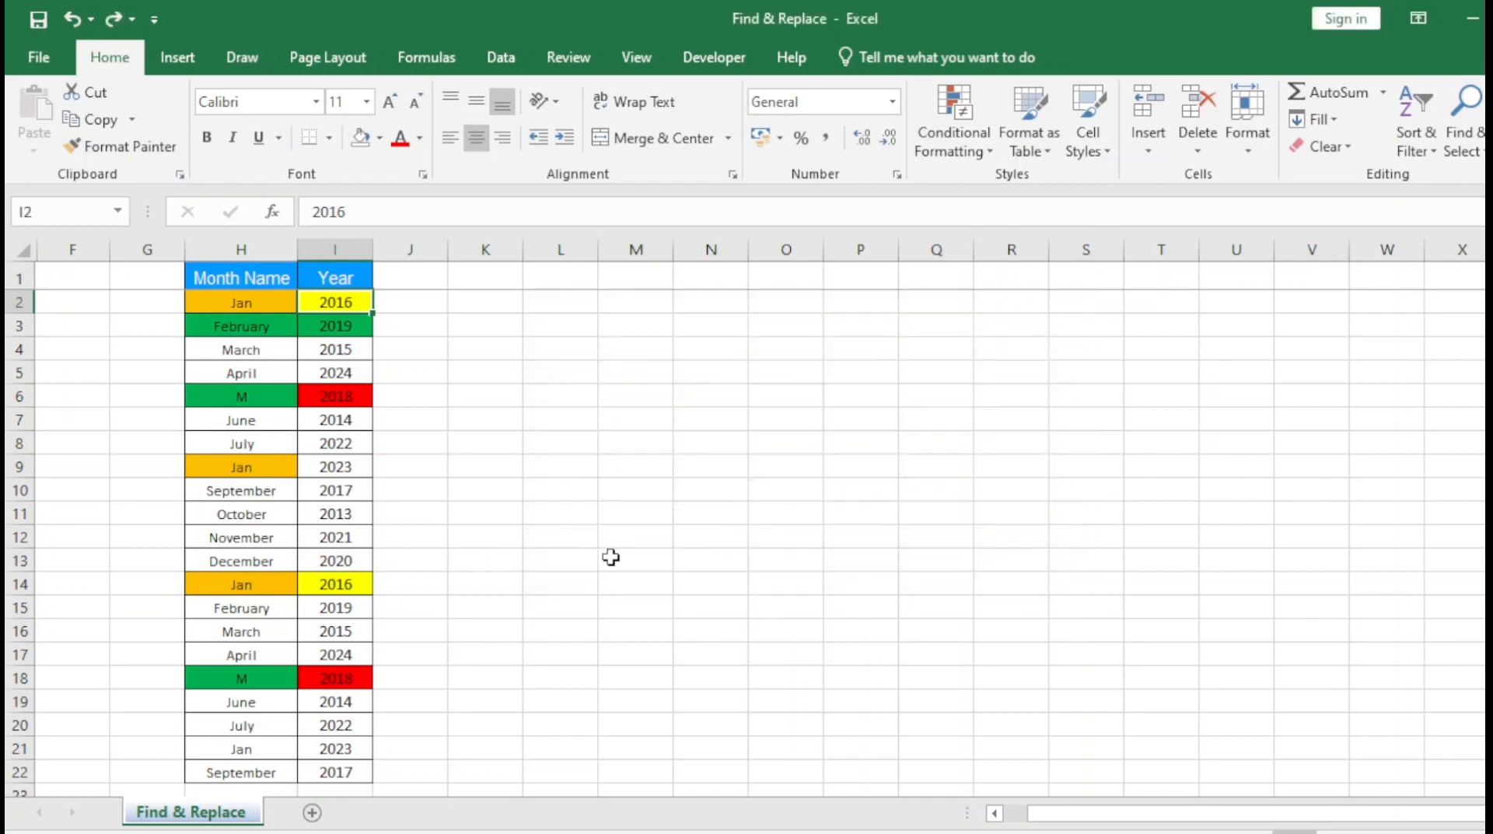
Reopen the replacement dialog and change the search text to MarcH, leaving case matching off.
key("ctrl+h")
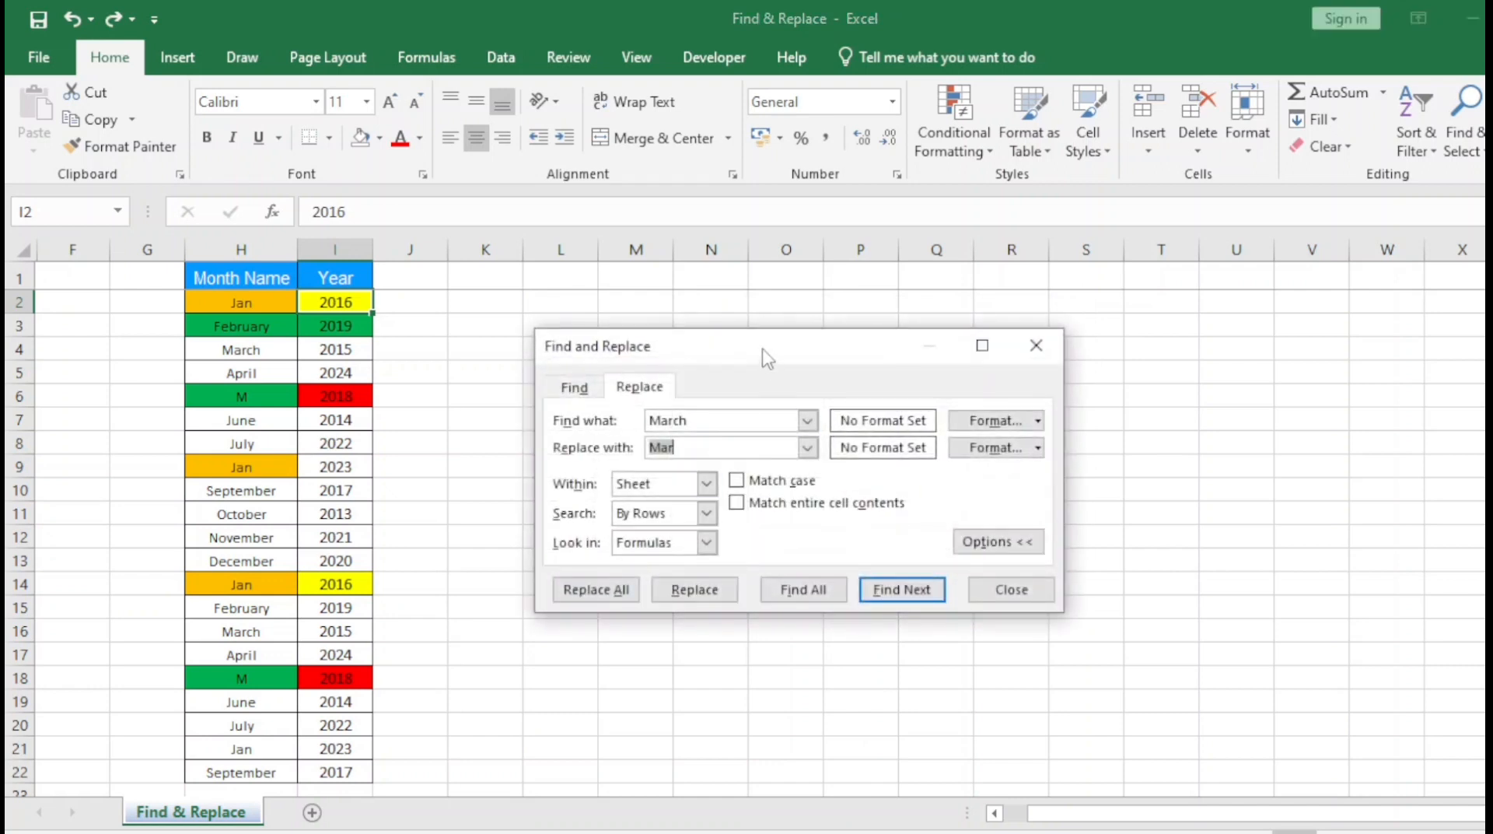
left_click_drag(762, 348, 723, 294)
left_click(639, 382)
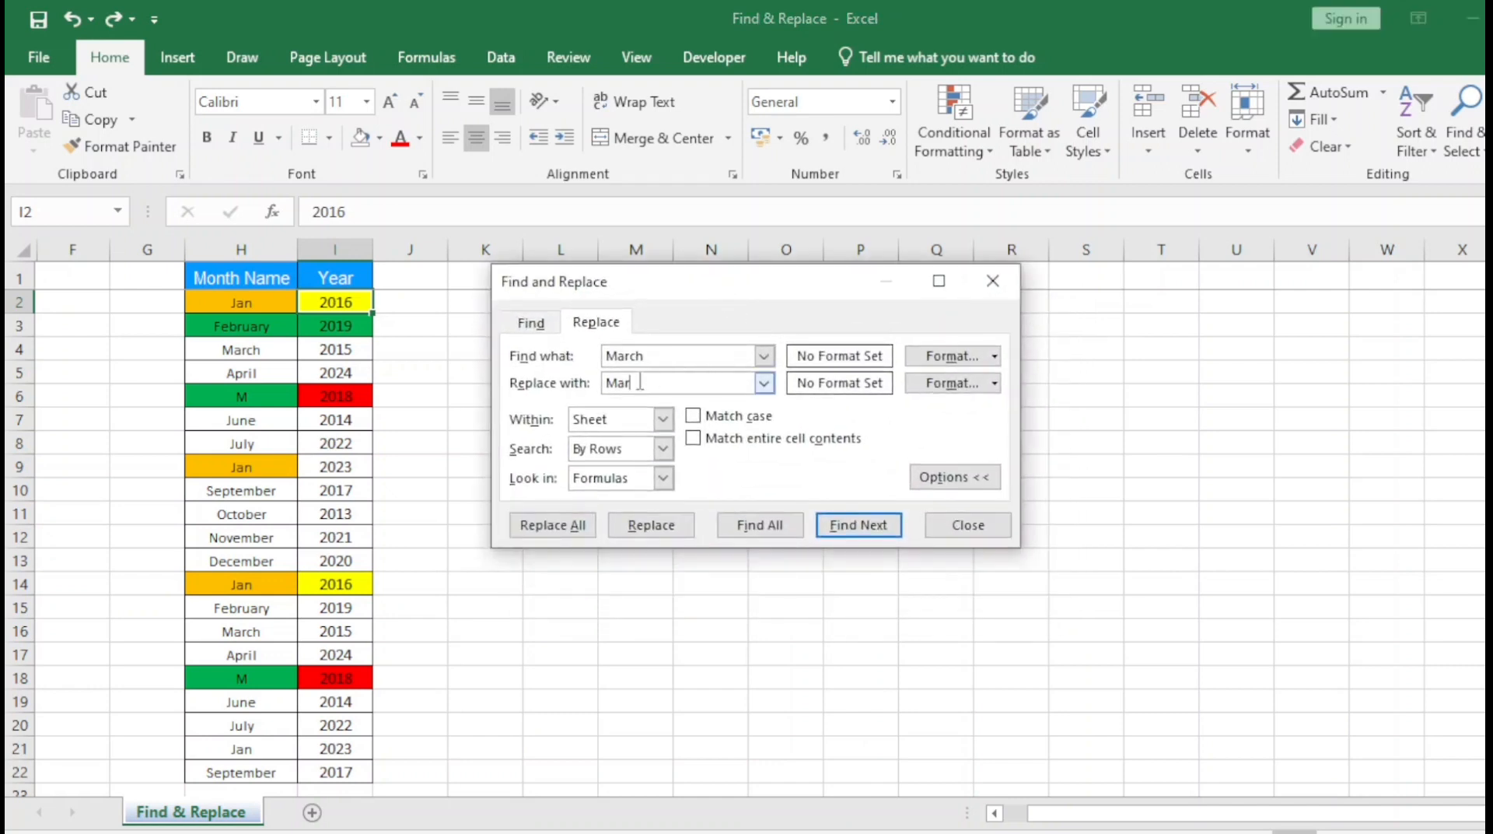
left_click(693, 417)
left_click(662, 356)
left_click(693, 416)
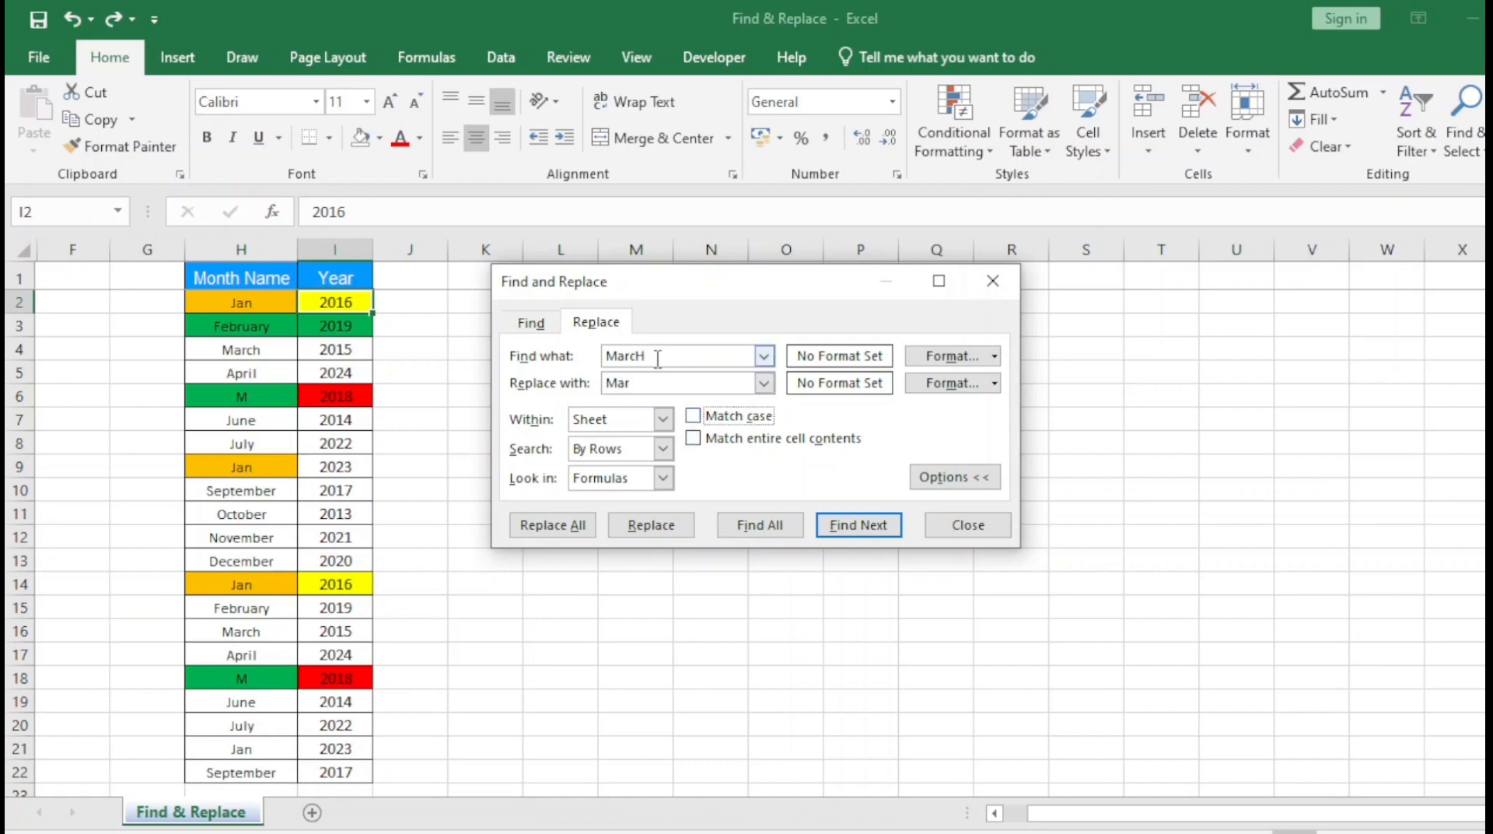
left_click(658, 356)
Replace all matches for MarcH with Mar without case matching, close the dialog and undo the replacement.
left_click(549, 525)
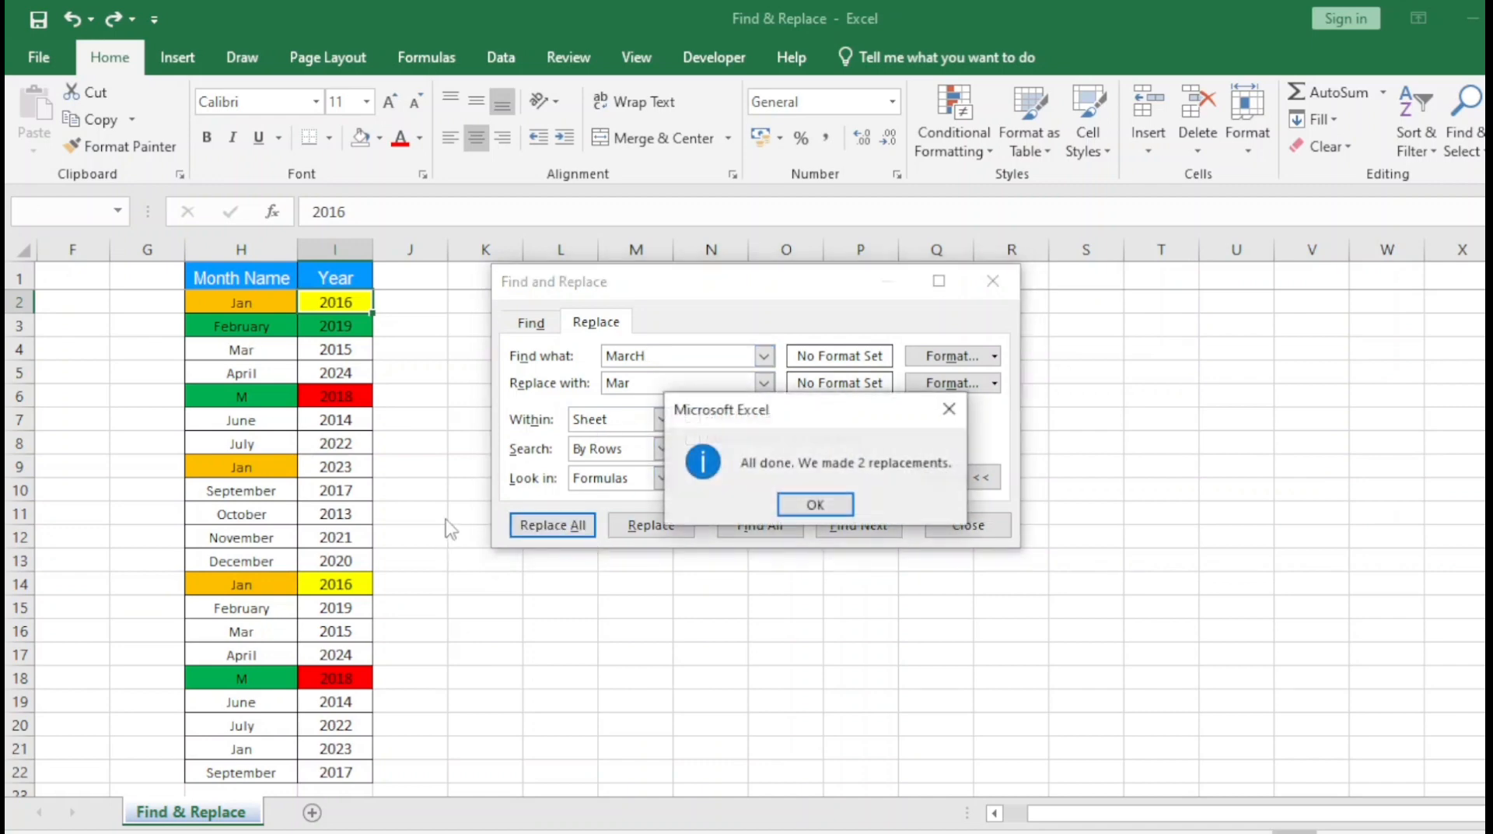
left_click(814, 508)
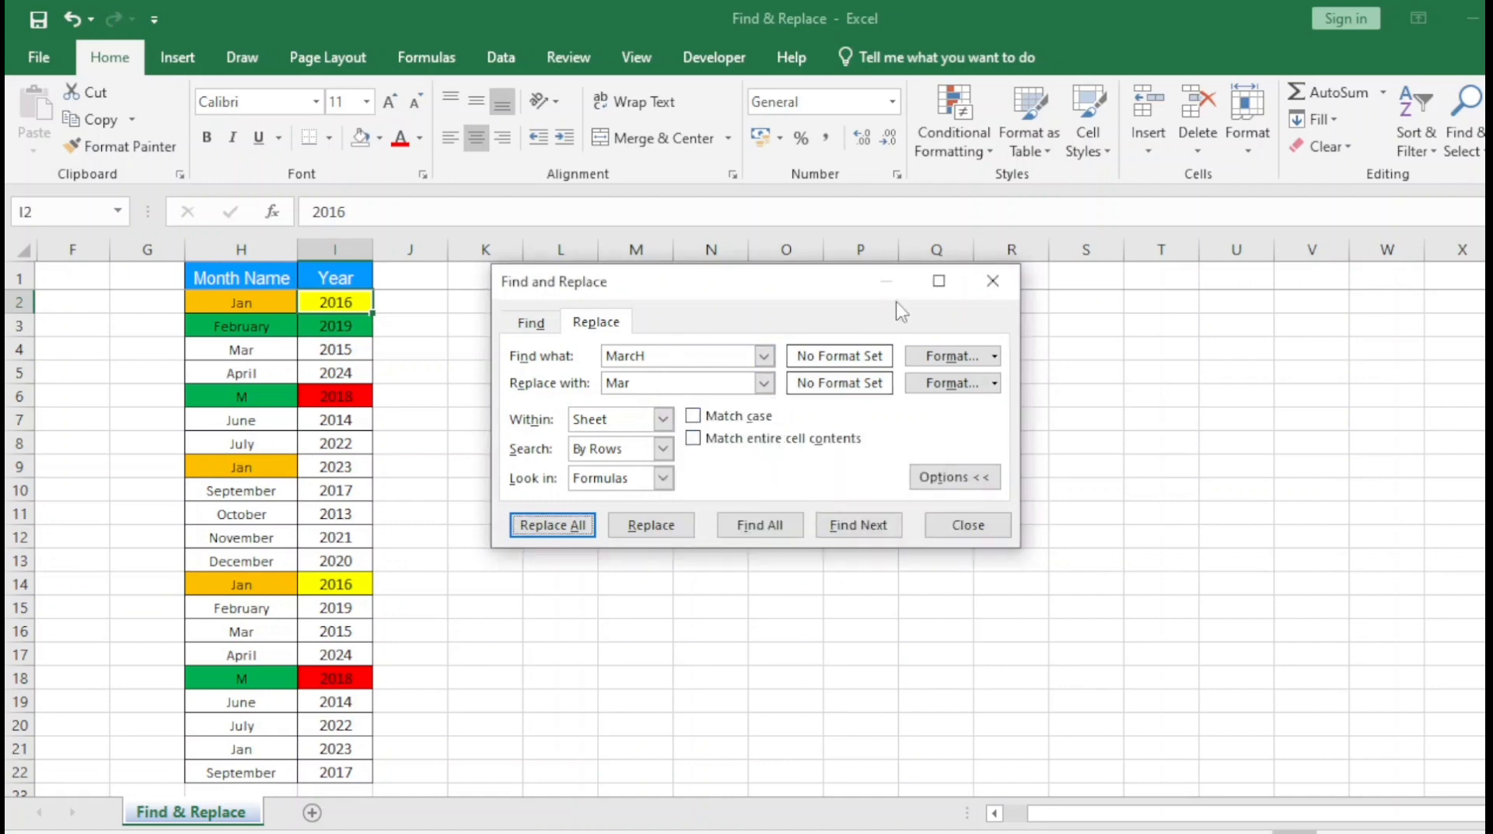
left_click(991, 279)
key("ctrl+z")
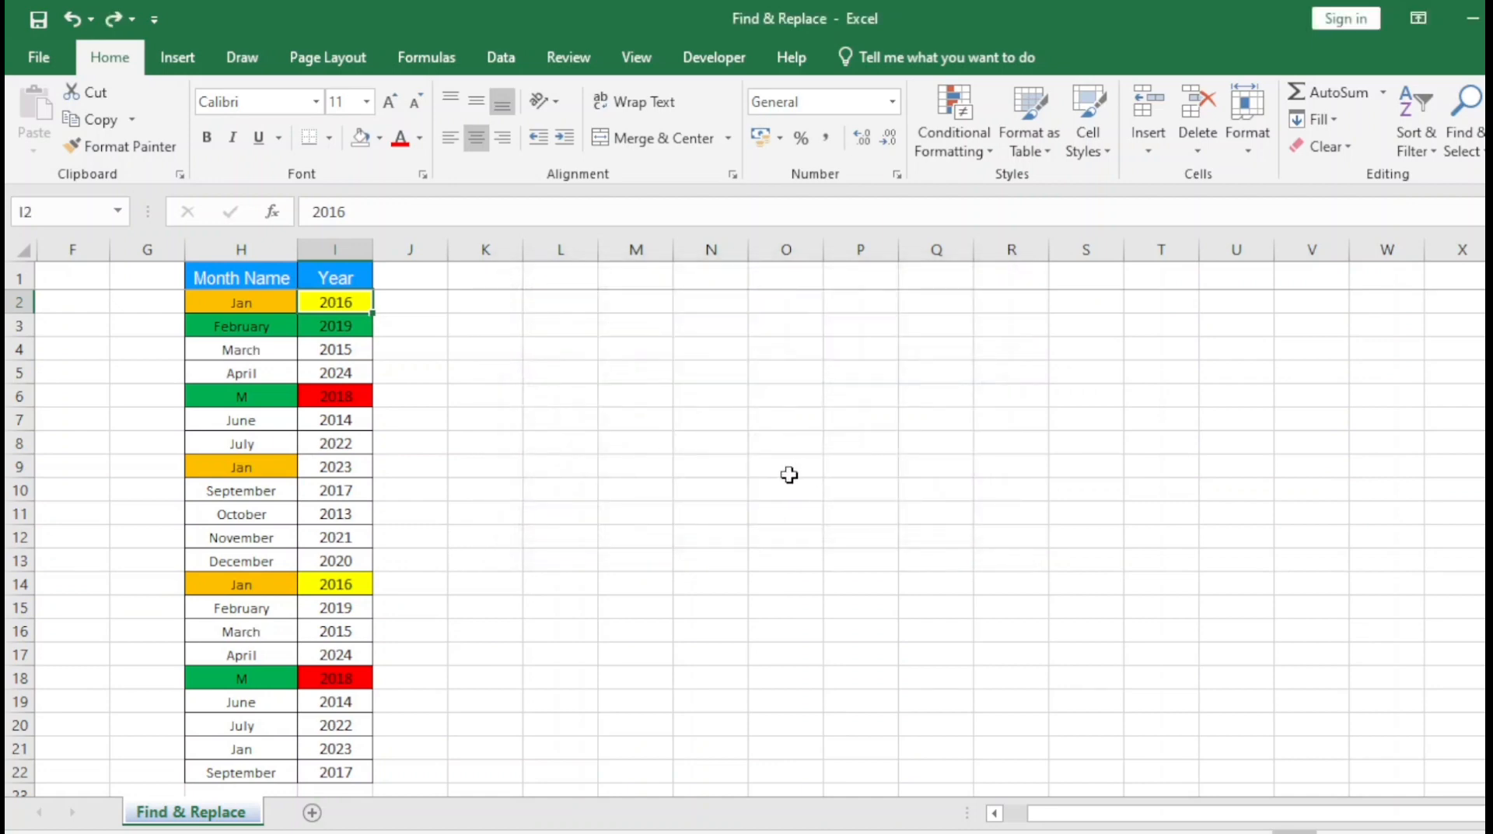
Reopen the replacement dialog, turn on case matching and try to replace all MarcH entries with Mar.
key("ctrl+h")
left_click(648, 386)
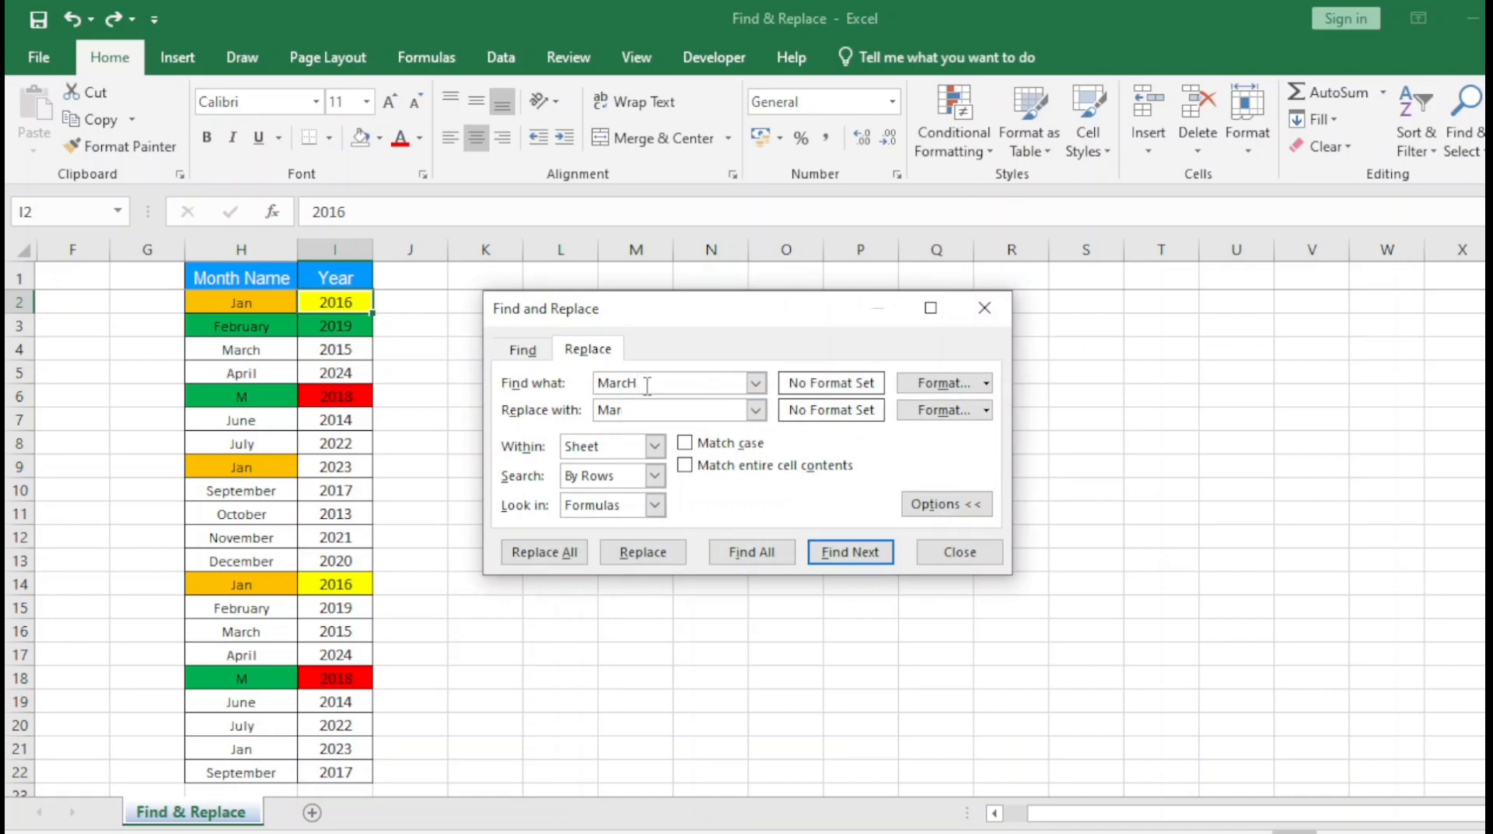
left_click(685, 443)
left_click_drag(770, 327, 764, 280)
left_click(647, 364)
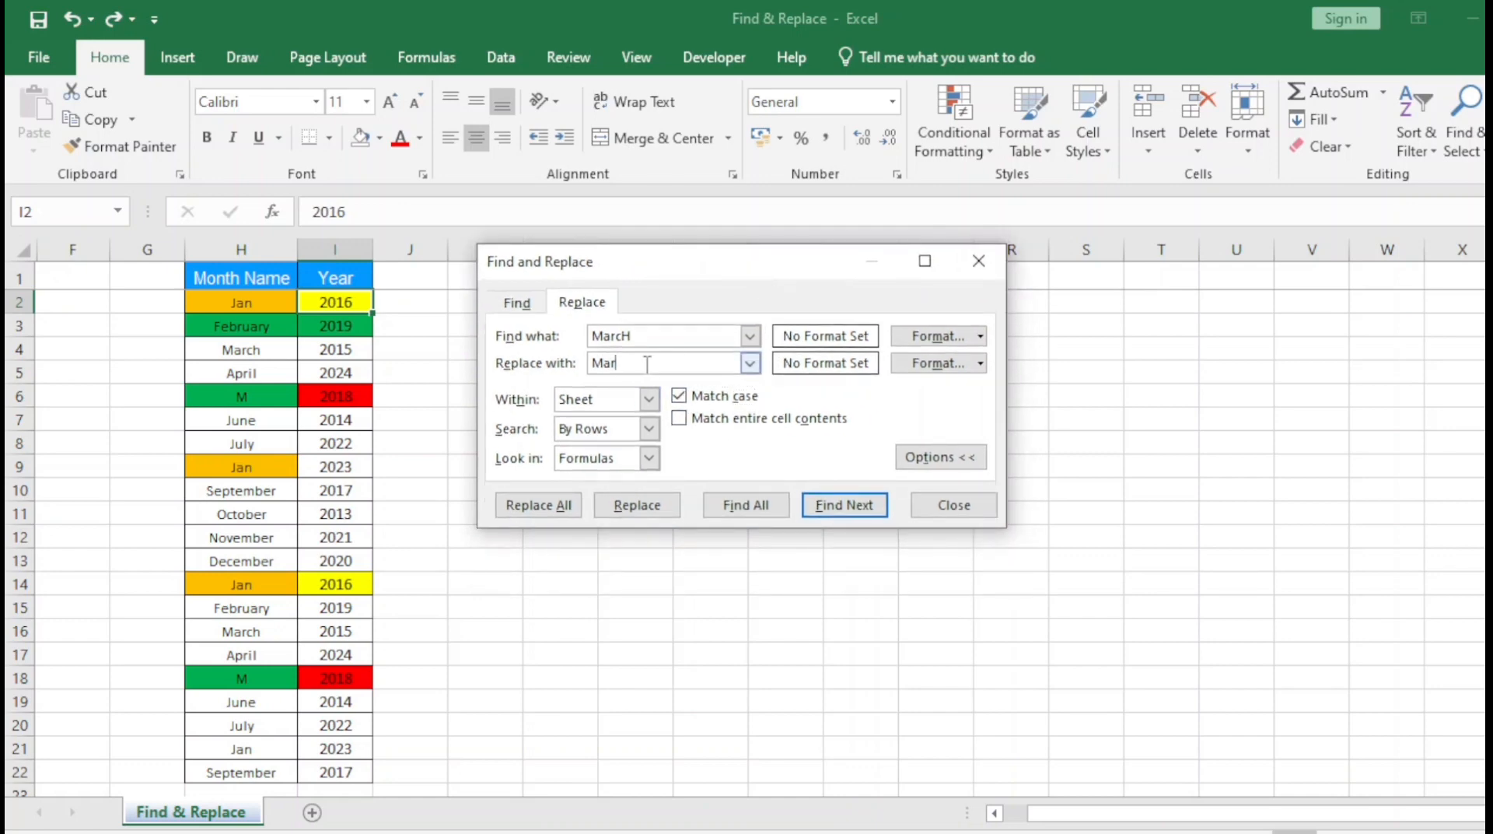
left_click(525, 504)
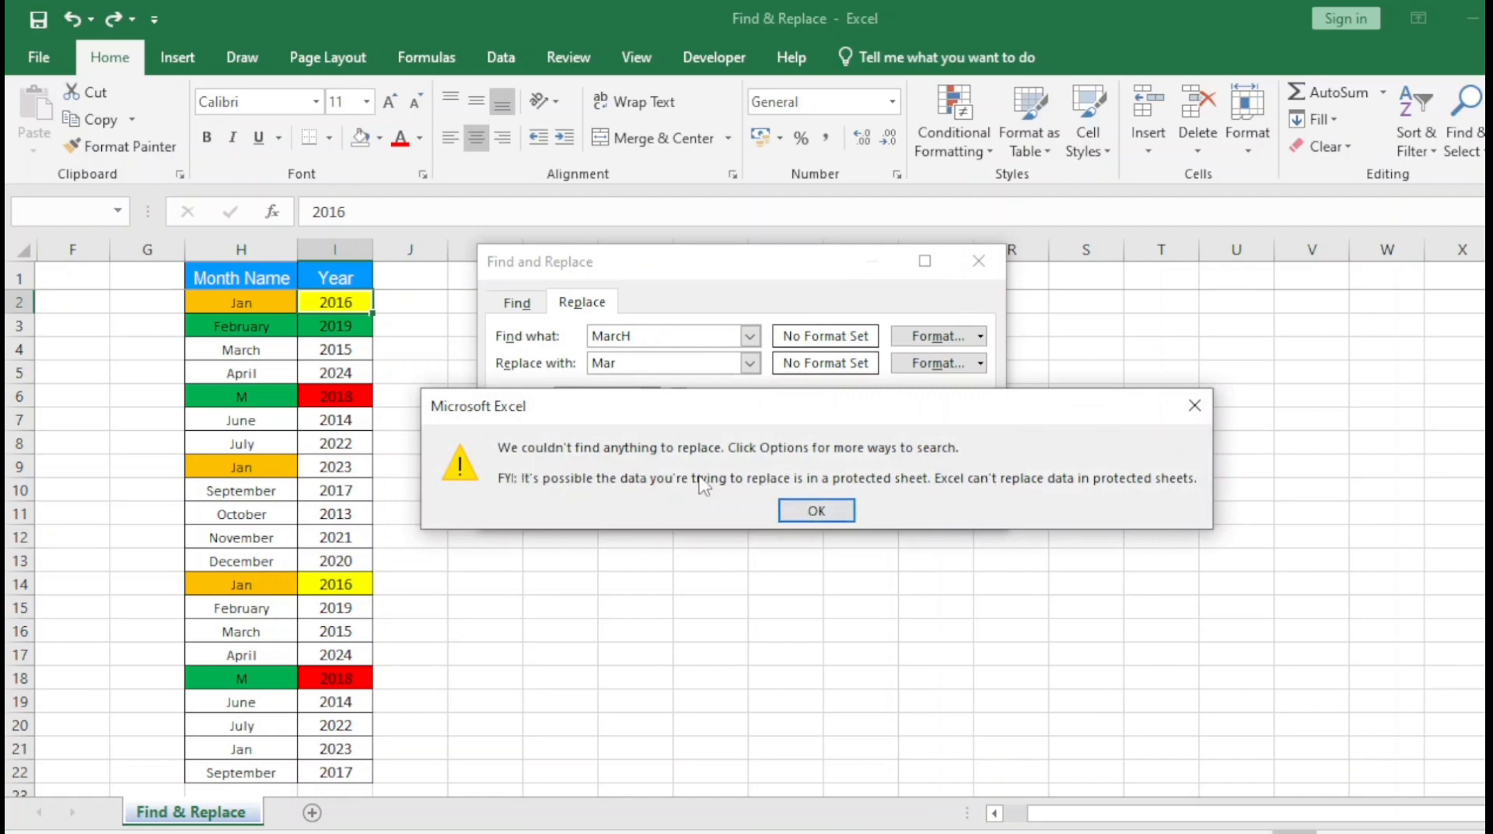
left_click(817, 511)
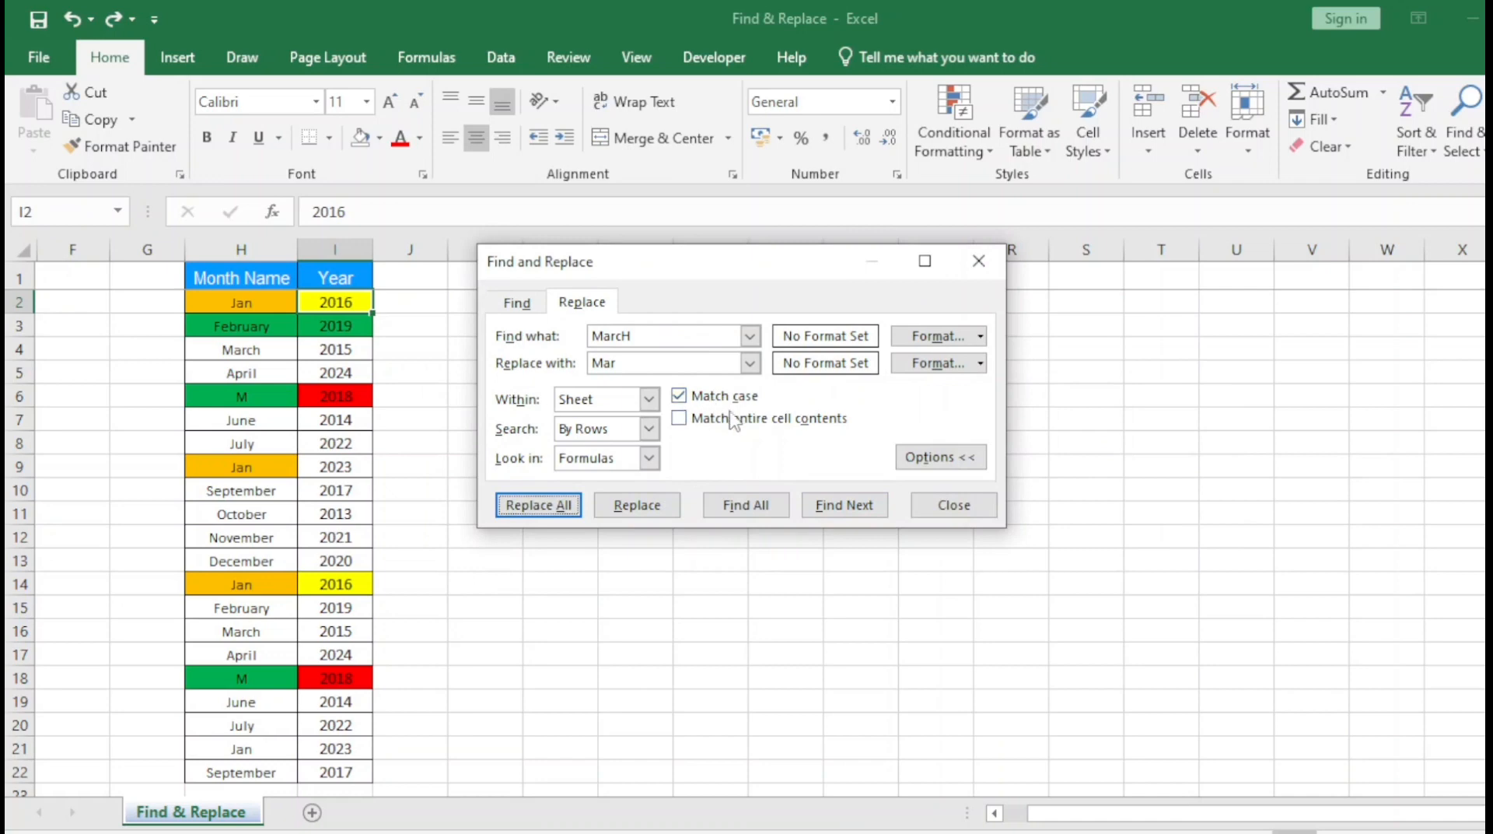
Correct the search text to March and replace all case-matching entries in the Month Name column with Mar.
left_click(650, 340)
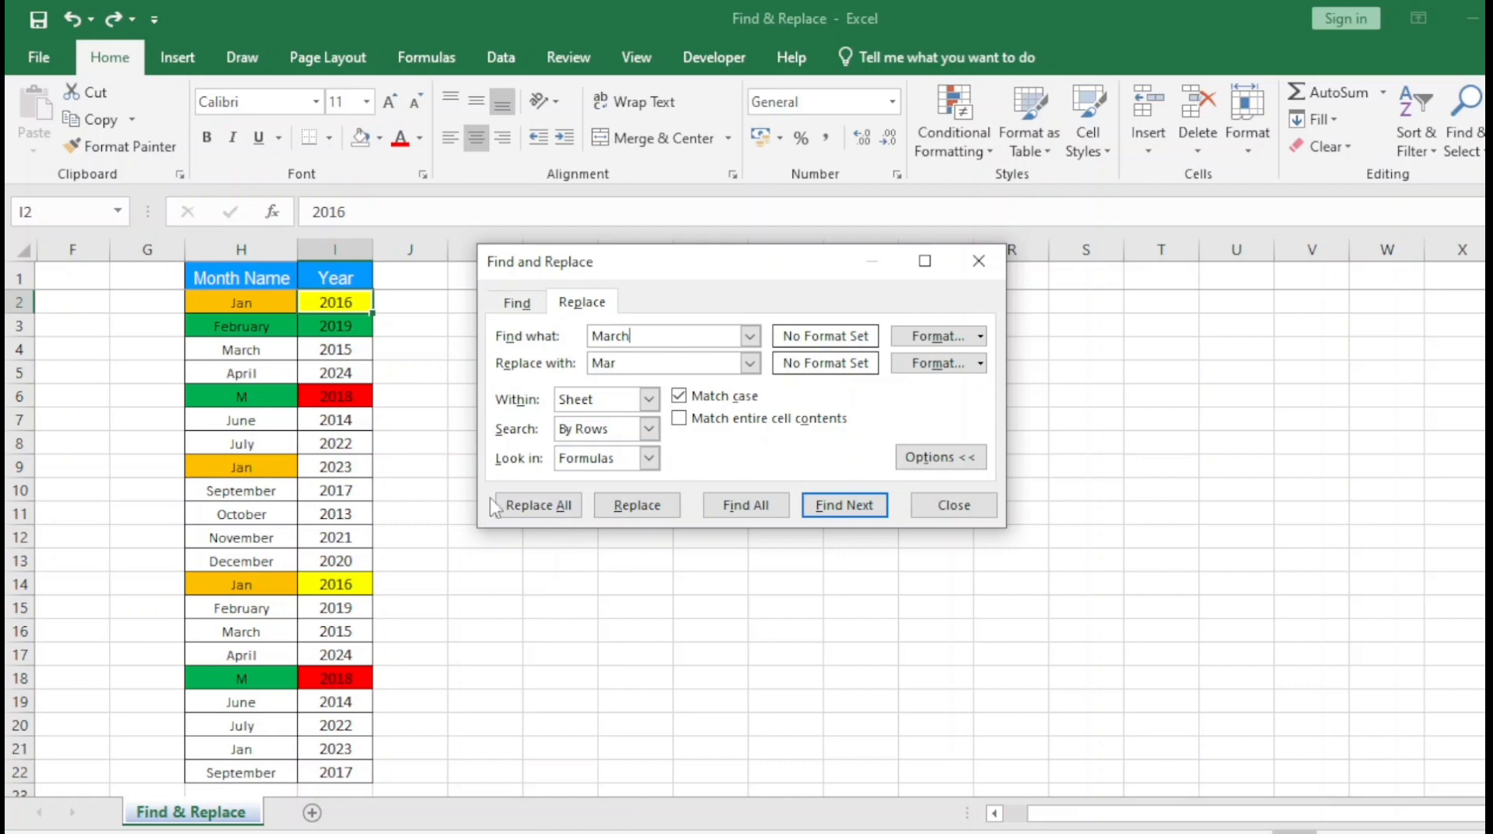
left_click(533, 507)
left_click(809, 504)
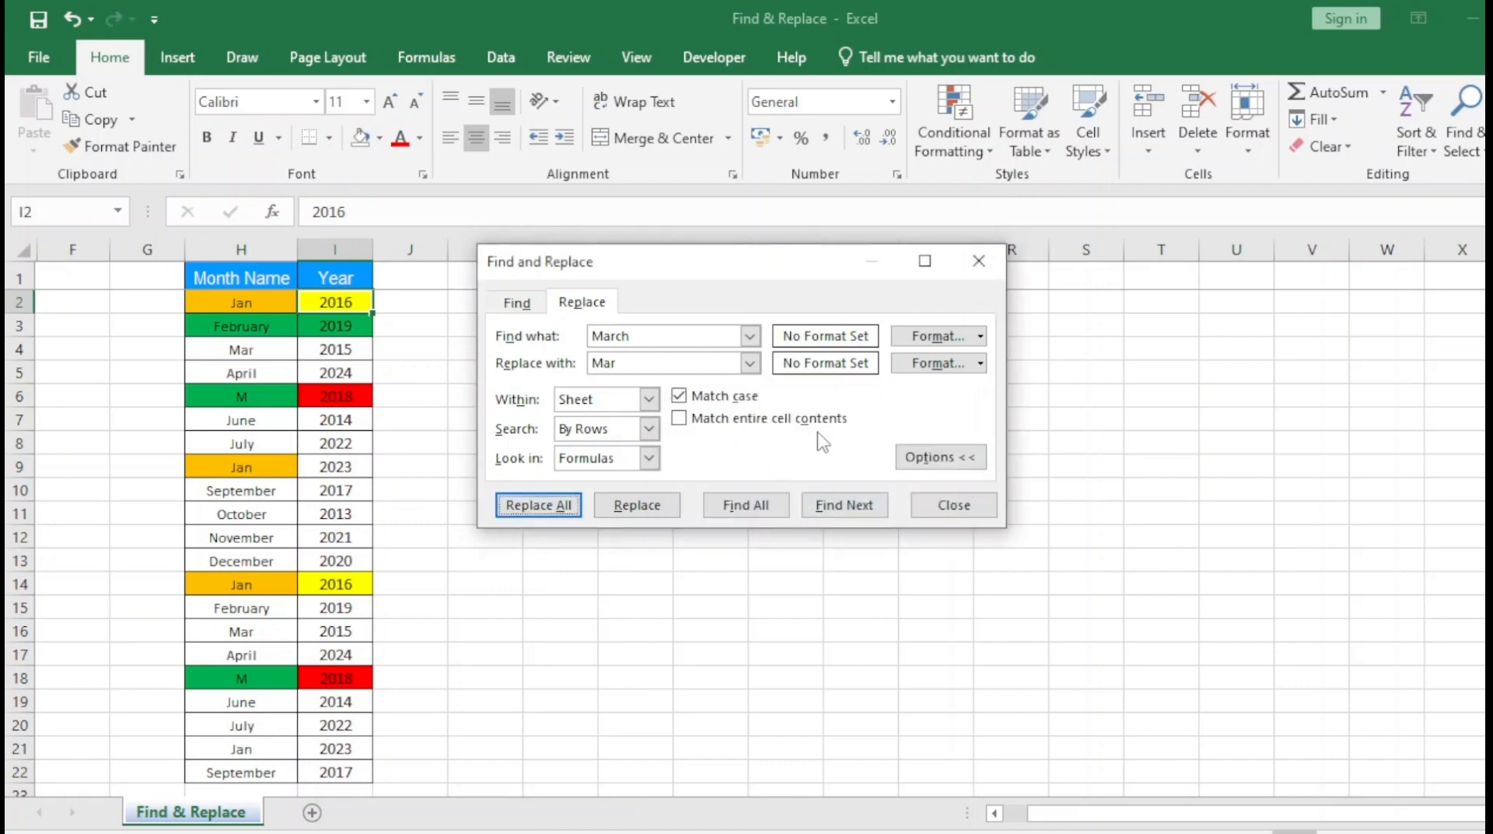
Switch from case matching to matching entire cell contents and try to replace all March entries with Mar.
left_click(683, 419)
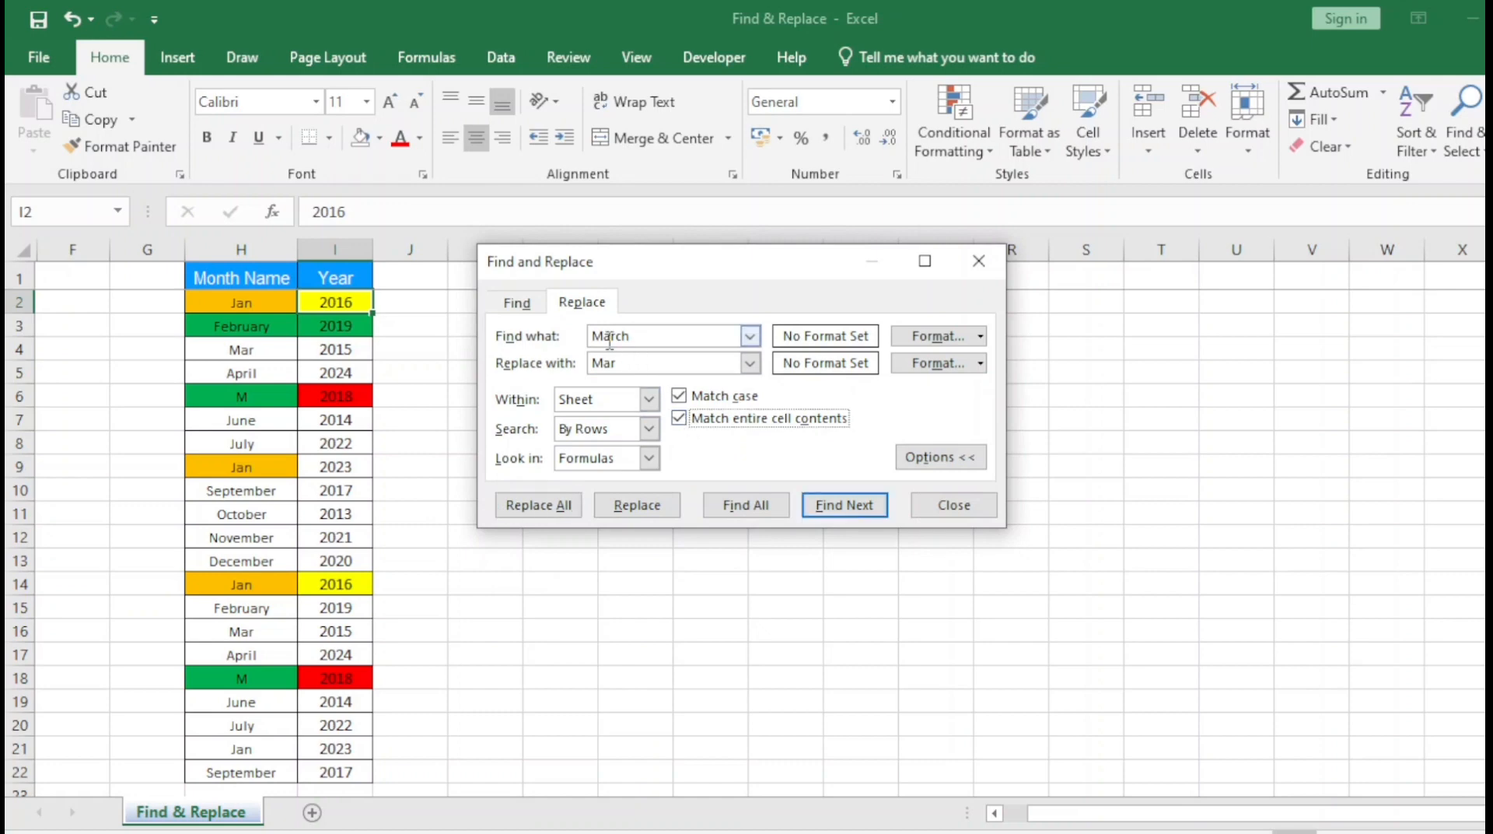
left_click(647, 339)
left_click_drag(642, 339, 581, 341)
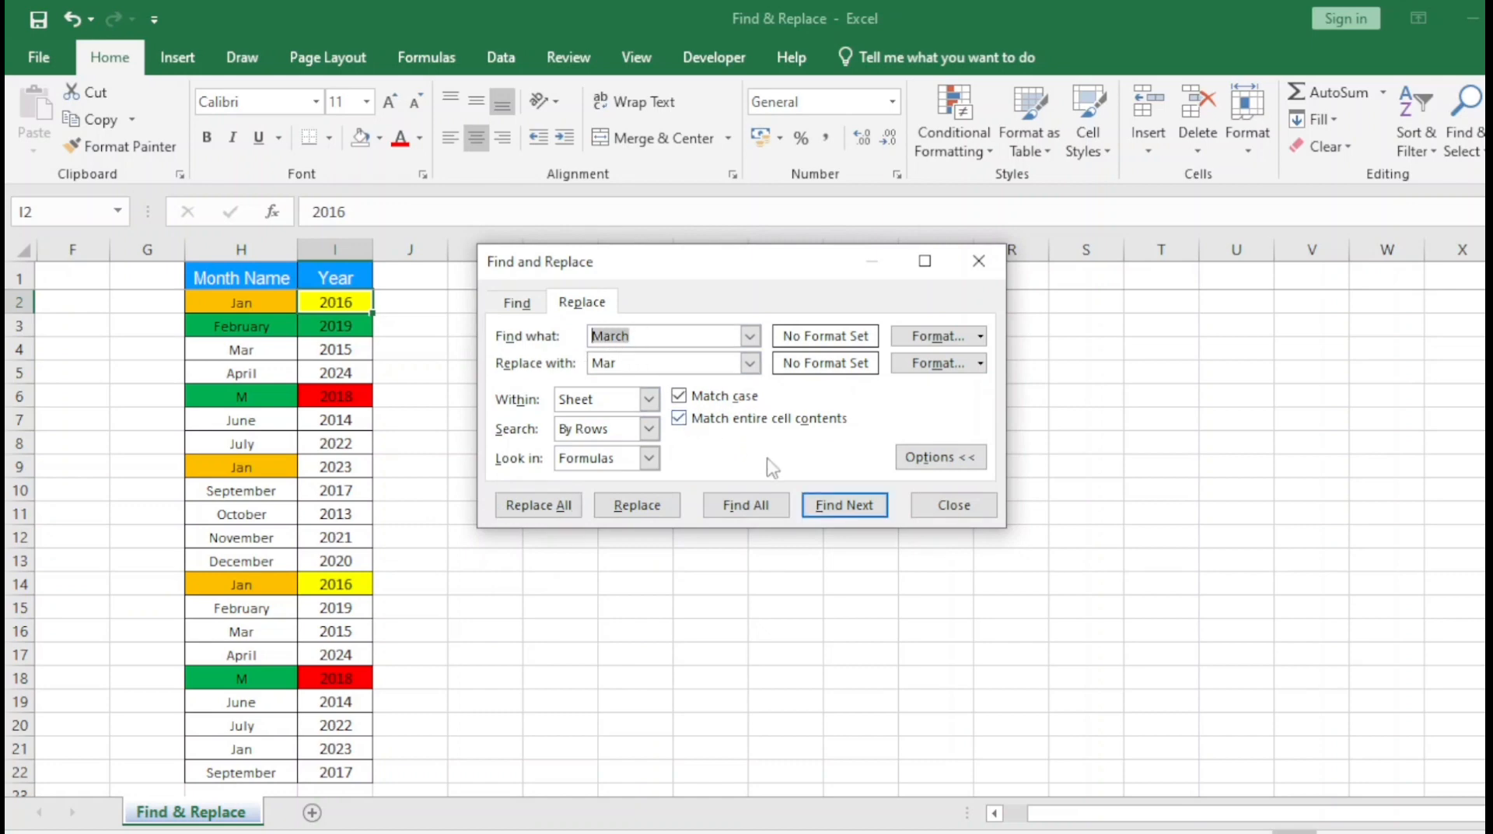
left_click(684, 395)
left_click(535, 505)
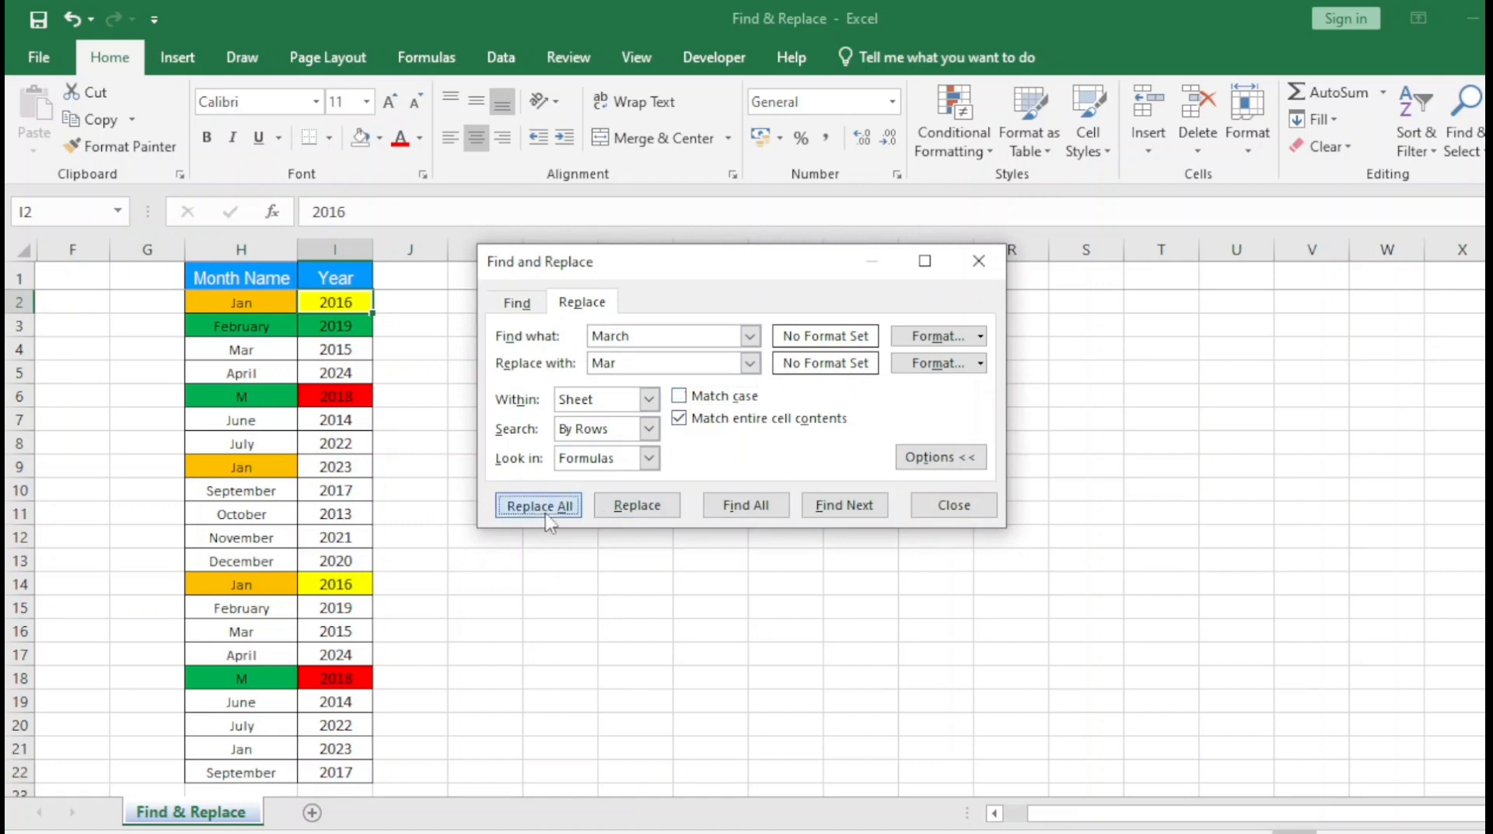
left_click(816, 511)
Review the Look in, Search and Within choices, collapse the extra options and close the dialog.
left_click(684, 332)
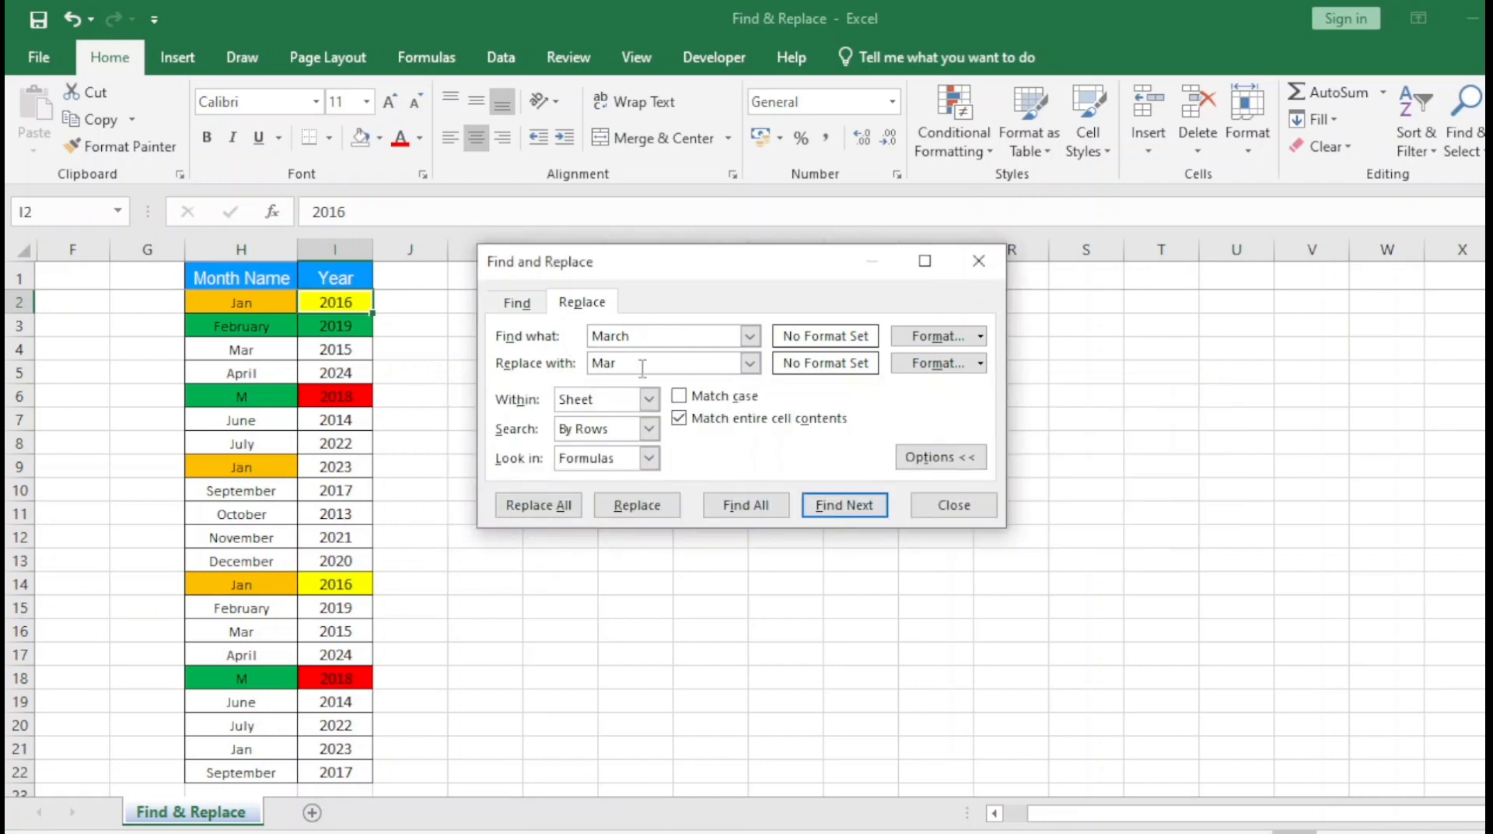
left_click(649, 458)
left_click(699, 463)
left_click(641, 433)
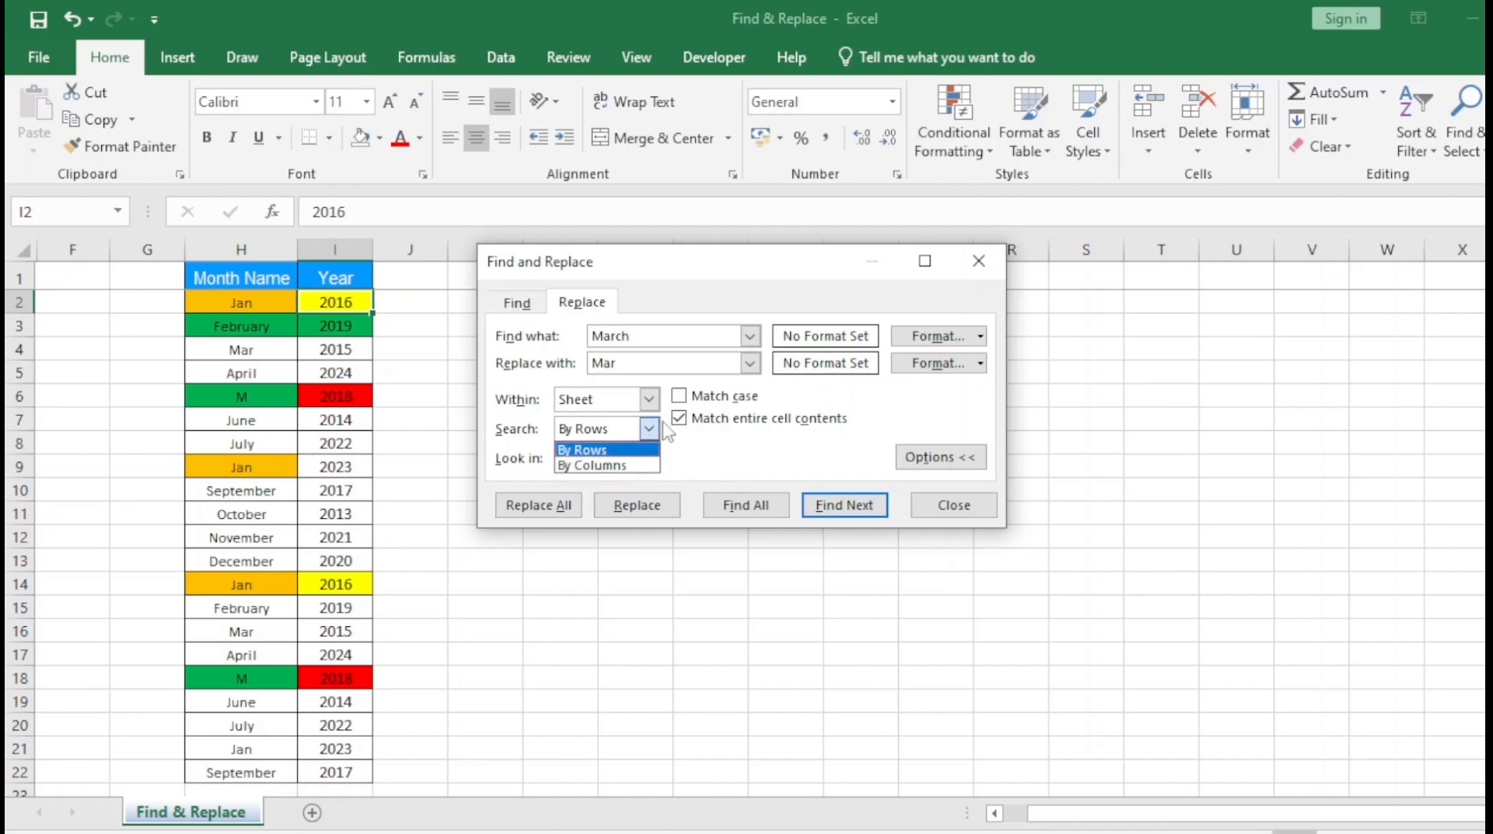
left_click(649, 399)
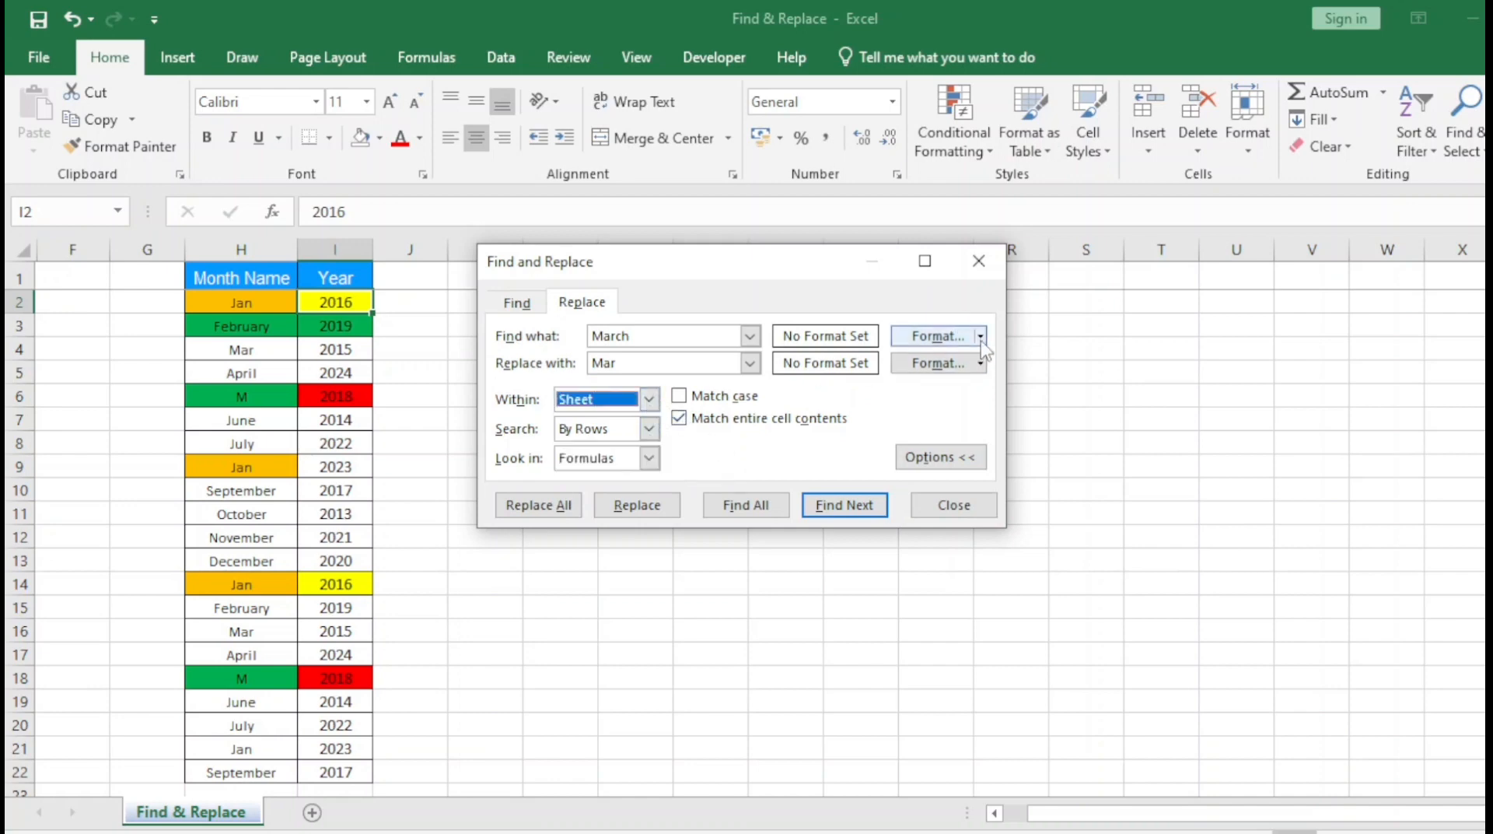
left_click(941, 458)
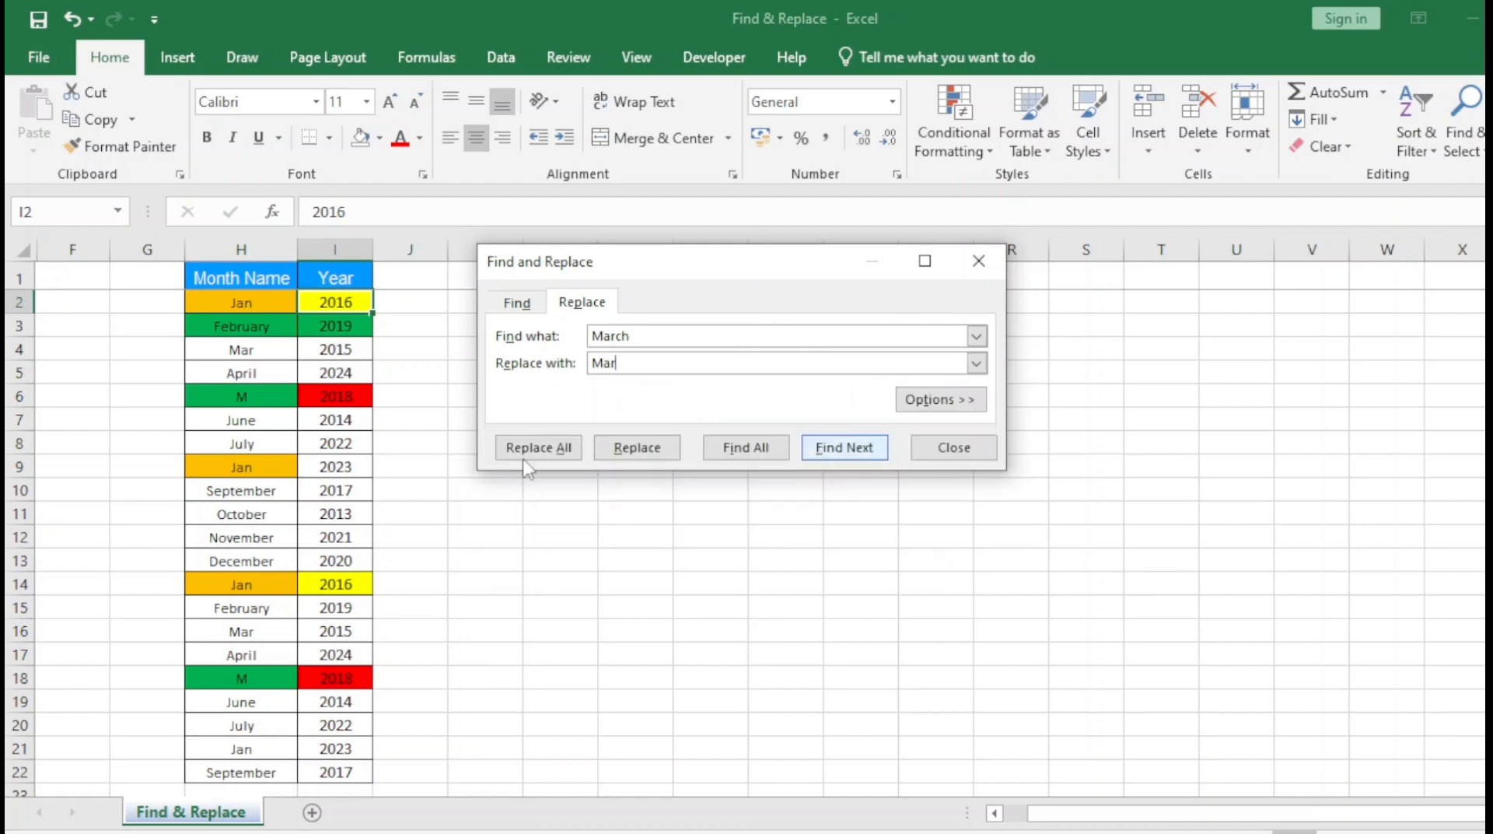
left_click(978, 261)
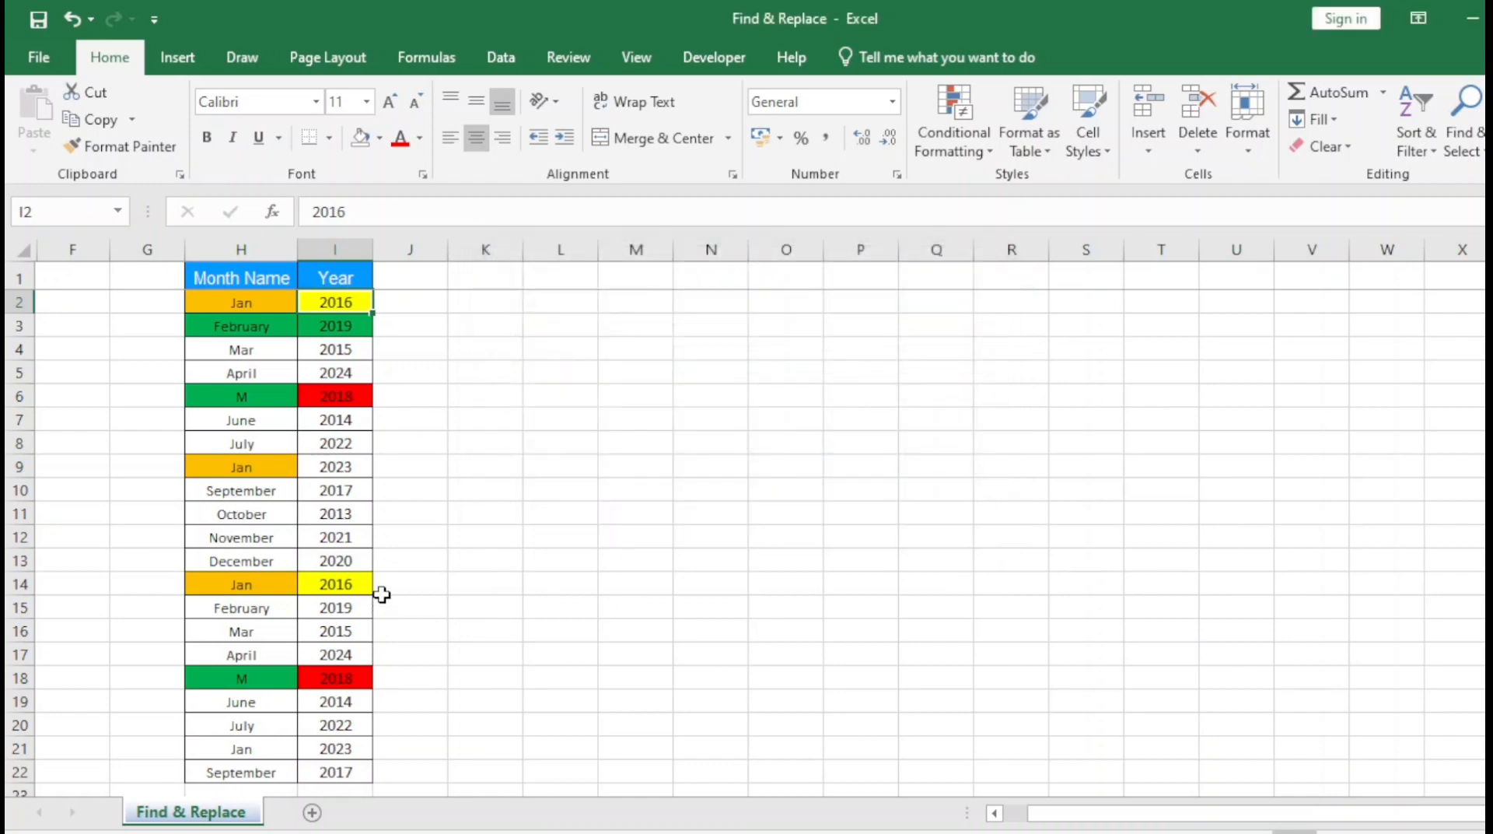
From cell H6, open the Find dialog through the Find & Select command, compare its Find and Replace modes and close it.
left_click(247, 398)
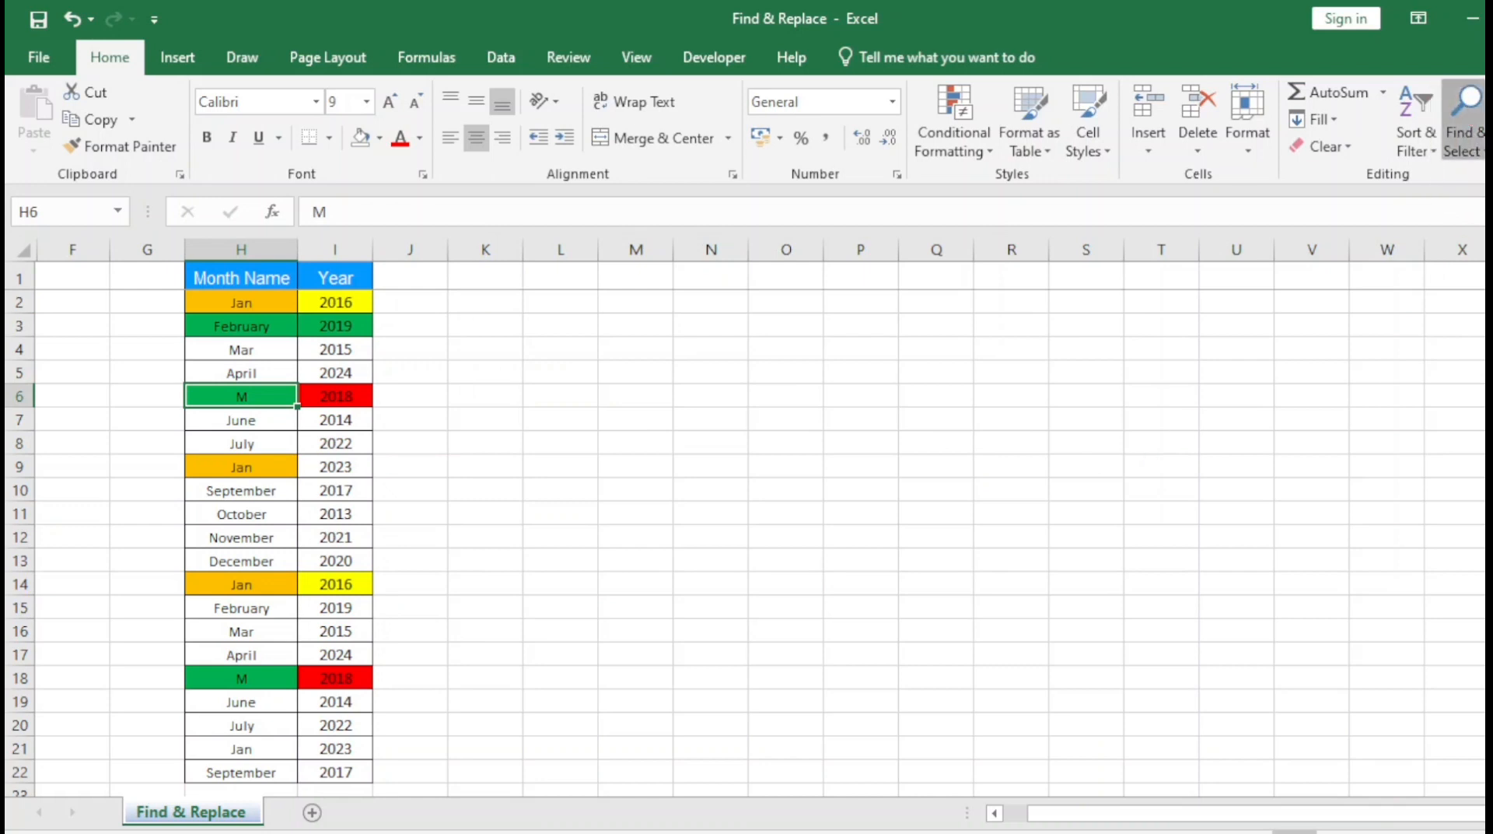
left_click(1466, 140)
left_click(1443, 176)
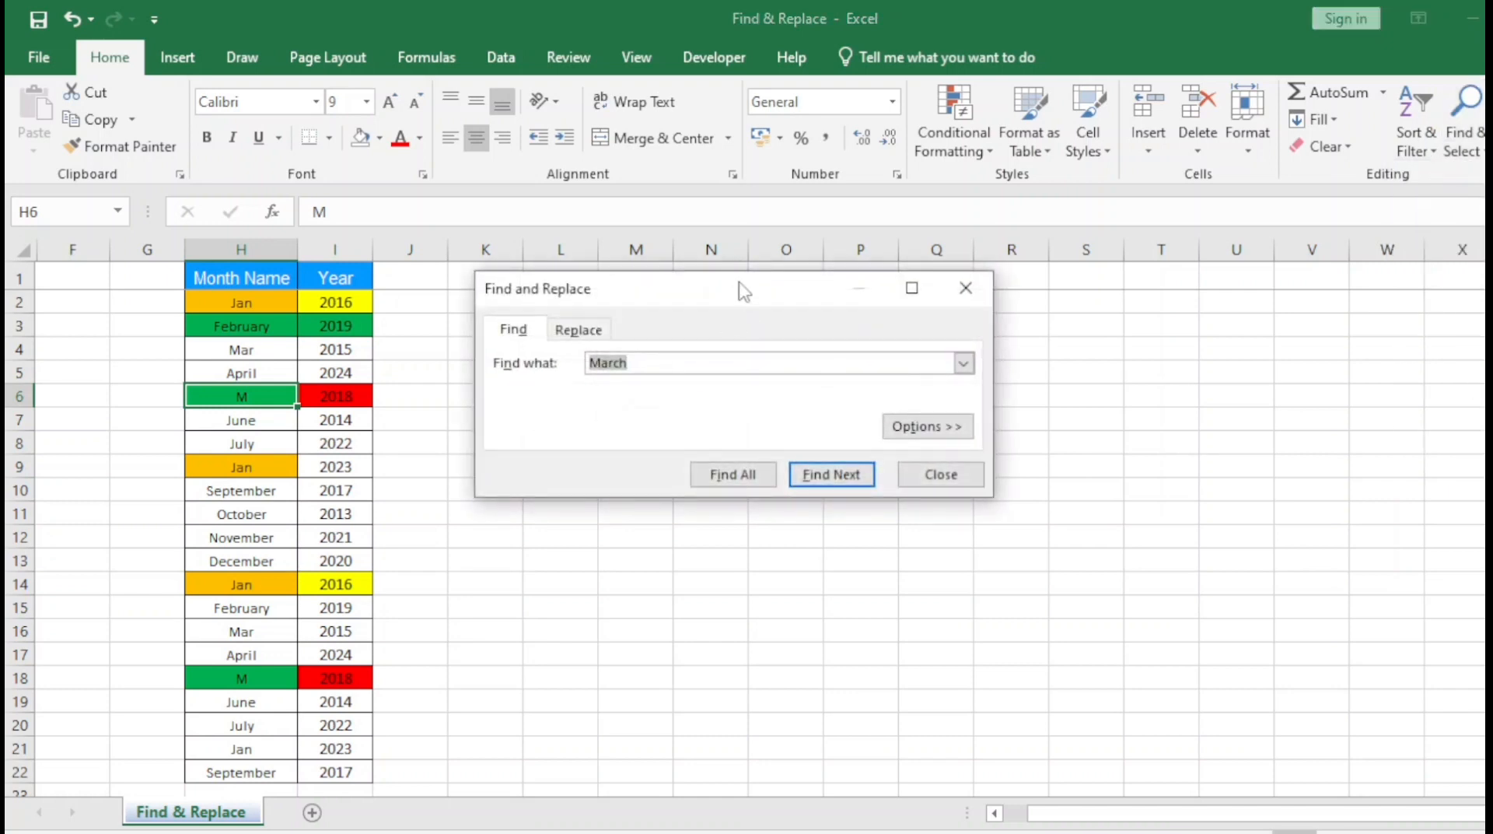
left_click(578, 330)
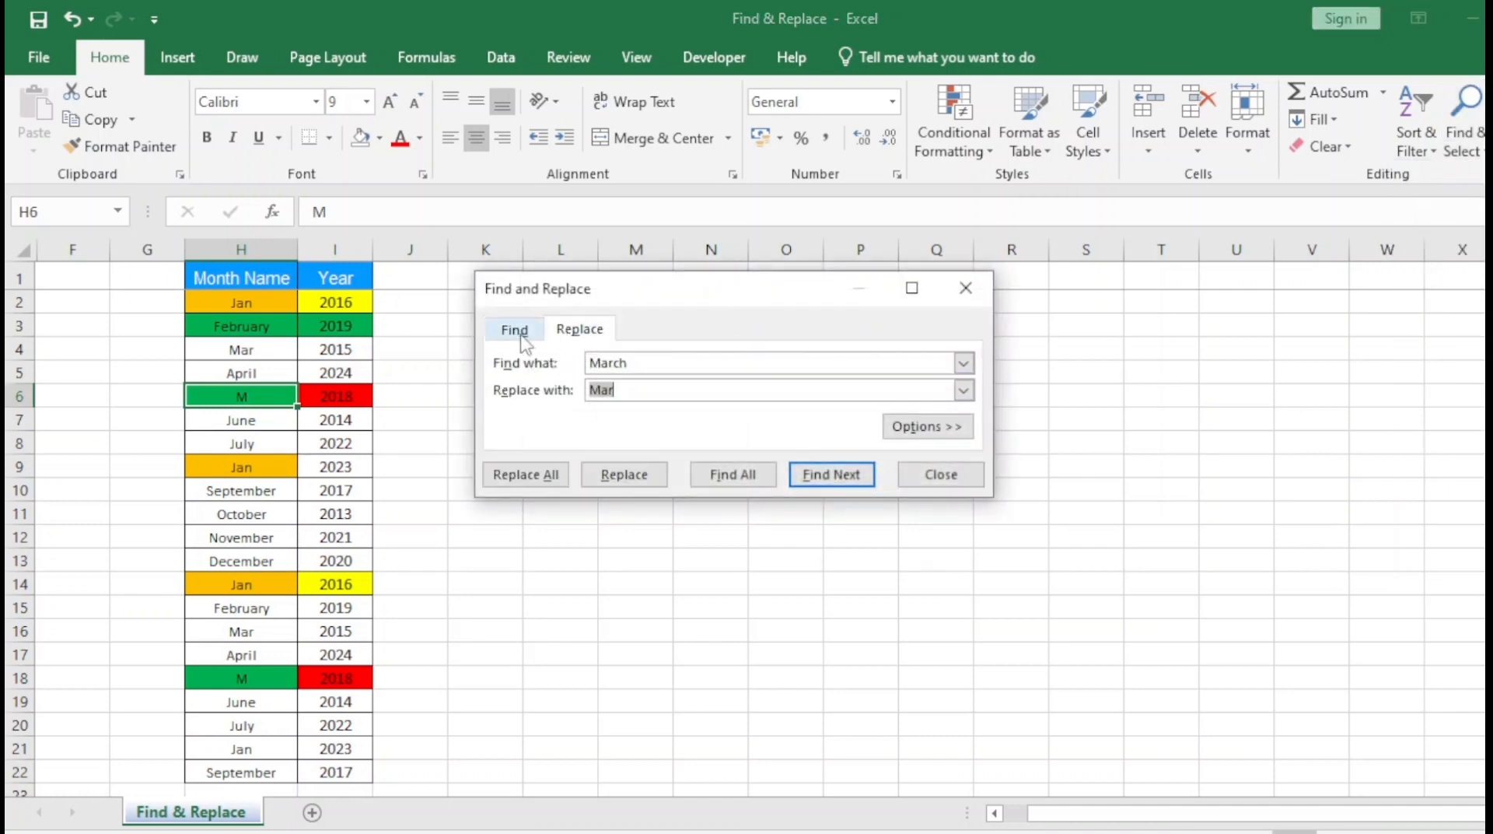
left_click(513, 329)
left_click(967, 288)
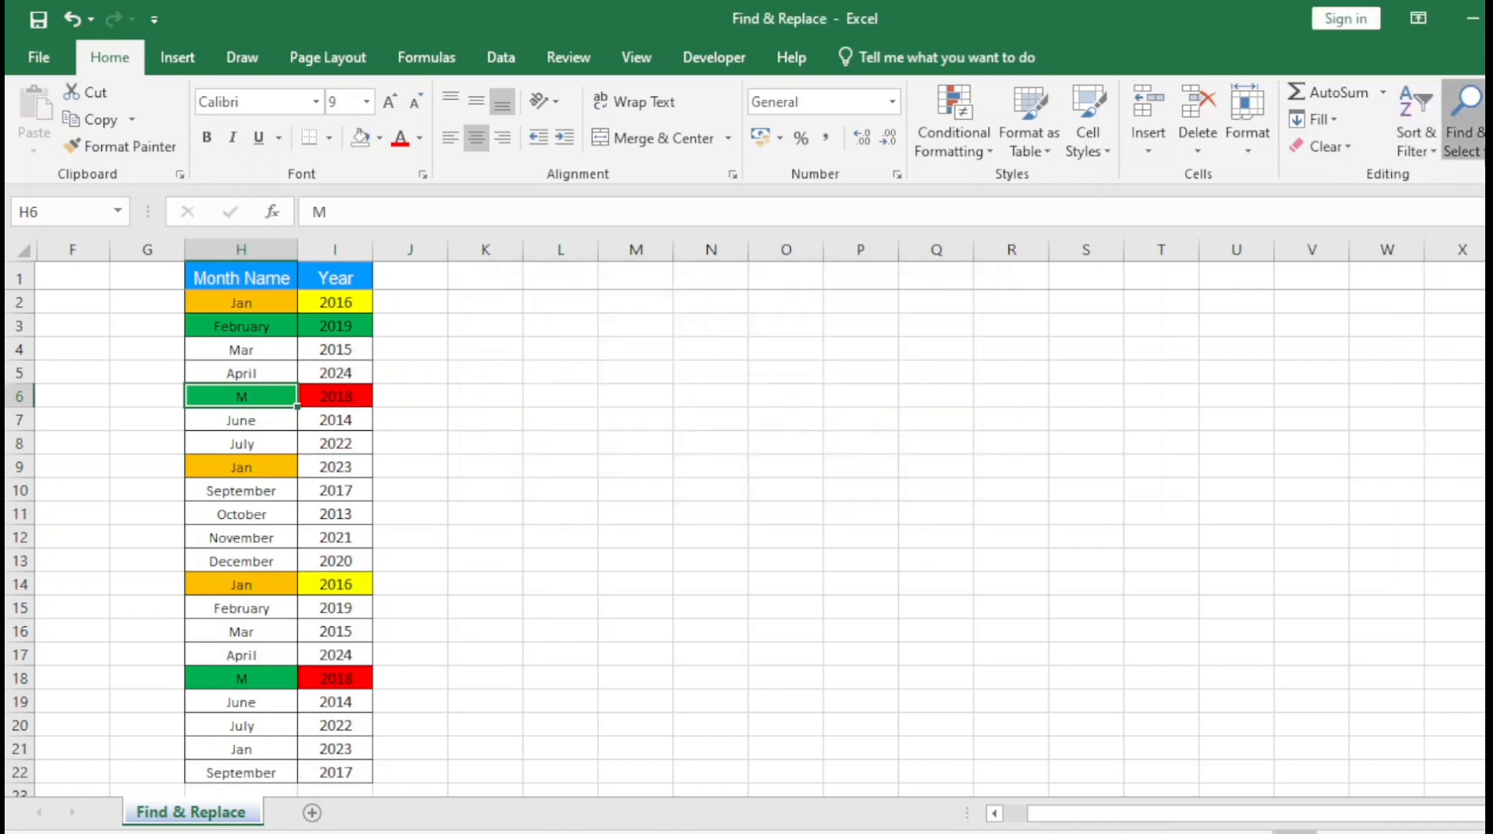
Open the Replace dialog through the Find & Select command, expand its options, view the Find mode and close it.
left_click(1466, 117)
left_click(1447, 204)
left_click_drag(671, 326, 623, 305)
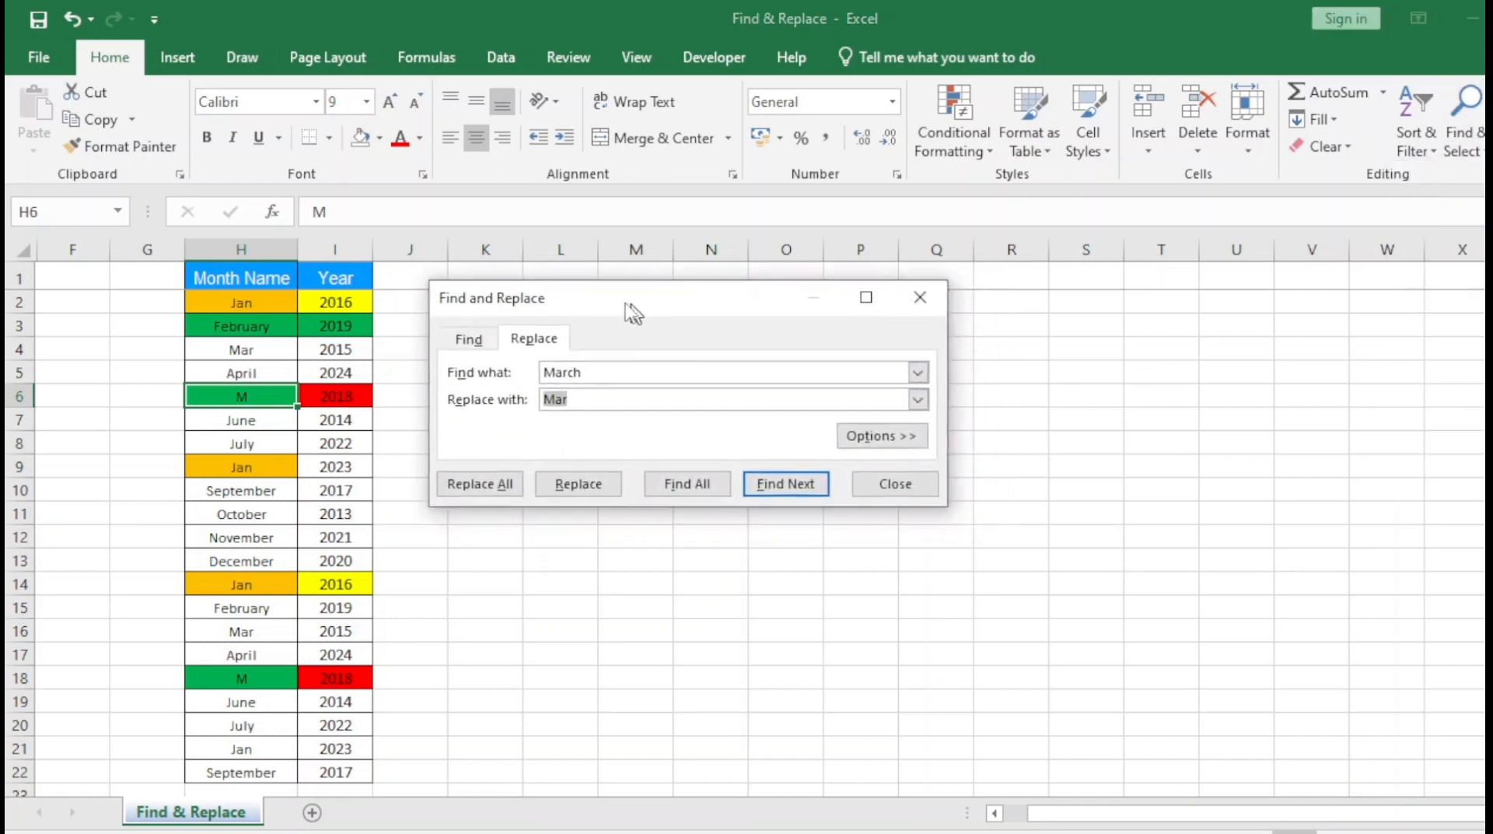
left_click(902, 436)
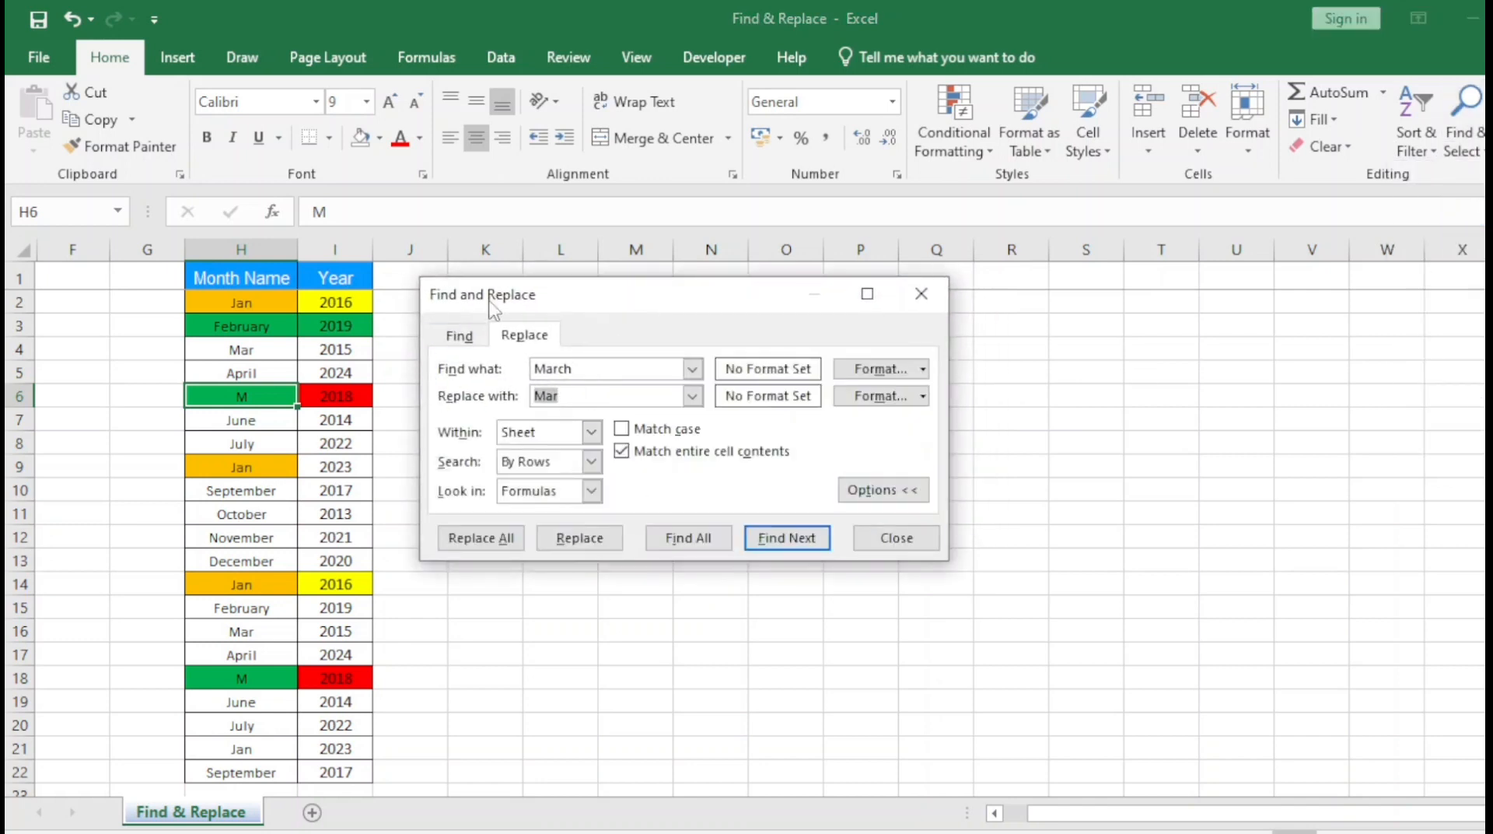
left_click(459, 336)
left_click(921, 294)
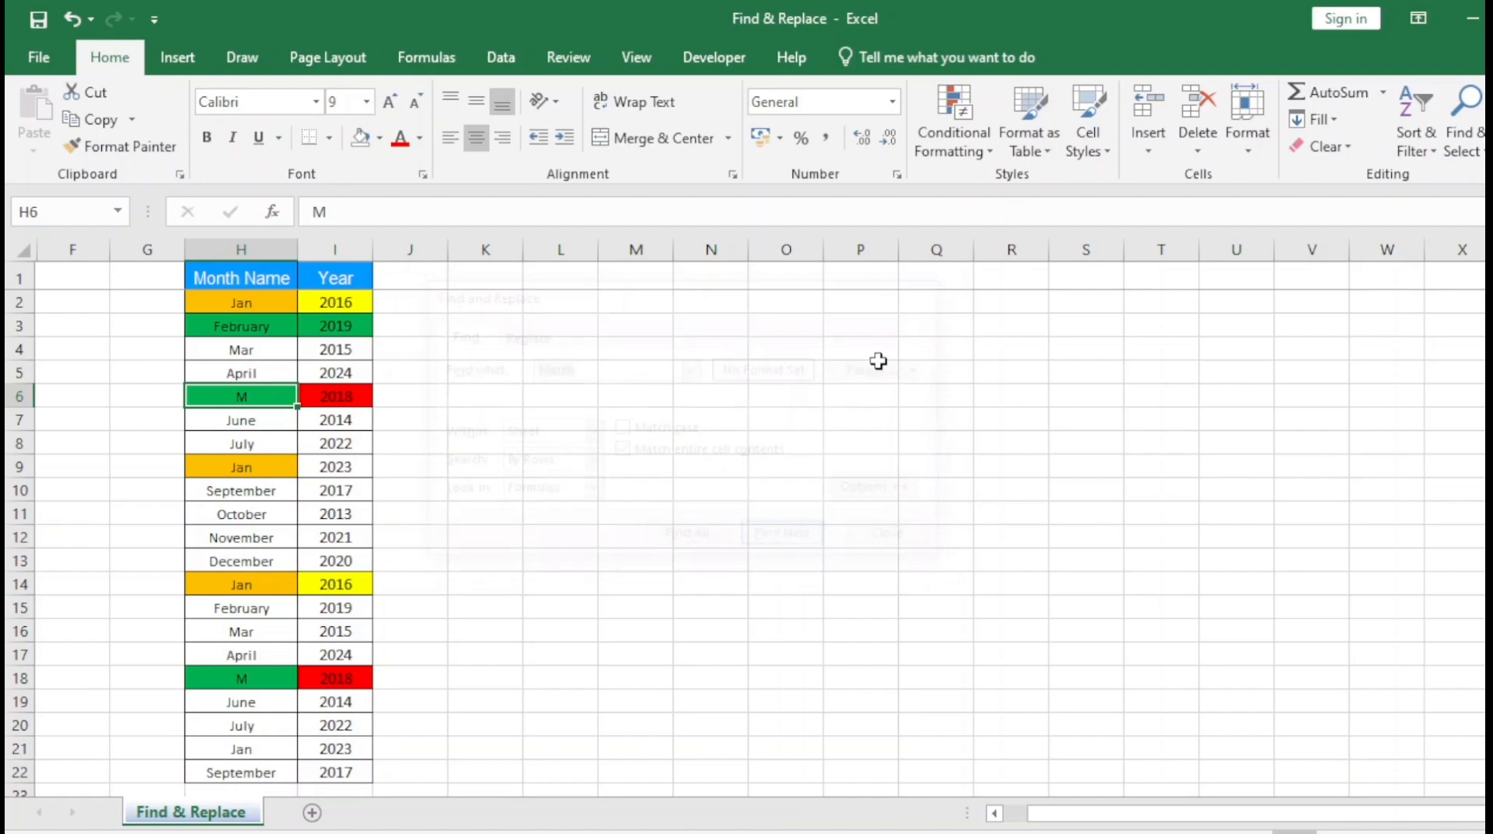
left_click(708, 556)
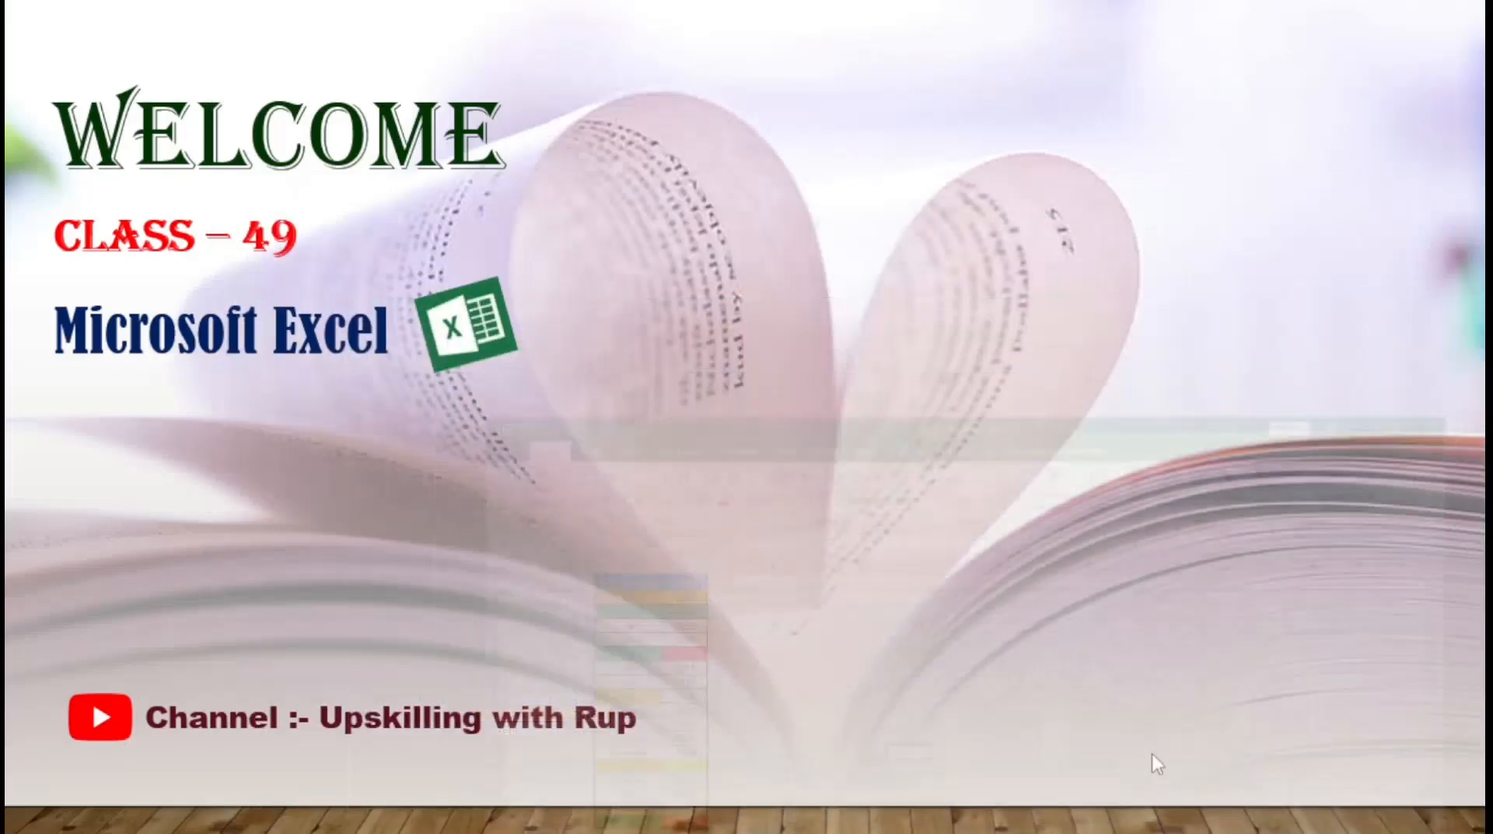